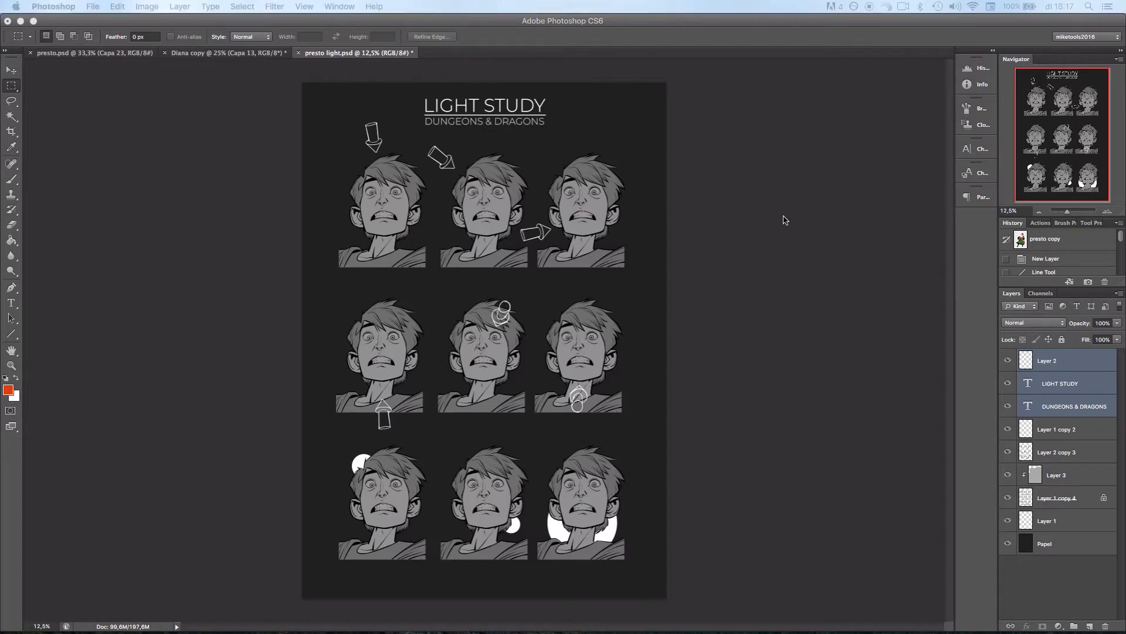
Examine the nine heads on the light study sheet along with their light-direction arrows and white light discs.
{"action": "left_click", "coordinate": [1108, 211]}
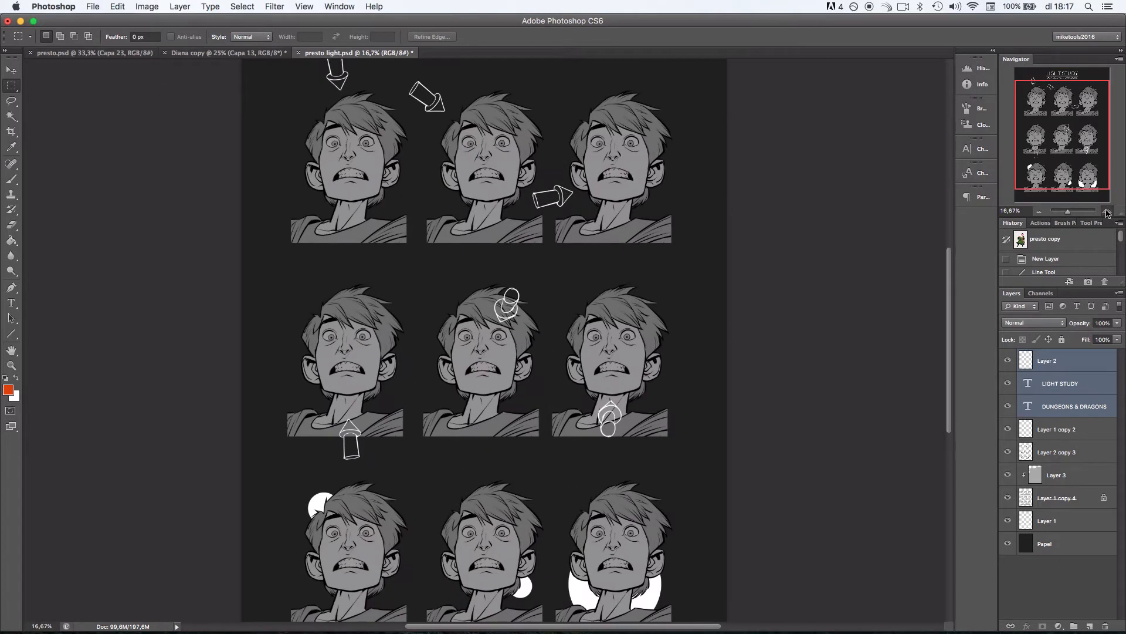
{"action": "left_click", "coordinate": [1107, 212]}
{"action": "left_click_drag", "start_coordinate": [546, 114], "coordinate": [672, 296]}
{"action": "left_click", "coordinate": [1108, 211]}
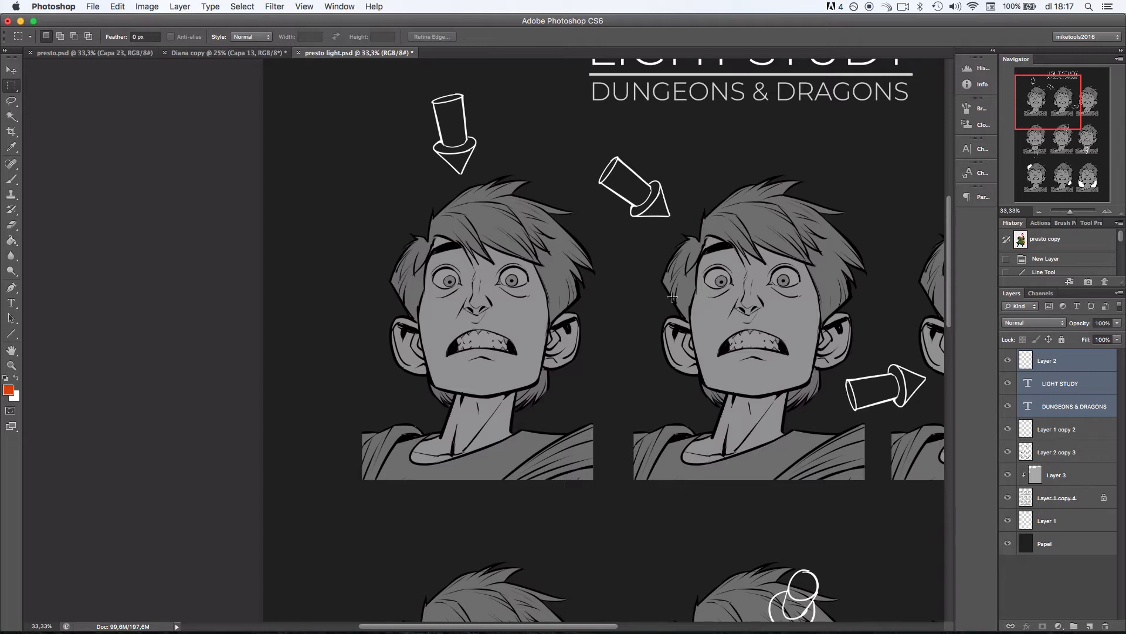
{"action": "left_click_drag", "start_coordinate": [747, 282], "coordinate": [651, 312]}
{"action": "left_click_drag", "start_coordinate": [905, 382], "coordinate": [707, 273]}
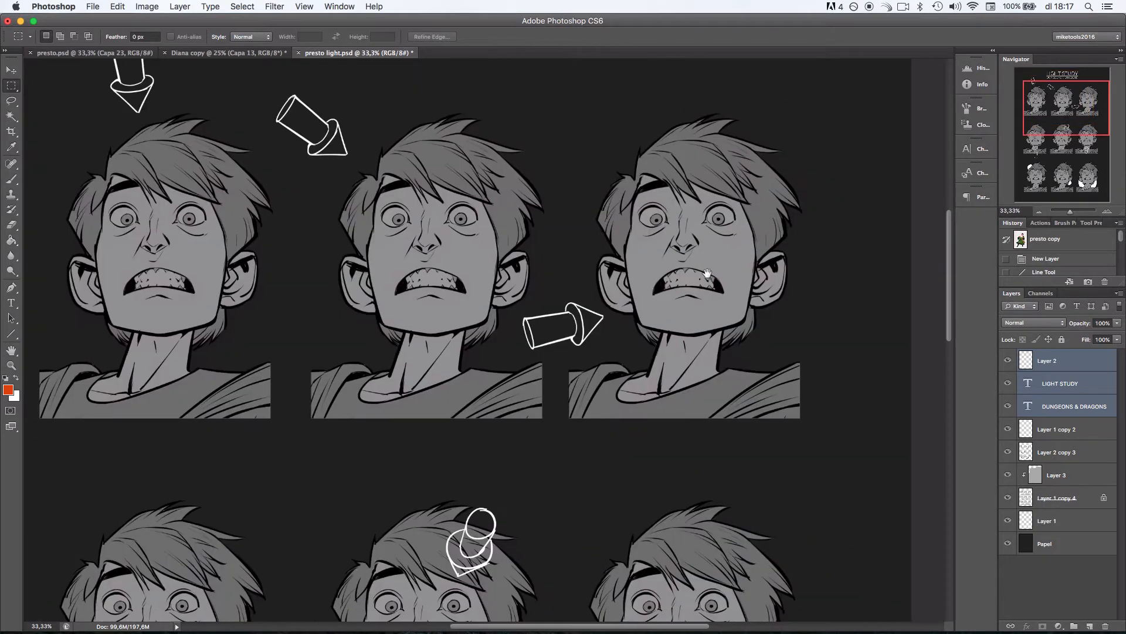
{"action": "left_click_drag", "start_coordinate": [631, 365], "coordinate": [623, 115]}
{"action": "left_click_drag", "start_coordinate": [593, 451], "coordinate": [744, 281]}
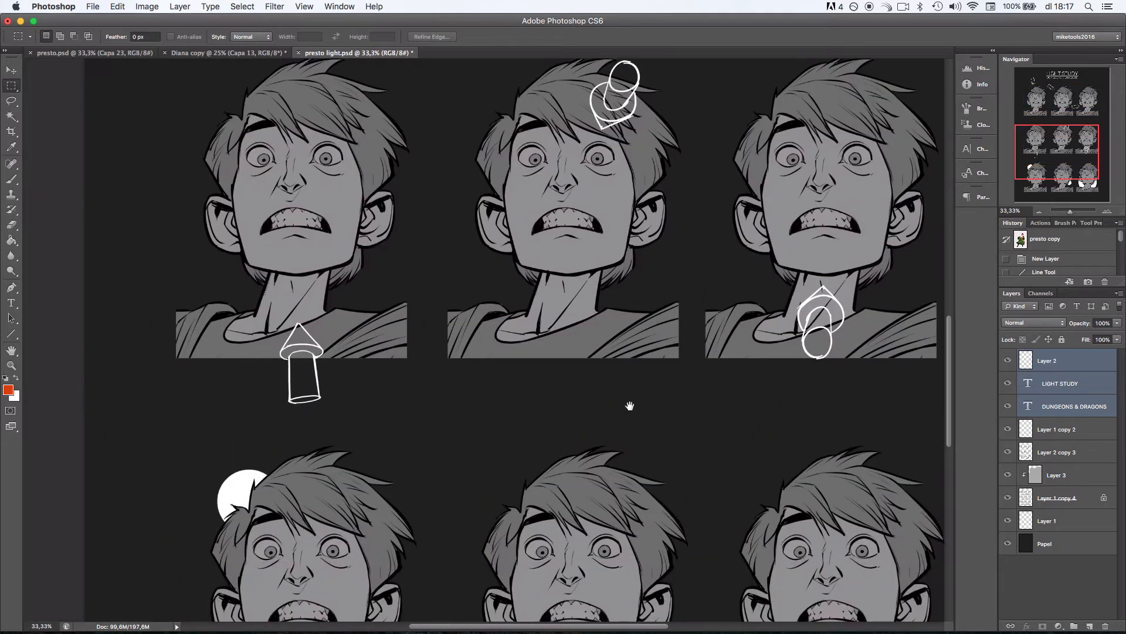
{"action": "left_click_drag", "start_coordinate": [629, 479], "coordinate": [689, 303]}
{"action": "left_click_drag", "start_coordinate": [580, 232], "coordinate": [624, 481]}
{"action": "left_click_drag", "start_coordinate": [598, 173], "coordinate": [626, 350]}
{"action": "left_click_drag", "start_coordinate": [597, 141], "coordinate": [605, 445]}
{"action": "left_click_drag", "start_coordinate": [624, 324], "coordinate": [623, 342]}
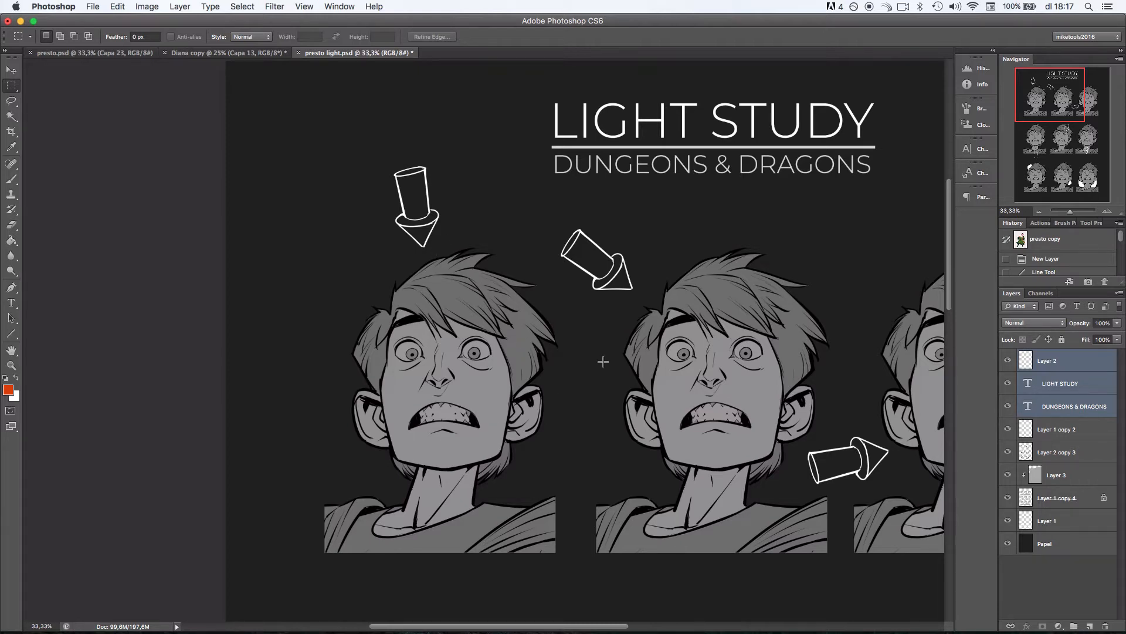
{"action": "scroll", "coordinate": [596, 354], "scroll_direction": "down", "scroll_amount": 2}
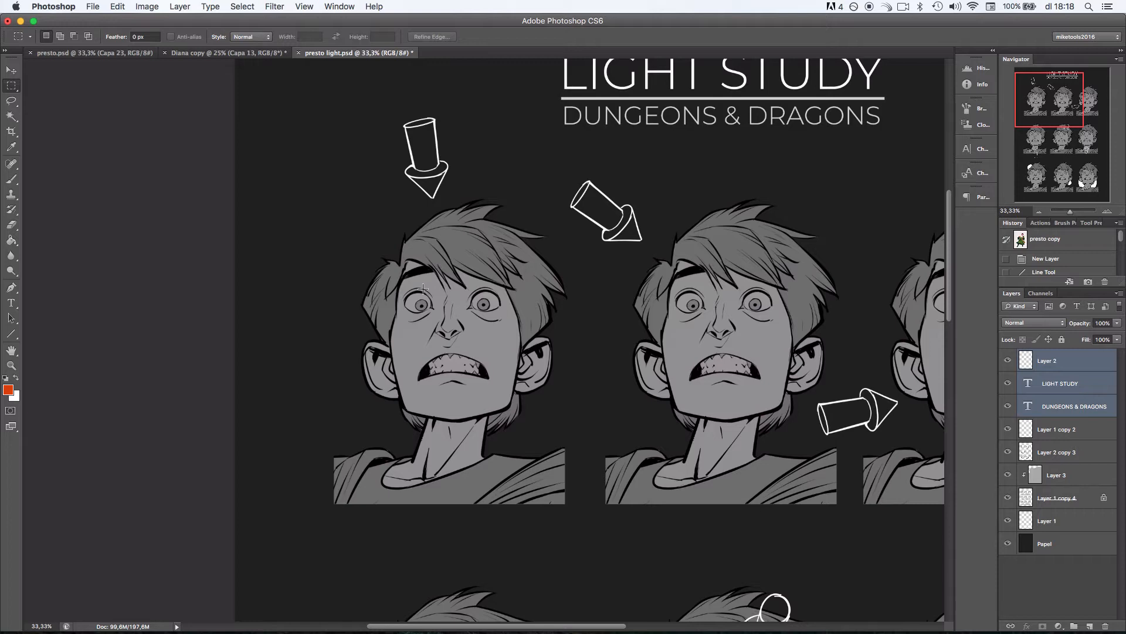
{"action": "scroll", "coordinate": [631, 322], "scroll_direction": "left", "scroll_amount": 2}
{"action": "scroll", "coordinate": [631, 322], "scroll_direction": "down", "scroll_amount": 1}
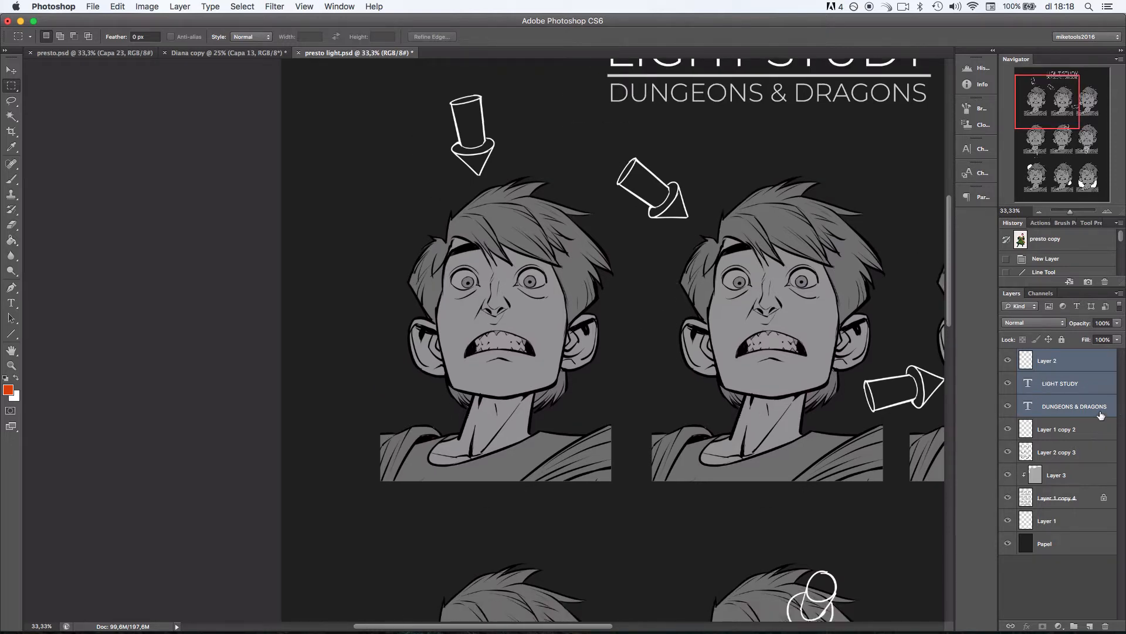
Create a layer group and move Layer 2 and the LIGHT STUDY and DUNGEONS & DRAGONS text layers into it.
{"action": "left_click", "coordinate": [1076, 365]}
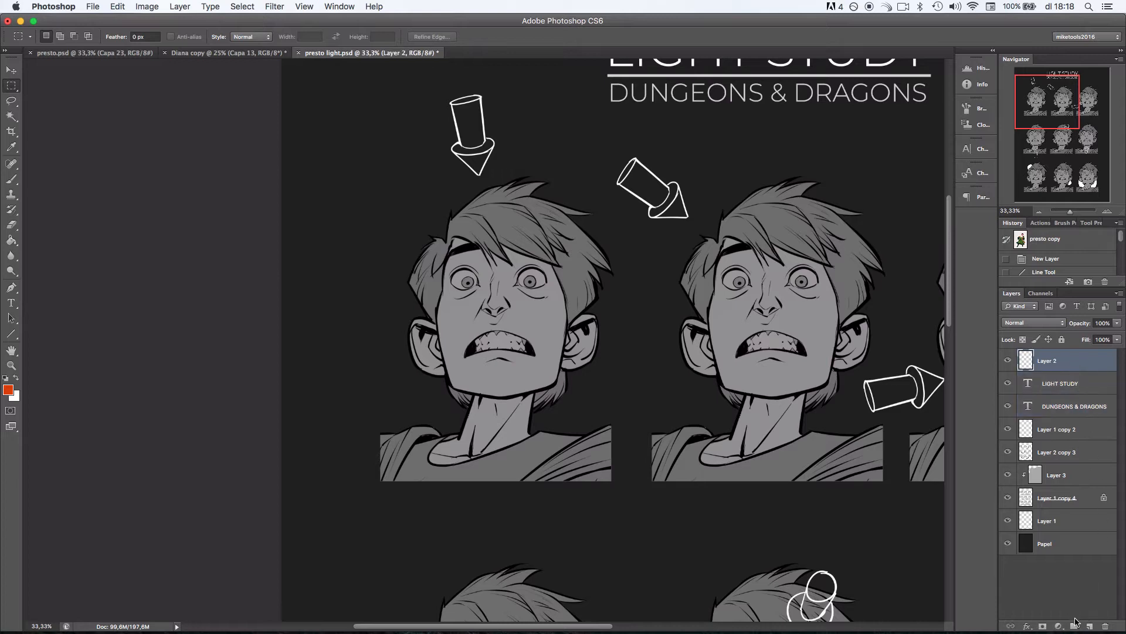
{"action": "left_click", "coordinate": [1075, 620]}
{"action": "left_click", "coordinate": [1056, 375]}
{"action": "left_click", "coordinate": [1063, 420], "text": "shift"}
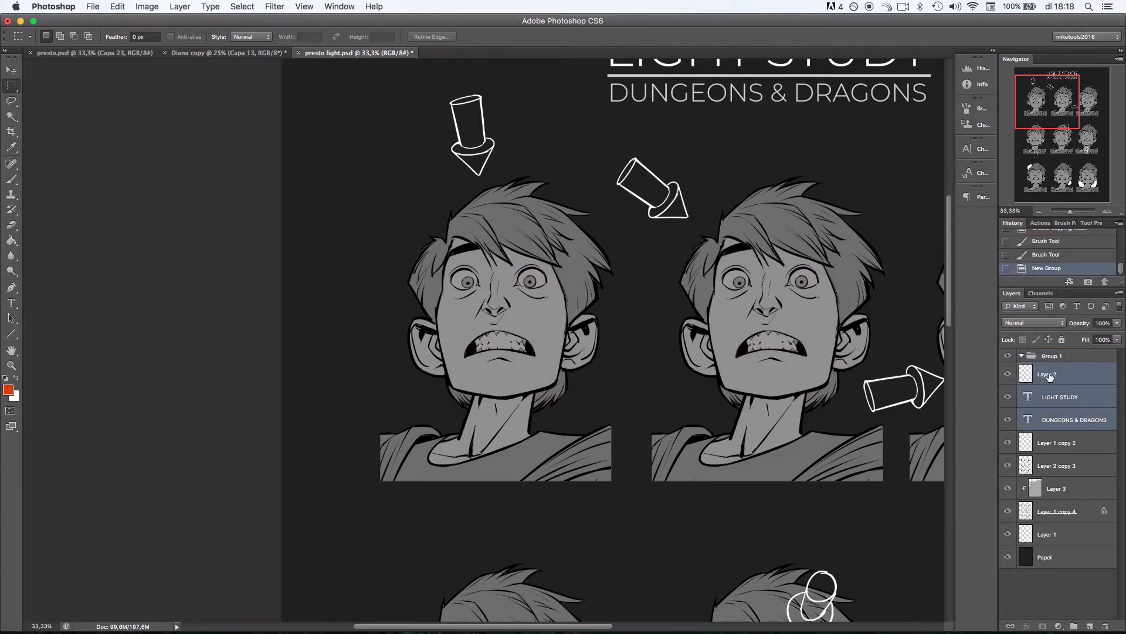
{"action": "left_click_drag", "start_coordinate": [1050, 376], "coordinate": [1056, 356]}
{"action": "left_click", "coordinate": [1021, 355]}
Rename the new layer group as title.
{"action": "left_click", "coordinate": [1058, 359]}
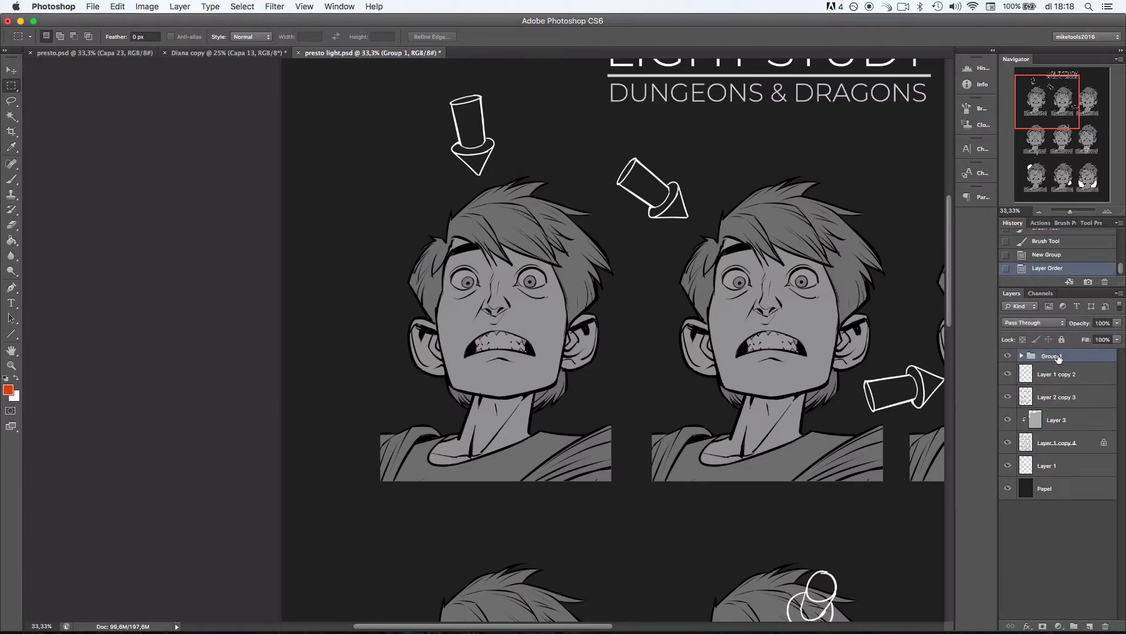
{"action": "double_click", "coordinate": [1059, 356]}
{"action": "type", "text": "le"}
{"action": "key", "text": "Return"}
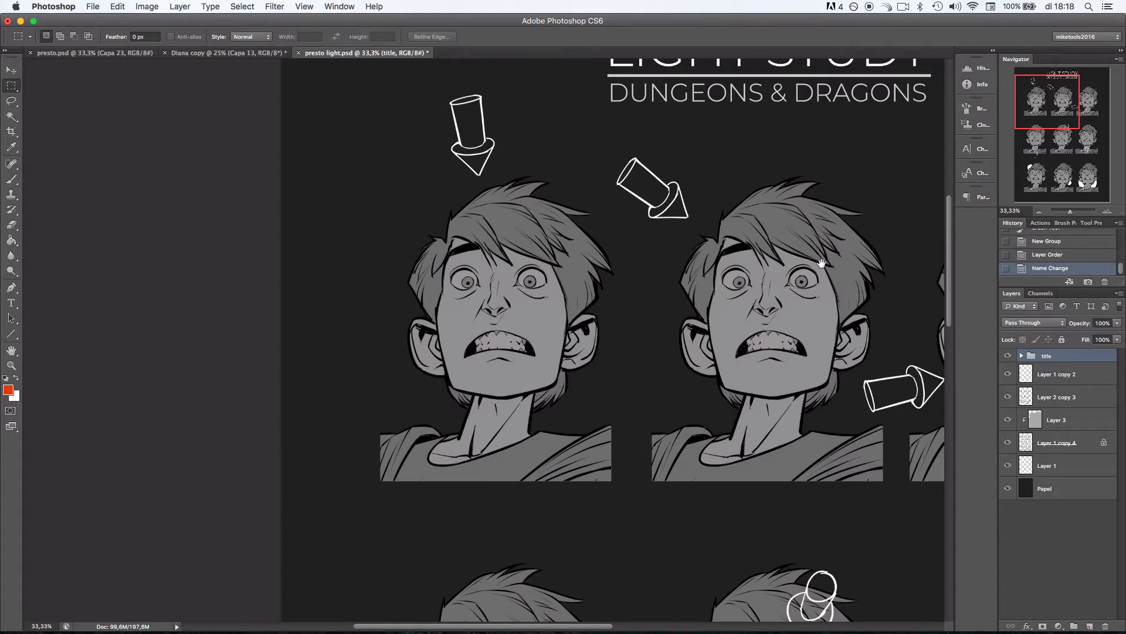
Rename Layer 1 copy 2 as arrows.
{"action": "left_click_drag", "start_coordinate": [822, 264], "coordinate": [730, 332]}
{"action": "left_click", "coordinate": [1040, 213]}
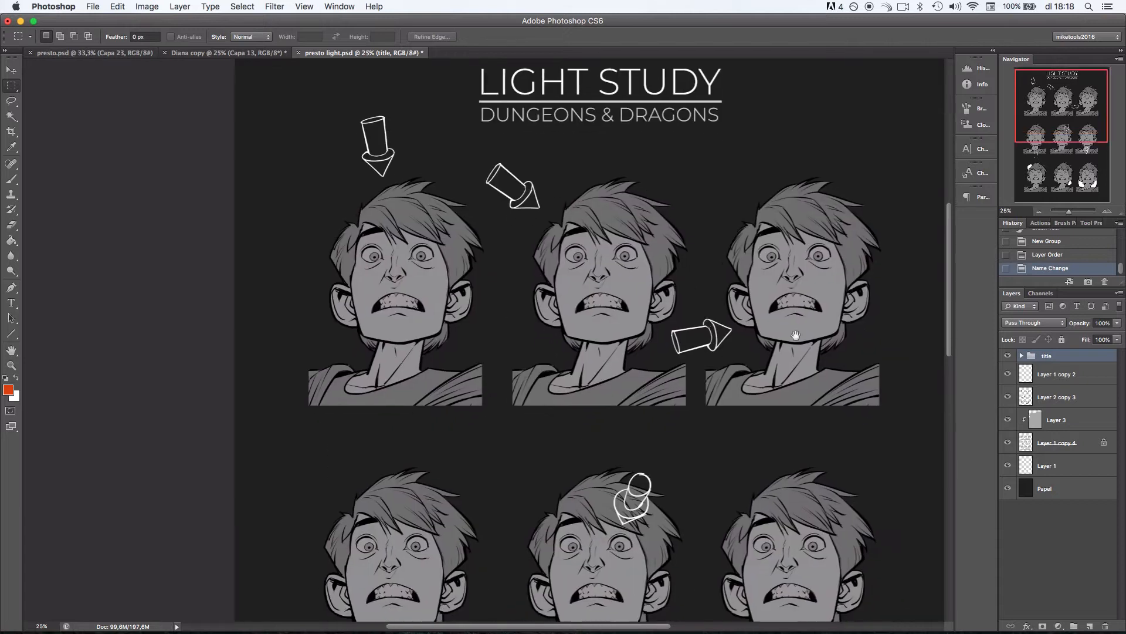
{"action": "double_click", "coordinate": [1054, 374]}
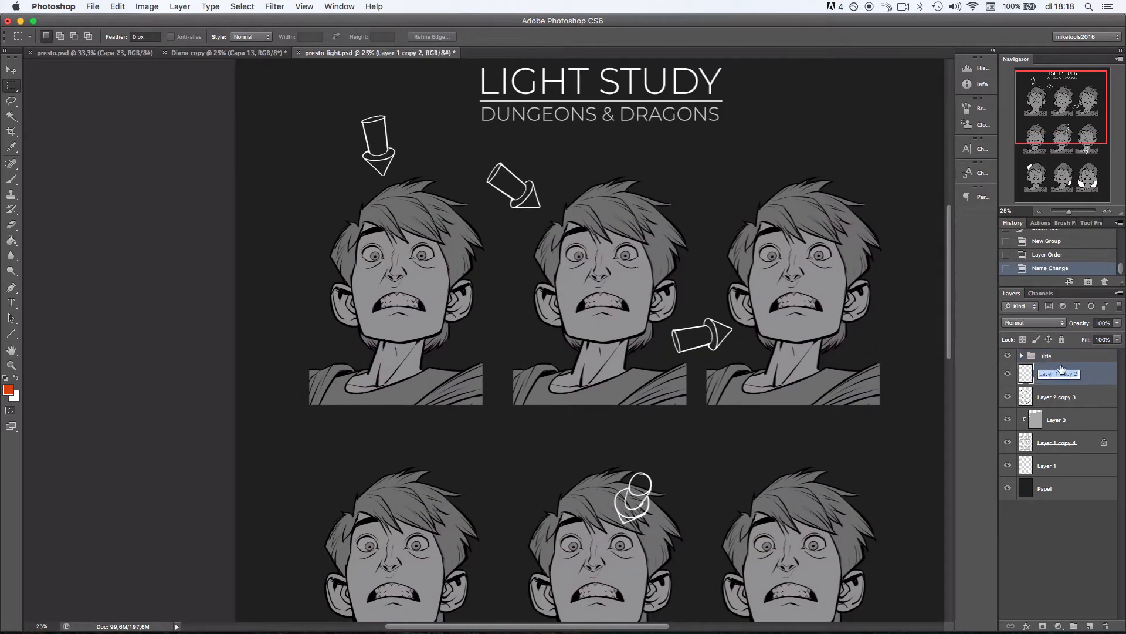
{"action": "type", "text": "arrows"}
{"action": "key", "text": "Return"}
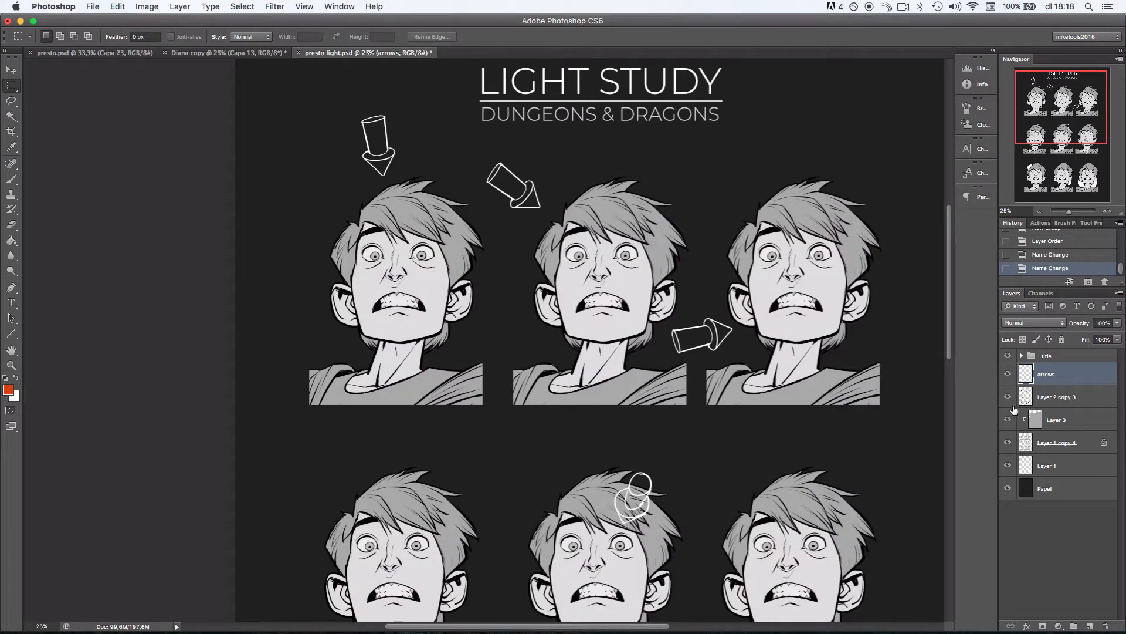
Toggle the visibility of Layer 2 copy 3 to compare the heads with and without their line art.
{"action": "left_click", "coordinate": [1008, 396]}
{"action": "left_click", "coordinate": [1008, 397]}
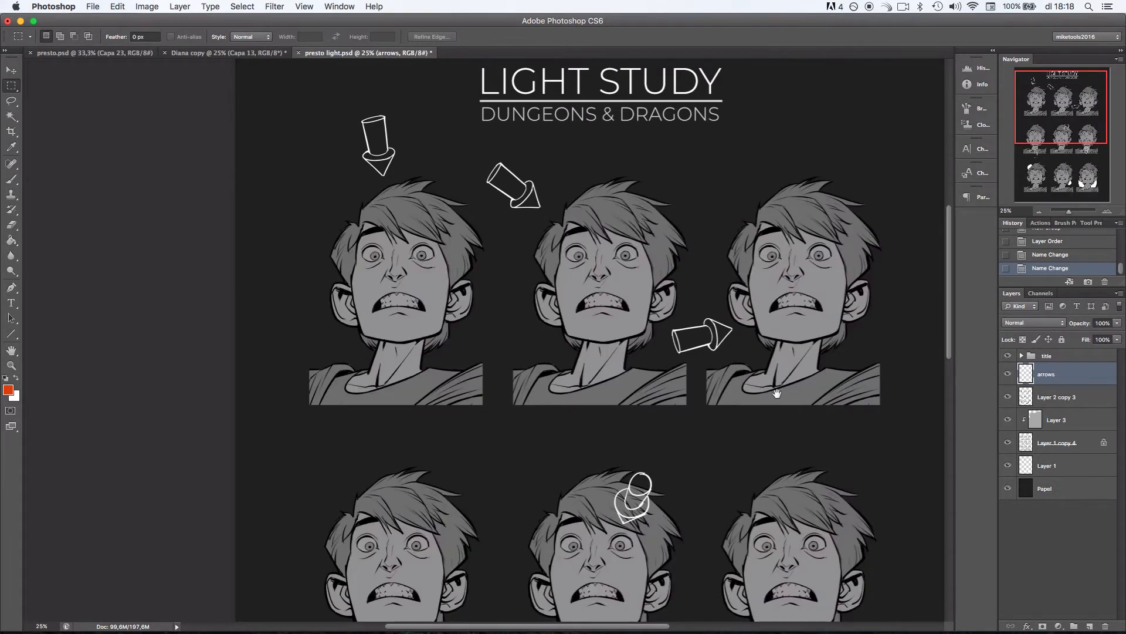
{"action": "left_click_drag", "start_coordinate": [871, 366], "coordinate": [759, 328]}
{"action": "left_click", "coordinate": [1008, 397]}
{"action": "left_click", "coordinate": [1008, 397]}
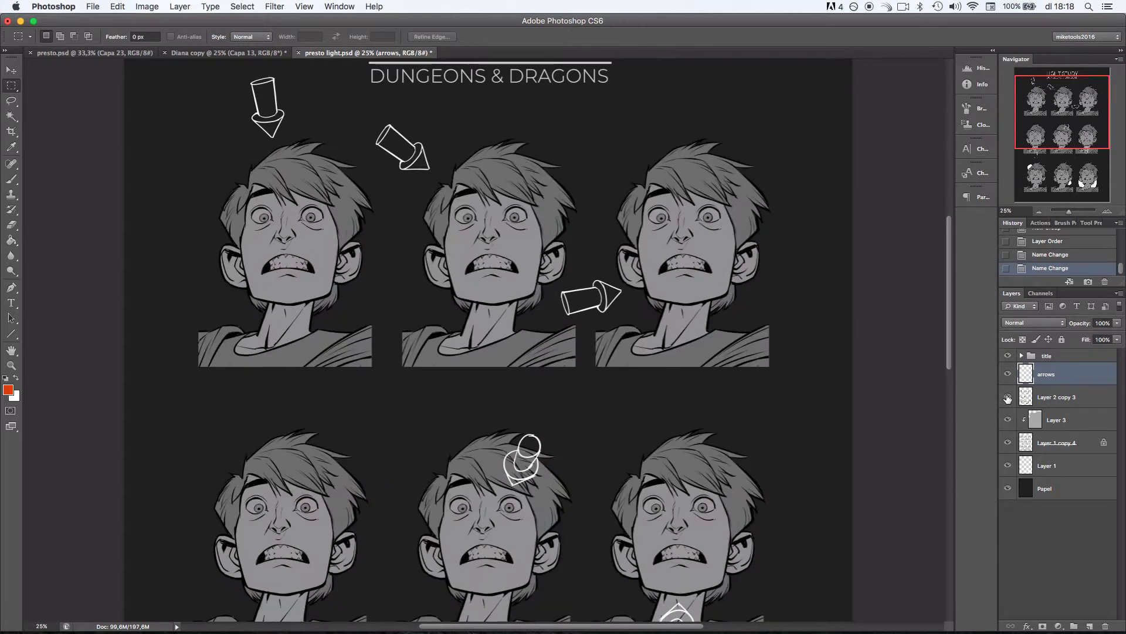
{"action": "left_click", "coordinate": [1008, 397]}
{"action": "left_click", "coordinate": [1008, 397]}
{"action": "left_click", "coordinate": [1007, 397]}
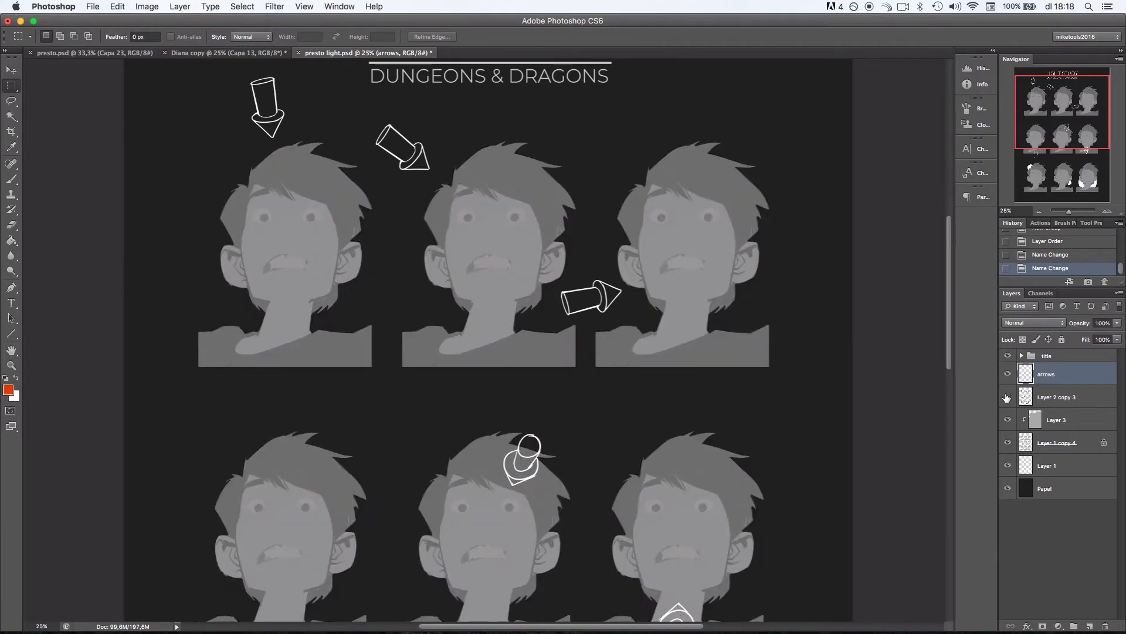
{"action": "left_click", "coordinate": [1007, 397]}
{"action": "left_click", "coordinate": [1007, 398]}
{"action": "left_click", "coordinate": [1007, 397]}
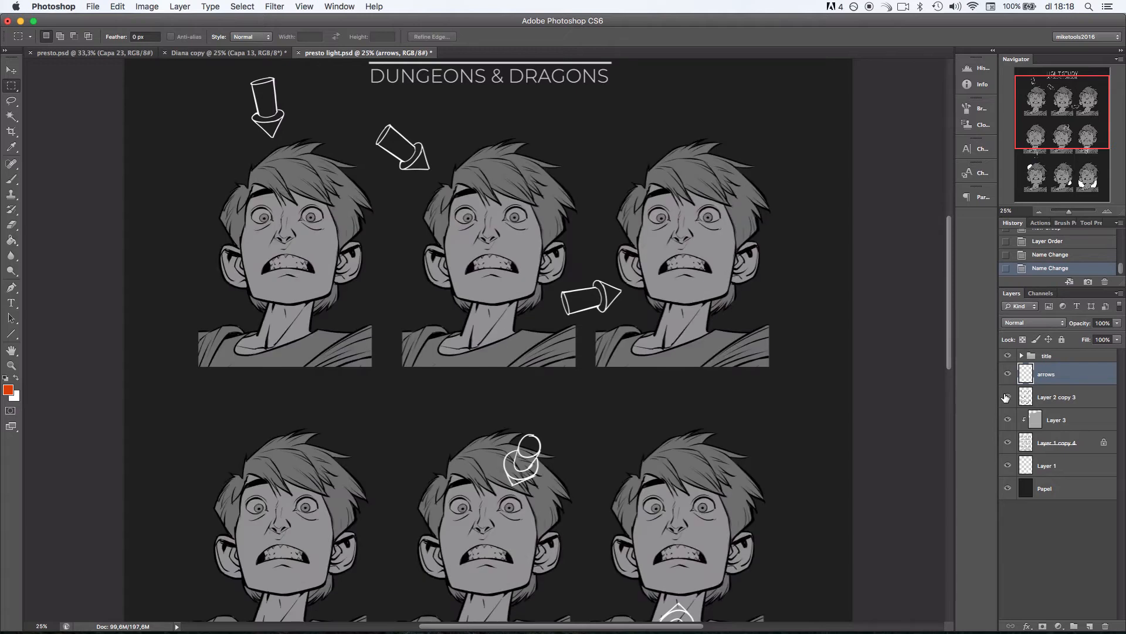
{"action": "left_click", "coordinate": [1008, 397]}
{"action": "left_click", "coordinate": [1007, 397]}
Select the clipped Layer 3 and toggle its visibility to check its Multiply shading on the heads.
{"action": "left_click", "coordinate": [1008, 419]}
{"action": "left_click", "coordinate": [1008, 420]}
{"action": "left_click", "coordinate": [1033, 418]}
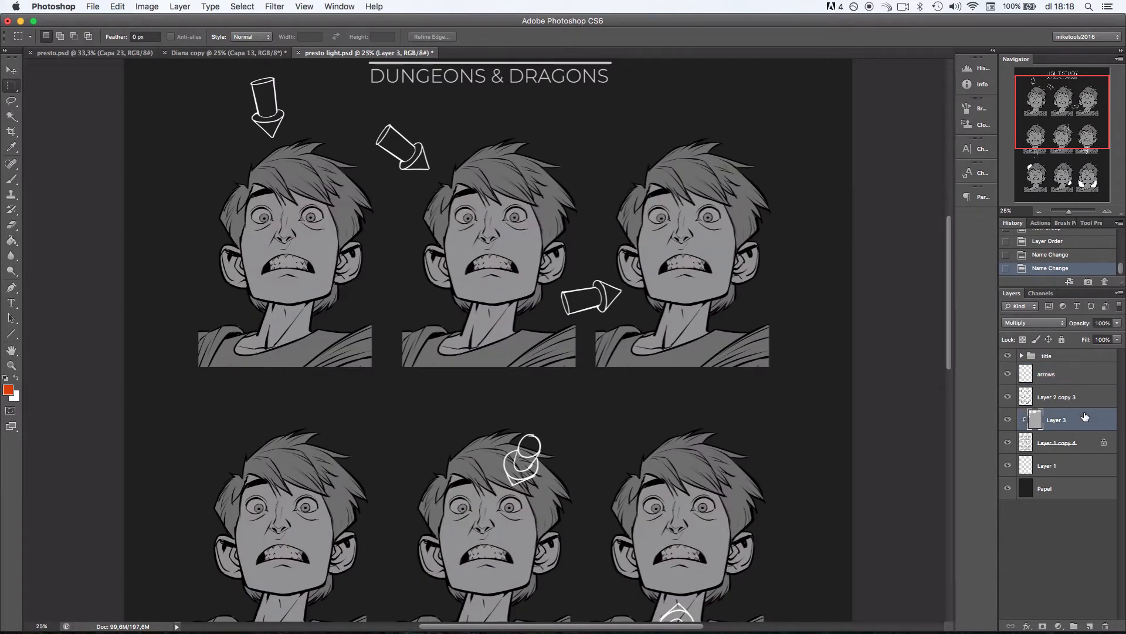
{"action": "left_click", "coordinate": [1008, 419]}
{"action": "left_click", "coordinate": [1008, 419]}
{"action": "left_click", "coordinate": [1008, 420]}
Toggle the visibility of Layer 1 copy 4 to inspect the flat tones, and select that layer.
{"action": "left_click", "coordinate": [1008, 442]}
{"action": "left_click", "coordinate": [1008, 442]}
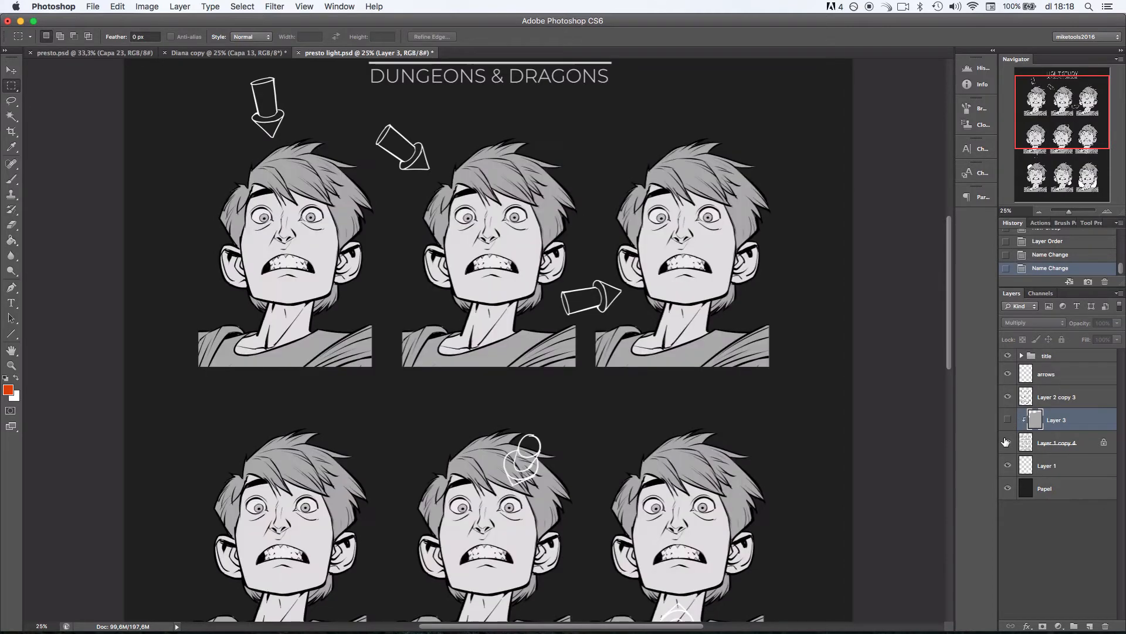
{"action": "left_click", "coordinate": [1008, 443]}
{"action": "left_click", "coordinate": [1008, 443]}
{"action": "left_click", "coordinate": [1065, 444]}
{"action": "scroll", "coordinate": [812, 354], "scroll_direction": "down", "scroll_amount": 5}
{"action": "scroll", "coordinate": [812, 355], "scroll_direction": "left", "scroll_amount": 5}
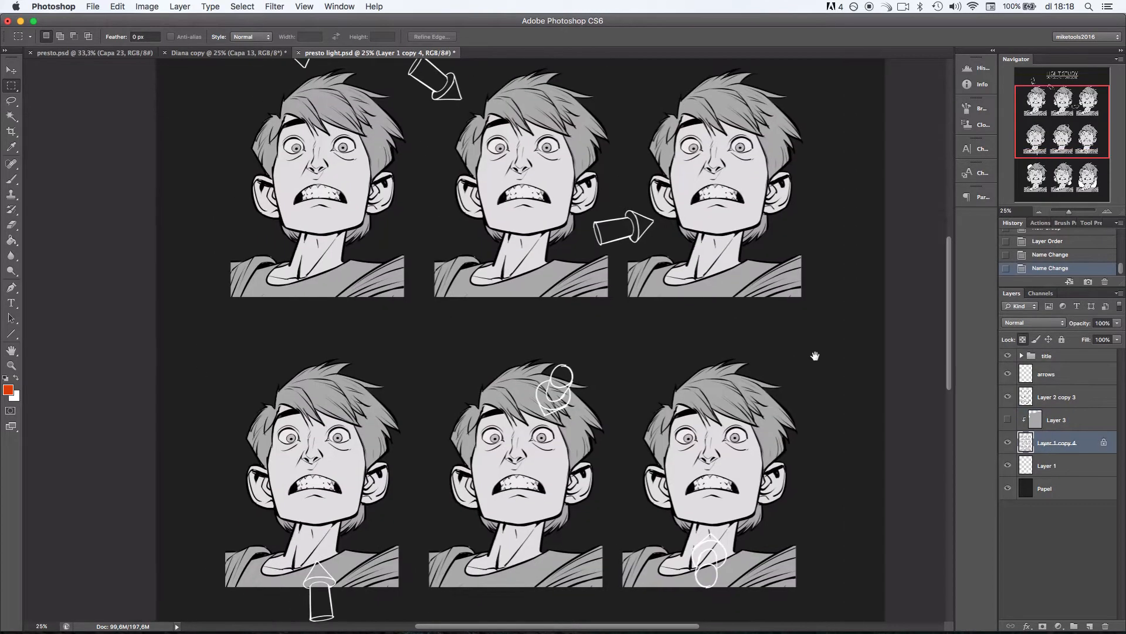
Hide the line art to view the flat tones with Layer 3 shown, and make the line art visible again.
{"action": "left_click", "coordinate": [1008, 397]}
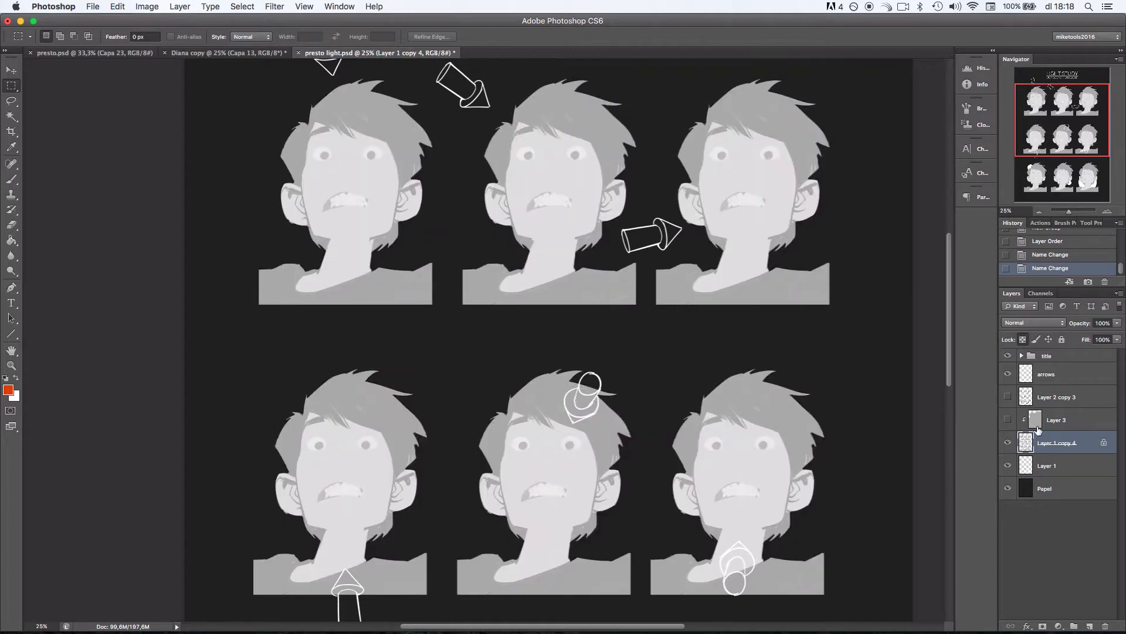
{"action": "left_click", "coordinate": [1008, 421]}
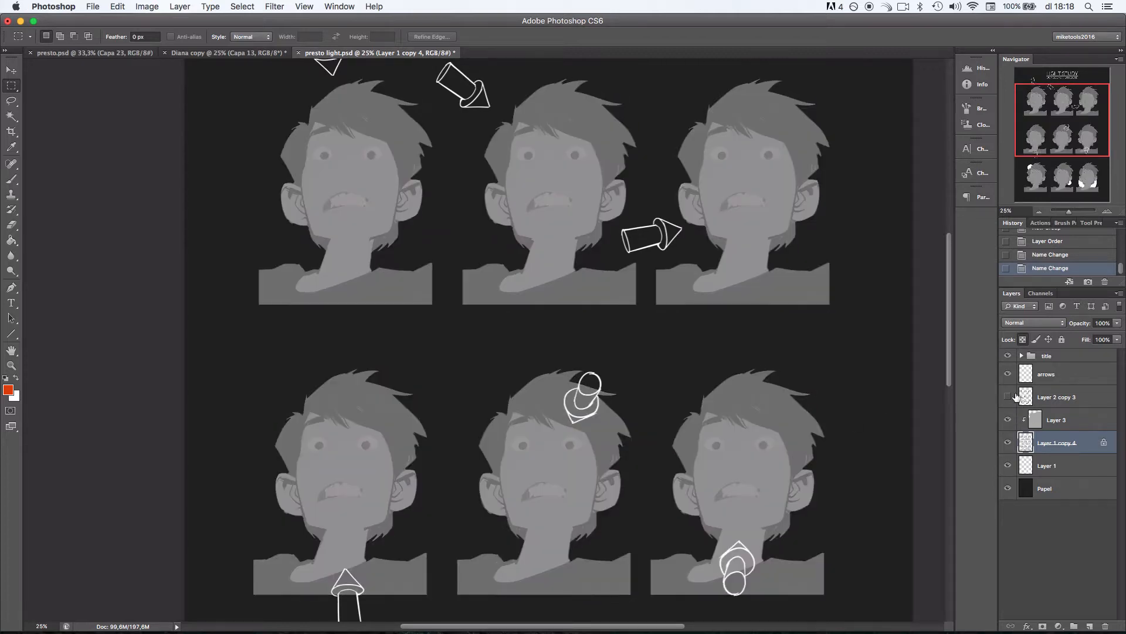
{"action": "left_click", "coordinate": [1008, 397]}
Add a new layer above Layer 3, clip it to the layers below and set its blending mode to Multiply.
{"action": "left_click", "coordinate": [1076, 413]}
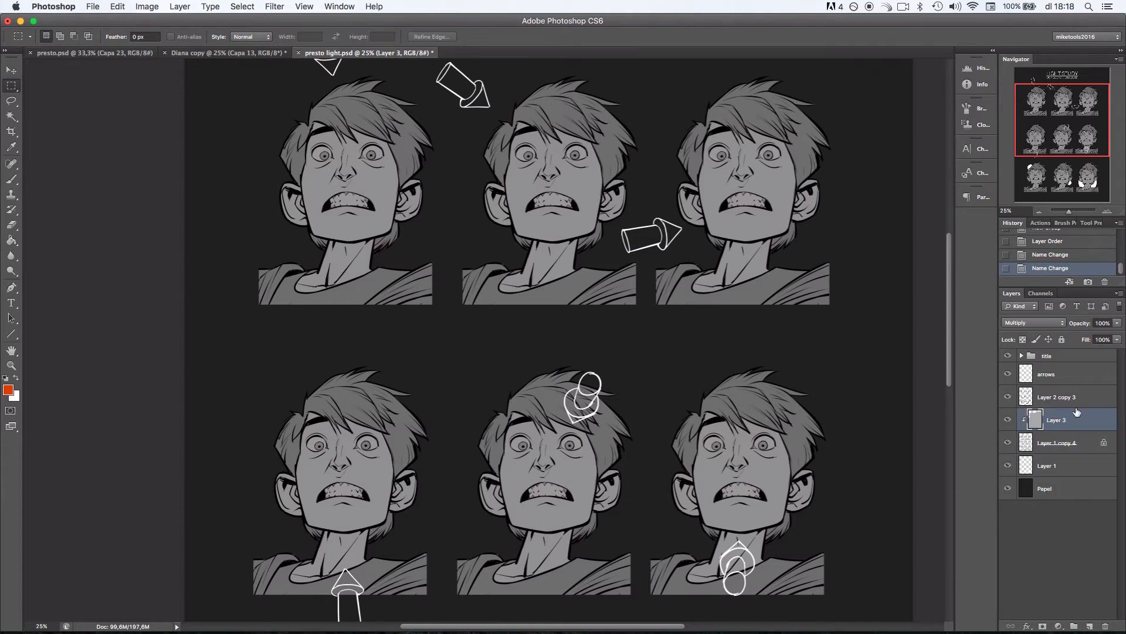
{"action": "key", "text": "b"}
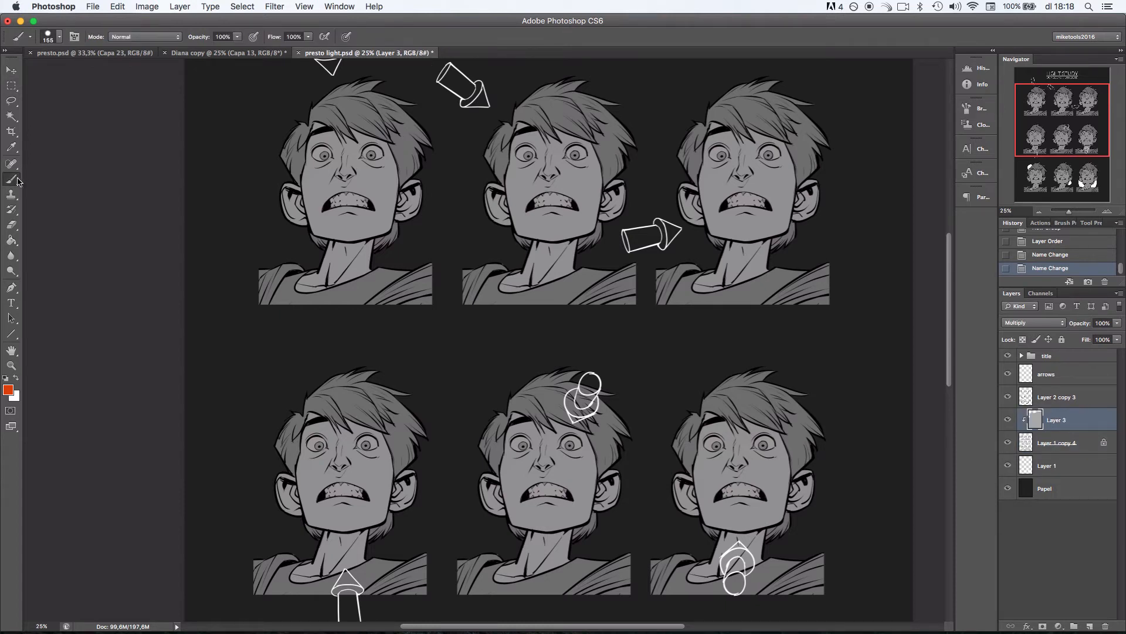
{"action": "left_click", "coordinate": [1090, 625]}
{"action": "left_click", "coordinate": [1052, 430], "text": "alt"}
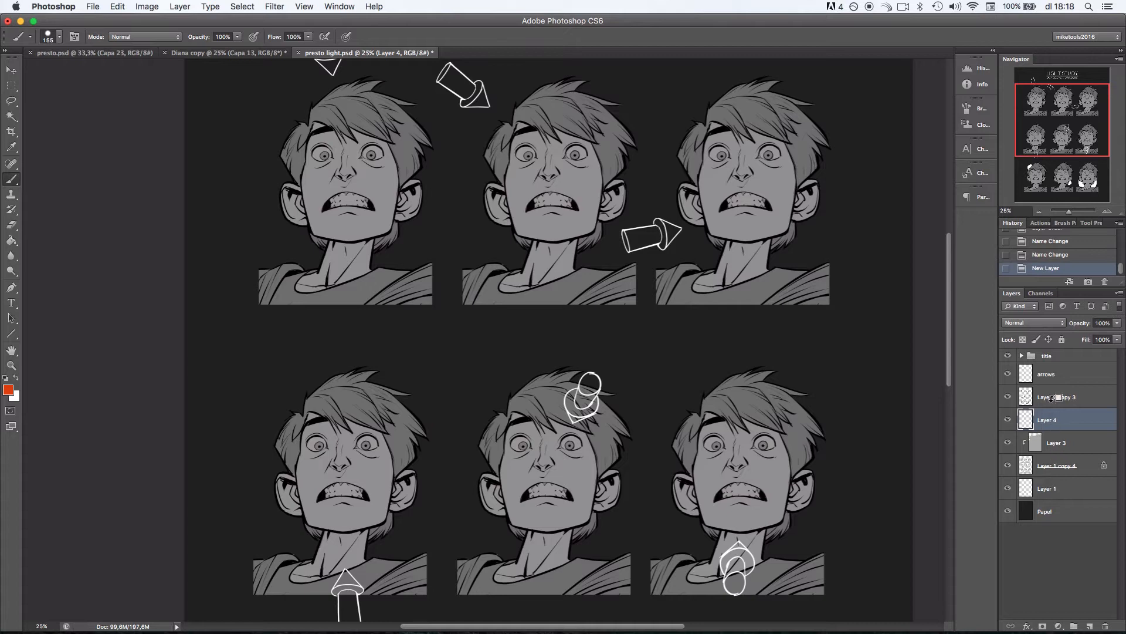
{"action": "left_click", "coordinate": [1050, 329]}
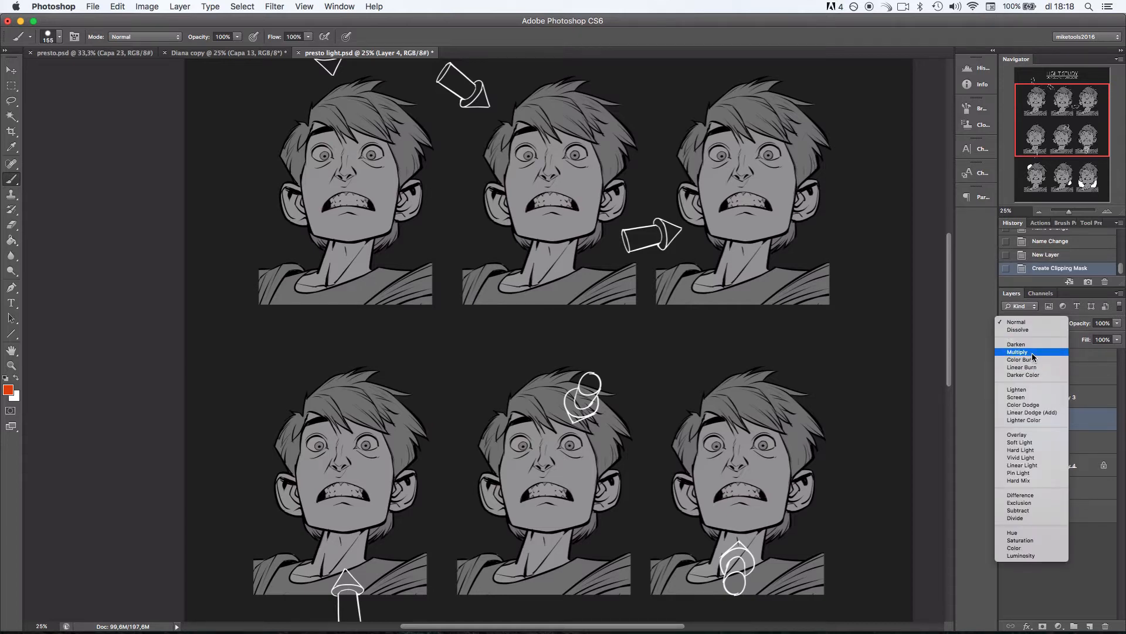
{"action": "left_click", "coordinate": [1024, 328]}
Sample grey from the first head's hair and brush test shadows along the face's edge, chin, nose and mouth.
{"action": "left_click", "coordinate": [417, 150], "text": "alt"}
{"action": "mouse_move", "coordinate": [395, 141]}
{"action": "left_mouse_down"}
{"action": "mouse_move", "coordinate": [381, 223]}
{"action": "mouse_move", "coordinate": [333, 234]}
{"action": "left_mouse_up"}
{"action": "left_click_drag", "start_coordinate": [347, 171], "coordinate": [349, 226]}
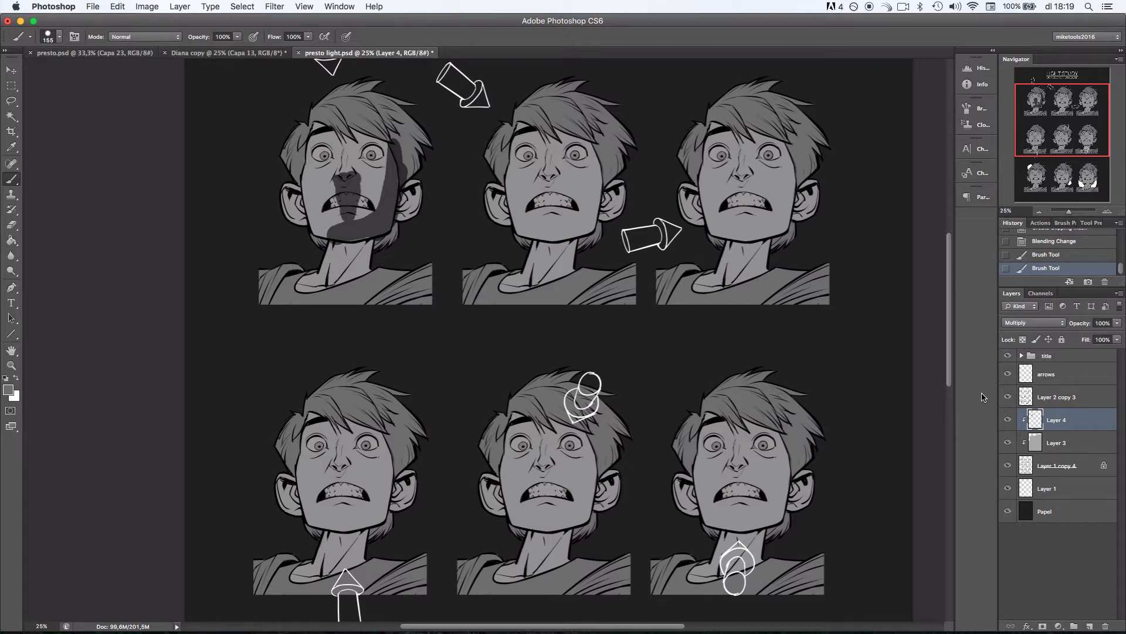
Toggle the test shadow layer off and on to compare, and delete that layer.
{"action": "scroll", "coordinate": [656, 372], "scroll_direction": "up", "scroll_amount": 3}
{"action": "scroll", "coordinate": [656, 372], "scroll_direction": "left", "scroll_amount": 4}
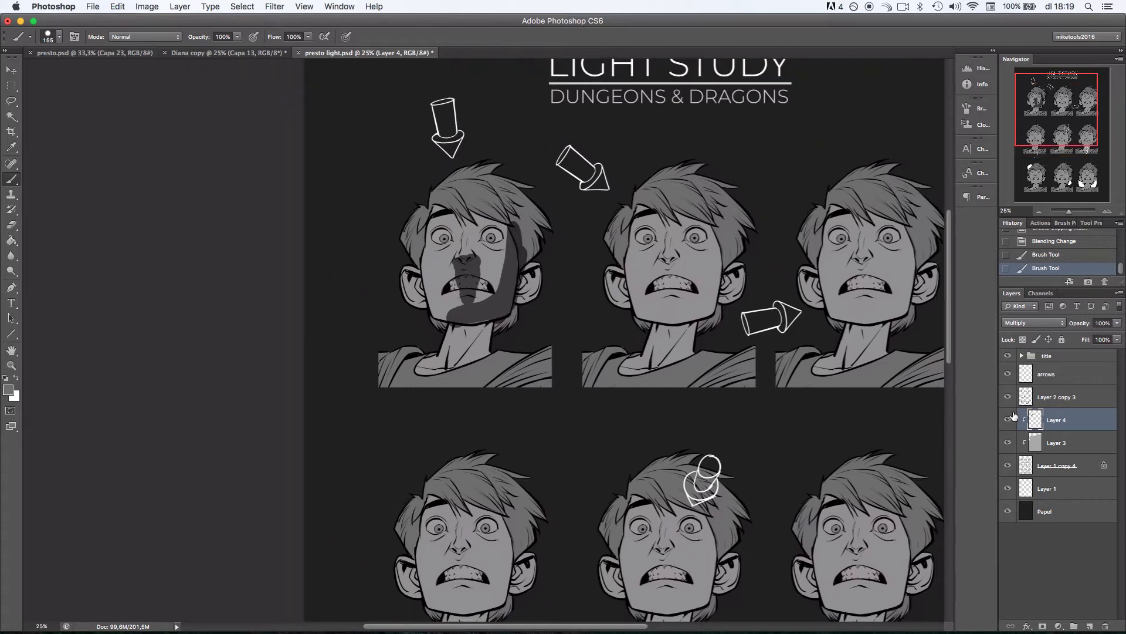
{"action": "left_click", "coordinate": [1008, 420]}
{"action": "left_click", "coordinate": [1008, 421]}
{"action": "left_click", "coordinate": [1106, 626]}
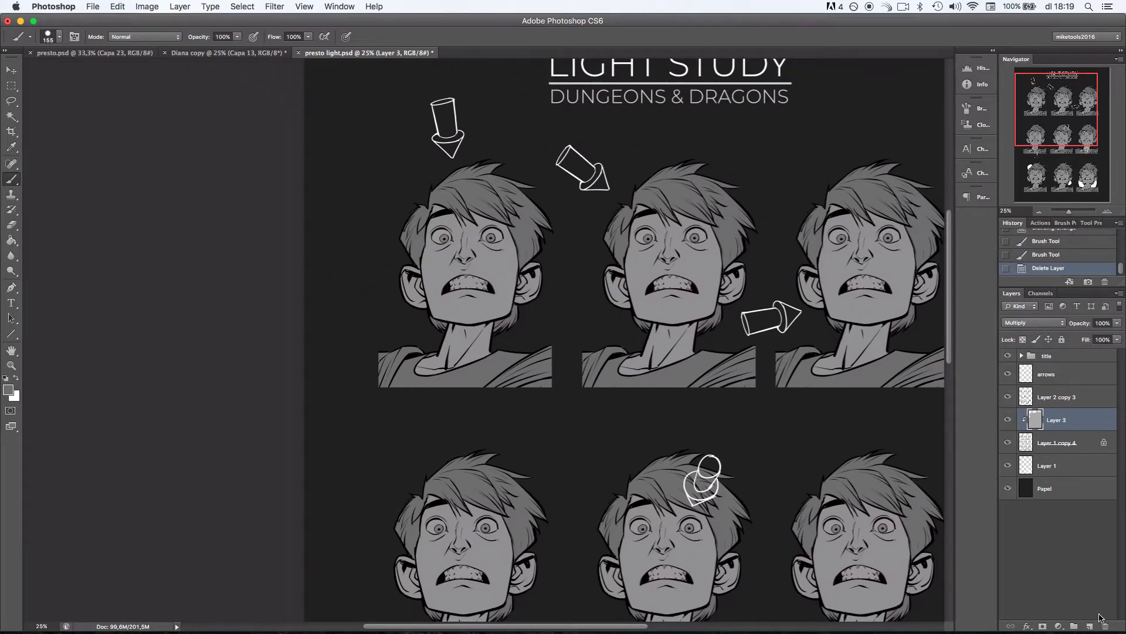
Add a new layer directly above Layer 3 and clip it to the layers below.
{"action": "left_click_drag", "start_coordinate": [640, 384], "coordinate": [644, 379]}
{"action": "left_click_drag", "start_coordinate": [690, 435], "coordinate": [647, 388]}
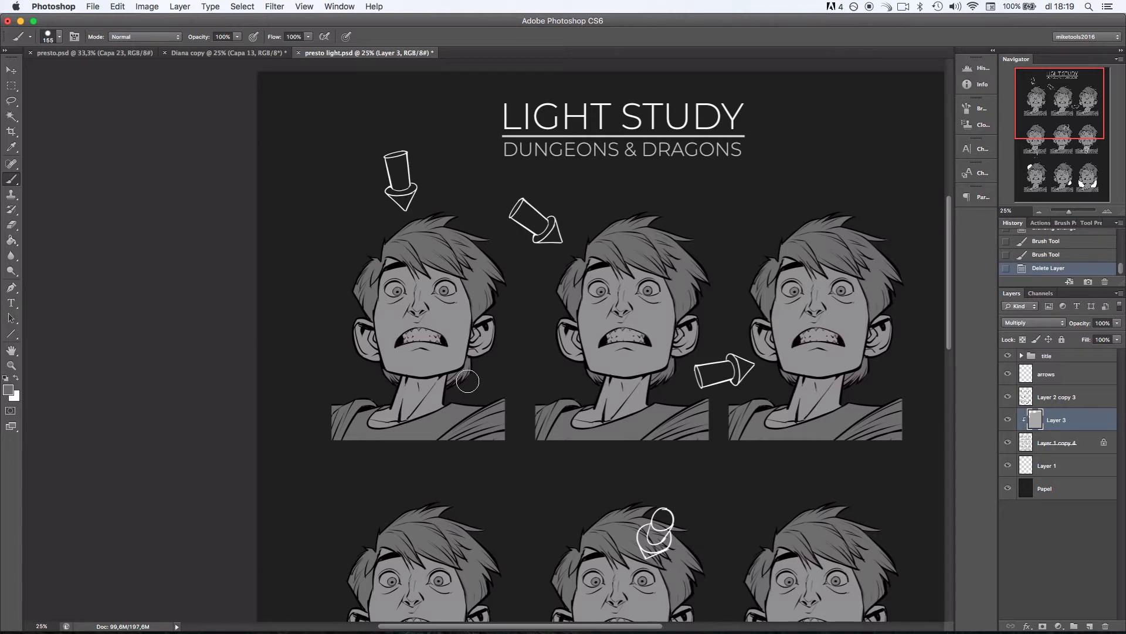
{"action": "left_click", "coordinate": [1090, 626]}
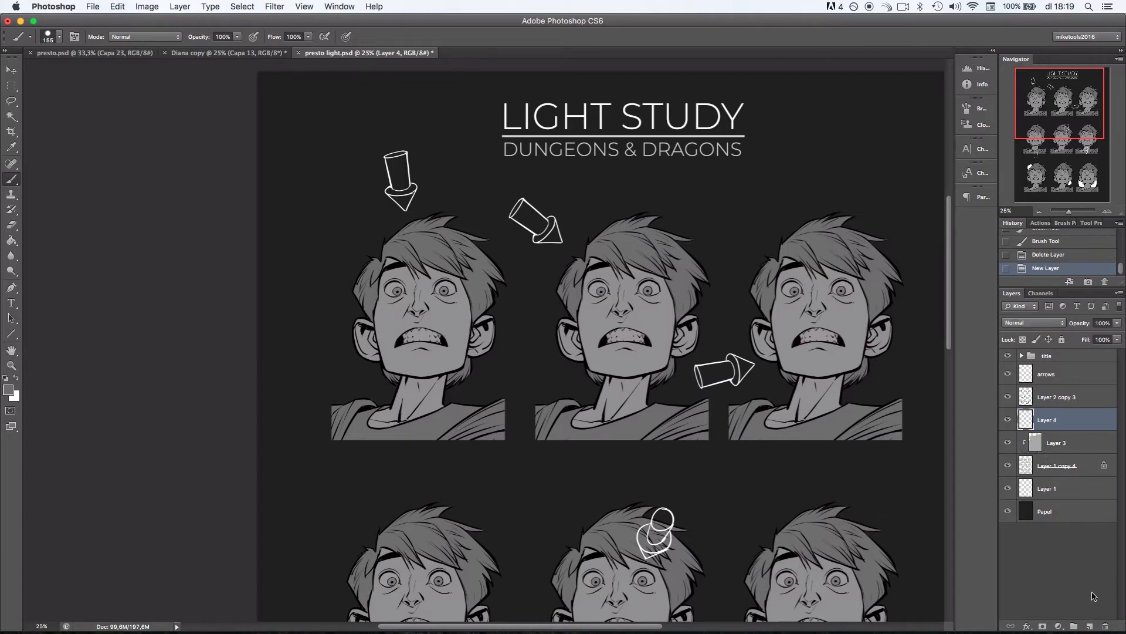
{"action": "left_click", "coordinate": [1053, 430], "text": "alt"}
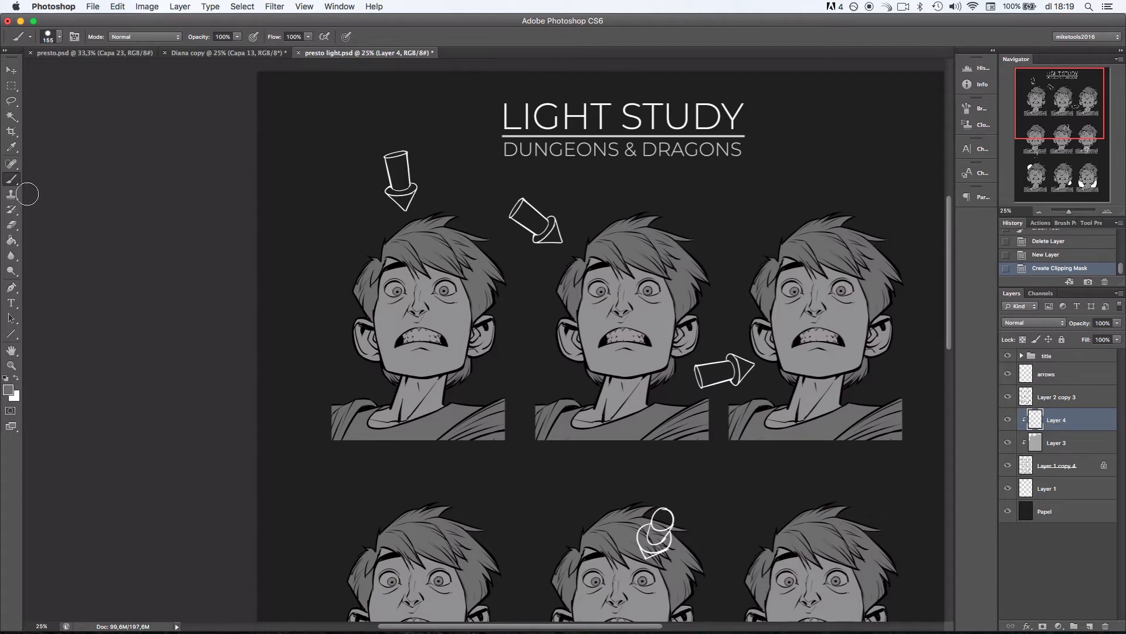
Set the brush's foreground colour to white (ffffff), undoing the test stroke.
{"action": "left_click", "coordinate": [16, 377]}
{"action": "mouse_move", "coordinate": [438, 251]}
{"action": "left_mouse_down"}
{"action": "mouse_move", "coordinate": [416, 323]}
{"action": "mouse_move", "coordinate": [485, 318]}
{"action": "mouse_move", "coordinate": [567, 252]}
{"action": "left_mouse_up"}
{"action": "key", "text": "super+z"}
{"action": "left_click", "coordinate": [10, 389]}
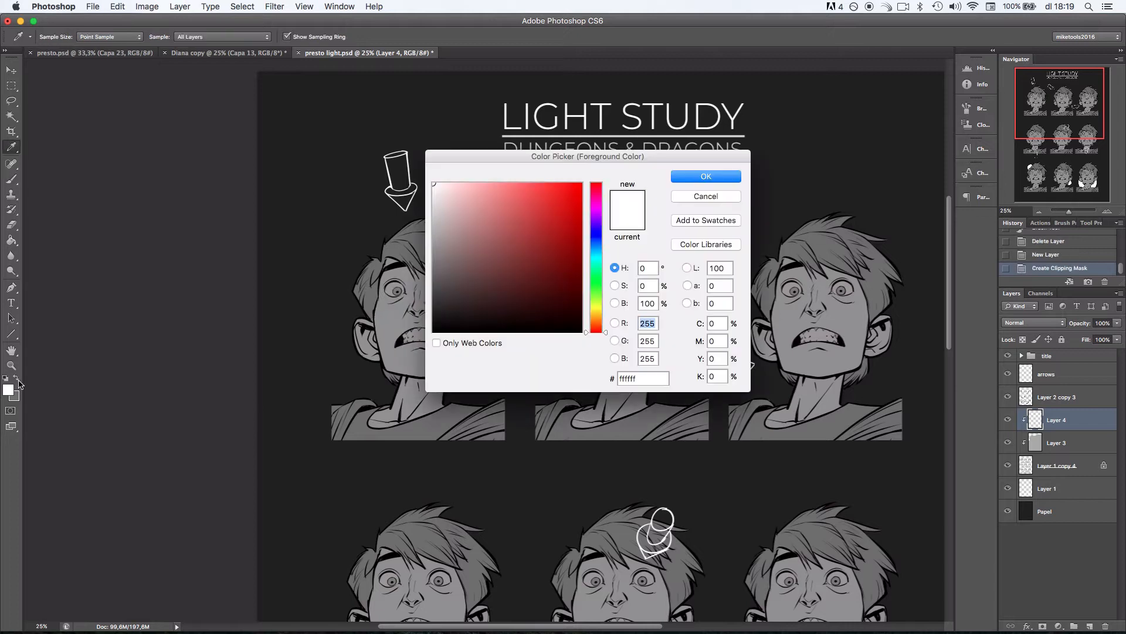
{"action": "left_click", "coordinate": [715, 177]}
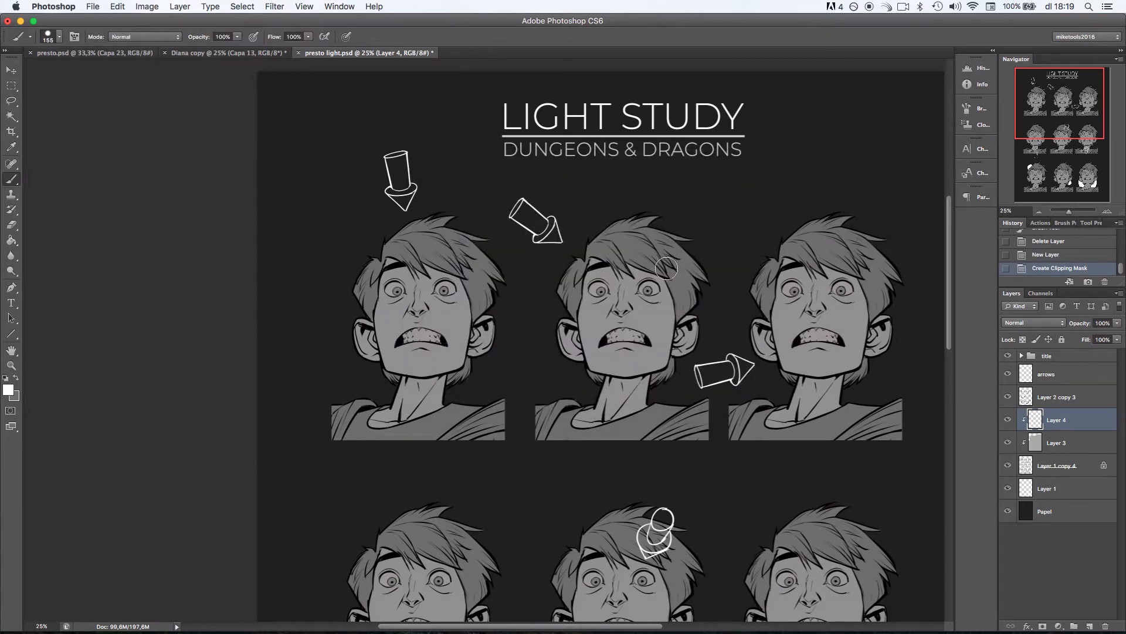
Paint white light from above over the first head with a soft 2158 px brush at 0% hardness.
{"action": "left_click_drag", "start_coordinate": [524, 324], "coordinate": [565, 282]}
{"action": "right_click", "coordinate": [529, 281]}
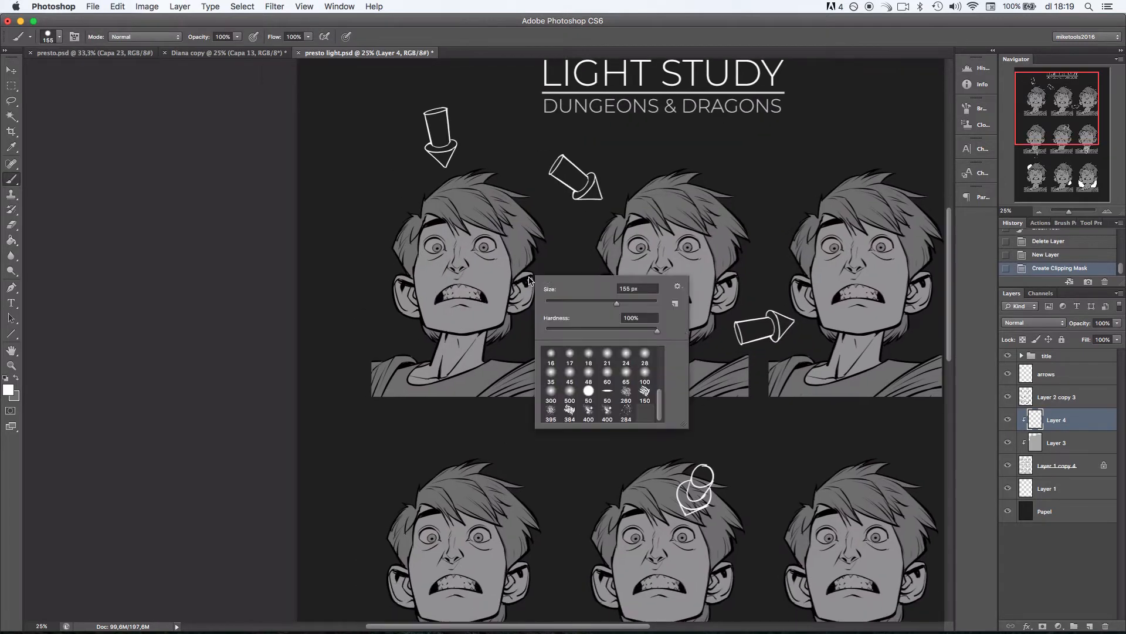
{"action": "left_click", "coordinate": [588, 355]}
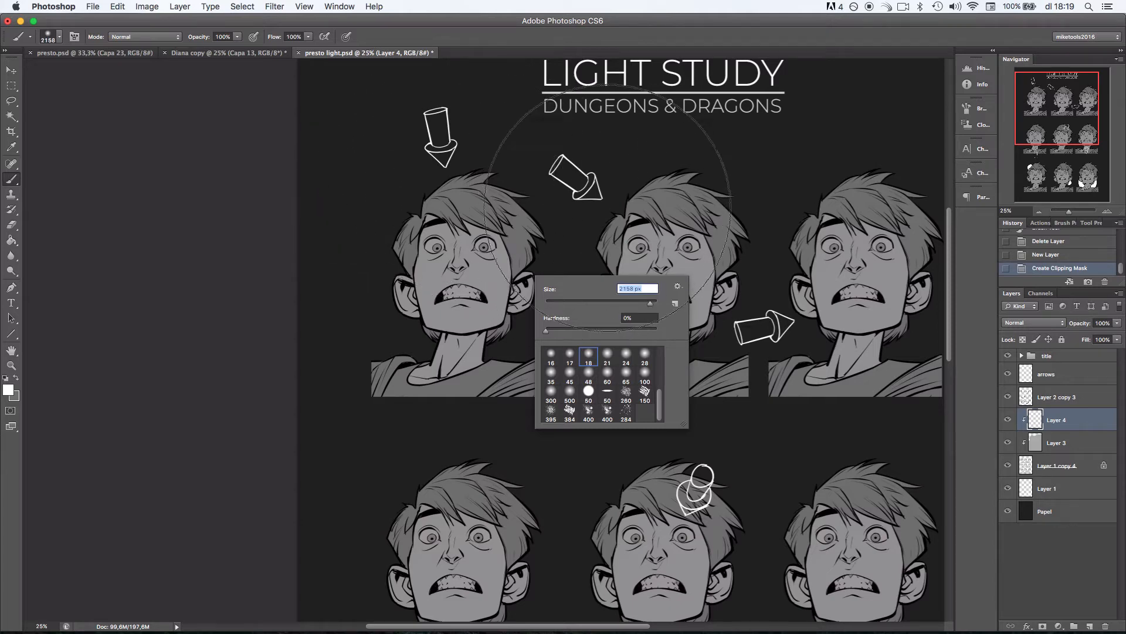
{"action": "mouse_move", "coordinate": [414, 151]}
{"action": "left_mouse_down"}
{"action": "mouse_move", "coordinate": [449, 154]}
{"action": "mouse_move", "coordinate": [440, 175]}
{"action": "mouse_move", "coordinate": [428, 147]}
{"action": "left_mouse_up"}
{"action": "scroll", "coordinate": [337, 354], "scroll_direction": "up", "scroll_amount": 5}
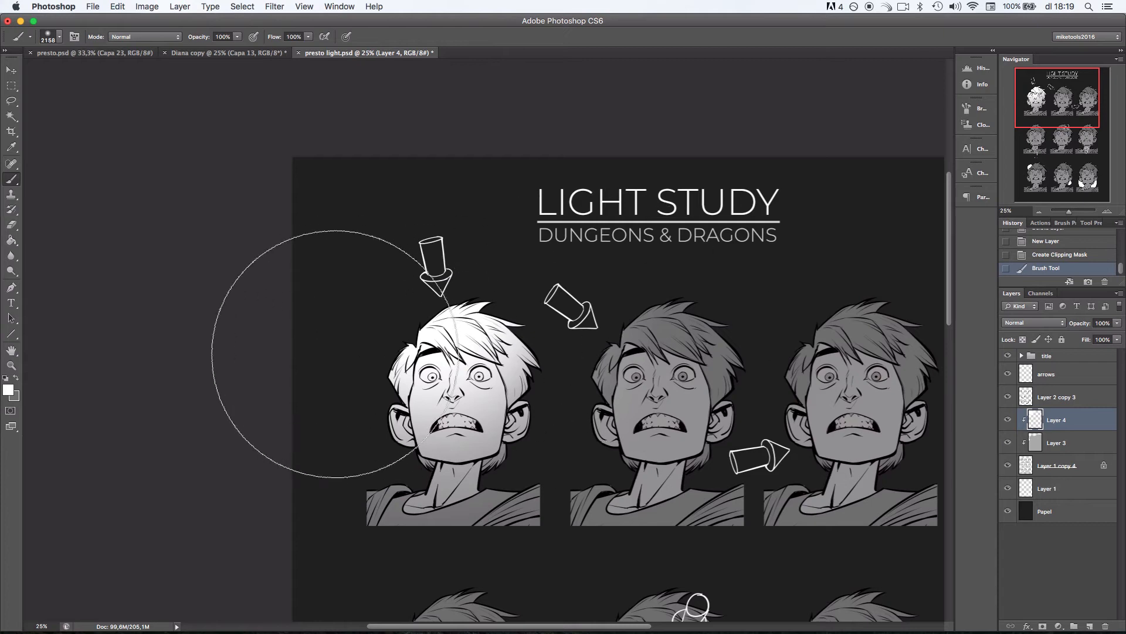
{"action": "mouse_move", "coordinate": [336, 354]}
{"action": "left_mouse_down"}
{"action": "mouse_move", "coordinate": [279, 359]}
{"action": "mouse_move", "coordinate": [342, 355]}
{"action": "left_mouse_up"}
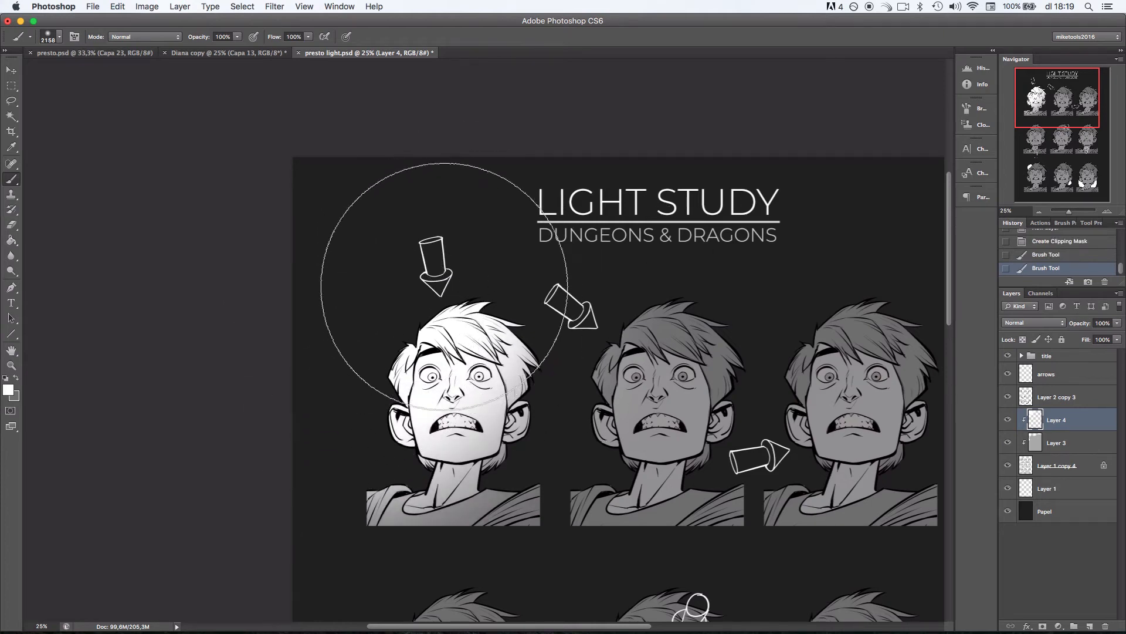
{"action": "mouse_move", "coordinate": [444, 287]}
{"action": "left_mouse_down"}
{"action": "mouse_move", "coordinate": [410, 238]}
{"action": "mouse_move", "coordinate": [533, 252]}
{"action": "left_mouse_up"}
{"action": "key", "text": "z"}
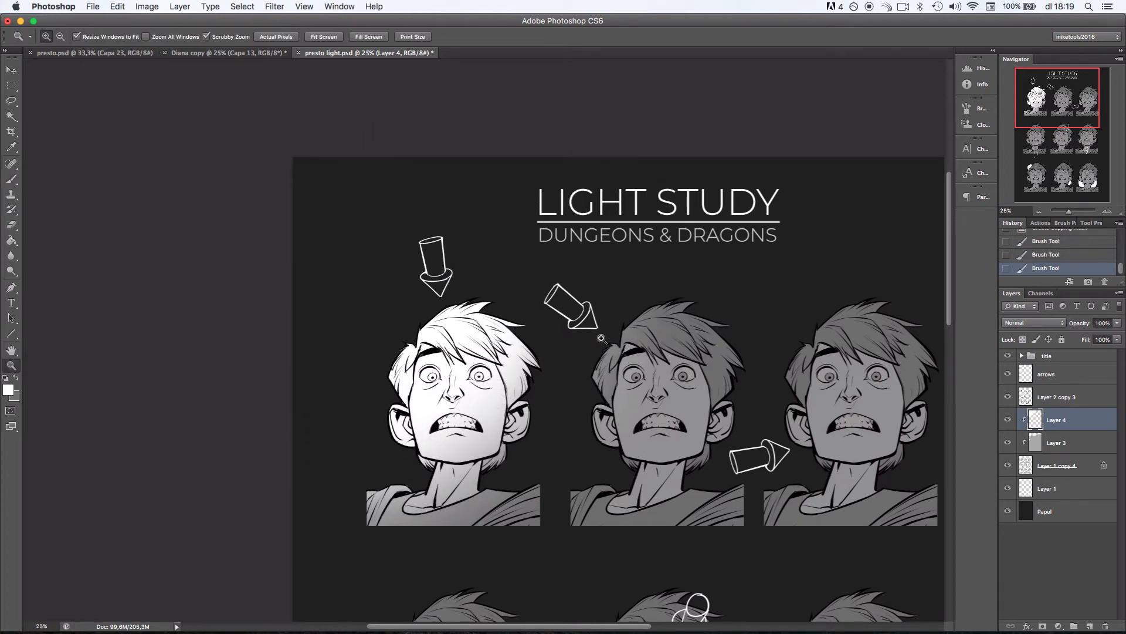
{"action": "key", "text": "b"}
{"action": "scroll", "coordinate": [503, 378], "scroll_direction": "down", "scroll_amount": 4}
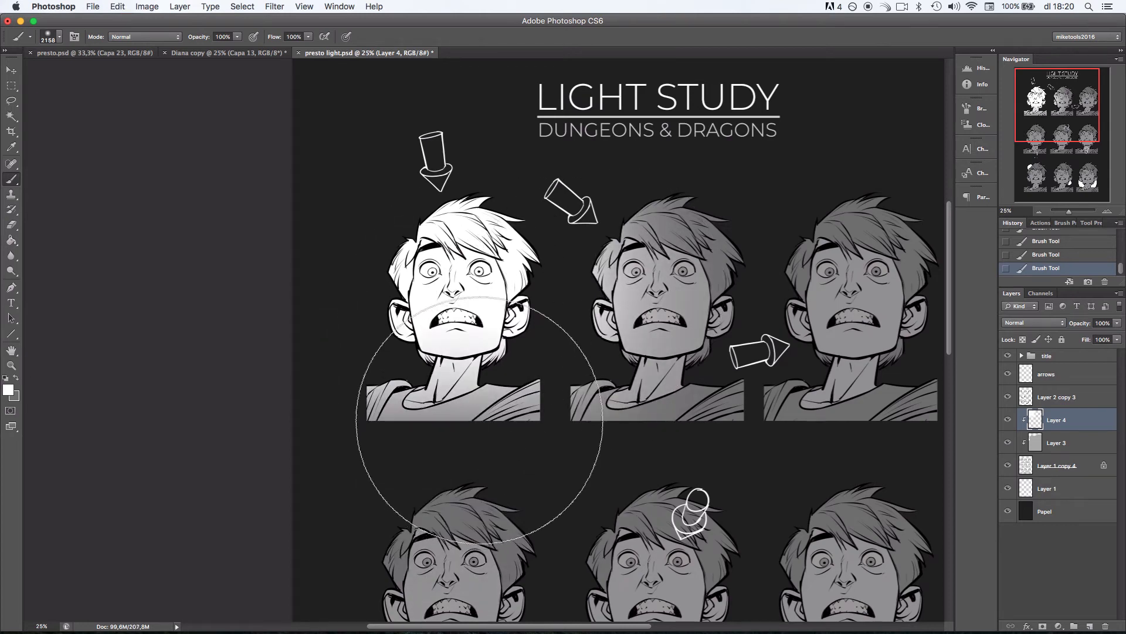
Erase the light spilled onto the second head with a hard round 279 px eraser.
{"action": "left_click_drag", "start_coordinate": [750, 351], "coordinate": [653, 340]}
{"action": "key", "text": "e"}
{"action": "mouse_move", "coordinate": [548, 331]}
{"action": "left_mouse_down"}
{"action": "mouse_move", "coordinate": [579, 359]}
{"action": "mouse_move", "coordinate": [559, 336]}
{"action": "mouse_move", "coordinate": [559, 268]}
{"action": "mouse_move", "coordinate": [532, 300]}
{"action": "mouse_move", "coordinate": [537, 190]}
{"action": "mouse_move", "coordinate": [496, 245]}
{"action": "mouse_move", "coordinate": [550, 244]}
{"action": "mouse_move", "coordinate": [554, 381]}
{"action": "mouse_move", "coordinate": [493, 415]}
{"action": "mouse_move", "coordinate": [531, 322]}
{"action": "mouse_move", "coordinate": [499, 330]}
{"action": "left_mouse_up"}
{"action": "right_click", "coordinate": [599, 305]}
{"action": "left_click", "coordinate": [684, 340]}
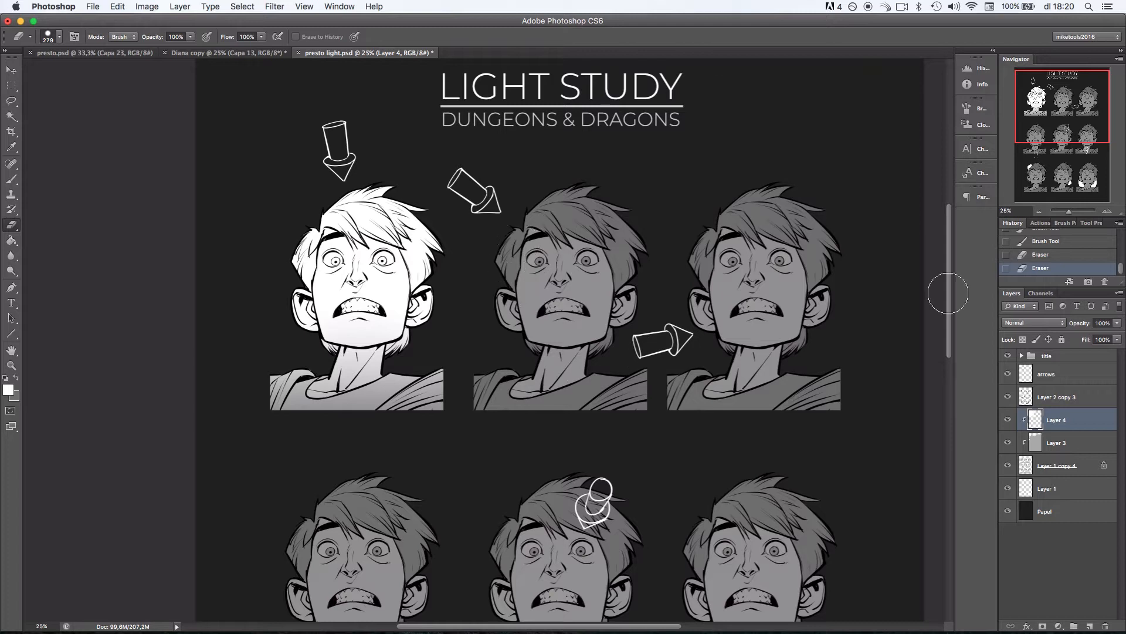
Lower Layer 4's opacity to 59% and reduce the hard eraser to 43 px for the first head.
{"action": "left_click", "coordinate": [1117, 339]}
{"action": "left_click_drag", "start_coordinate": [1102, 337], "coordinate": [1094, 336]}
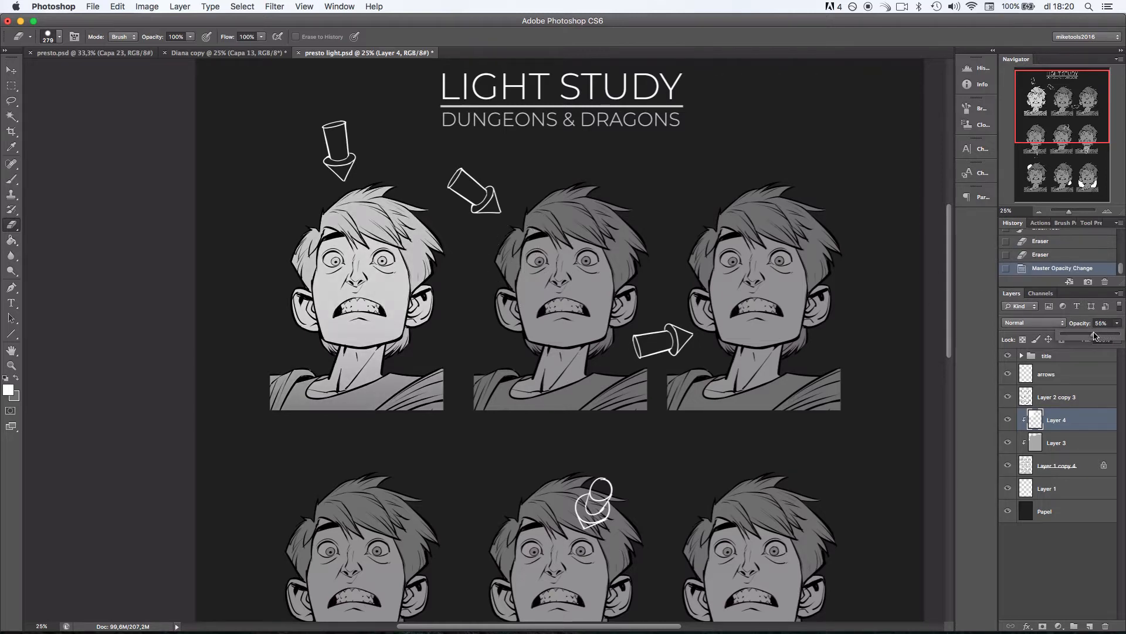
{"action": "left_click", "coordinate": [1107, 210]}
{"action": "left_click_drag", "start_coordinate": [471, 253], "coordinate": [682, 353]}
{"action": "right_click", "coordinate": [575, 252]}
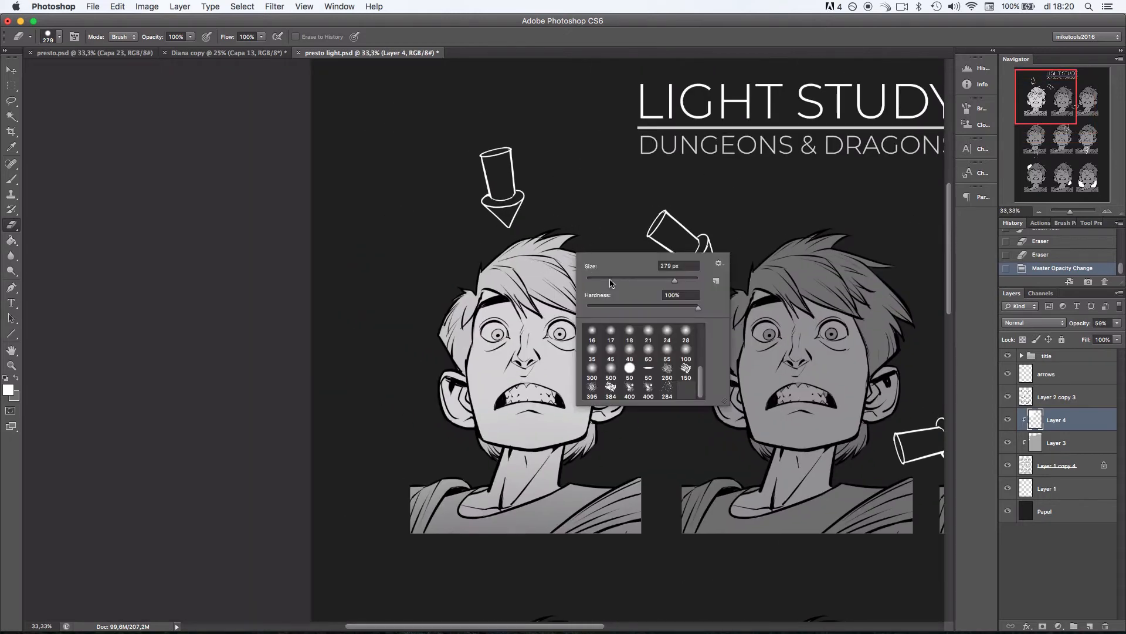
{"action": "left_click_drag", "start_coordinate": [617, 281], "coordinate": [610, 281]}
{"action": "left_click", "coordinate": [1108, 211]}
{"action": "mouse_move", "coordinate": [628, 240]}
{"action": "left_mouse_down"}
{"action": "mouse_move", "coordinate": [628, 252]}
{"action": "mouse_move", "coordinate": [569, 282]}
{"action": "left_mouse_up"}
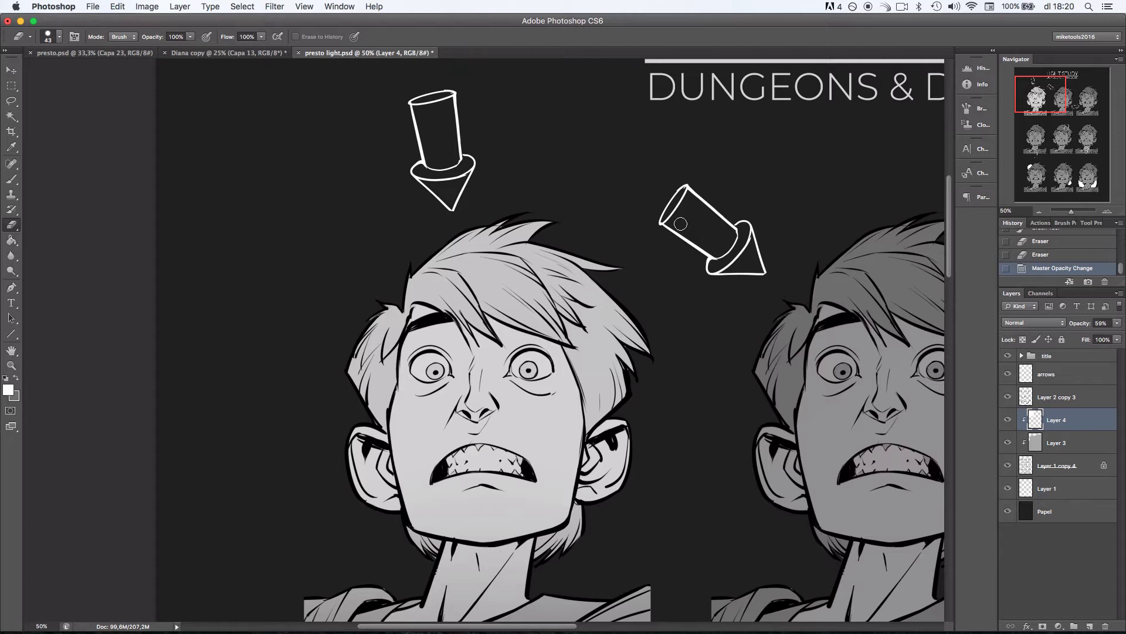
Lasso the first head's face, following the cheeks and jawline and closing across the brow.
{"action": "scroll", "coordinate": [625, 286], "scroll_direction": "down", "scroll_amount": 3}
{"action": "left_click", "coordinate": [11, 100]}
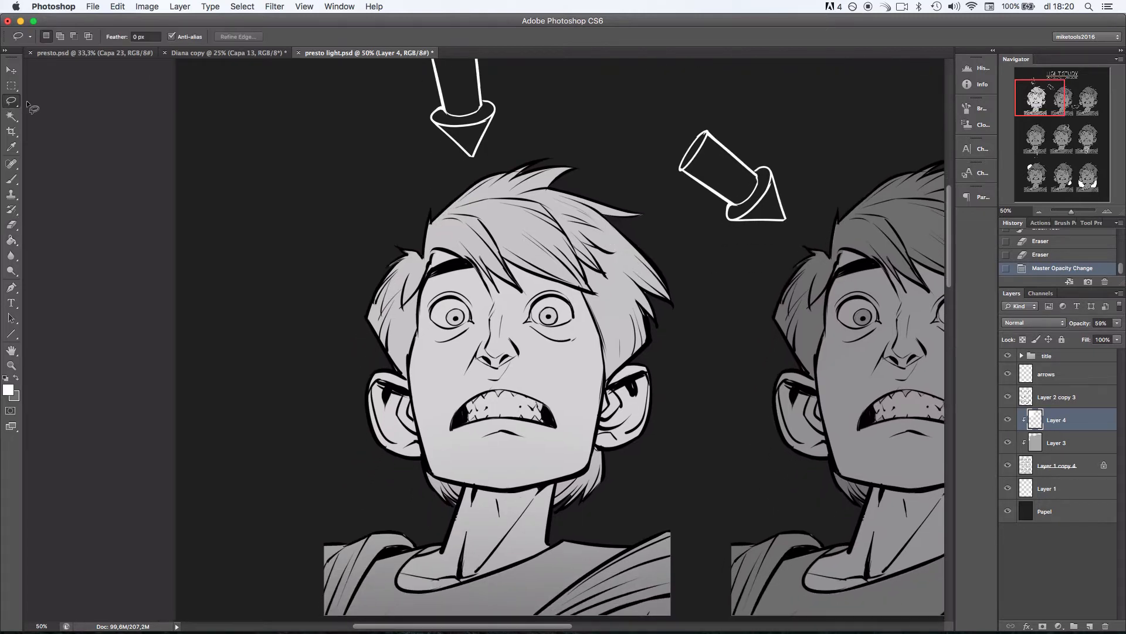
{"action": "scroll", "coordinate": [704, 352], "scroll_direction": "down", "scroll_amount": 5}
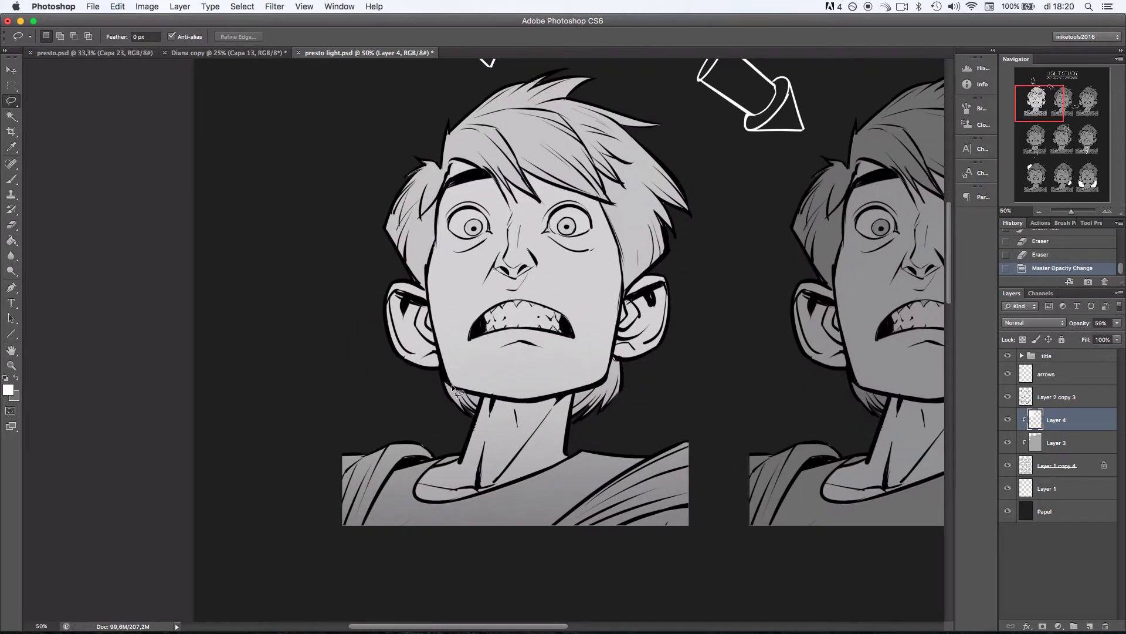
{"action": "mouse_move", "coordinate": [453, 386]}
{"action": "left_mouse_down"}
{"action": "mouse_move", "coordinate": [567, 395]}
{"action": "mouse_move", "coordinate": [602, 380]}
{"action": "mouse_move", "coordinate": [618, 331]}
{"action": "mouse_move", "coordinate": [614, 232]}
{"action": "mouse_move", "coordinate": [473, 209]}
{"action": "left_mouse_up"}
{"action": "mouse_move", "coordinate": [438, 247]}
{"action": "left_mouse_down"}
{"action": "mouse_move", "coordinate": [428, 302]}
{"action": "mouse_move", "coordinate": [451, 392]}
{"action": "left_mouse_up"}
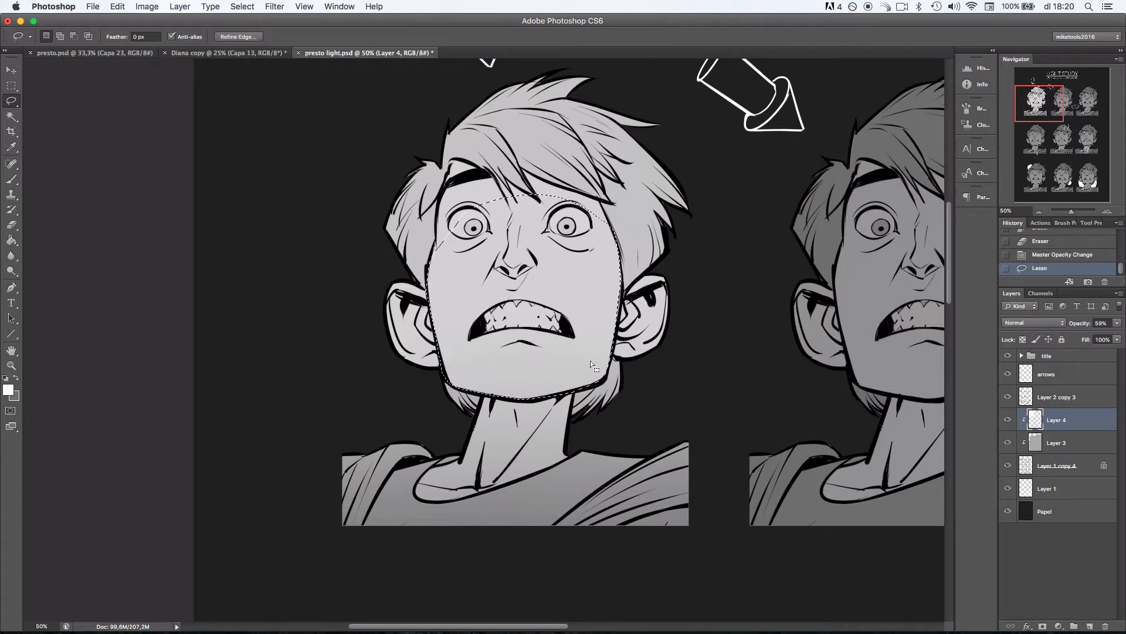
Hide the selection outline and fade the light along the jaw and cheeks with a soft 416 px eraser at 0% hardness.
{"action": "left_click", "coordinate": [11, 225]}
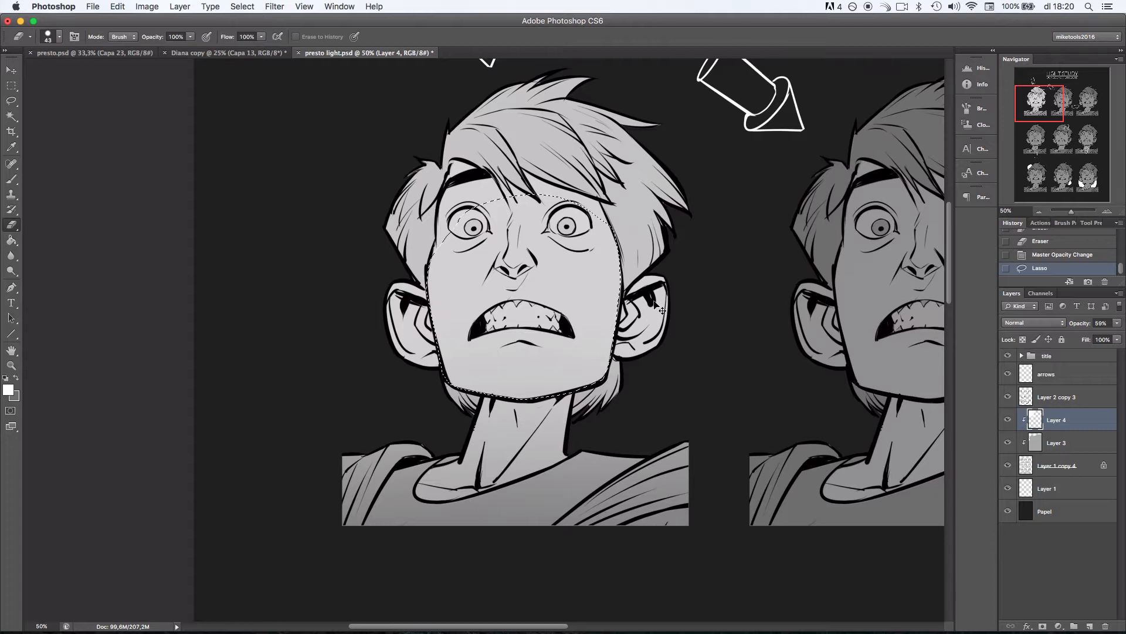
{"action": "key", "text": "super+h"}
{"action": "right_click", "coordinate": [635, 310]}
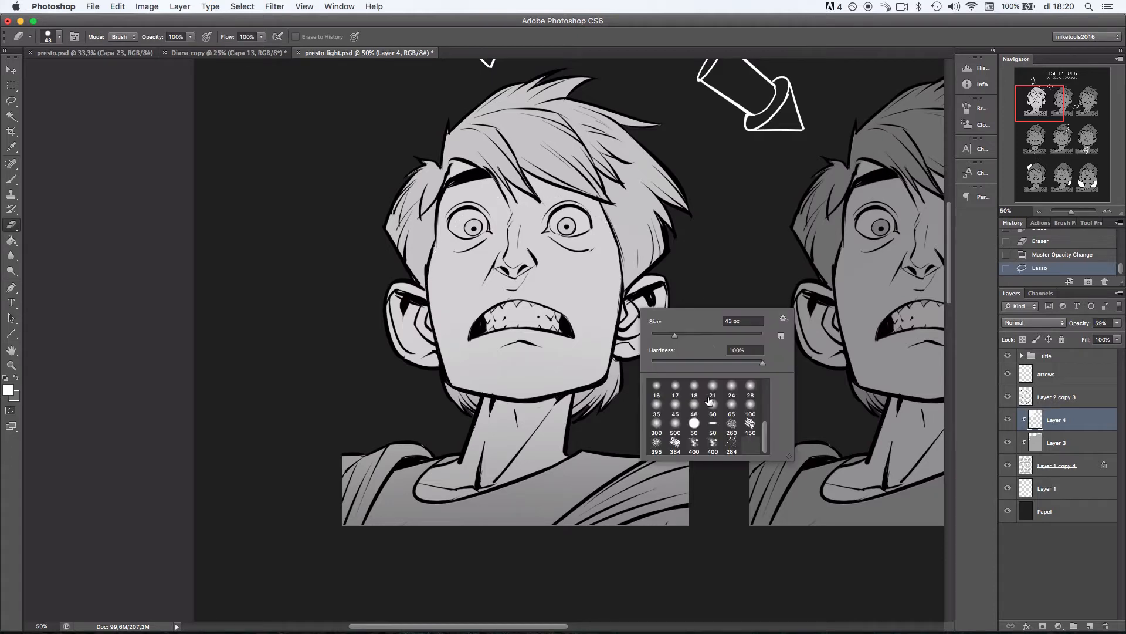
{"action": "left_click_drag", "start_coordinate": [732, 335], "coordinate": [747, 335]}
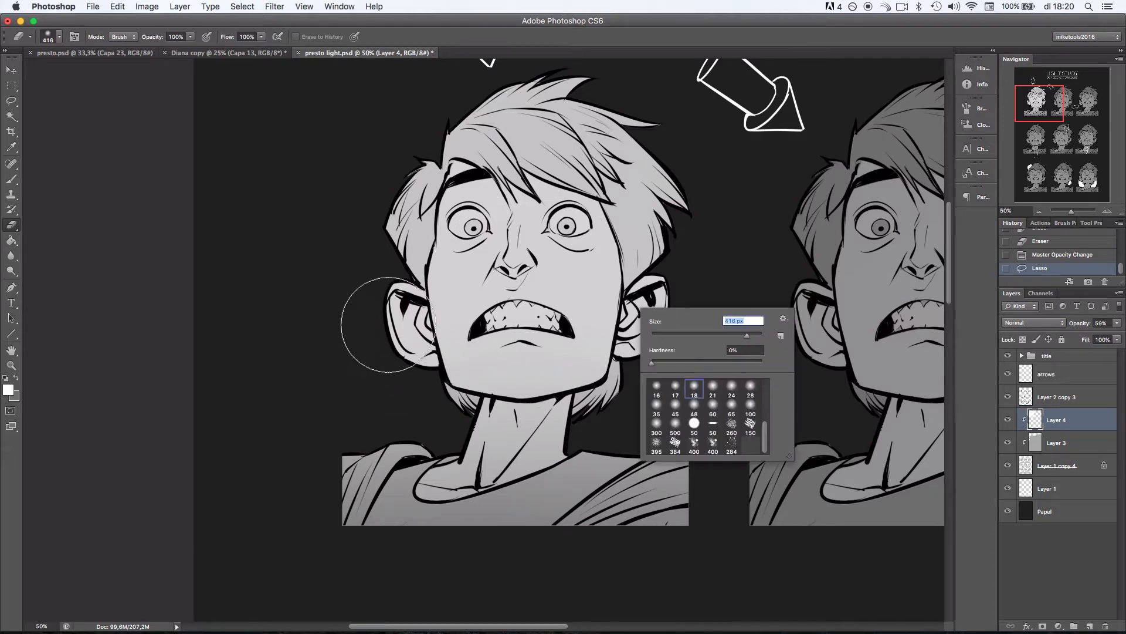
{"action": "mouse_move", "coordinate": [396, 329]}
{"action": "left_mouse_down"}
{"action": "mouse_move", "coordinate": [467, 404]}
{"action": "mouse_move", "coordinate": [609, 405]}
{"action": "left_mouse_up"}
{"action": "key", "text": "super+z"}
{"action": "left_click_drag", "start_coordinate": [424, 383], "coordinate": [531, 454]}
{"action": "mouse_move", "coordinate": [440, 399]}
{"action": "left_mouse_down"}
{"action": "mouse_move", "coordinate": [646, 395]}
{"action": "mouse_move", "coordinate": [626, 378]}
{"action": "mouse_move", "coordinate": [663, 323]}
{"action": "left_mouse_up"}
{"action": "left_click_drag", "start_coordinate": [401, 320], "coordinate": [455, 511]}
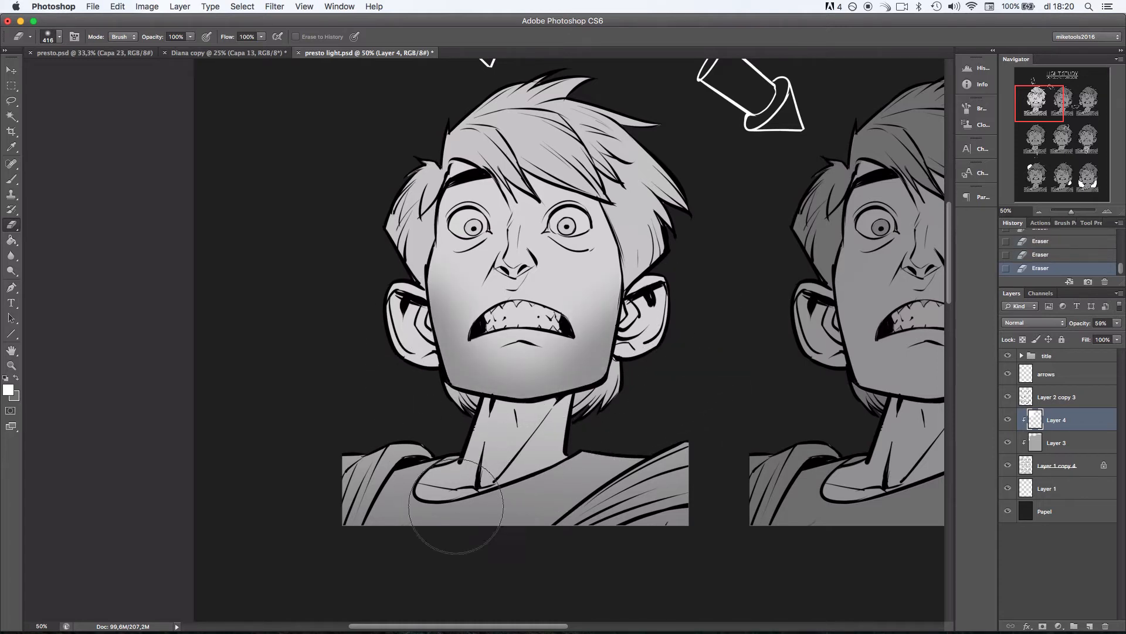
Refine the soft erasing along the far cheek, undo the last stroke and clear the face selection.
{"action": "left_click_drag", "start_coordinate": [620, 424], "coordinate": [667, 324]}
{"action": "mouse_move", "coordinate": [668, 381]}
{"action": "left_mouse_down"}
{"action": "mouse_move", "coordinate": [645, 286]}
{"action": "mouse_move", "coordinate": [674, 374]}
{"action": "left_mouse_up"}
{"action": "key", "text": "super+z"}
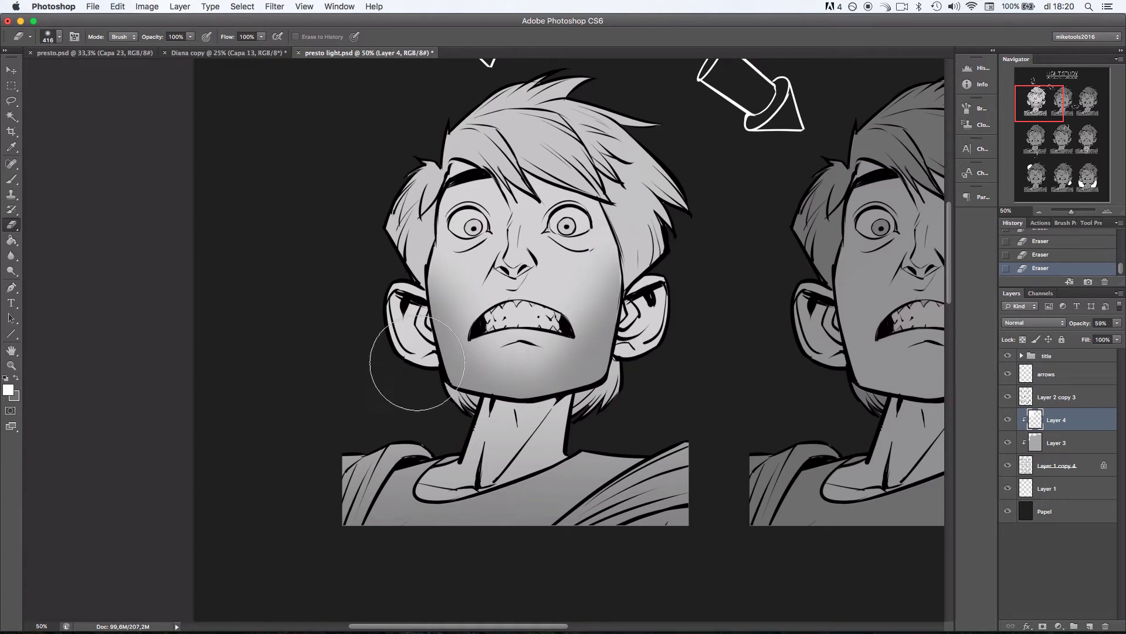
{"action": "key", "text": "super+d"}
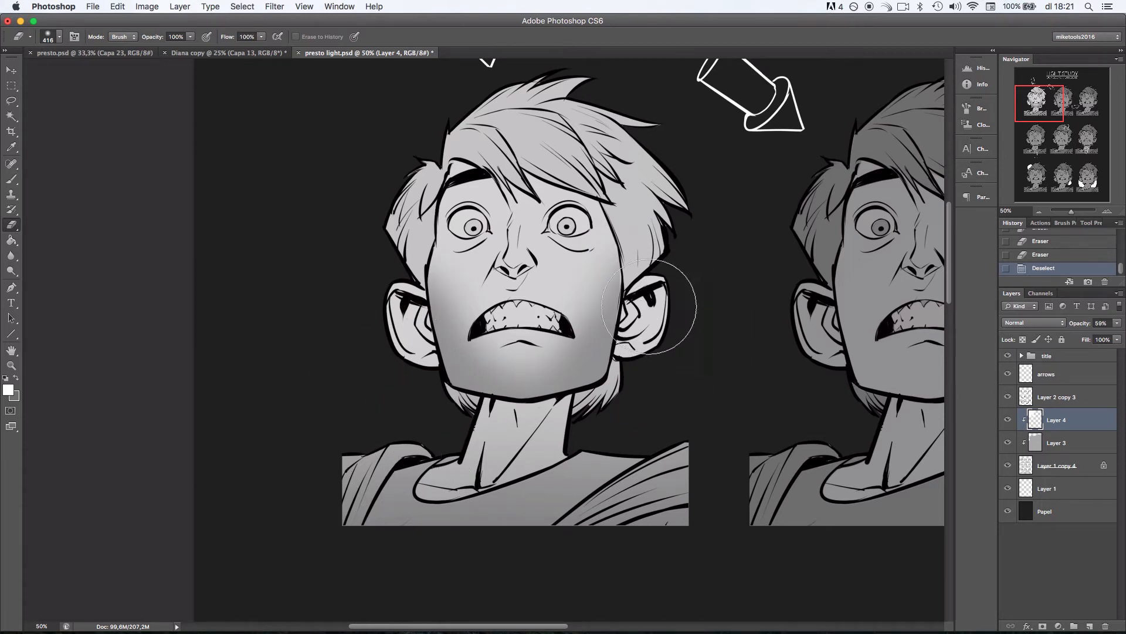
Erase light along the face's edge beside the ear with a soft 18 px eraser, redoing the stroke.
{"action": "right_click", "coordinate": [644, 290]}
{"action": "left_click", "coordinate": [636, 293]}
{"action": "left_click_drag", "start_coordinate": [620, 267], "coordinate": [619, 317]}
{"action": "key", "text": "super+z"}
{"action": "key", "text": "super+z"}
{"action": "left_click_drag", "start_coordinate": [620, 267], "coordinate": [619, 315]}
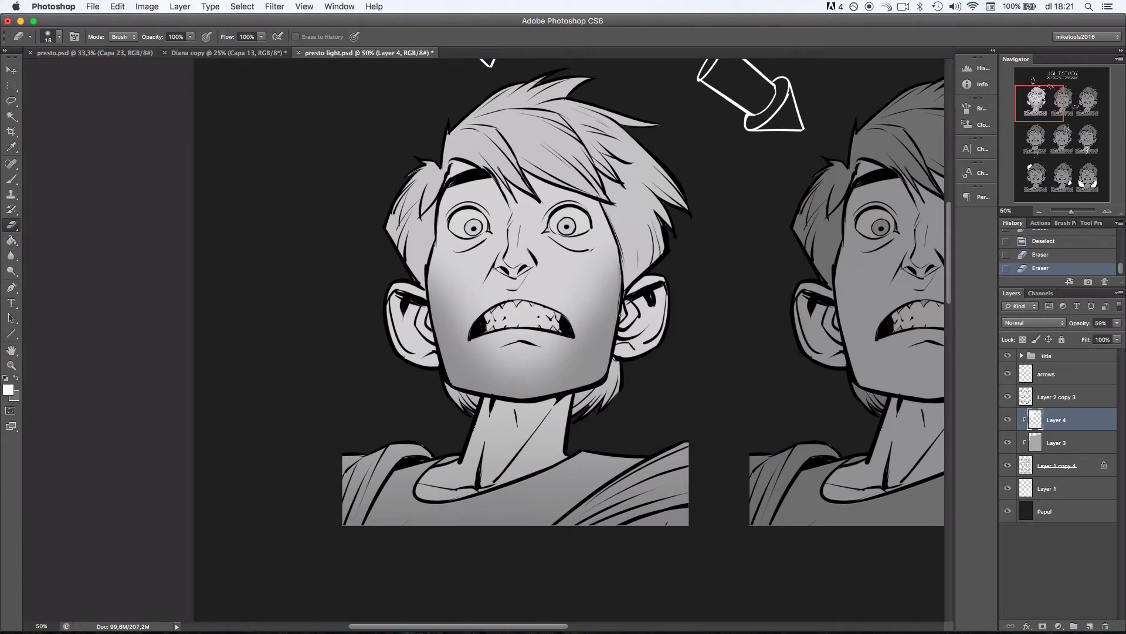
Erase a crisp shadow under the nose with a hard round 32 px eraser at 100% hardness.
{"action": "right_click", "coordinate": [632, 251]}
{"action": "left_click", "coordinate": [684, 365]}
{"action": "left_click", "coordinate": [660, 276]}
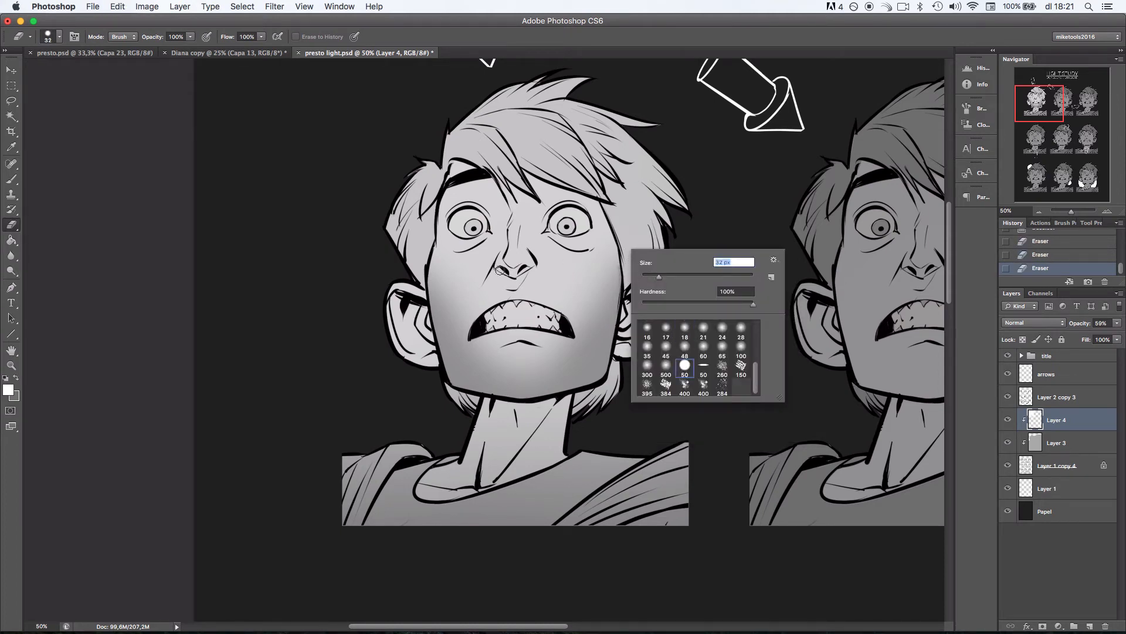
{"action": "left_click_drag", "start_coordinate": [497, 268], "coordinate": [514, 273]}
{"action": "key", "text": "super+z"}
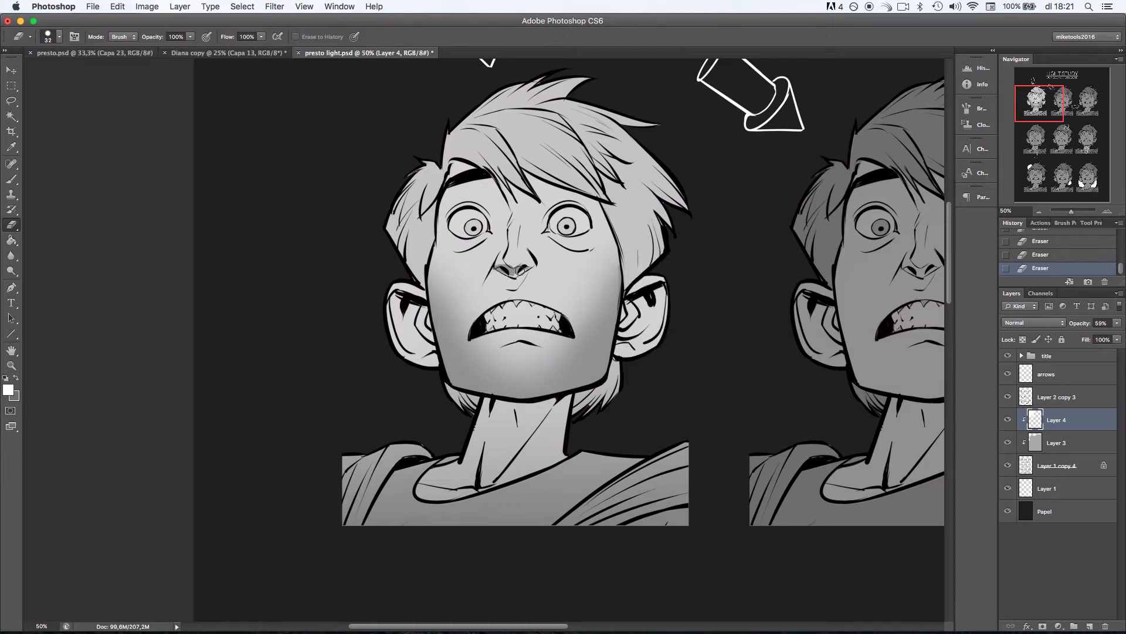
{"action": "left_click_drag", "start_coordinate": [498, 267], "coordinate": [517, 271]}
{"action": "scroll", "coordinate": [524, 271], "scroll_direction": "up", "scroll_amount": 3}
{"action": "scroll", "coordinate": [524, 271], "scroll_direction": "right", "scroll_amount": 2}
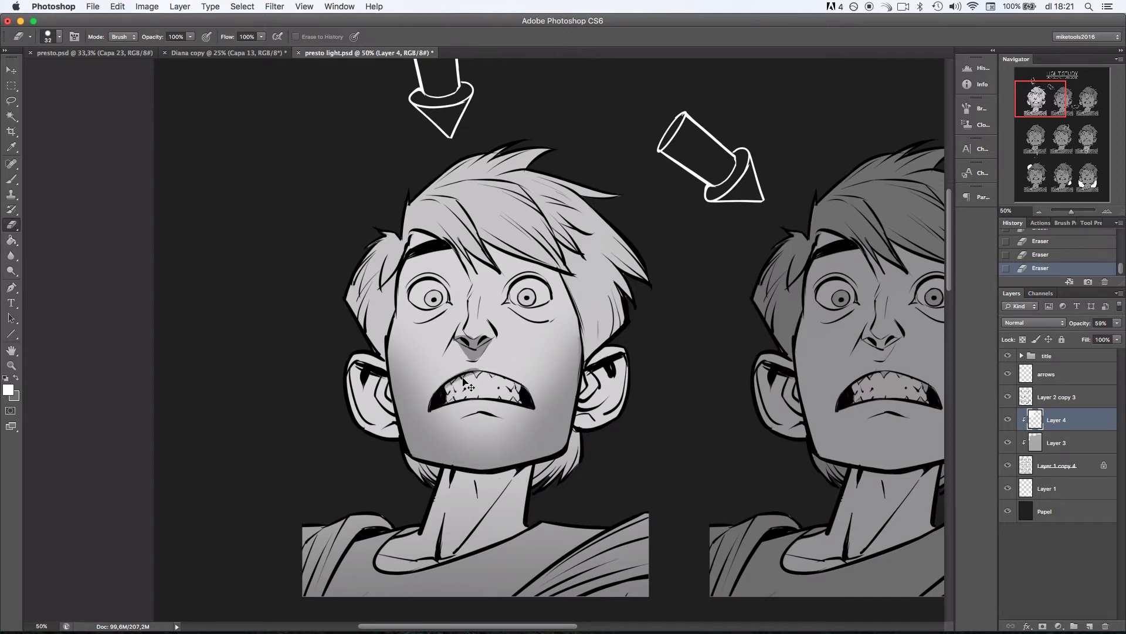
Erase a curved lip shadow along the top of the upper teeth, undoing and redrawing the stray strokes.
{"action": "left_click_drag", "start_coordinate": [430, 403], "coordinate": [484, 371]}
{"action": "key", "text": "super+z"}
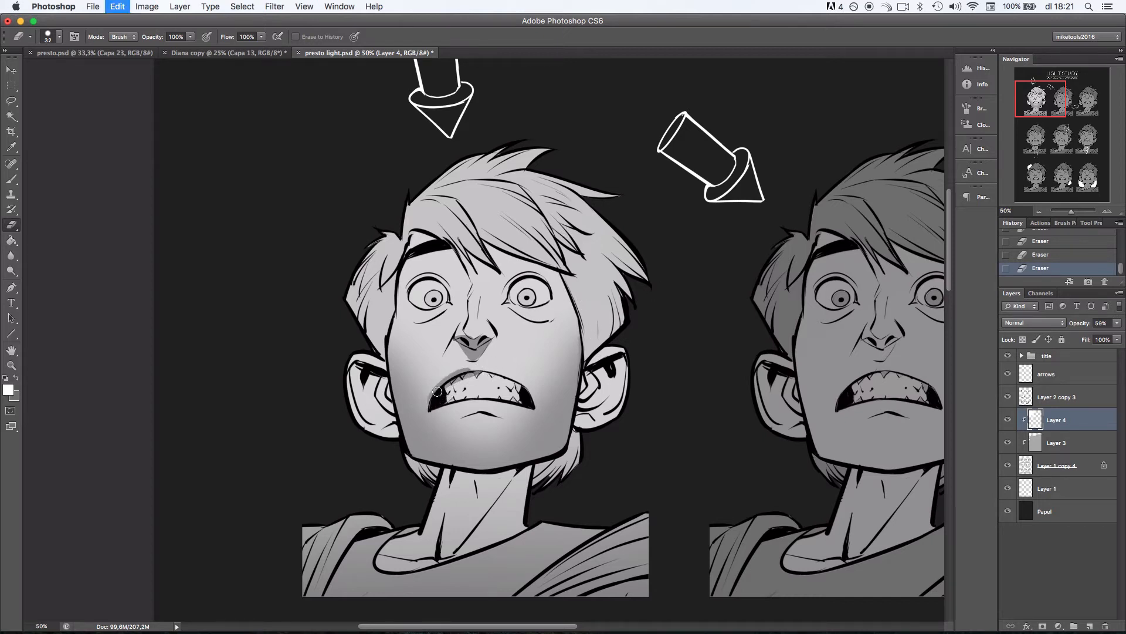
{"action": "left_click_drag", "start_coordinate": [430, 402], "coordinate": [481, 368]}
{"action": "key", "text": "super+z"}
{"action": "mouse_move", "coordinate": [431, 400]}
{"action": "left_mouse_down"}
{"action": "mouse_move", "coordinate": [459, 374]}
{"action": "mouse_move", "coordinate": [474, 375]}
{"action": "mouse_move", "coordinate": [458, 384]}
{"action": "mouse_move", "coordinate": [485, 373]}
{"action": "mouse_move", "coordinate": [469, 374]}
{"action": "mouse_move", "coordinate": [526, 390]}
{"action": "mouse_move", "coordinate": [468, 371]}
{"action": "mouse_move", "coordinate": [526, 392]}
{"action": "mouse_move", "coordinate": [438, 389]}
{"action": "mouse_move", "coordinate": [486, 372]}
{"action": "mouse_move", "coordinate": [458, 382]}
{"action": "mouse_move", "coordinate": [522, 390]}
{"action": "left_mouse_up"}
{"action": "key", "text": "super+z"}
{"action": "scroll", "coordinate": [521, 390], "scroll_direction": "up", "scroll_amount": 3}
{"action": "scroll", "coordinate": [521, 391], "scroll_direction": "right", "scroll_amount": 2}
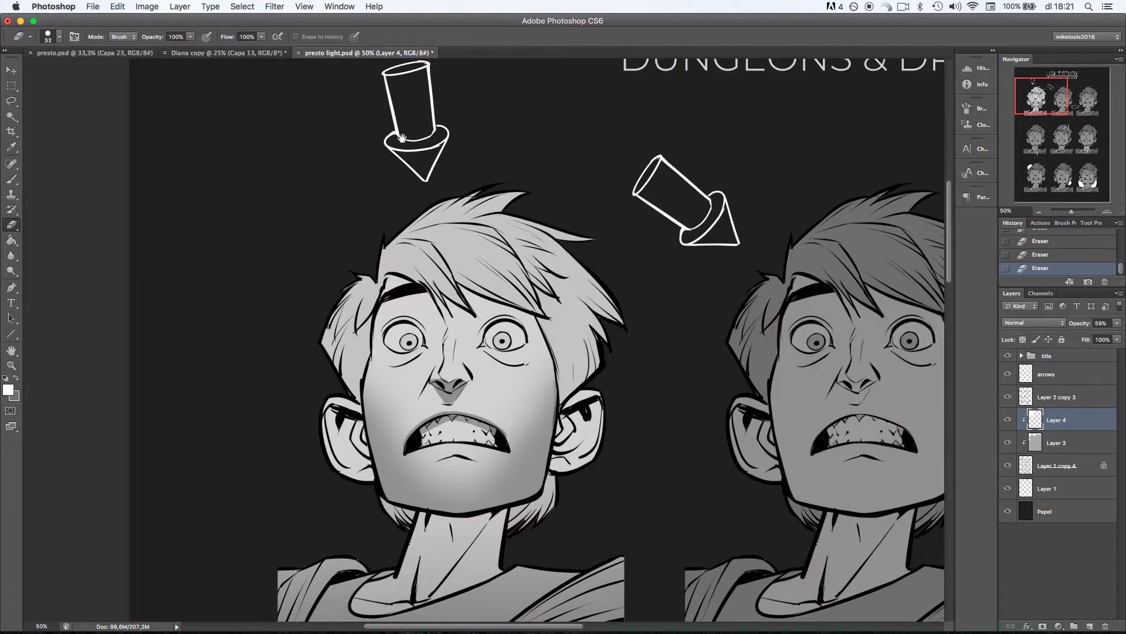
{"action": "left_click_drag", "start_coordinate": [449, 419], "coordinate": [472, 418]}
{"action": "left_click_drag", "start_coordinate": [624, 405], "coordinate": [603, 353]}
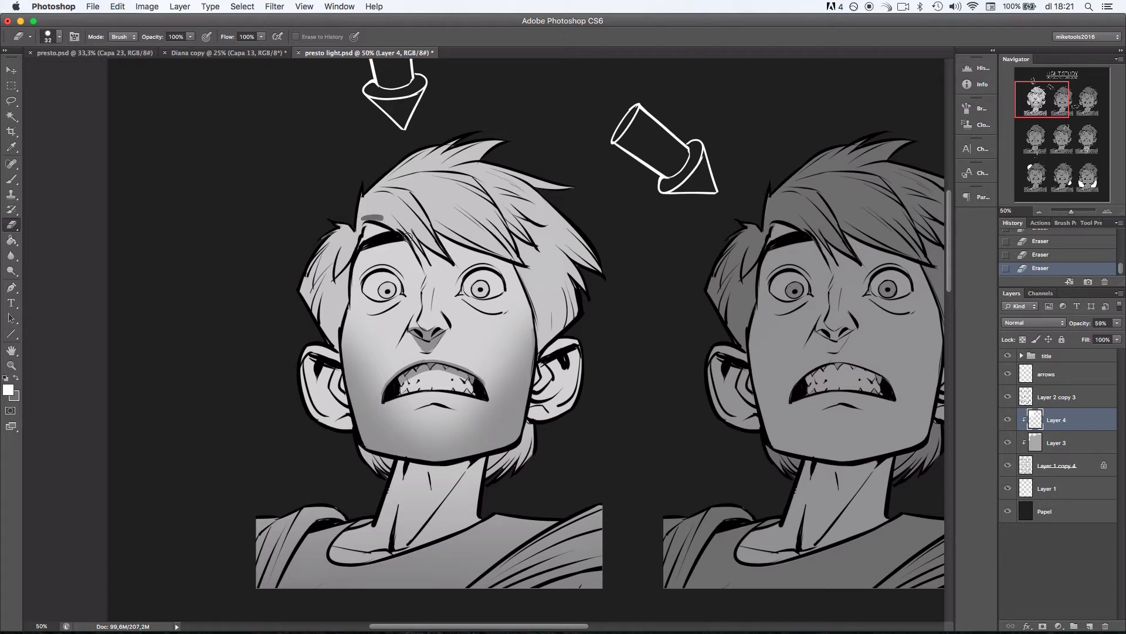
Erase a shadow along the fringe's edge above the first eyebrow and a pointed strand shadow towards the nose bridge.
{"action": "left_click_drag", "start_coordinate": [376, 219], "coordinate": [411, 244]}
{"action": "mouse_move", "coordinate": [355, 208]}
{"action": "left_mouse_down"}
{"action": "mouse_move", "coordinate": [406, 237]}
{"action": "mouse_move", "coordinate": [369, 221]}
{"action": "mouse_move", "coordinate": [379, 225]}
{"action": "mouse_move", "coordinate": [355, 240]}
{"action": "mouse_move", "coordinate": [376, 216]}
{"action": "mouse_move", "coordinate": [423, 224]}
{"action": "mouse_move", "coordinate": [403, 220]}
{"action": "mouse_move", "coordinate": [428, 267]}
{"action": "left_mouse_up"}
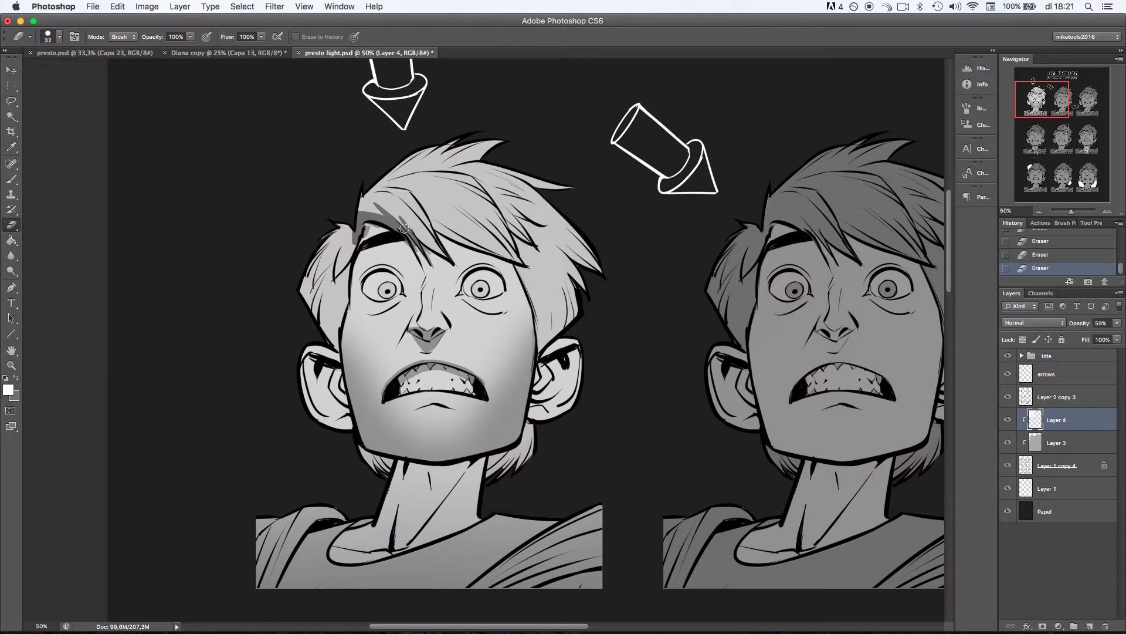
{"action": "mouse_move", "coordinate": [405, 228]}
{"action": "left_mouse_down"}
{"action": "mouse_move", "coordinate": [443, 252]}
{"action": "mouse_move", "coordinate": [419, 273]}
{"action": "mouse_move", "coordinate": [422, 291]}
{"action": "left_mouse_up"}
{"action": "key", "text": "super+z"}
{"action": "key", "text": "super+z"}
{"action": "key", "text": "super+z"}
{"action": "left_click_drag", "start_coordinate": [406, 249], "coordinate": [421, 278]}
{"action": "key", "text": "super+z"}
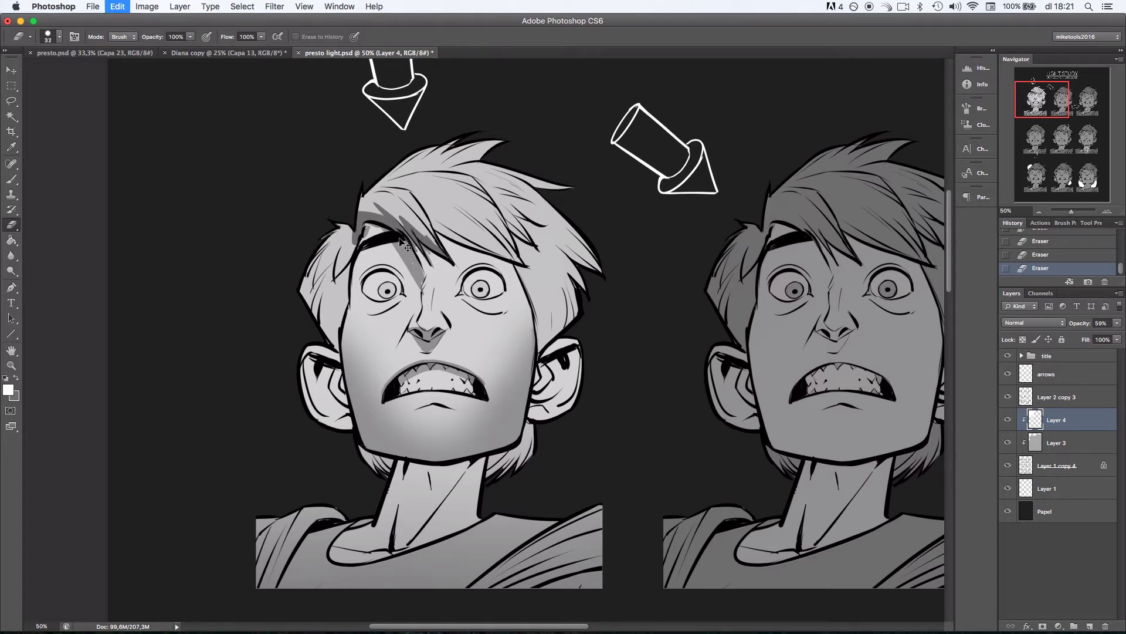
Extend the fringe's pointed cast shadows across the forehead to the second eye and shade the fringe's lower strands.
{"action": "mouse_move", "coordinate": [400, 238]}
{"action": "left_mouse_down"}
{"action": "mouse_move", "coordinate": [424, 298]}
{"action": "mouse_move", "coordinate": [427, 267]}
{"action": "mouse_move", "coordinate": [411, 238]}
{"action": "mouse_move", "coordinate": [445, 295]}
{"action": "mouse_move", "coordinate": [416, 245]}
{"action": "mouse_move", "coordinate": [461, 277]}
{"action": "left_mouse_up"}
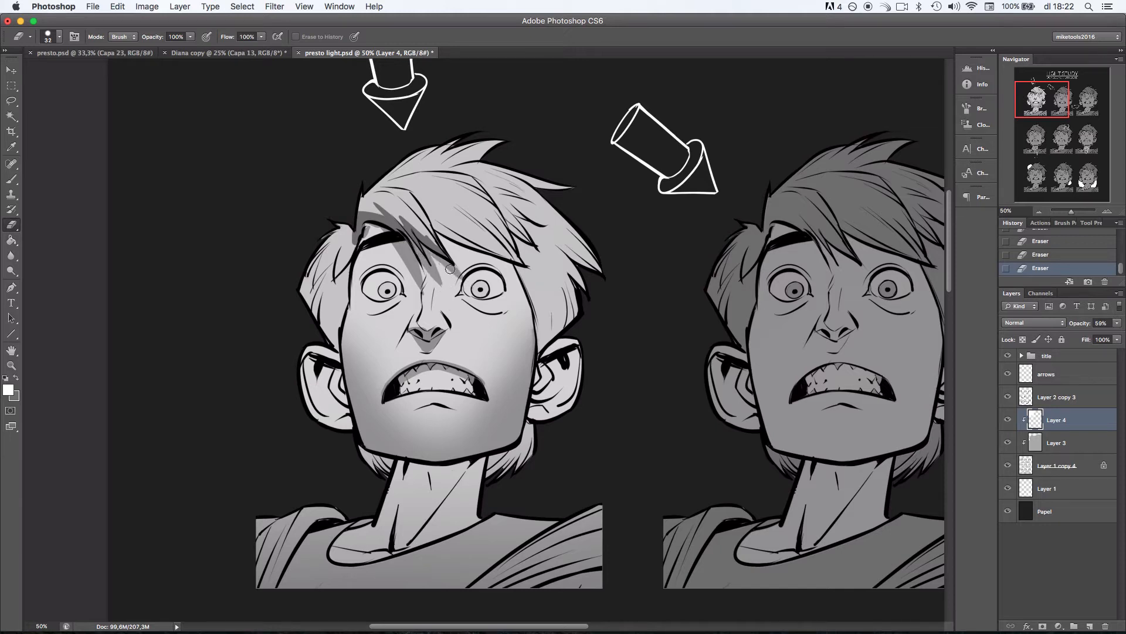
{"action": "mouse_move", "coordinate": [441, 241]}
{"action": "left_mouse_down"}
{"action": "mouse_move", "coordinate": [464, 274]}
{"action": "mouse_move", "coordinate": [459, 242]}
{"action": "mouse_move", "coordinate": [481, 254]}
{"action": "mouse_move", "coordinate": [449, 244]}
{"action": "mouse_move", "coordinate": [517, 269]}
{"action": "mouse_move", "coordinate": [464, 266]}
{"action": "left_mouse_up"}
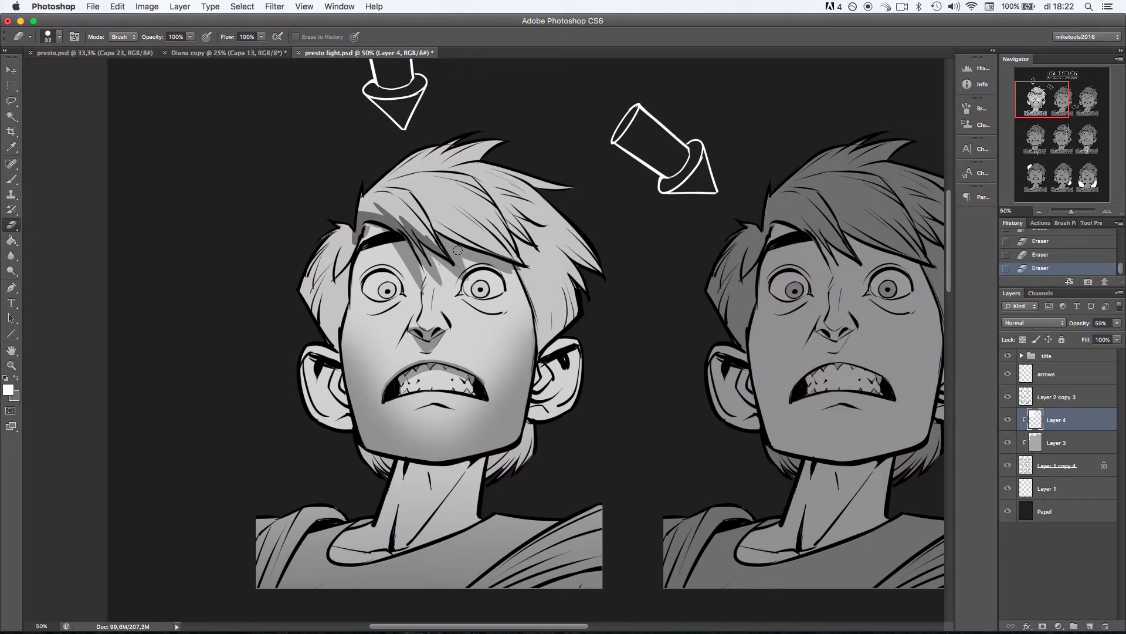
{"action": "left_click_drag", "start_coordinate": [421, 207], "coordinate": [487, 253]}
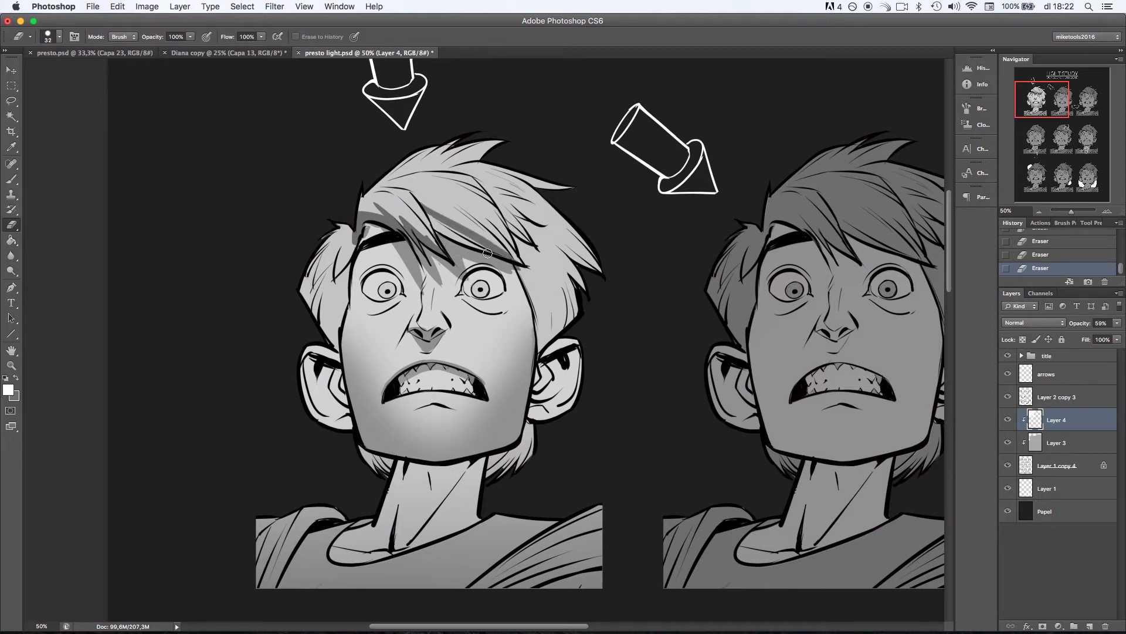
{"action": "mouse_move", "coordinate": [411, 189]}
{"action": "left_mouse_down"}
{"action": "mouse_move", "coordinate": [452, 251]}
{"action": "mouse_move", "coordinate": [425, 210]}
{"action": "mouse_move", "coordinate": [446, 244]}
{"action": "mouse_move", "coordinate": [427, 214]}
{"action": "mouse_move", "coordinate": [502, 258]}
{"action": "left_mouse_up"}
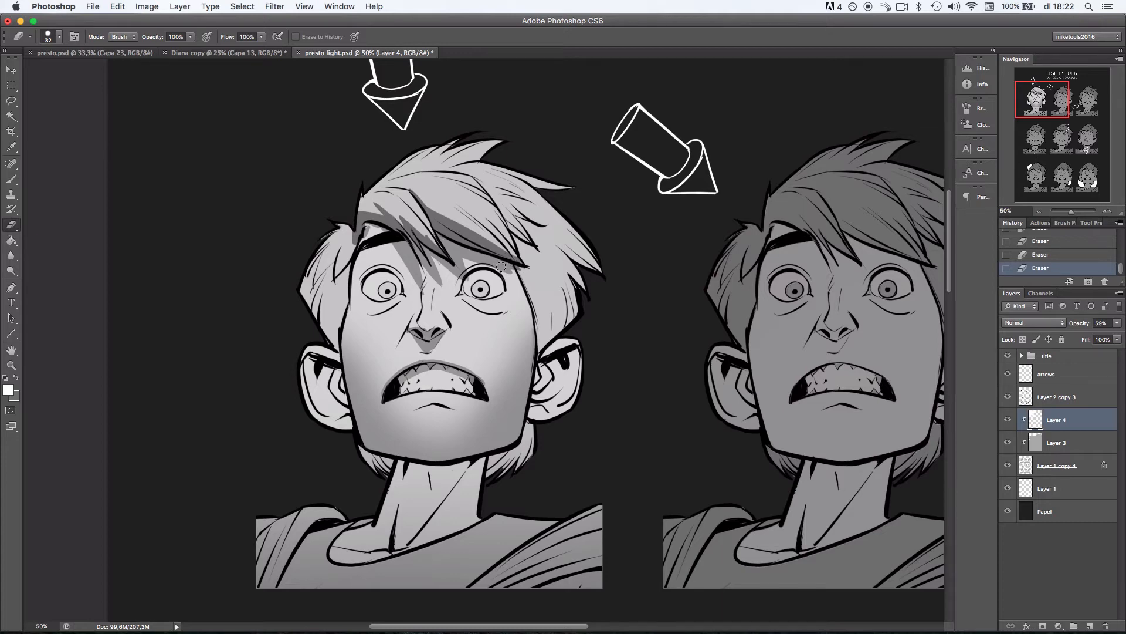
Hide and reshow the line art on Layer 2 copy 3 to check the first head's shading alone.
{"action": "left_click_drag", "start_coordinate": [677, 209], "coordinate": [788, 259]}
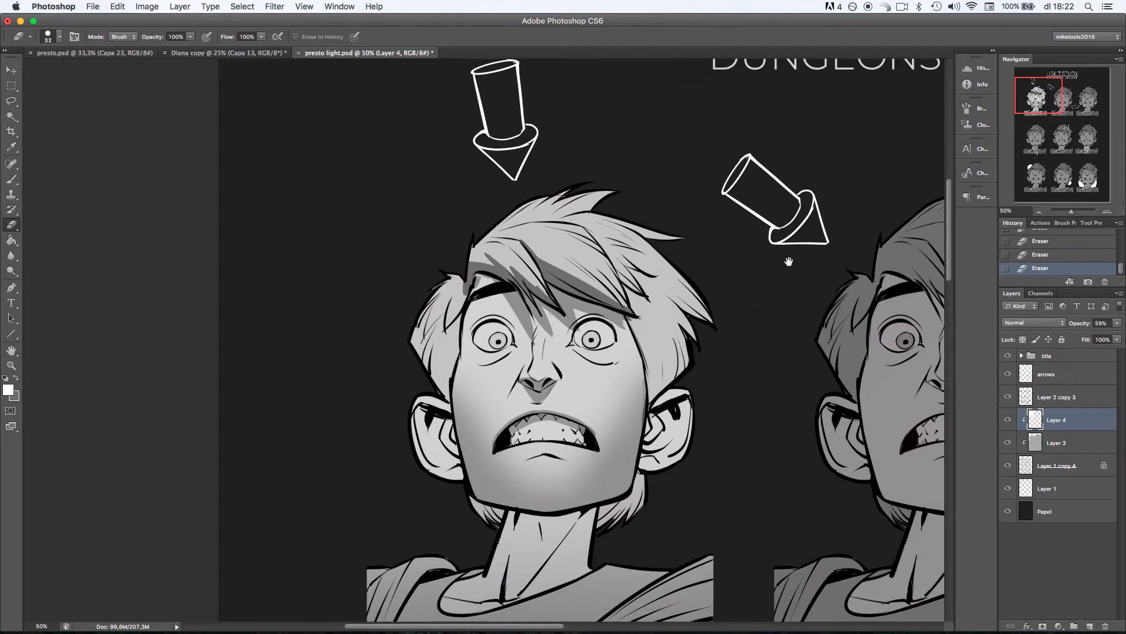
{"action": "left_click", "coordinate": [1039, 212]}
{"action": "left_click", "coordinate": [1008, 397]}
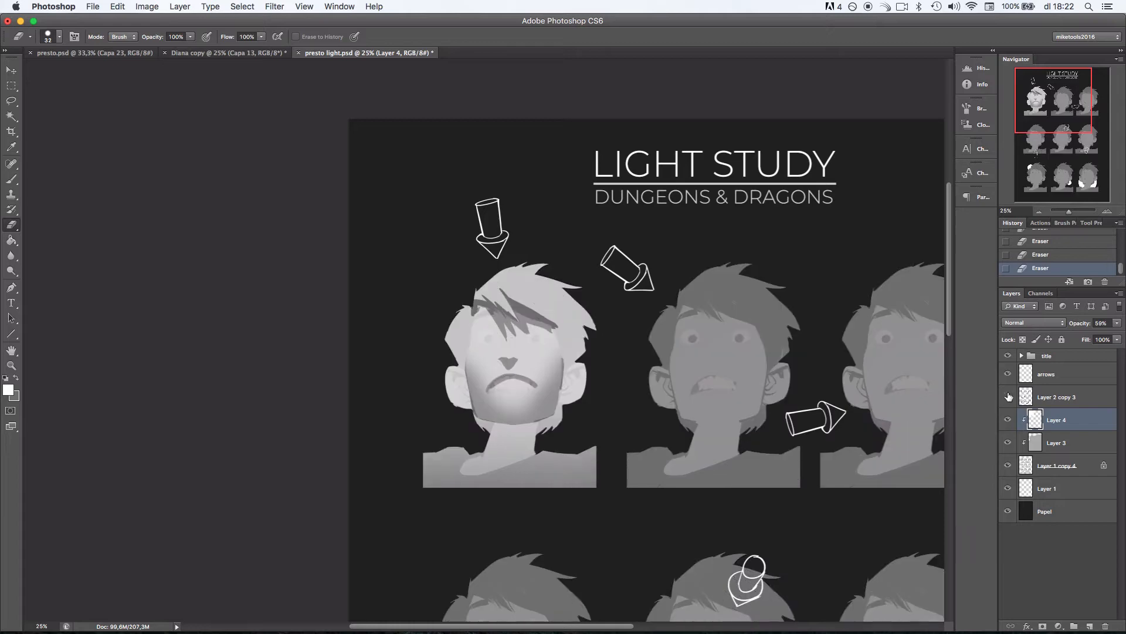
{"action": "left_click", "coordinate": [1007, 397]}
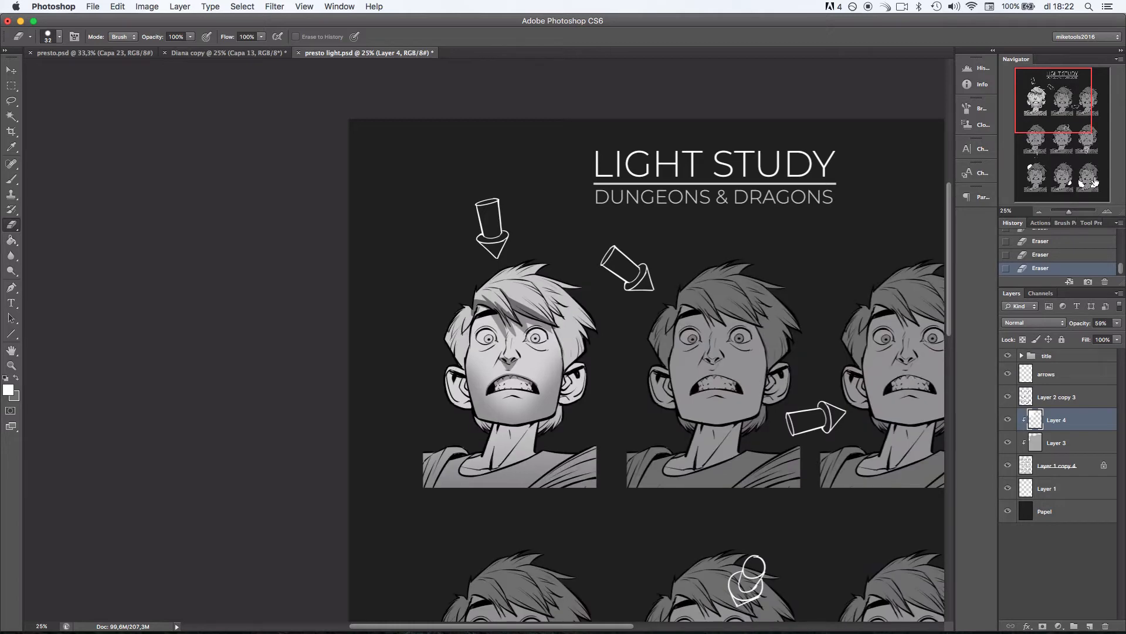
Erase the chin's cast shadow across the first head's neck and shirt collar, toggling Layer 4's visibility to compare the shading.
{"action": "left_click", "coordinate": [1107, 212]}
{"action": "mouse_move", "coordinate": [679, 402]}
{"action": "left_mouse_down"}
{"action": "mouse_move", "coordinate": [619, 317]}
{"action": "mouse_move", "coordinate": [577, 318]}
{"action": "left_mouse_up"}
{"action": "right_click", "coordinate": [509, 286]}
{"action": "mouse_move", "coordinate": [434, 367]}
{"action": "left_mouse_down"}
{"action": "mouse_move", "coordinate": [468, 400]}
{"action": "mouse_move", "coordinate": [491, 383]}
{"action": "mouse_move", "coordinate": [419, 364]}
{"action": "mouse_move", "coordinate": [464, 383]}
{"action": "mouse_move", "coordinate": [438, 368]}
{"action": "mouse_move", "coordinate": [482, 374]}
{"action": "mouse_move", "coordinate": [431, 362]}
{"action": "mouse_move", "coordinate": [478, 412]}
{"action": "mouse_move", "coordinate": [427, 371]}
{"action": "mouse_move", "coordinate": [483, 414]}
{"action": "mouse_move", "coordinate": [459, 371]}
{"action": "mouse_move", "coordinate": [486, 386]}
{"action": "mouse_move", "coordinate": [479, 369]}
{"action": "mouse_move", "coordinate": [471, 403]}
{"action": "mouse_move", "coordinate": [486, 378]}
{"action": "mouse_move", "coordinate": [507, 370]}
{"action": "mouse_move", "coordinate": [484, 398]}
{"action": "mouse_move", "coordinate": [505, 383]}
{"action": "left_mouse_up"}
{"action": "key", "text": "super+z"}
{"action": "key", "text": "super+z"}
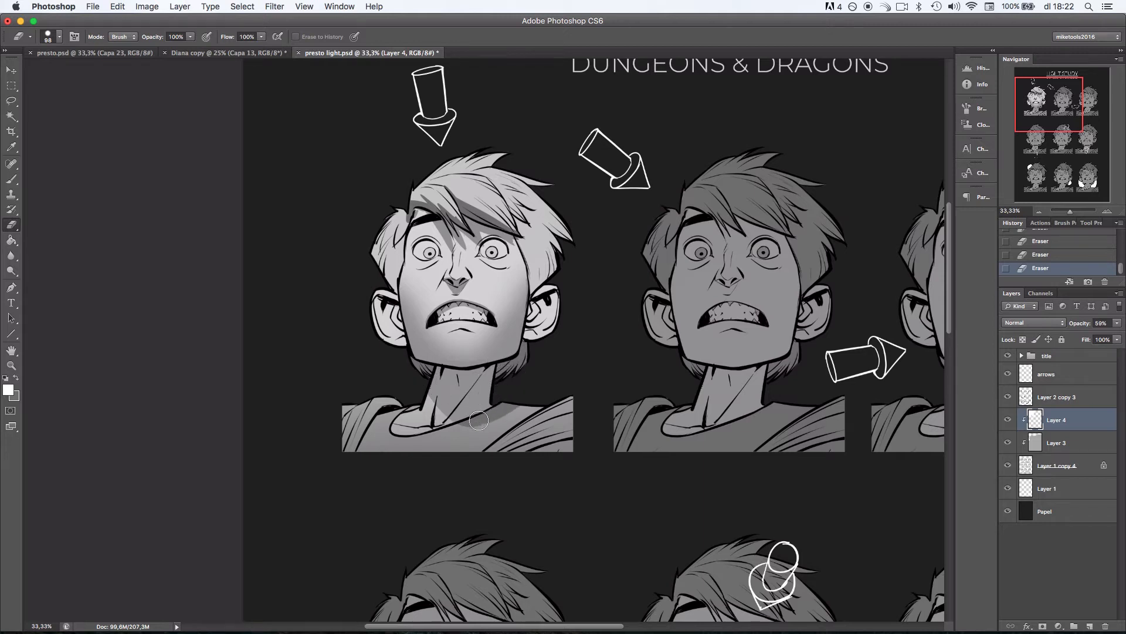
{"action": "left_click", "coordinate": [1008, 419]}
{"action": "left_click", "coordinate": [1008, 420]}
{"action": "left_click", "coordinate": [1008, 420]}
{"action": "left_click", "coordinate": [1008, 420]}
{"action": "key", "text": "super+z"}
Erase pointed strand shadows into the side hair beside the second eye, redrawing stray strokes with the eraser reduced to 49 px.
{"action": "left_click_drag", "start_coordinate": [557, 269], "coordinate": [533, 301]}
{"action": "mouse_move", "coordinate": [517, 228]}
{"action": "left_mouse_down"}
{"action": "mouse_move", "coordinate": [535, 262]}
{"action": "mouse_move", "coordinate": [535, 290]}
{"action": "mouse_move", "coordinate": [513, 241]}
{"action": "mouse_move", "coordinate": [541, 297]}
{"action": "mouse_move", "coordinate": [527, 258]}
{"action": "mouse_move", "coordinate": [533, 305]}
{"action": "mouse_move", "coordinate": [532, 249]}
{"action": "mouse_move", "coordinate": [529, 296]}
{"action": "left_mouse_up"}
{"action": "key", "text": "super+z"}
{"action": "key", "text": "super+z"}
{"action": "left_click_drag", "start_coordinate": [531, 256], "coordinate": [530, 290]}
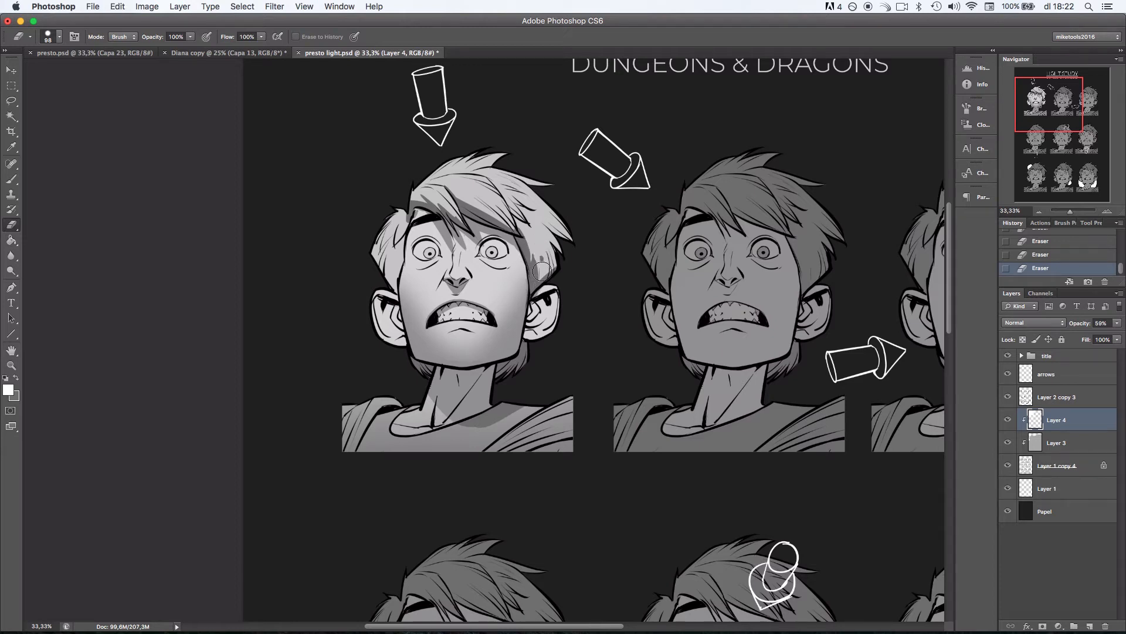
{"action": "key", "text": "super+z"}
{"action": "right_click", "coordinate": [571, 231]}
{"action": "left_click_drag", "start_coordinate": [620, 256], "coordinate": [607, 251]}
{"action": "key", "text": "Return"}
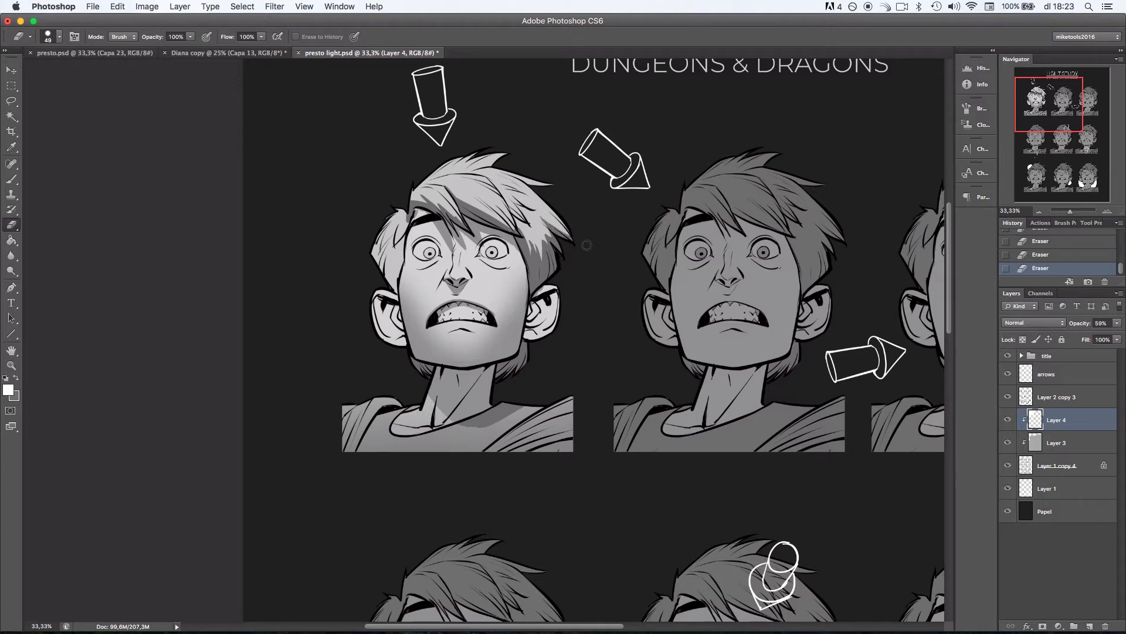
Erase shadows along the inner folds and lobes of the first head's two ears.
{"action": "scroll", "coordinate": [604, 223], "scroll_direction": "left", "scroll_amount": 5}
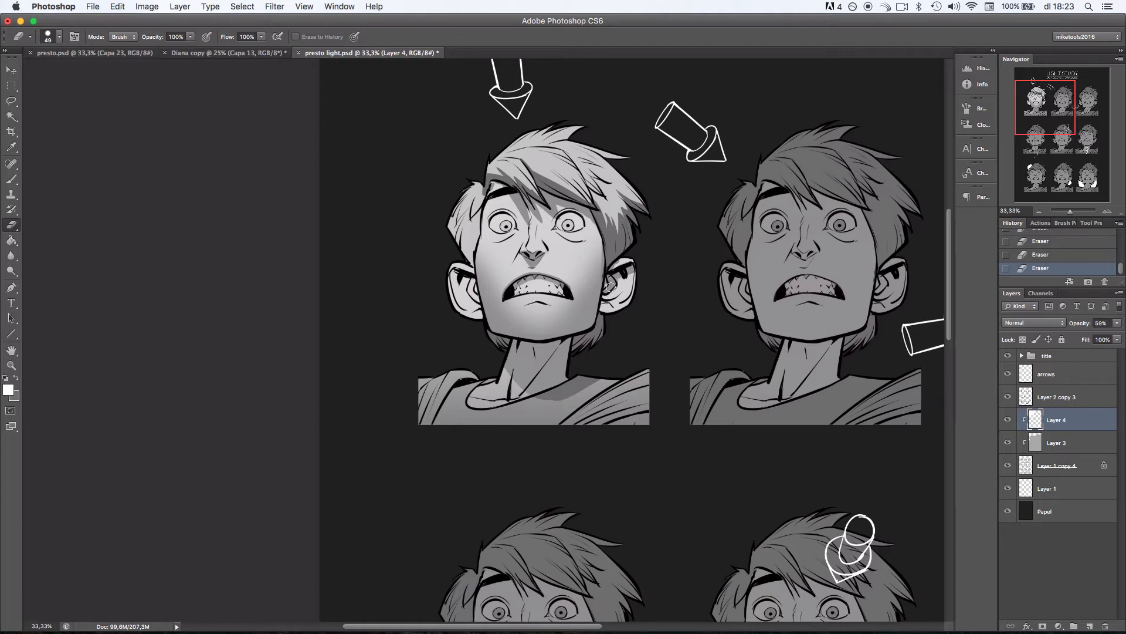
{"action": "mouse_move", "coordinate": [603, 312]}
{"action": "left_mouse_down"}
{"action": "mouse_move", "coordinate": [641, 288]}
{"action": "mouse_move", "coordinate": [619, 271]}
{"action": "left_mouse_up"}
{"action": "left_click_drag", "start_coordinate": [461, 274], "coordinate": [486, 320]}
{"action": "key", "text": "super+z"}
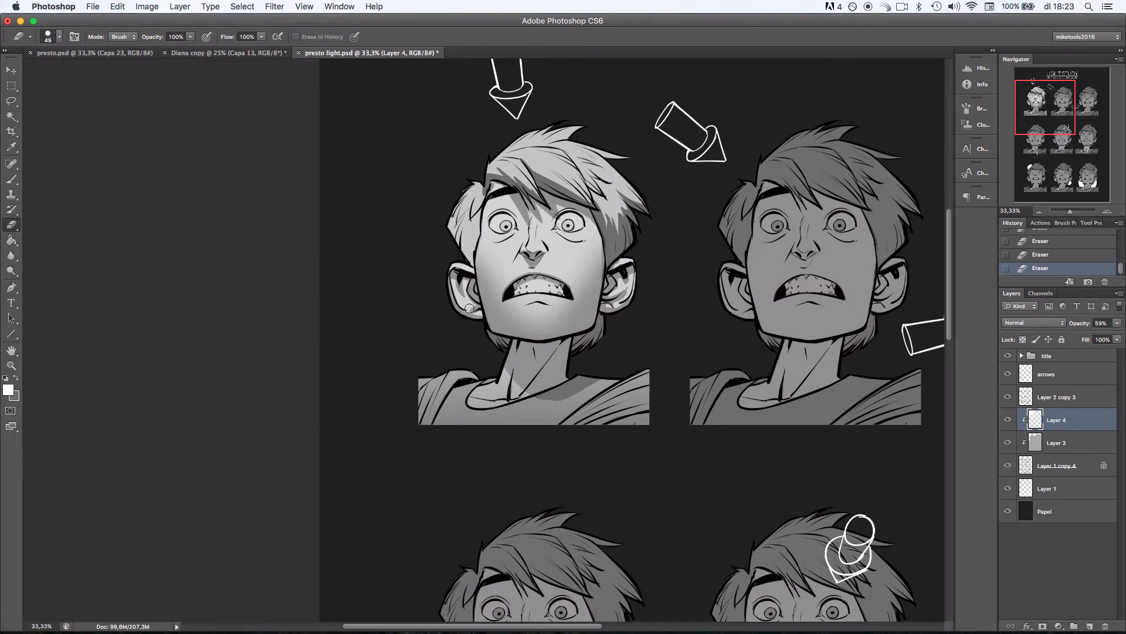
Erase a jagged shadow into the side hair beside the first eye, undoing and redrawing the stray strokes.
{"action": "left_click_drag", "start_coordinate": [683, 207], "coordinate": [653, 235]}
{"action": "mouse_move", "coordinate": [411, 243]}
{"action": "left_mouse_down"}
{"action": "mouse_move", "coordinate": [444, 290]}
{"action": "mouse_move", "coordinate": [436, 242]}
{"action": "mouse_move", "coordinate": [446, 237]}
{"action": "left_mouse_up"}
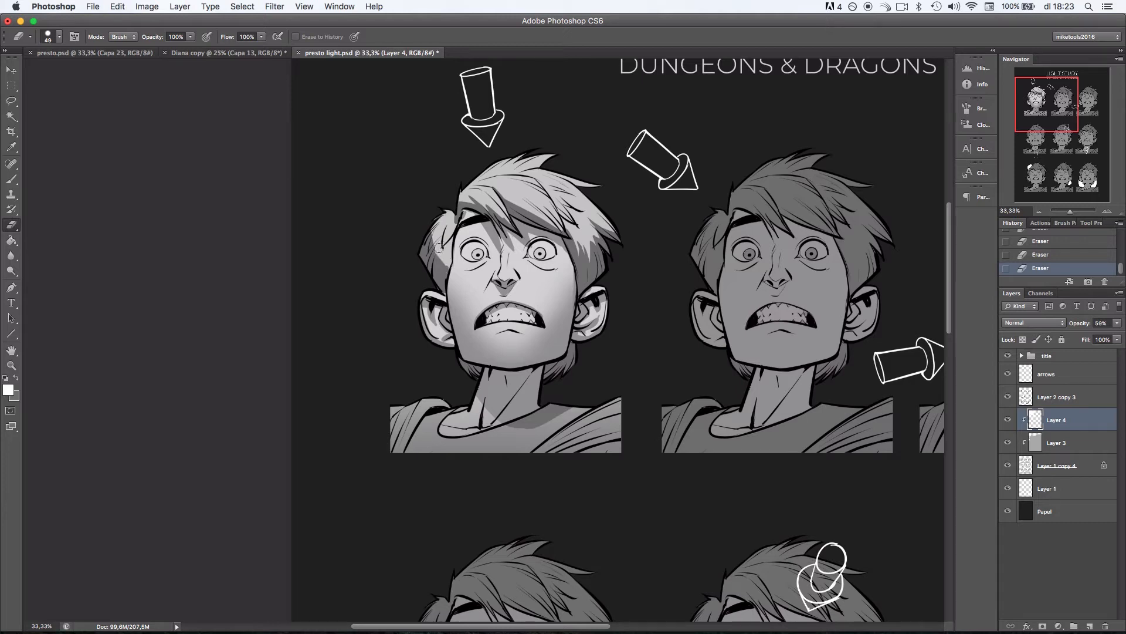
{"action": "key", "text": "super+z"}
{"action": "left_click_drag", "start_coordinate": [453, 238], "coordinate": [438, 267]}
{"action": "key", "text": "super+z"}
{"action": "key", "text": "super+z"}
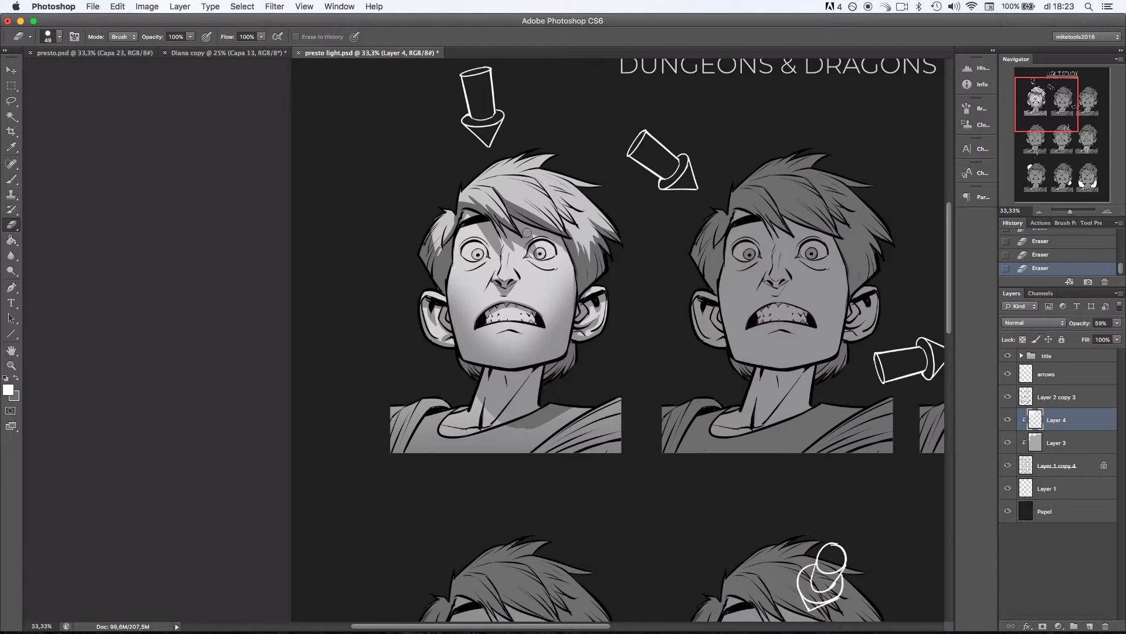
Erase curved shadows beneath both eyes of the first head, undoing and redrawing the stray strokes.
{"action": "left_click_drag", "start_coordinate": [574, 244], "coordinate": [567, 254]}
{"action": "key", "text": "super+z"}
{"action": "key", "text": "super+z"}
{"action": "key", "text": "super+z"}
{"action": "key", "text": "super+z"}
{"action": "left_click_drag", "start_coordinate": [463, 269], "coordinate": [485, 265]}
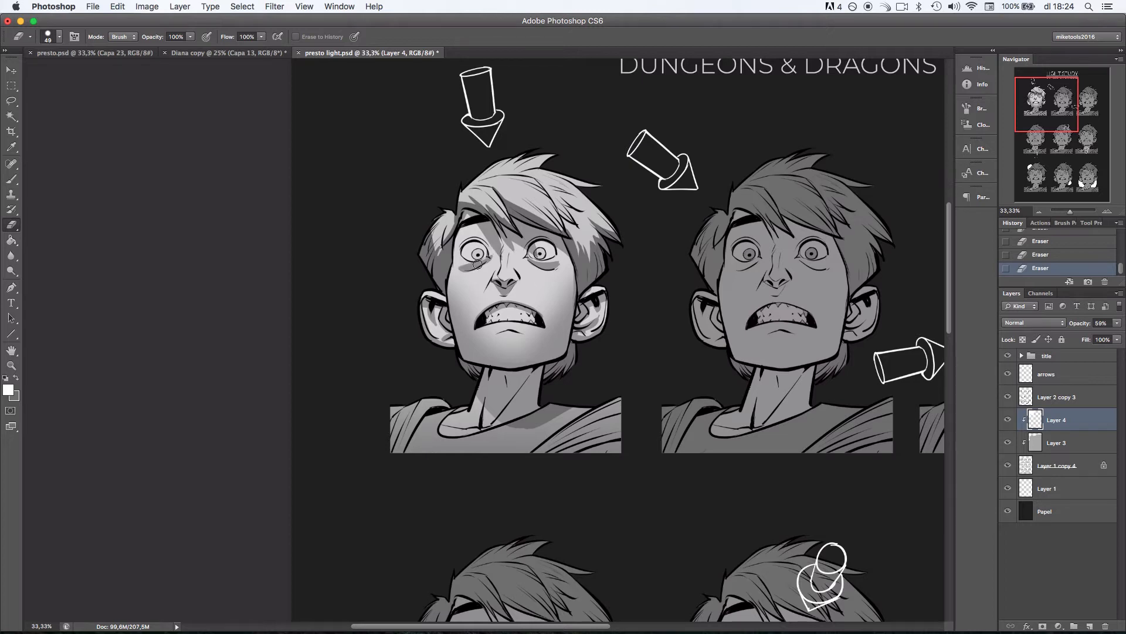
Switch the eraser to the soft 48 px tip, enlarge it to 167 px and softly darken the cheek and jaw beside the mouth.
{"action": "right_click", "coordinate": [543, 261]}
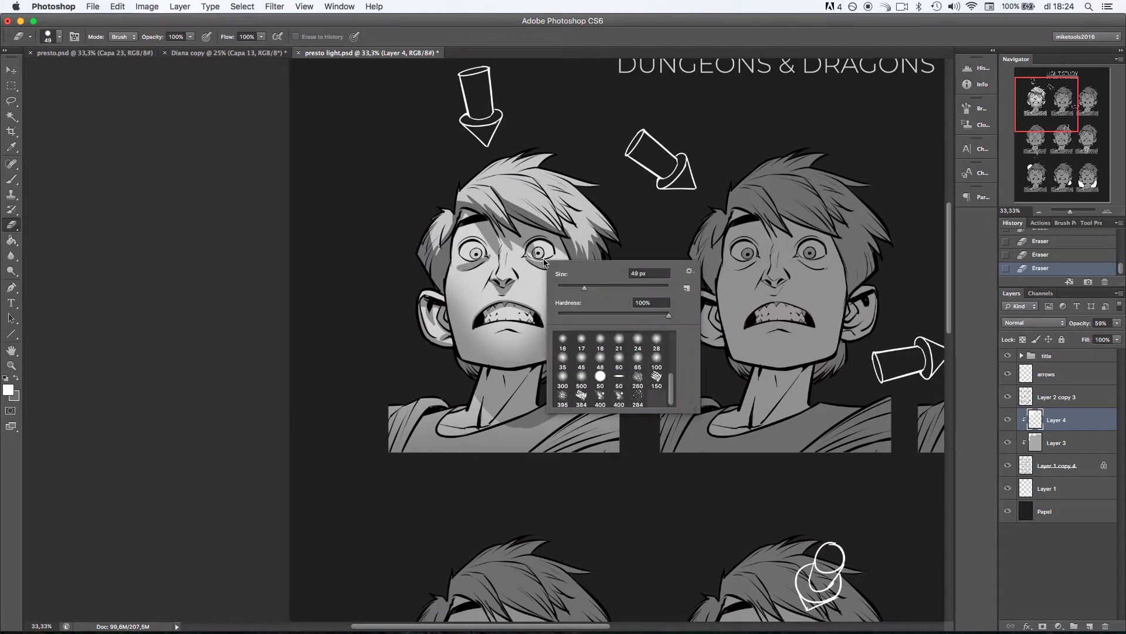
{"action": "left_click", "coordinate": [599, 341]}
{"action": "left_click", "coordinate": [631, 287]}
{"action": "left_click_drag", "start_coordinate": [433, 329], "coordinate": [451, 352]}
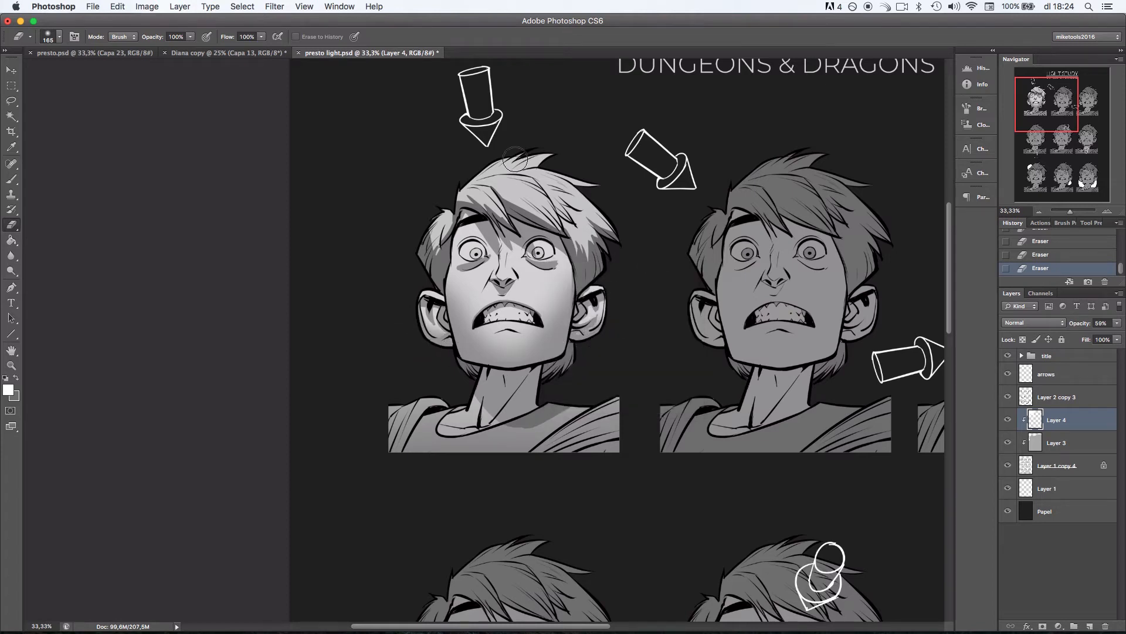
{"action": "right_click", "coordinate": [547, 274]}
{"action": "left_click", "coordinate": [625, 304]}
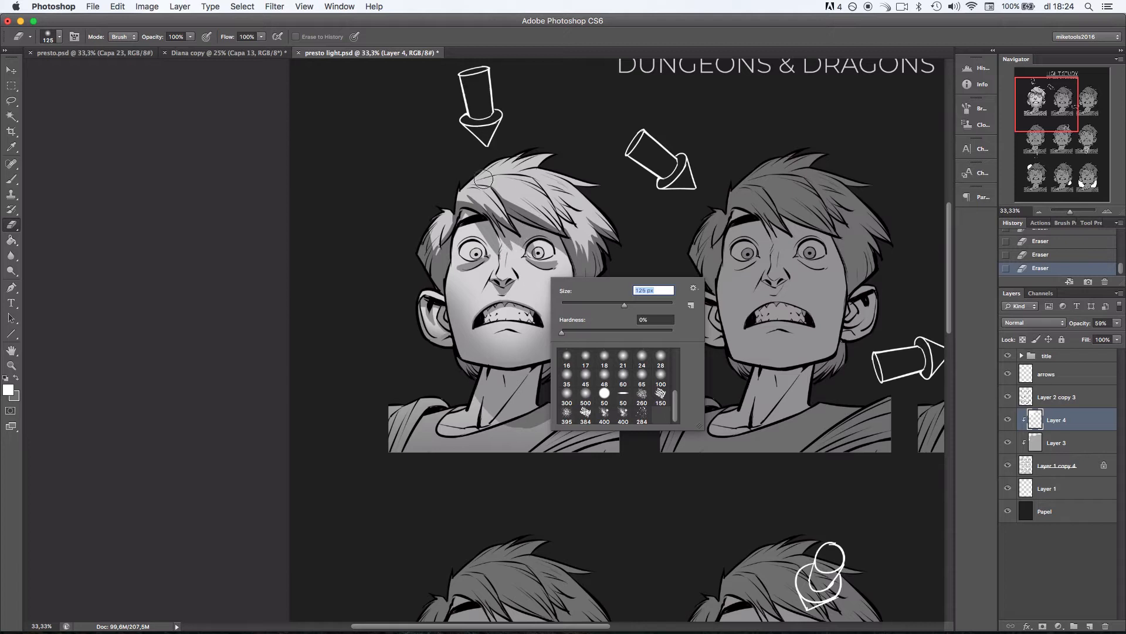
{"action": "left_click", "coordinate": [475, 334]}
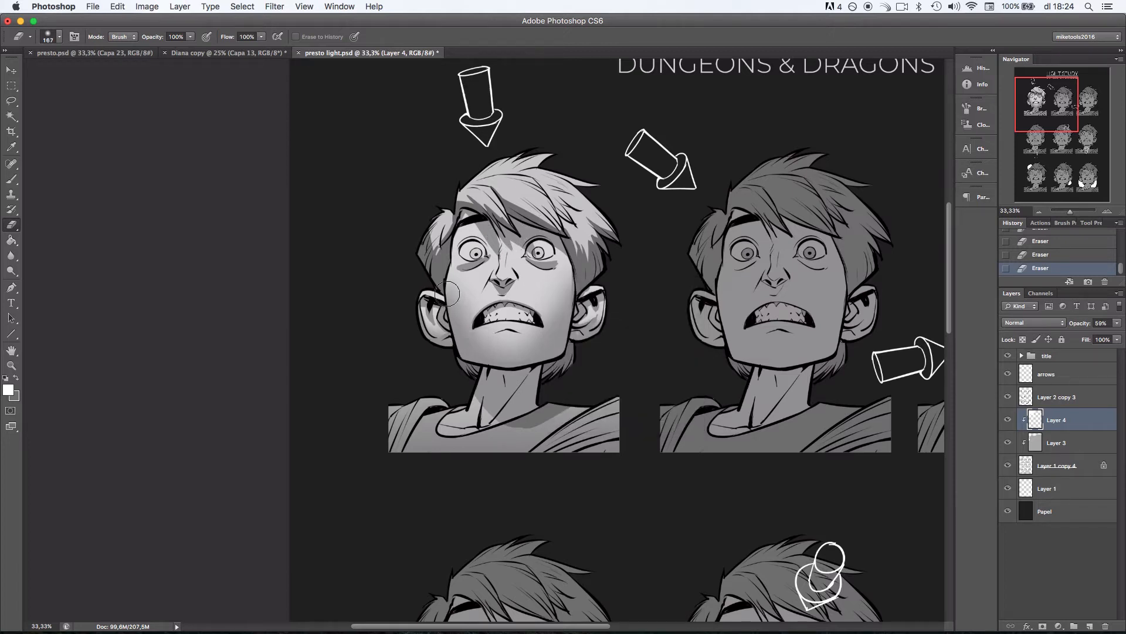
Set the eraser to 184 px at 61% opacity and softly darken the cheeks on both sides of the mouth.
{"action": "right_click", "coordinate": [521, 249]}
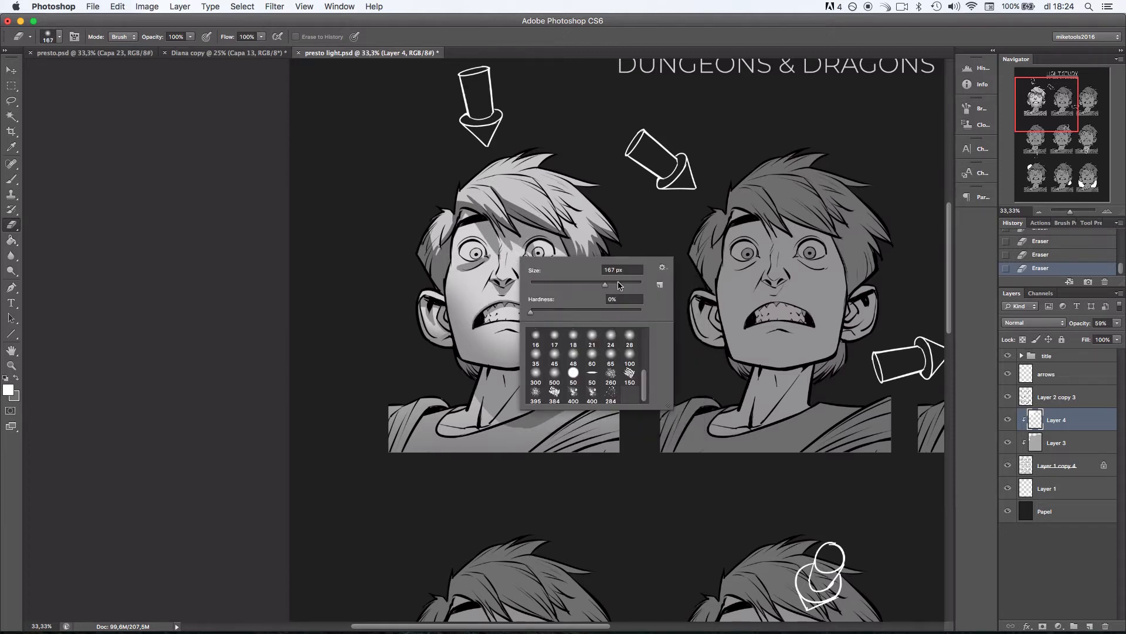
{"action": "left_click", "coordinate": [190, 37]}
{"action": "left_click", "coordinate": [171, 48]}
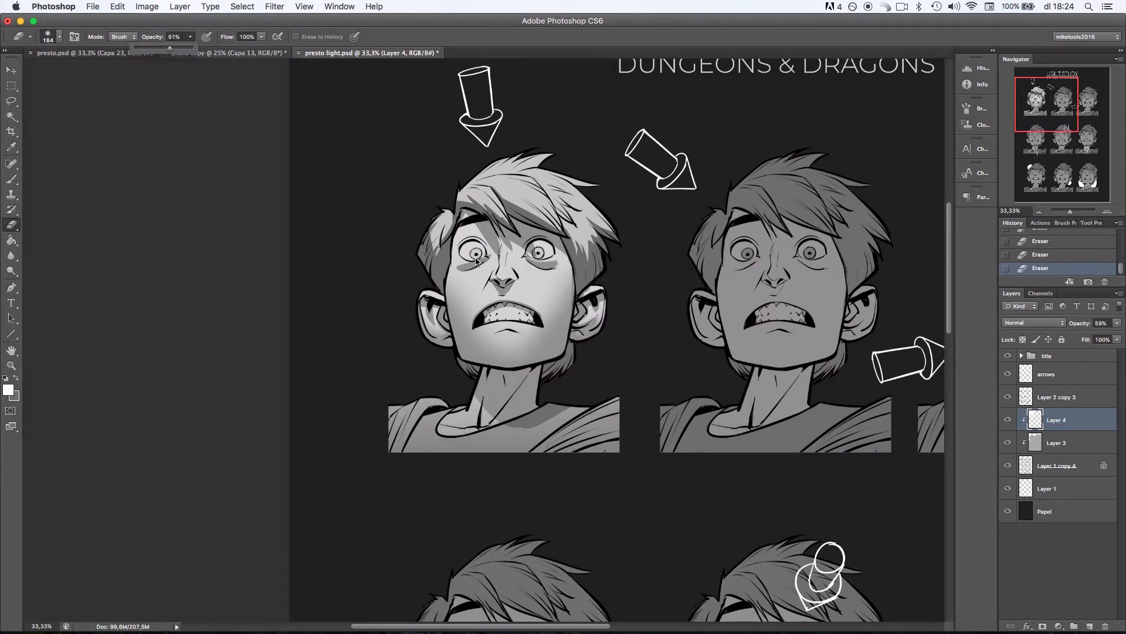
{"action": "mouse_move", "coordinate": [450, 287]}
{"action": "left_mouse_down"}
{"action": "mouse_move", "coordinate": [477, 297]}
{"action": "mouse_move", "coordinate": [471, 317]}
{"action": "mouse_move", "coordinate": [468, 302]}
{"action": "mouse_move", "coordinate": [556, 307]}
{"action": "left_mouse_up"}
{"action": "key", "text": "super+z"}
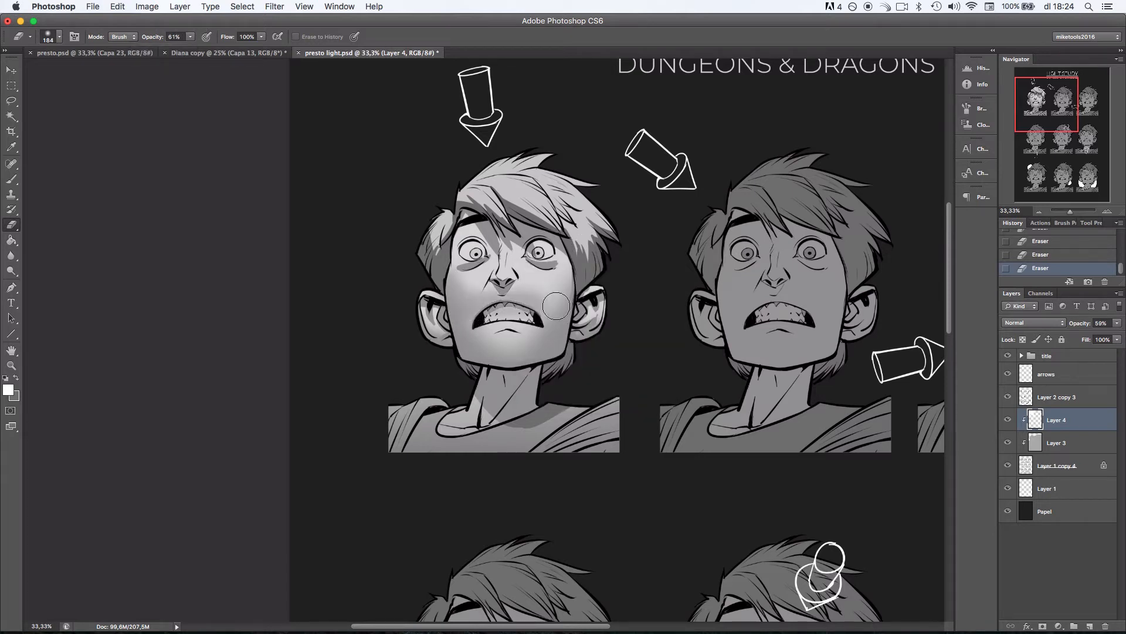
{"action": "key", "text": "super+z"}
{"action": "mouse_move", "coordinate": [462, 298]}
{"action": "left_mouse_down"}
{"action": "mouse_move", "coordinate": [511, 341]}
{"action": "mouse_move", "coordinate": [552, 300]}
{"action": "mouse_move", "coordinate": [557, 310]}
{"action": "mouse_move", "coordinate": [530, 309]}
{"action": "mouse_move", "coordinate": [569, 291]}
{"action": "mouse_move", "coordinate": [583, 264]}
{"action": "mouse_move", "coordinate": [534, 306]}
{"action": "left_mouse_up"}
{"action": "key", "text": "super+z"}
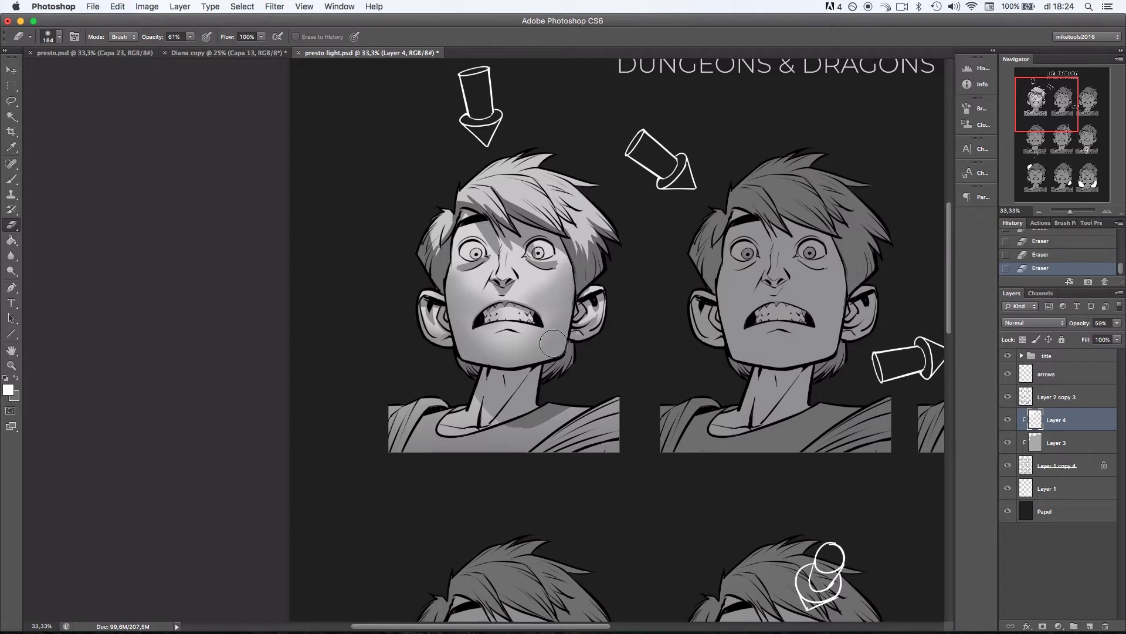
Return the eraser to 100% opacity with a smaller soft tip and darken the area under the mouth's corner.
{"action": "right_click", "coordinate": [566, 296]}
{"action": "left_click", "coordinate": [624, 399]}
{"action": "left_click", "coordinate": [613, 324]}
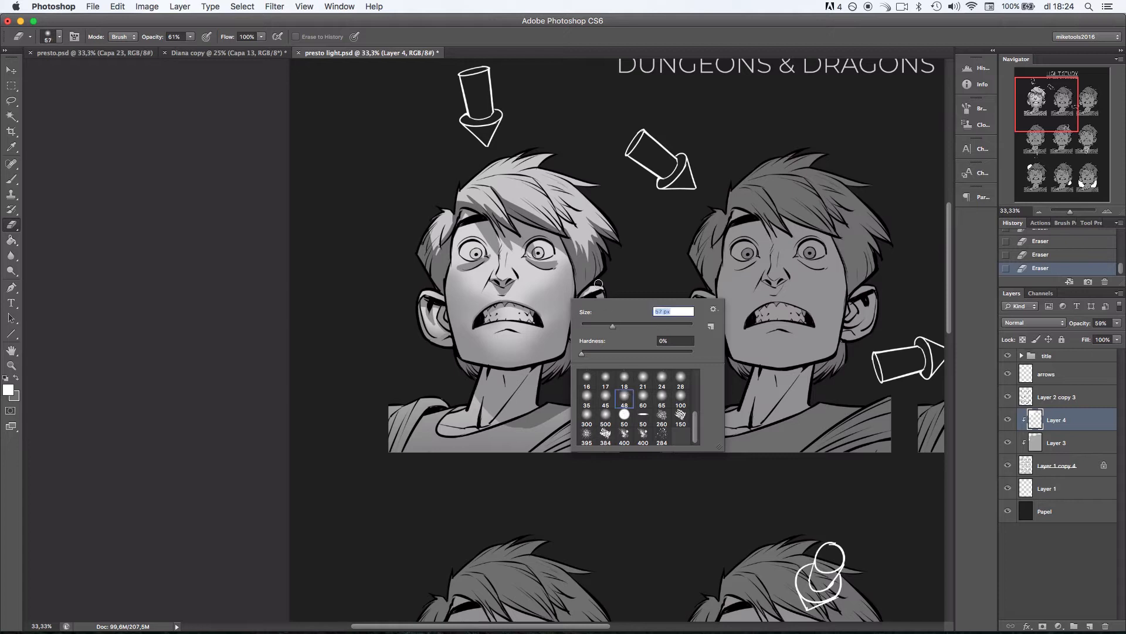
{"action": "left_click", "coordinate": [189, 38]}
{"action": "left_click", "coordinate": [476, 338]}
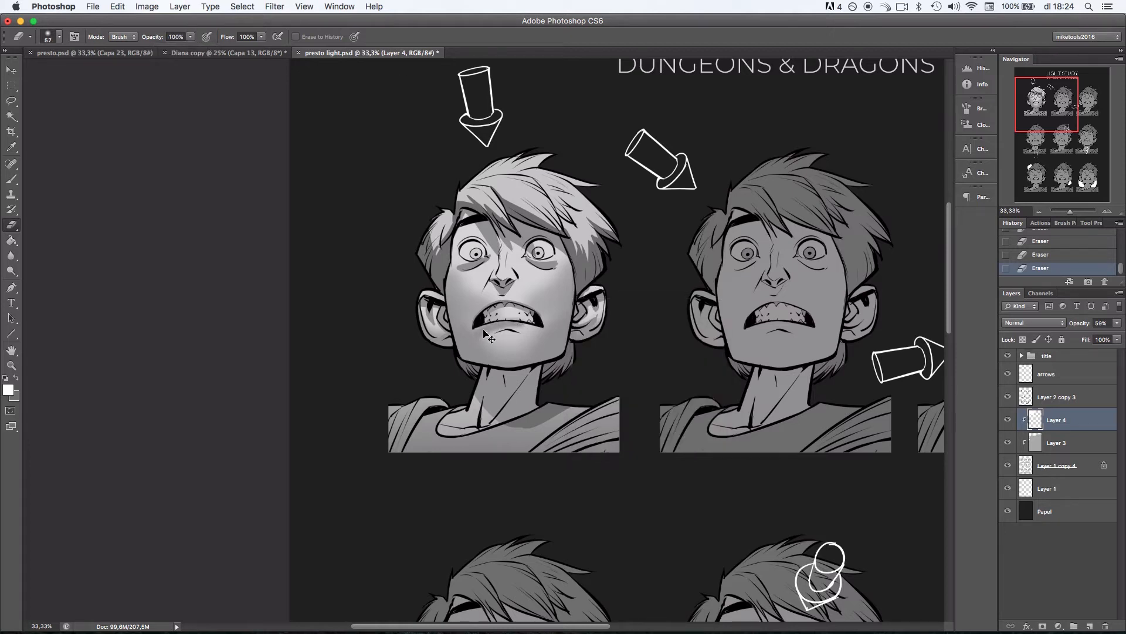
Switch to the hard 50 px eraser tip, enlarge it to 89 px and erase a shadow below the lower lip.
{"action": "right_click", "coordinate": [531, 303]}
{"action": "left_click", "coordinate": [585, 417]}
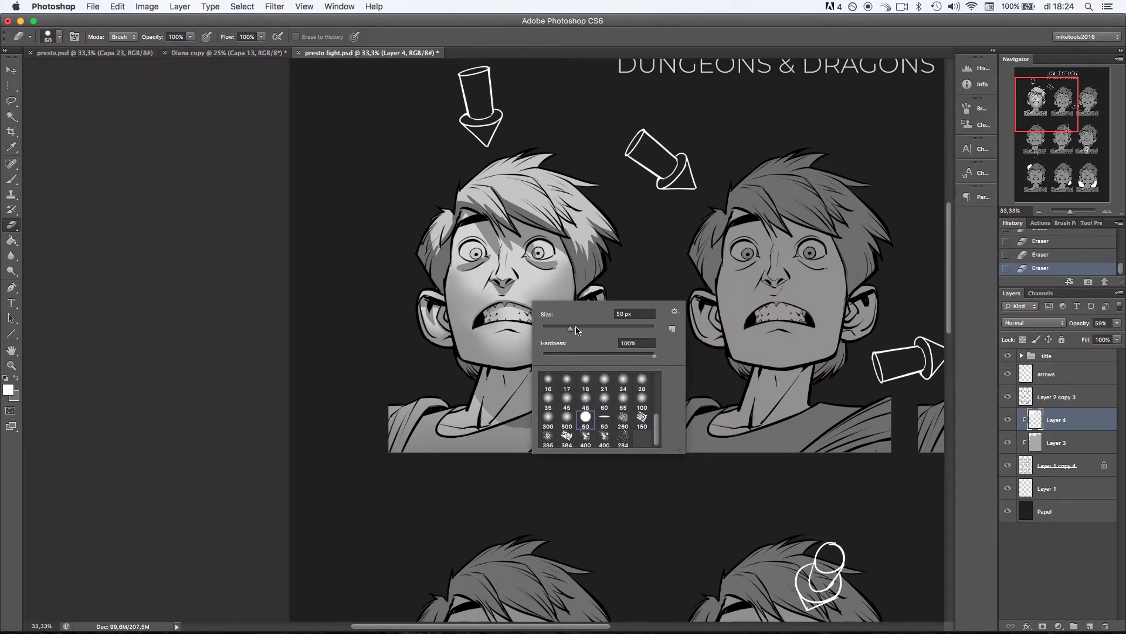
{"action": "left_click", "coordinate": [595, 321]}
{"action": "mouse_move", "coordinate": [482, 348]}
{"action": "left_mouse_down"}
{"action": "mouse_move", "coordinate": [551, 295]}
{"action": "mouse_move", "coordinate": [536, 234]}
{"action": "mouse_move", "coordinate": [487, 214]}
{"action": "mouse_move", "coordinate": [473, 184]}
{"action": "mouse_move", "coordinate": [406, 309]}
{"action": "left_mouse_up"}
{"action": "key", "text": "super+z"}
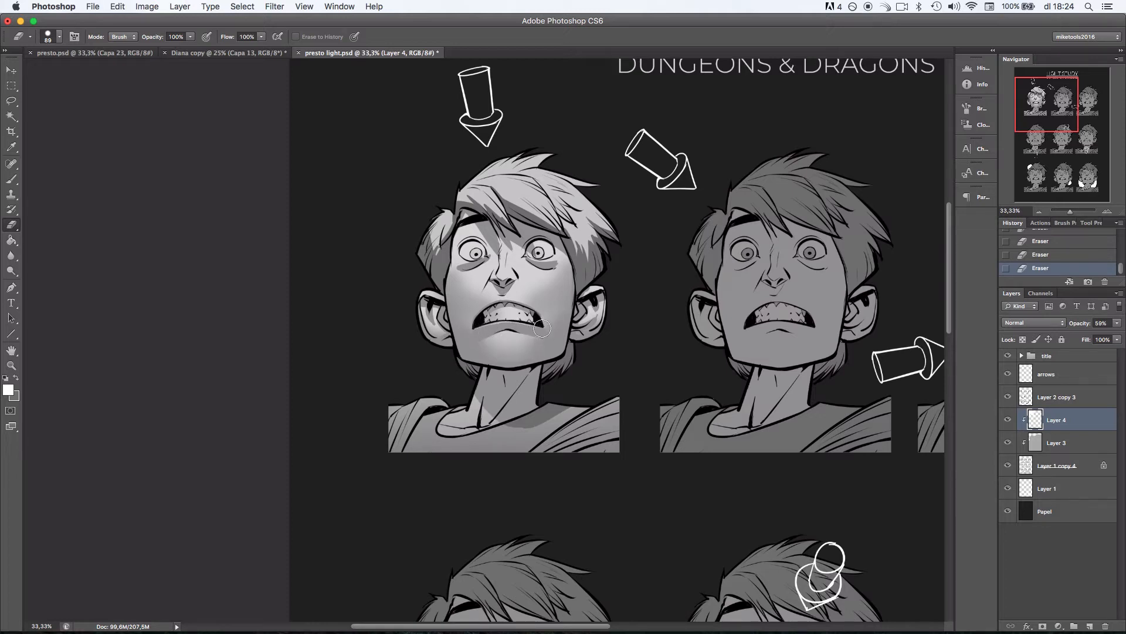
Refine the lower lip's shadow so it rounds the chin's highlight, stepping back and forth through the history to compare strokes.
{"action": "left_click", "coordinate": [1107, 211]}
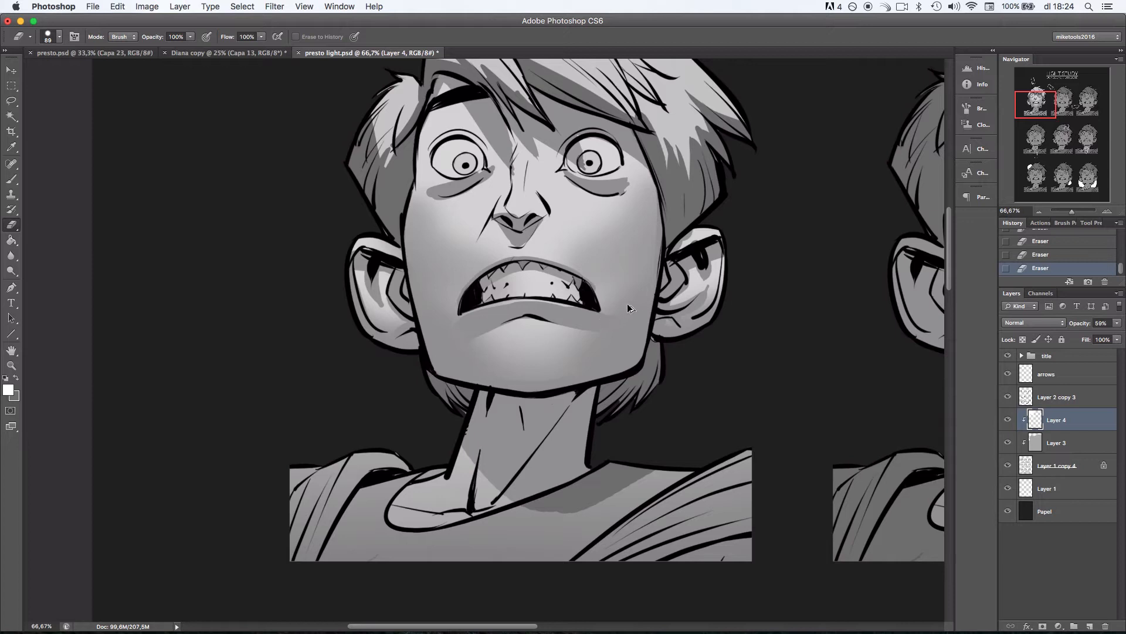
{"action": "key", "text": "super+alt+z"}
{"action": "key", "text": "super+alt+z"}
{"action": "key", "text": "super+shift+z"}
{"action": "key", "text": "super+shift+z"}
{"action": "key", "text": "super+alt+z"}
{"action": "key", "text": "super+alt+z"}
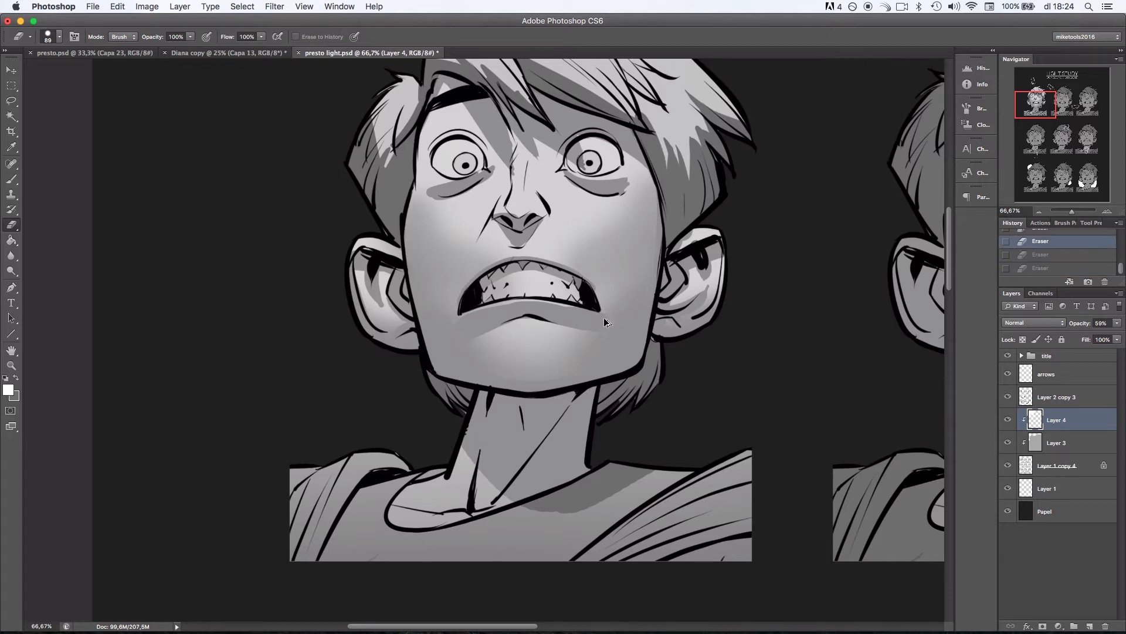
{"action": "key", "text": "super+shift+z"}
{"action": "key", "text": "super+shift+z"}
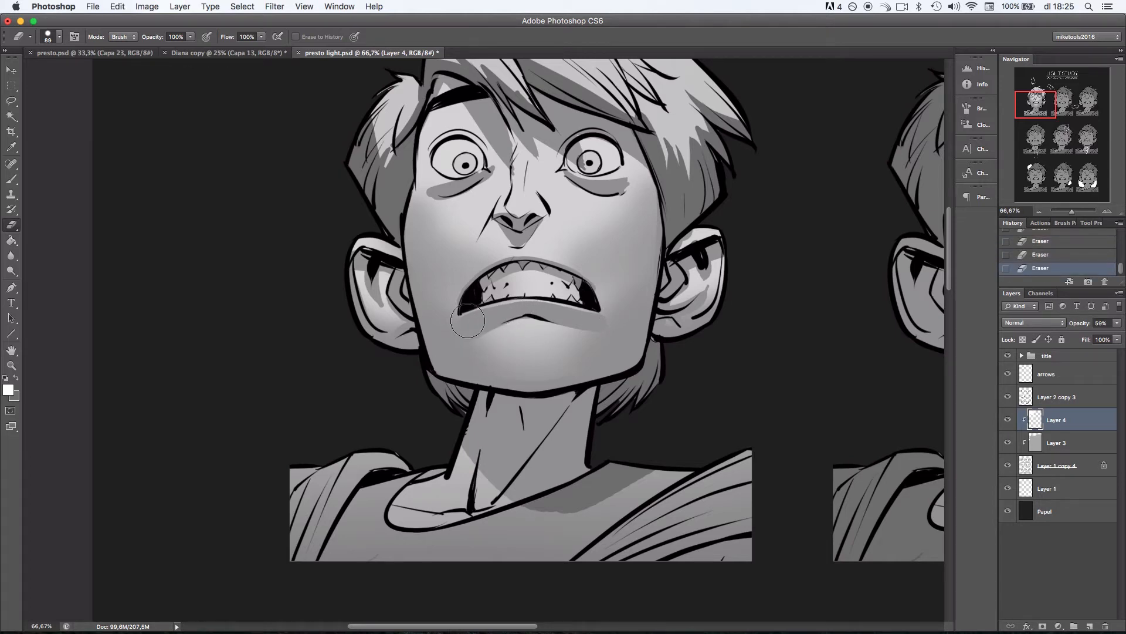
{"action": "key", "text": "super+alt+z"}
{"action": "key", "text": "super+shift+z"}
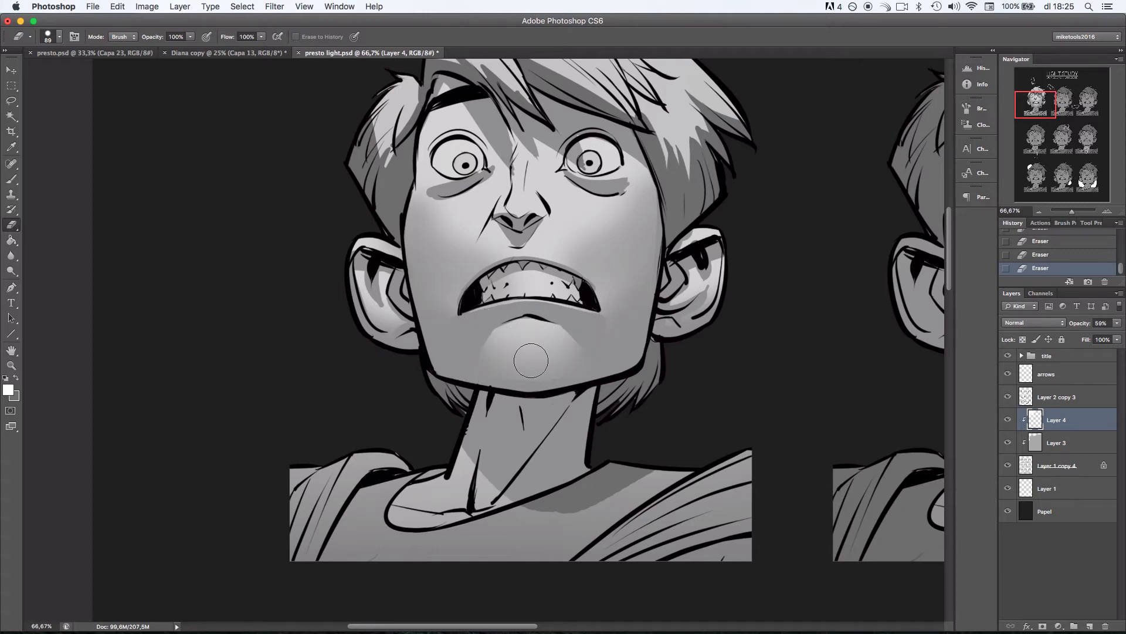
Reduce the eraser to 44 px and erase the nose's cast shadow down to the upper lip.
{"action": "left_click", "coordinate": [1037, 211]}
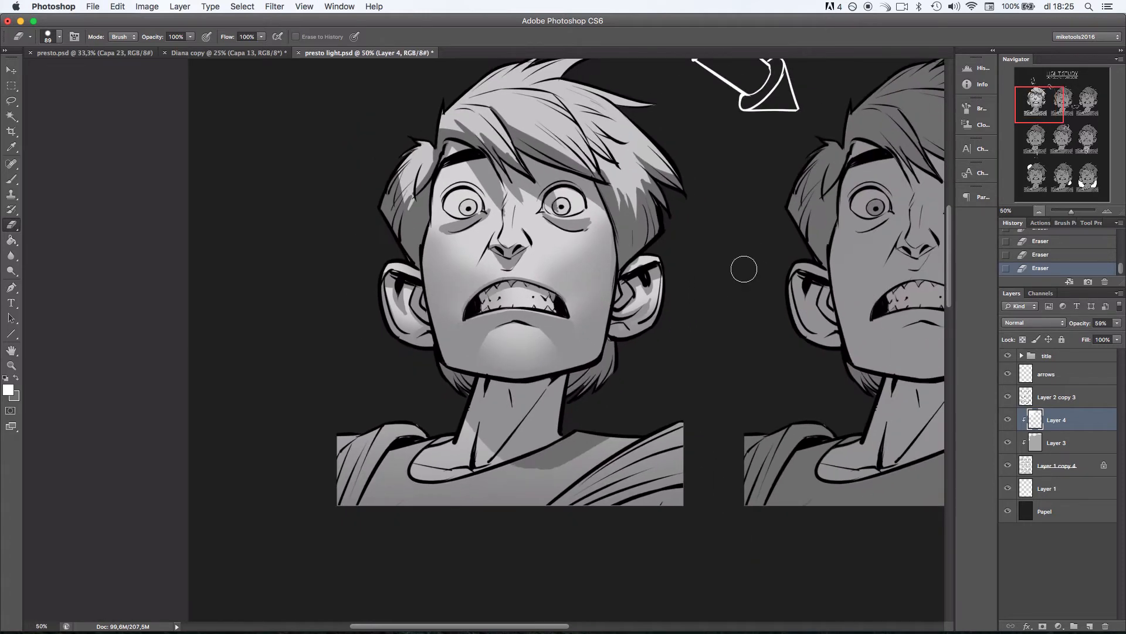
{"action": "mouse_move", "coordinate": [742, 264]}
{"action": "left_mouse_down"}
{"action": "mouse_move", "coordinate": [737, 357]}
{"action": "mouse_move", "coordinate": [704, 397]}
{"action": "left_mouse_up"}
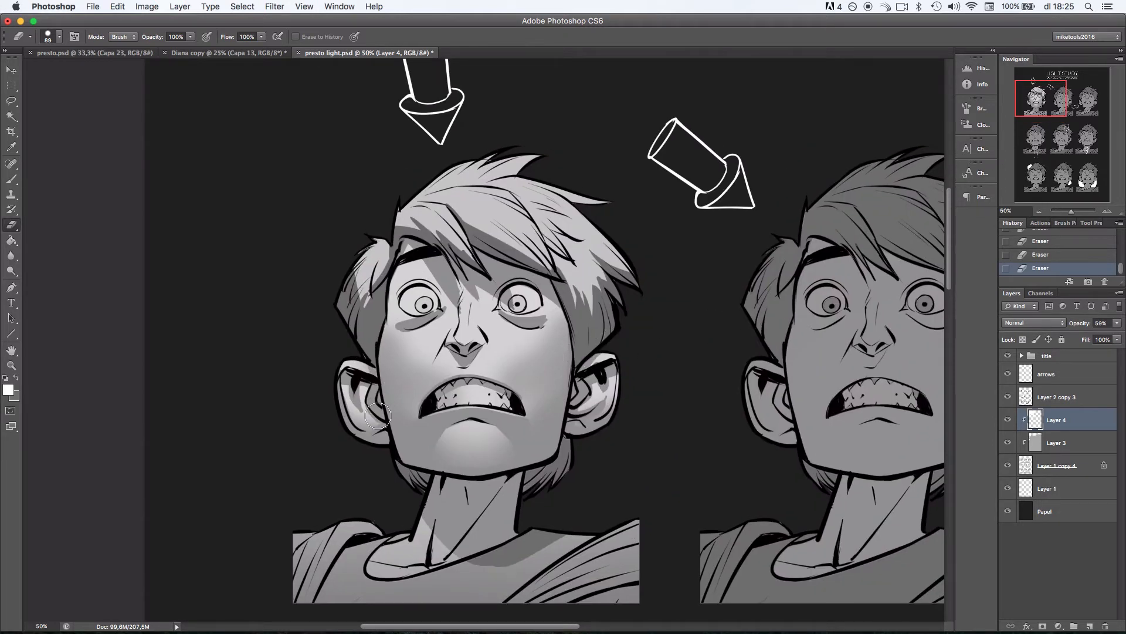
{"action": "scroll", "coordinate": [646, 293], "scroll_direction": "right", "scroll_amount": 2}
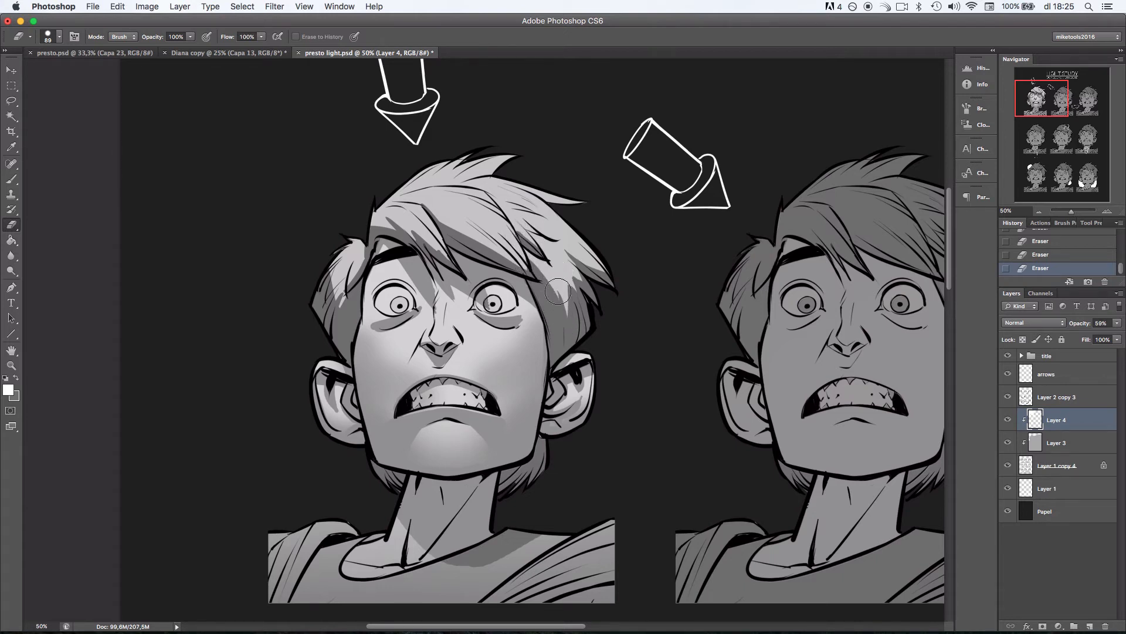
{"action": "right_click", "coordinate": [575, 264]}
{"action": "left_click", "coordinate": [618, 290]}
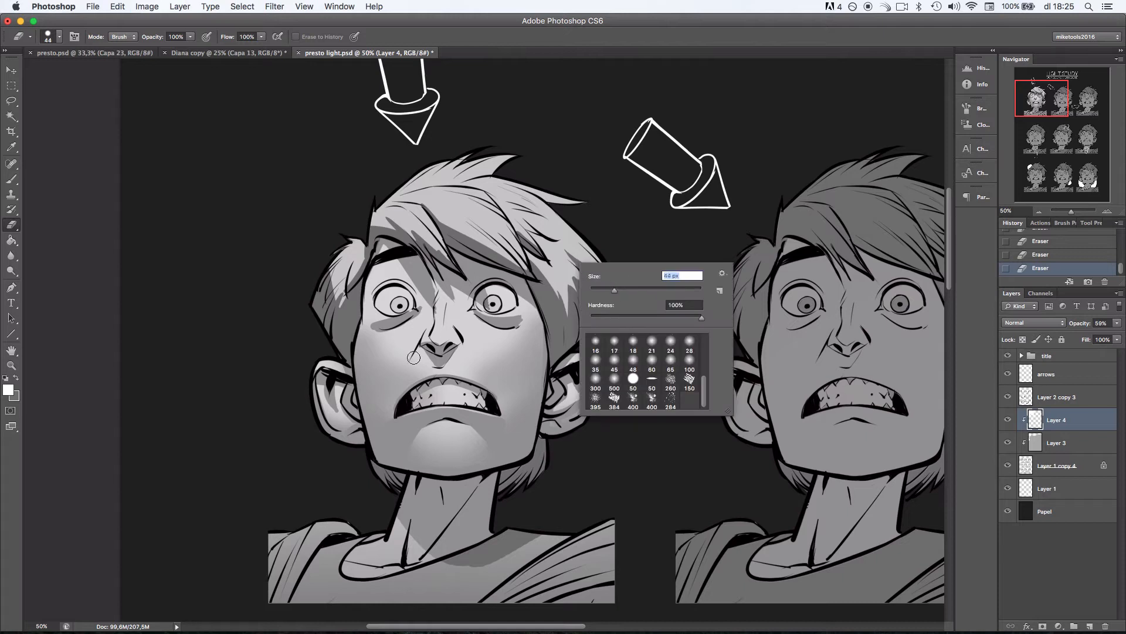
{"action": "left_click", "coordinate": [443, 363]}
{"action": "key", "text": "super+z"}
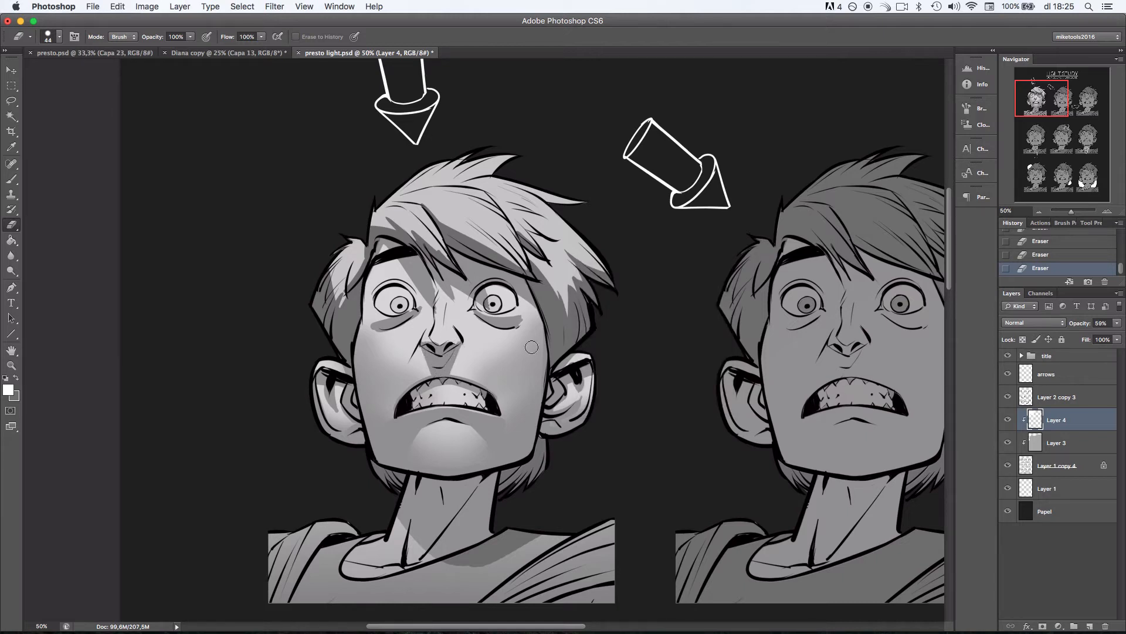
Erase brow shadows around both eye sockets, joining them to the fringe's shadow and the shading beneath the eyes.
{"action": "left_click_drag", "start_coordinate": [517, 312], "coordinate": [535, 262]}
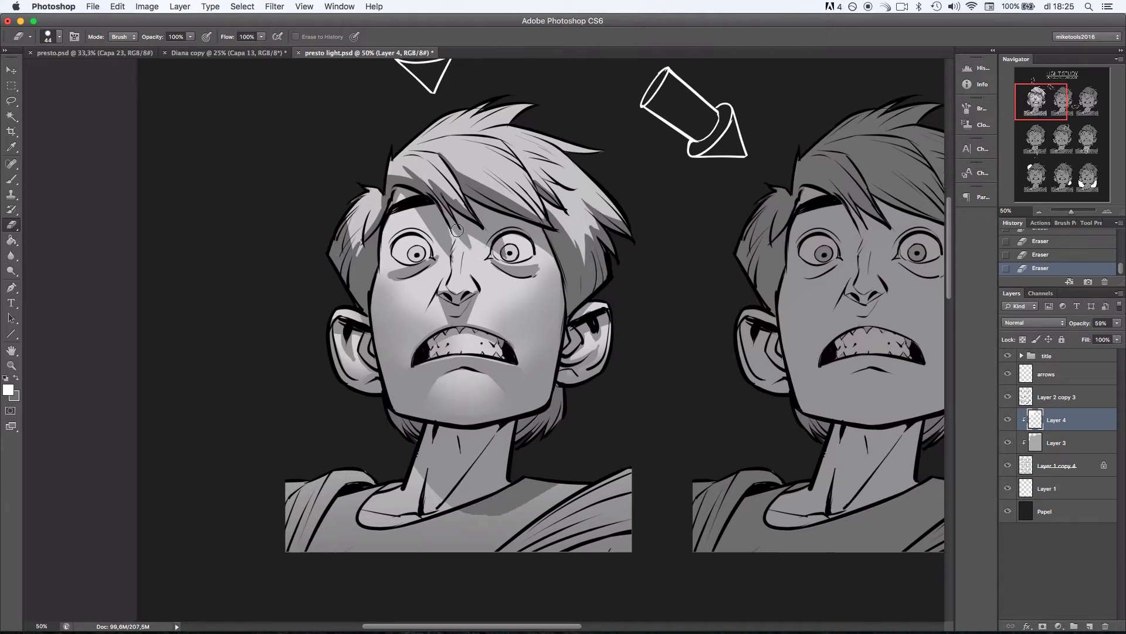
{"action": "mouse_move", "coordinate": [415, 223]}
{"action": "left_mouse_down"}
{"action": "mouse_move", "coordinate": [390, 223]}
{"action": "mouse_move", "coordinate": [427, 226]}
{"action": "mouse_move", "coordinate": [403, 227]}
{"action": "left_mouse_up"}
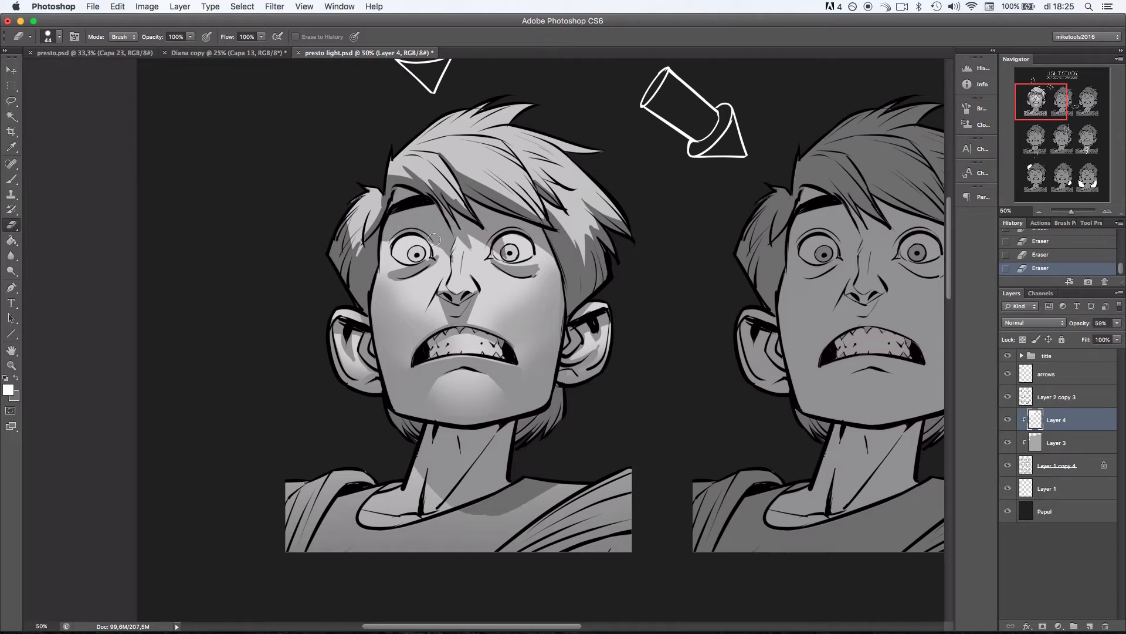
{"action": "mouse_move", "coordinate": [434, 240]}
{"action": "left_mouse_down"}
{"action": "mouse_move", "coordinate": [440, 256]}
{"action": "mouse_move", "coordinate": [469, 256]}
{"action": "mouse_move", "coordinate": [455, 241]}
{"action": "left_mouse_up"}
{"action": "left_click_drag", "start_coordinate": [538, 242], "coordinate": [537, 262]}
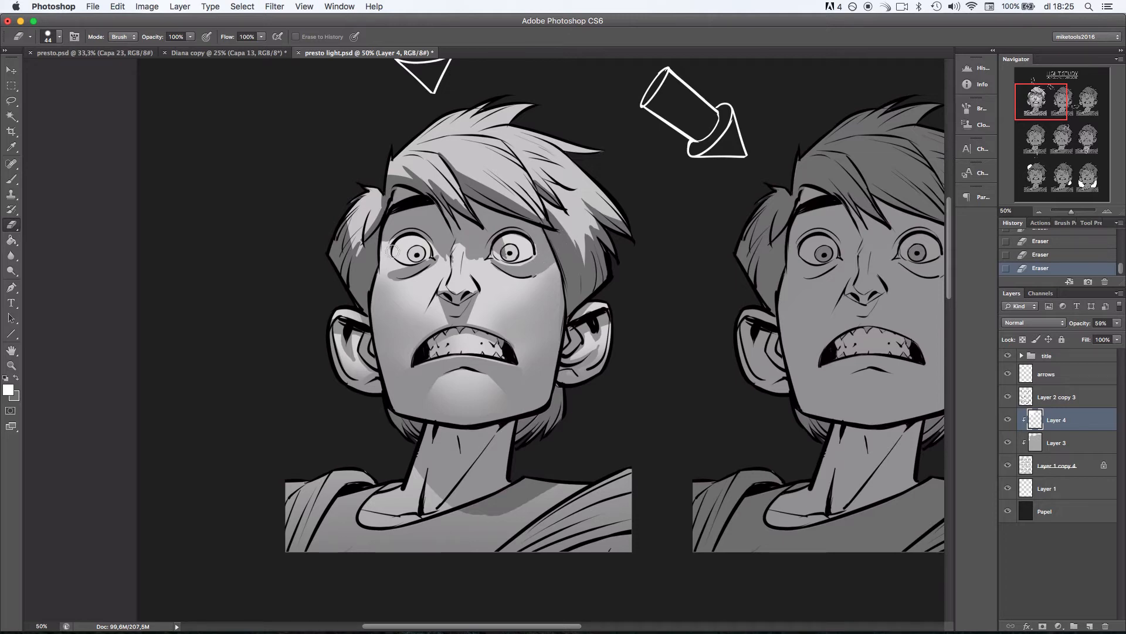
Switch to a soft eraser tip, resize it to 84 px and erase gently over the left eyeball to round its shading.
{"action": "right_click", "coordinate": [471, 231]}
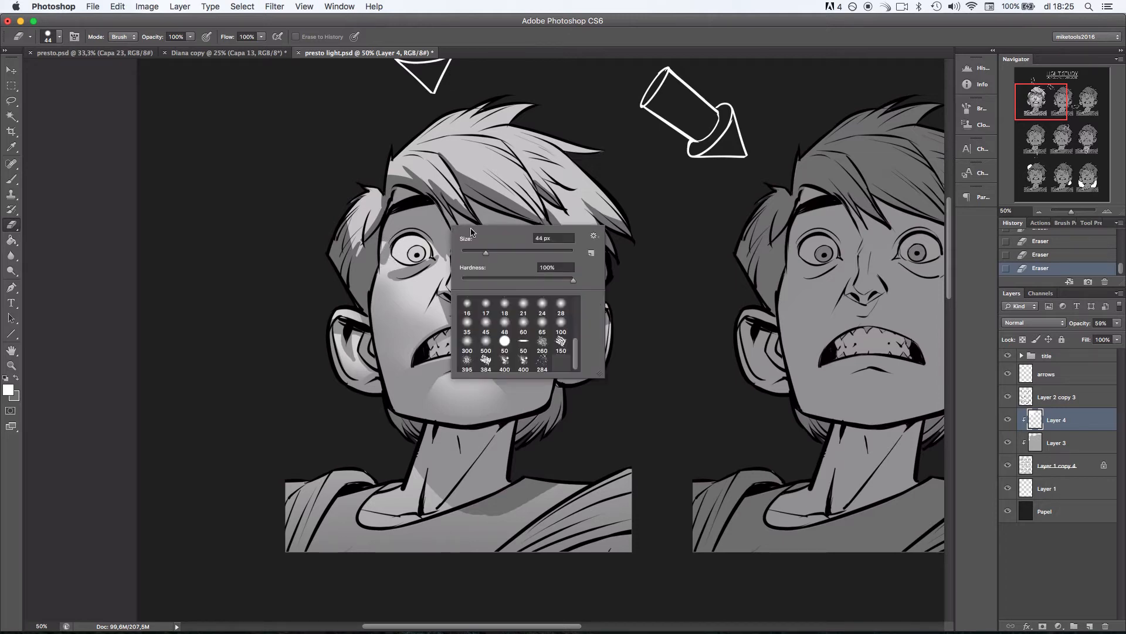
{"action": "left_click", "coordinate": [504, 331]}
{"action": "left_click", "coordinate": [510, 252]}
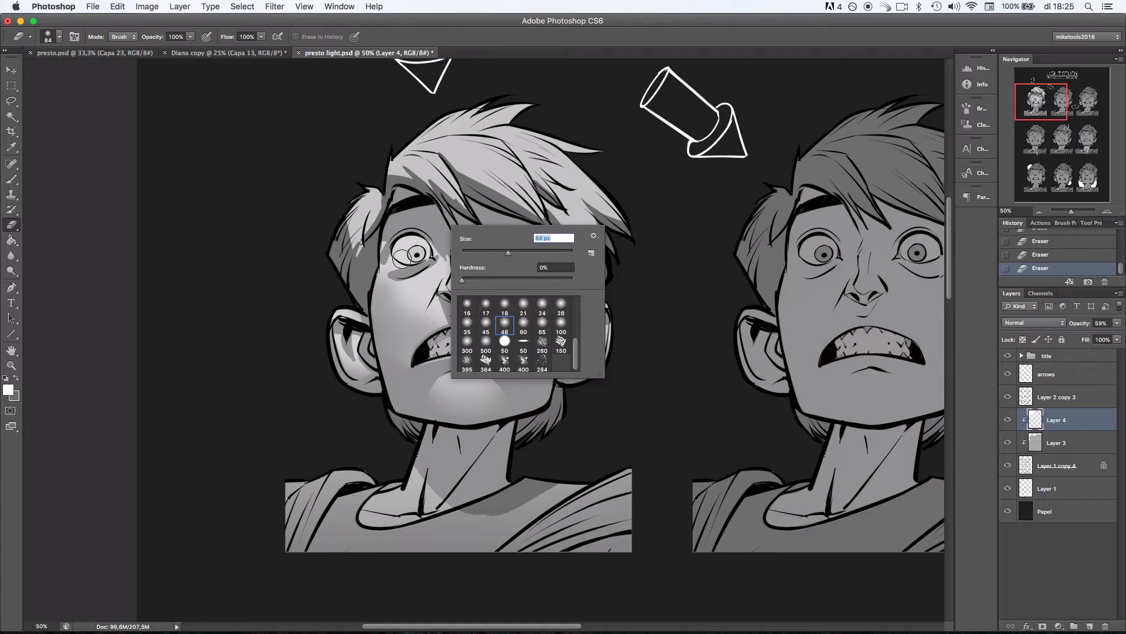
{"action": "left_click_drag", "start_coordinate": [402, 259], "coordinate": [397, 254]}
{"action": "mouse_move", "coordinate": [401, 258]}
{"action": "left_mouse_down"}
{"action": "mouse_move", "coordinate": [450, 241]}
{"action": "mouse_move", "coordinate": [405, 266]}
{"action": "mouse_move", "coordinate": [429, 265]}
{"action": "mouse_move", "coordinate": [389, 240]}
{"action": "mouse_move", "coordinate": [404, 260]}
{"action": "left_mouse_up"}
{"action": "key", "text": "super+z"}
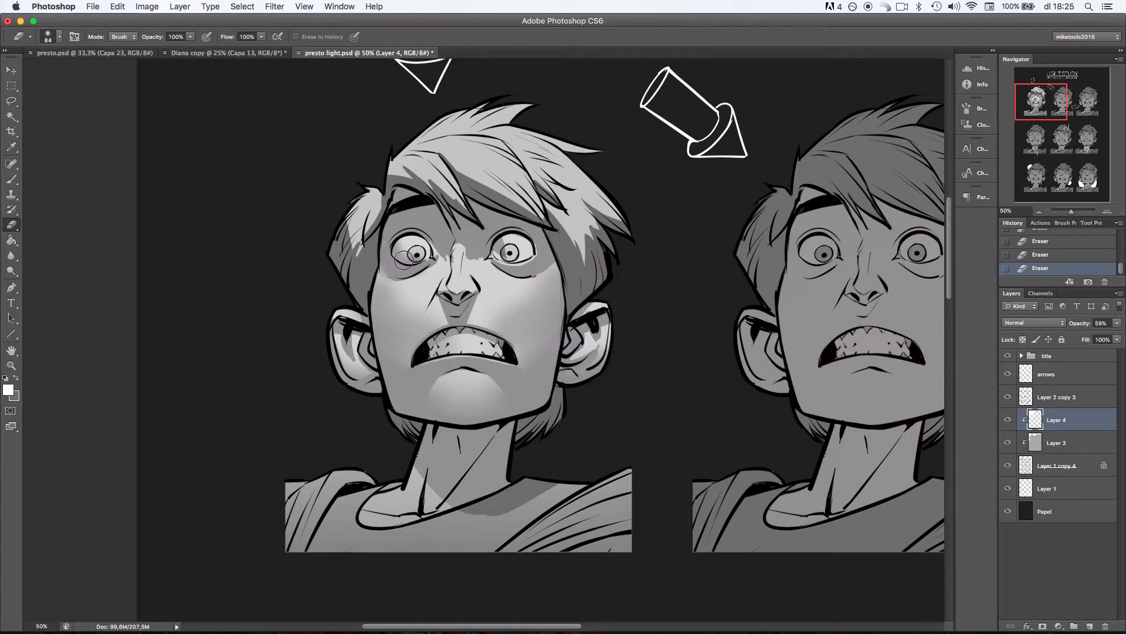
Enlarge the soft eraser to 134 px to fade light around the eyes and face edge, hiding and reshowing Layer 2 copy 3 to check.
{"action": "right_click", "coordinate": [470, 233]}
{"action": "mouse_move", "coordinate": [548, 258]}
{"action": "left_mouse_down"}
{"action": "mouse_move", "coordinate": [523, 252]}
{"action": "mouse_move", "coordinate": [556, 276]}
{"action": "left_mouse_up"}
{"action": "left_click", "coordinate": [380, 271]}
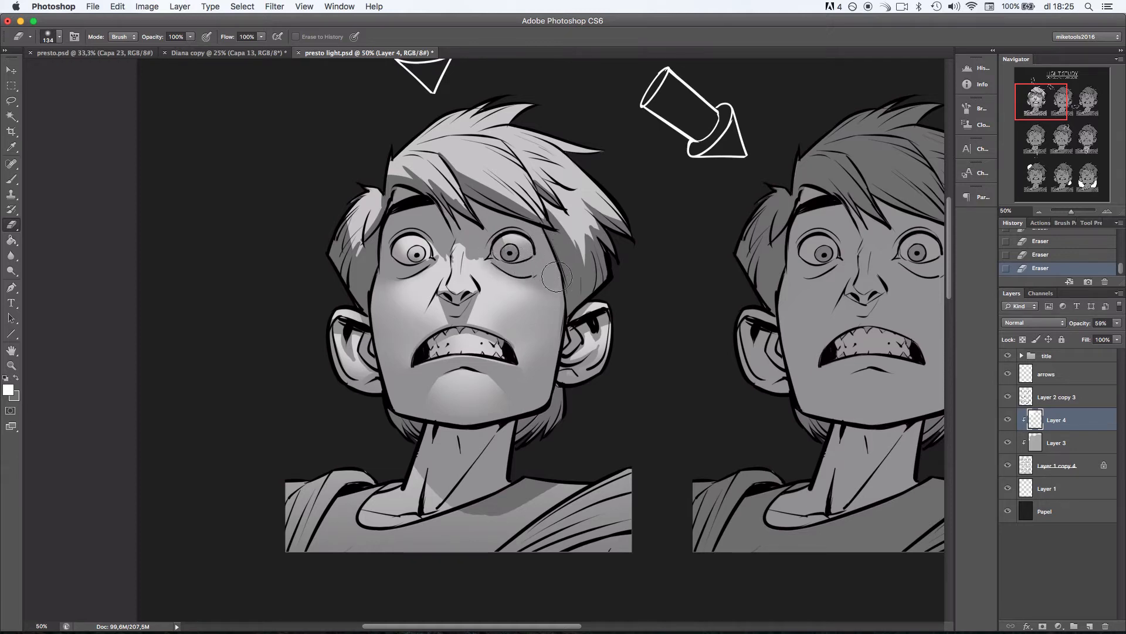
{"action": "scroll", "coordinate": [639, 334], "scroll_direction": "down", "scroll_amount": 3}
{"action": "scroll", "coordinate": [638, 334], "scroll_direction": "left", "scroll_amount": 3}
{"action": "left_click", "coordinate": [1009, 397]}
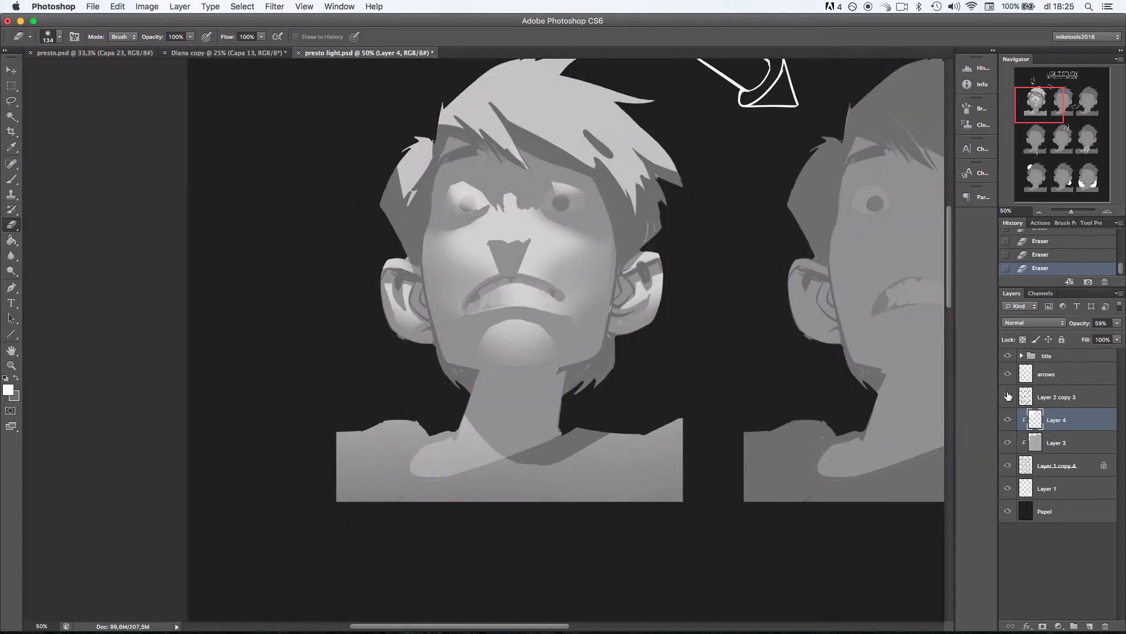
{"action": "left_click", "coordinate": [1008, 397]}
{"action": "scroll", "coordinate": [704, 276], "scroll_direction": "right", "scroll_amount": 2}
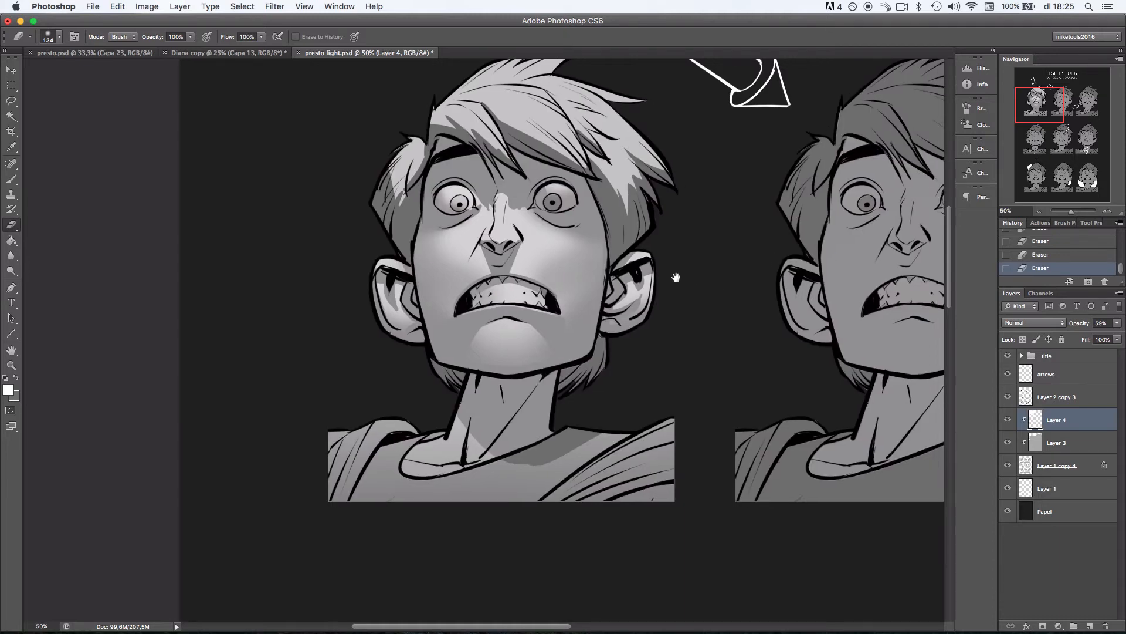
{"action": "scroll", "coordinate": [686, 299], "scroll_direction": "up", "scroll_amount": 3}
{"action": "scroll", "coordinate": [686, 299], "scroll_direction": "right", "scroll_amount": 2}
Switch to the hard 50 px eraser tip, set it to 75 px and erase strand shadows across the upper hair.
{"action": "right_click", "coordinate": [650, 222]}
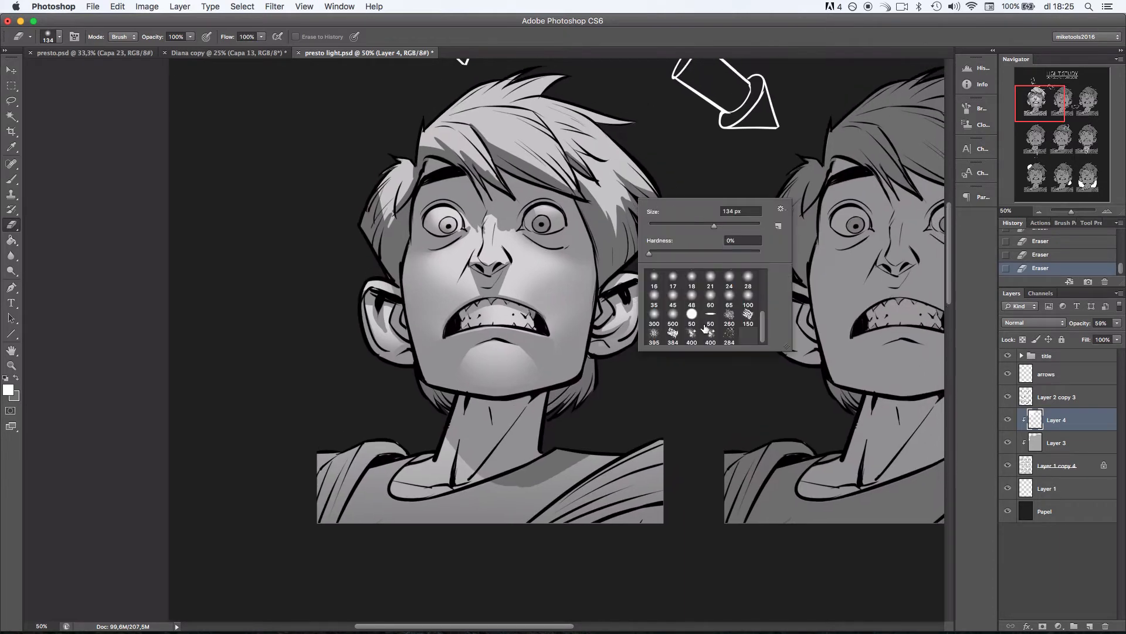
{"action": "left_click", "coordinate": [692, 315]}
{"action": "left_click", "coordinate": [689, 225]}
{"action": "mouse_move", "coordinate": [561, 137]}
{"action": "left_mouse_down"}
{"action": "mouse_move", "coordinate": [605, 166]}
{"action": "mouse_move", "coordinate": [590, 157]}
{"action": "left_mouse_up"}
{"action": "key", "text": "super+z"}
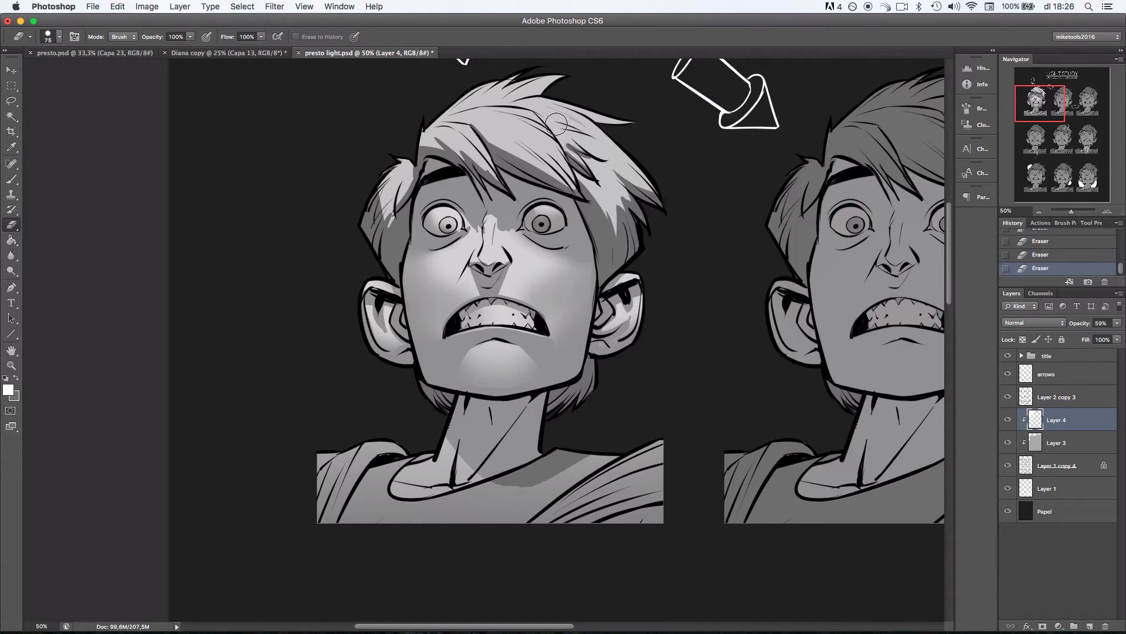
{"action": "left_click_drag", "start_coordinate": [557, 124], "coordinate": [590, 136]}
{"action": "mouse_move", "coordinate": [512, 99]}
{"action": "left_mouse_down"}
{"action": "mouse_move", "coordinate": [578, 74]}
{"action": "mouse_move", "coordinate": [523, 100]}
{"action": "mouse_move", "coordinate": [557, 85]}
{"action": "left_mouse_up"}
{"action": "key", "text": "super+z"}
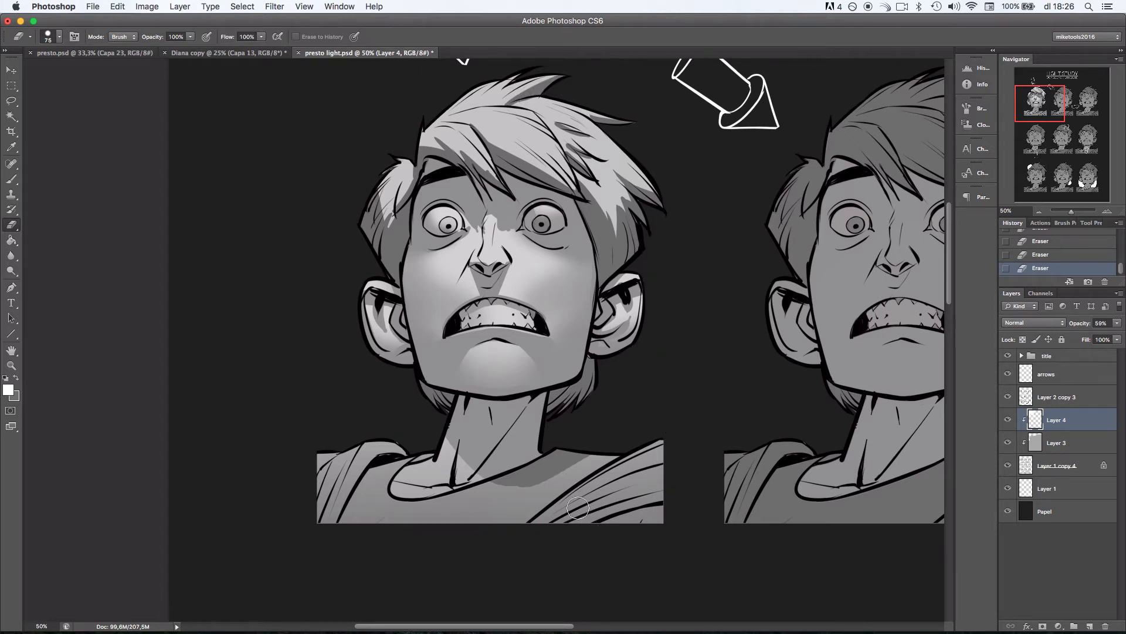
Erase shadow strips along the fabric folds of the first figure's right-hand shoulder.
{"action": "left_click_drag", "start_coordinate": [556, 519], "coordinate": [660, 469]}
{"action": "key", "text": "super+z"}
{"action": "mouse_move", "coordinate": [513, 532]}
{"action": "left_mouse_down"}
{"action": "mouse_move", "coordinate": [707, 449]}
{"action": "mouse_move", "coordinate": [539, 529]}
{"action": "mouse_move", "coordinate": [699, 481]}
{"action": "left_mouse_up"}
{"action": "left_click_drag", "start_coordinate": [579, 520], "coordinate": [664, 503]}
{"action": "left_click_drag", "start_coordinate": [613, 520], "coordinate": [674, 520]}
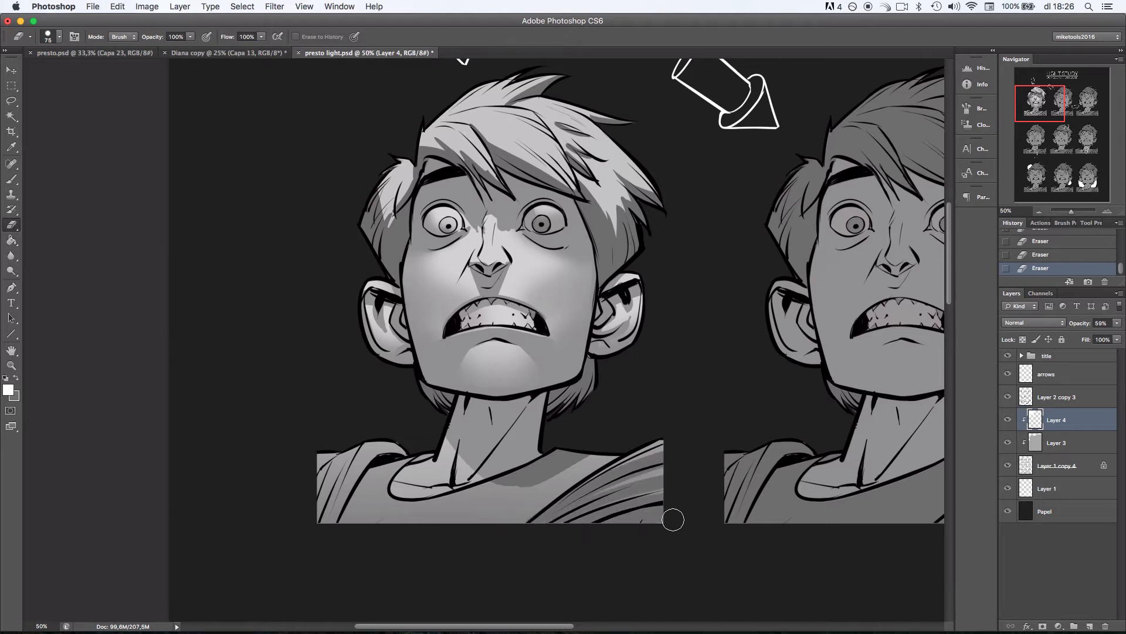
{"action": "left_click_drag", "start_coordinate": [648, 474], "coordinate": [704, 357]}
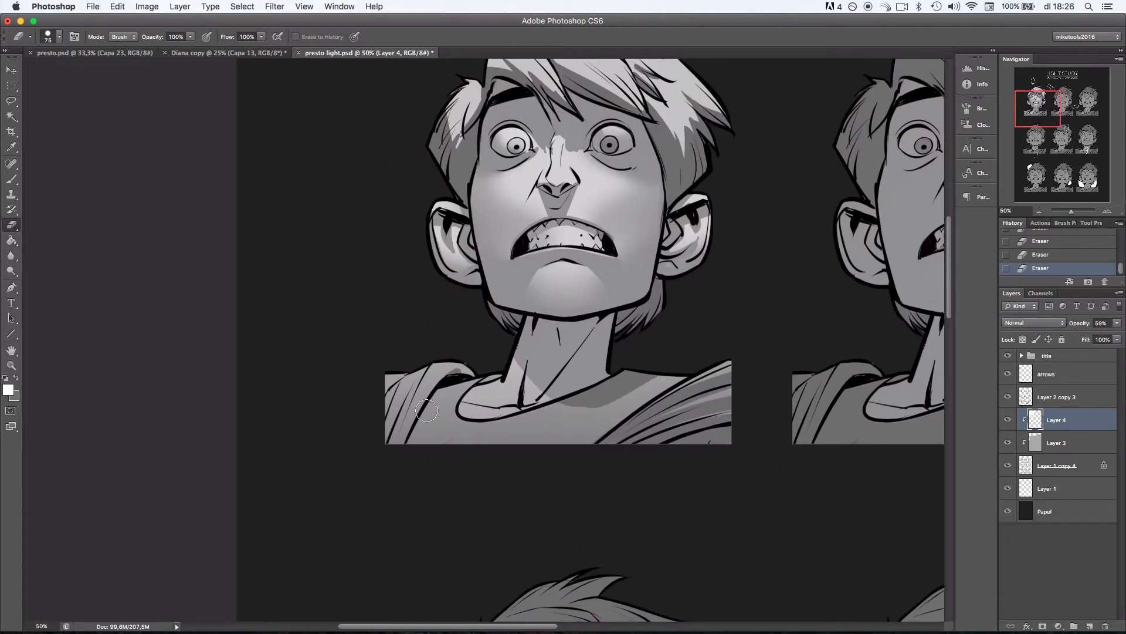
Erase shadows along the left-hand shoulder's folds, undoing and redrawing strokes to refine their shape.
{"action": "key", "text": "super+z"}
{"action": "mouse_move", "coordinate": [447, 380]}
{"action": "left_mouse_down"}
{"action": "mouse_move", "coordinate": [397, 471]}
{"action": "mouse_move", "coordinate": [449, 385]}
{"action": "mouse_move", "coordinate": [396, 463]}
{"action": "mouse_move", "coordinate": [458, 376]}
{"action": "mouse_move", "coordinate": [484, 373]}
{"action": "mouse_move", "coordinate": [413, 386]}
{"action": "mouse_move", "coordinate": [420, 366]}
{"action": "mouse_move", "coordinate": [389, 464]}
{"action": "left_mouse_up"}
{"action": "key", "text": "super+z"}
{"action": "key", "text": "super+z"}
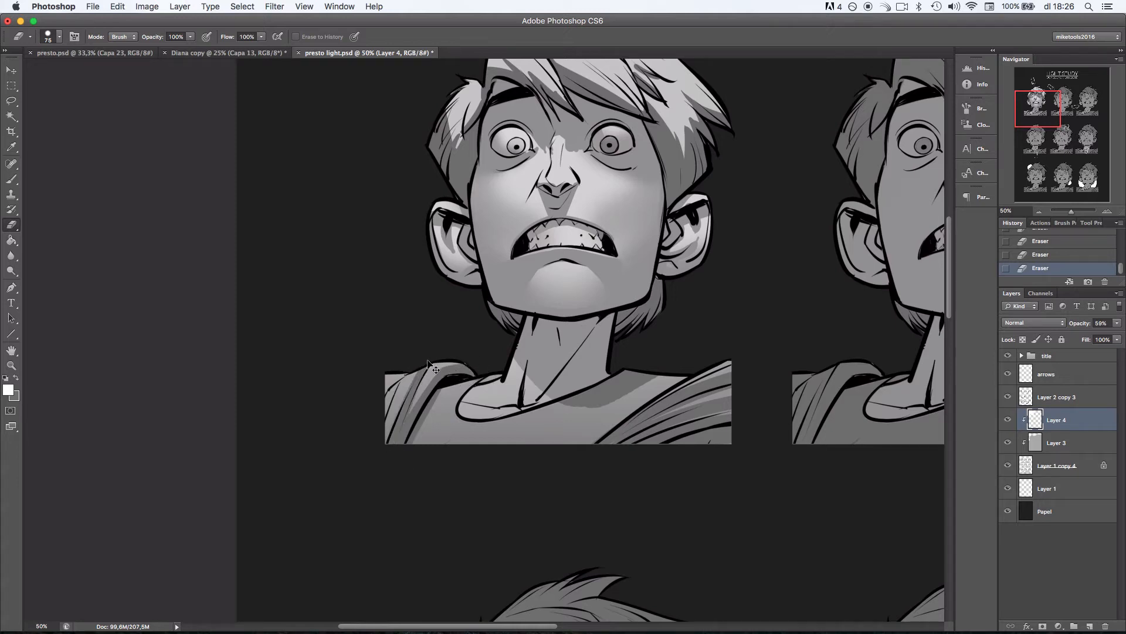
{"action": "key", "text": "super+z"}
{"action": "mouse_move", "coordinate": [418, 374]}
{"action": "left_mouse_down"}
{"action": "mouse_move", "coordinate": [389, 438]}
{"action": "mouse_move", "coordinate": [416, 365]}
{"action": "mouse_move", "coordinate": [373, 457]}
{"action": "left_mouse_up"}
{"action": "key", "text": "super+z"}
{"action": "mouse_move", "coordinate": [417, 359]}
{"action": "left_mouse_down"}
{"action": "mouse_move", "coordinate": [378, 456]}
{"action": "mouse_move", "coordinate": [385, 404]}
{"action": "left_mouse_up"}
Erase shadows at the collar and neck and along the shirt front beside the left-hand shoulder fold.
{"action": "left_click_drag", "start_coordinate": [480, 385], "coordinate": [498, 380]}
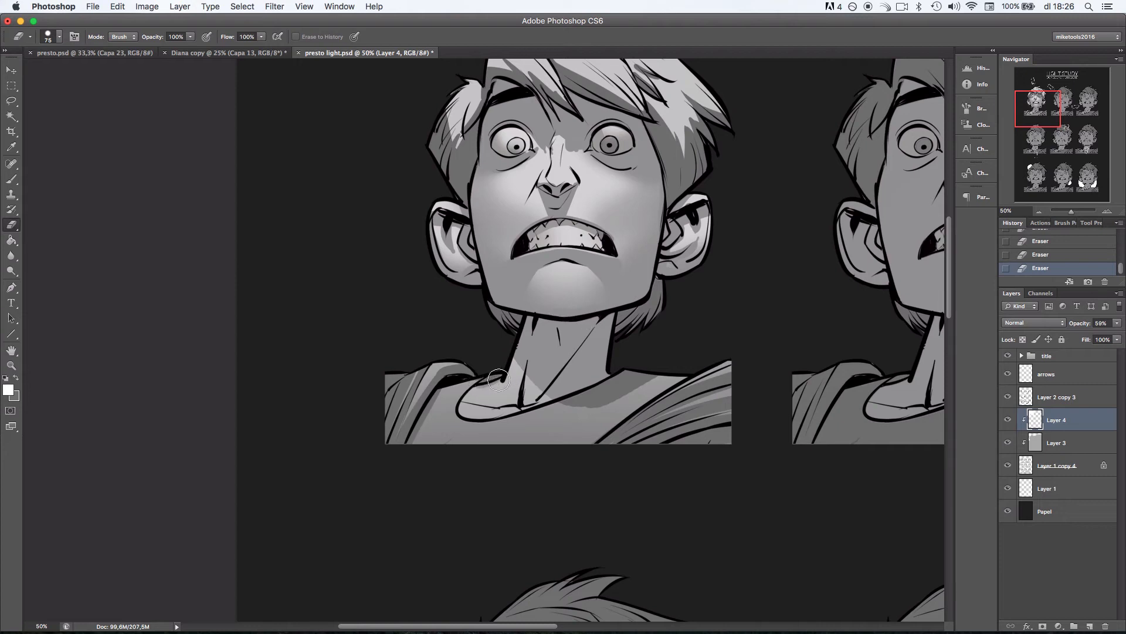
{"action": "left_click_drag", "start_coordinate": [526, 341], "coordinate": [517, 409]}
{"action": "left_click_drag", "start_coordinate": [462, 376], "coordinate": [412, 462]}
{"action": "key", "text": "super+z"}
{"action": "left_click_drag", "start_coordinate": [458, 372], "coordinate": [405, 470]}
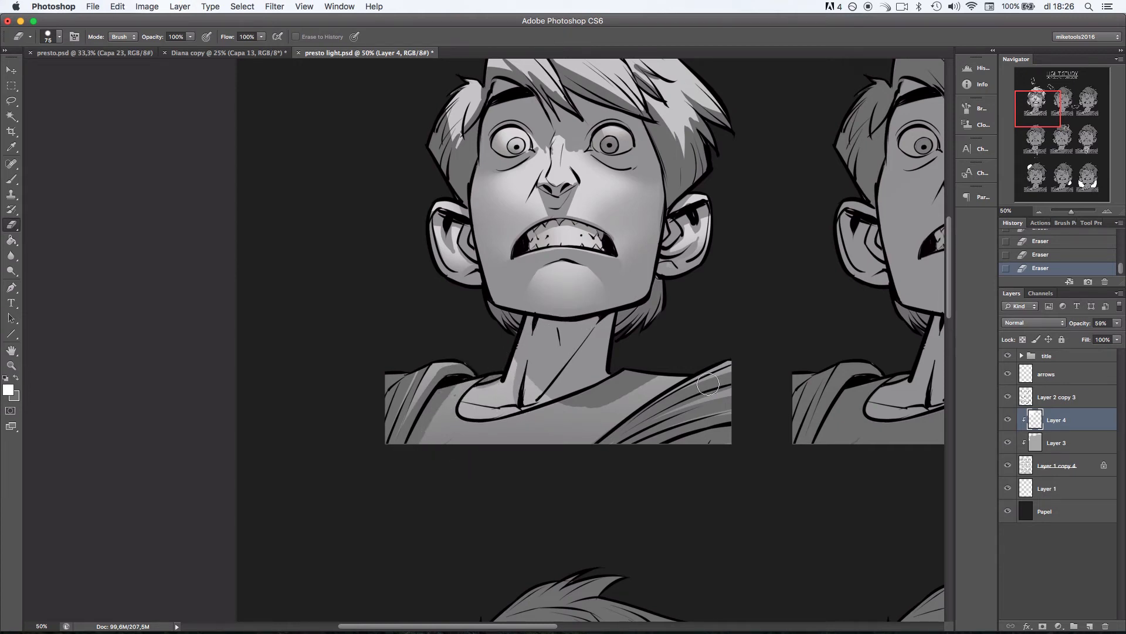
Erase a shadow down the left side of the nose bridge and try another stroke on its right side.
{"action": "scroll", "coordinate": [790, 329], "scroll_direction": "right", "scroll_amount": 5}
{"action": "scroll", "coordinate": [790, 329], "scroll_direction": "up", "scroll_amount": 3}
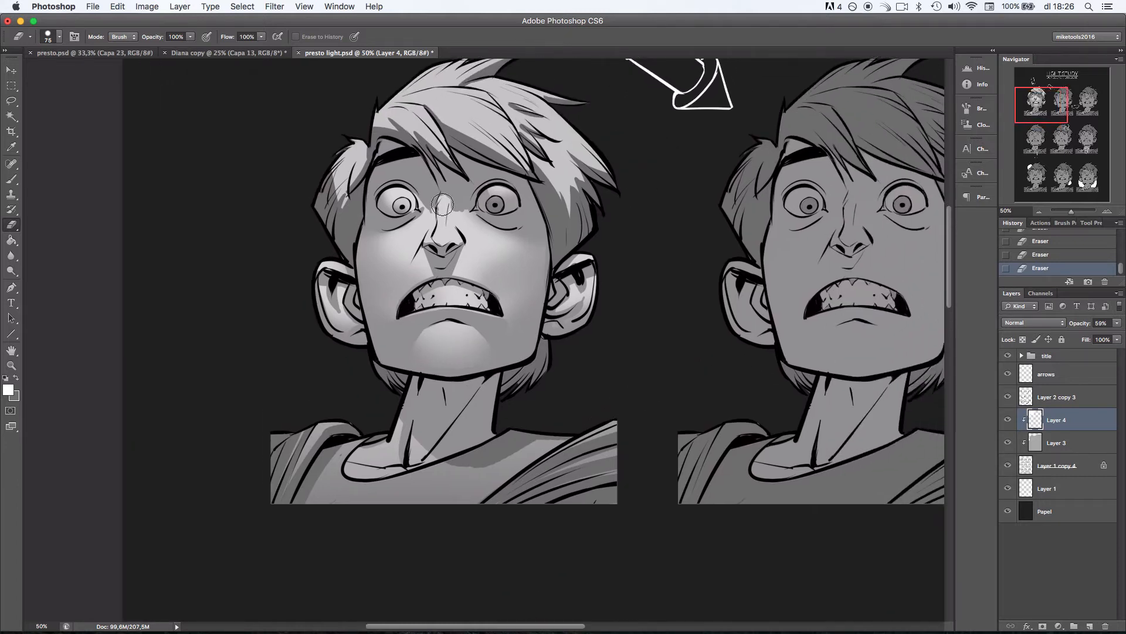
{"action": "left_click_drag", "start_coordinate": [436, 196], "coordinate": [429, 232]}
{"action": "key", "text": "super+z"}
{"action": "left_click_drag", "start_coordinate": [415, 249], "coordinate": [427, 238]}
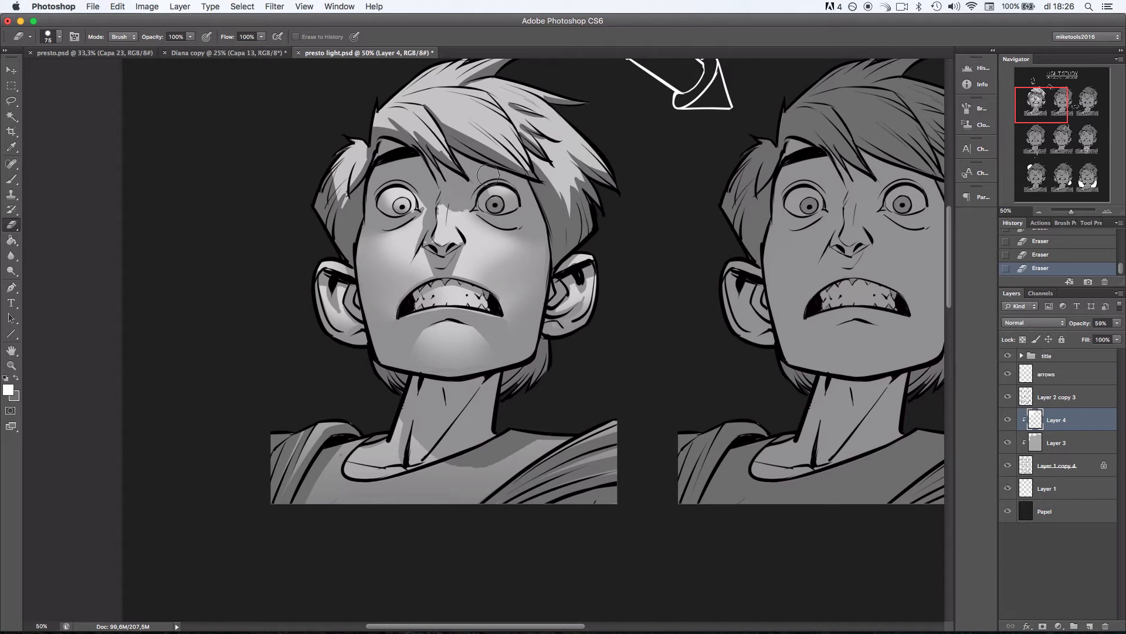
{"action": "mouse_move", "coordinate": [455, 192]}
{"action": "left_mouse_down"}
{"action": "mouse_move", "coordinate": [446, 201]}
{"action": "mouse_move", "coordinate": [468, 221]}
{"action": "mouse_move", "coordinate": [461, 237]}
{"action": "left_mouse_up"}
{"action": "key", "text": "super+z"}
Toggle Layer 3's visibility to check the base shadow, and darken that layer with Hue/Saturation at Lightness -20.
{"action": "left_click", "coordinate": [1039, 210]}
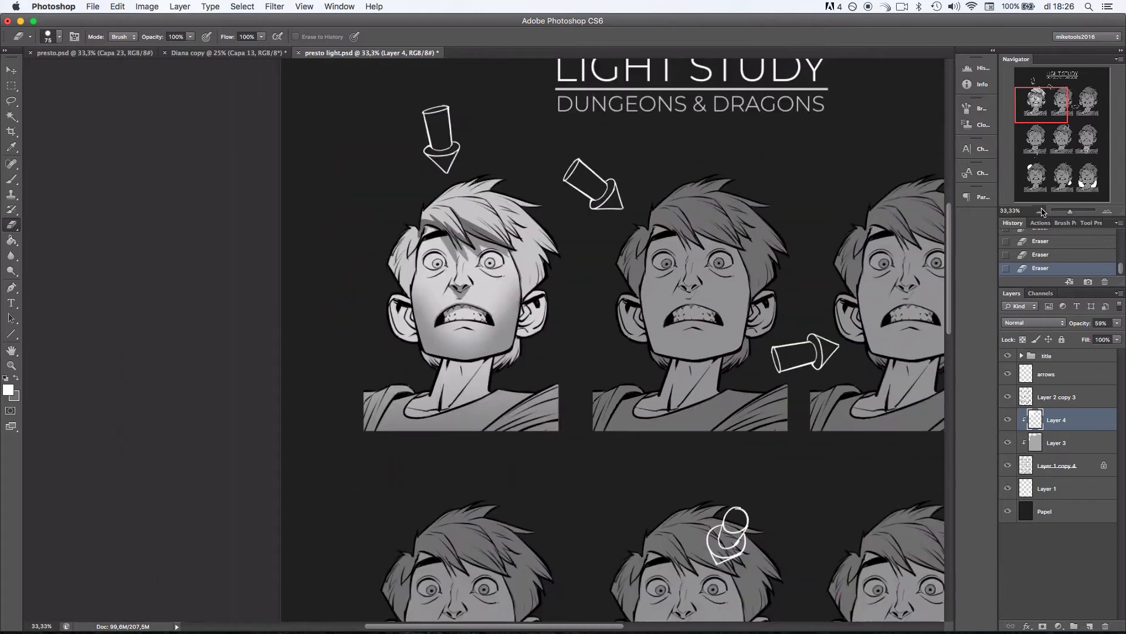
{"action": "left_click_drag", "start_coordinate": [684, 355], "coordinate": [685, 321]}
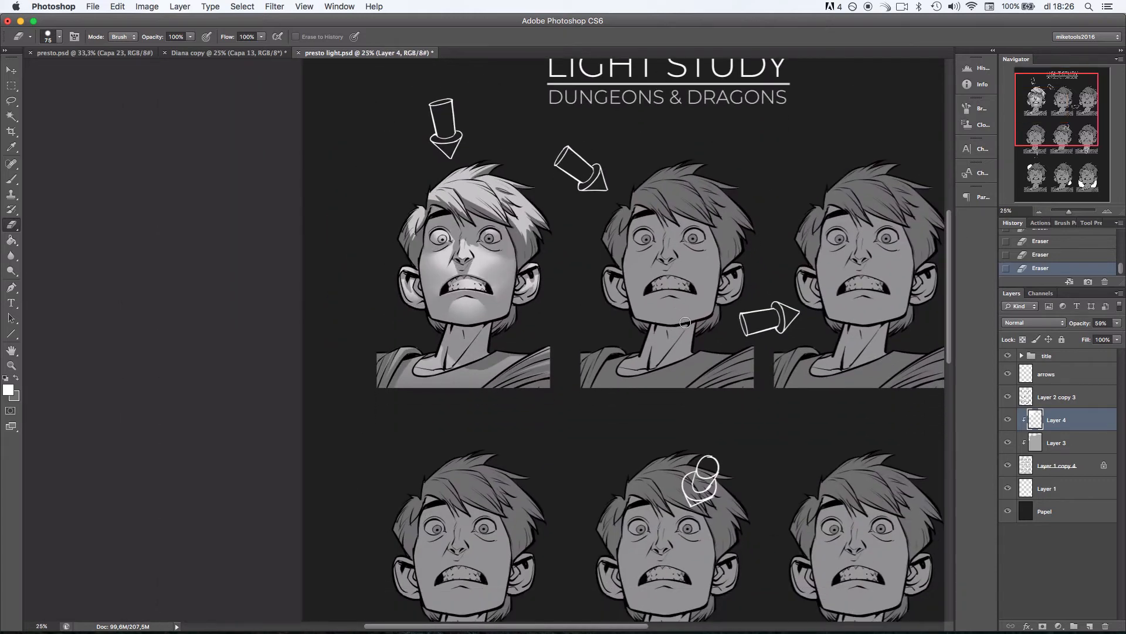
{"action": "left_click", "coordinate": [1008, 442]}
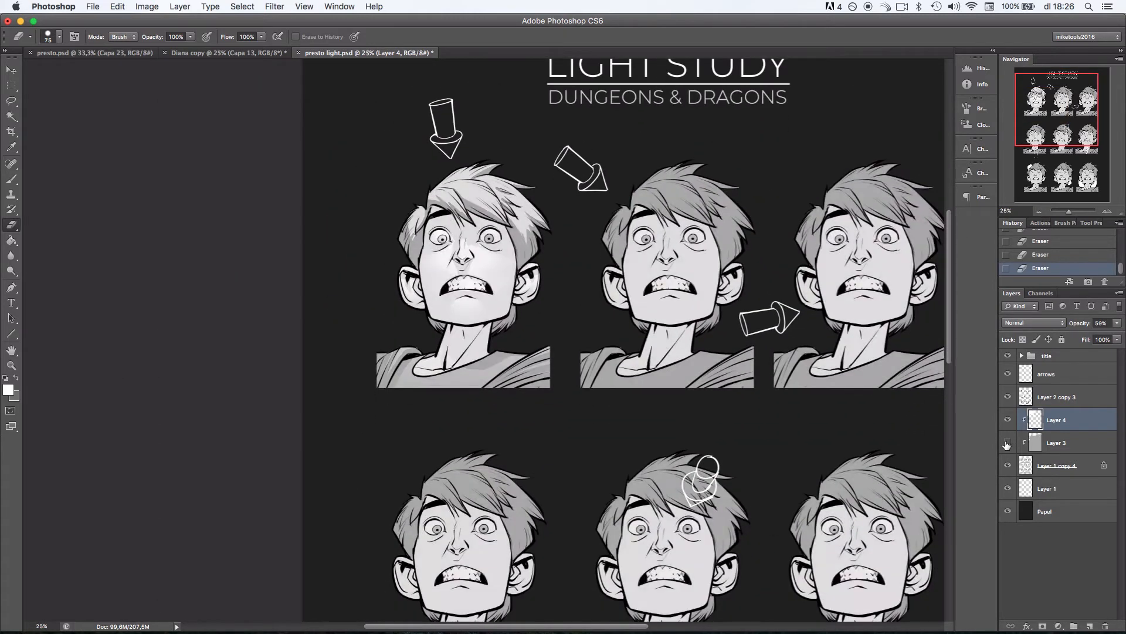
{"action": "left_click", "coordinate": [1008, 442]}
{"action": "left_click", "coordinate": [1085, 441]}
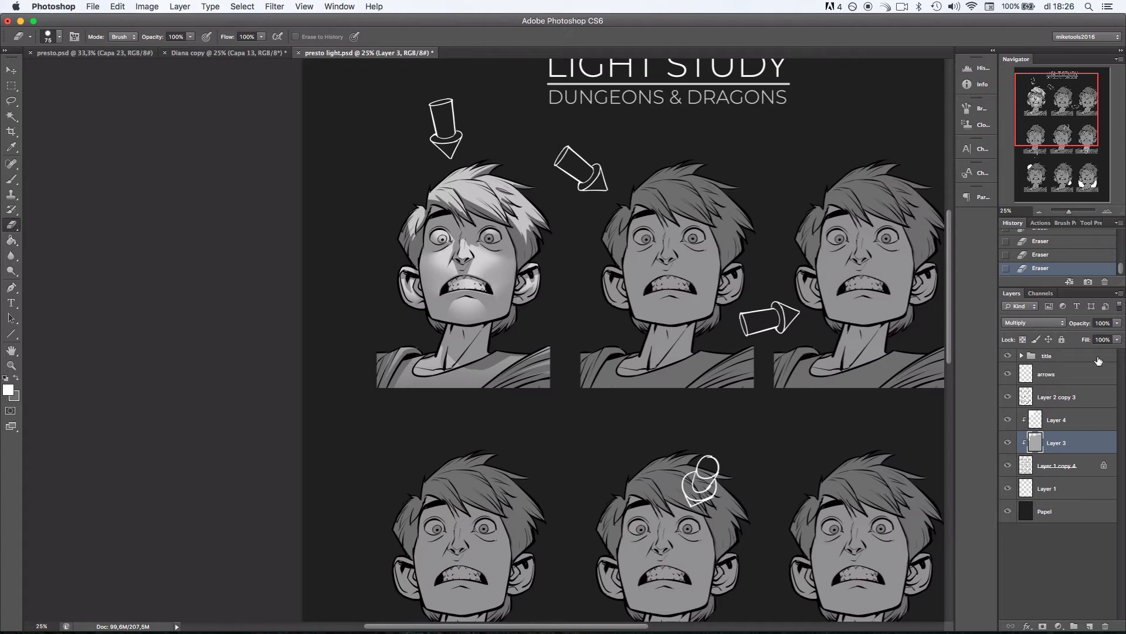
{"action": "key", "text": "super+u"}
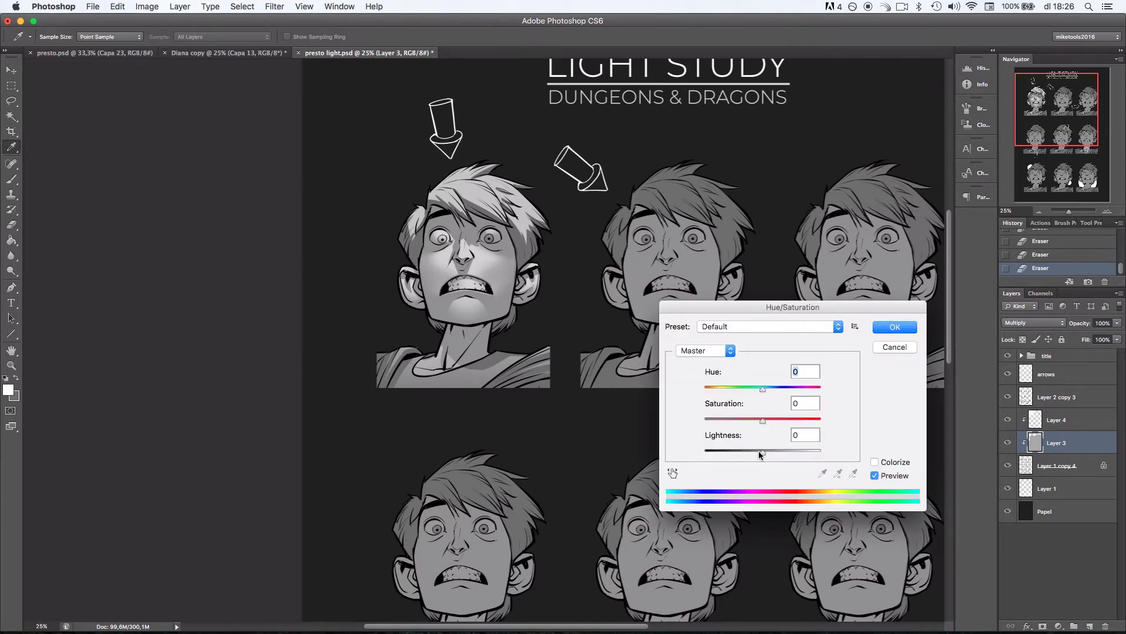
{"action": "left_click_drag", "start_coordinate": [759, 450], "coordinate": [751, 451]}
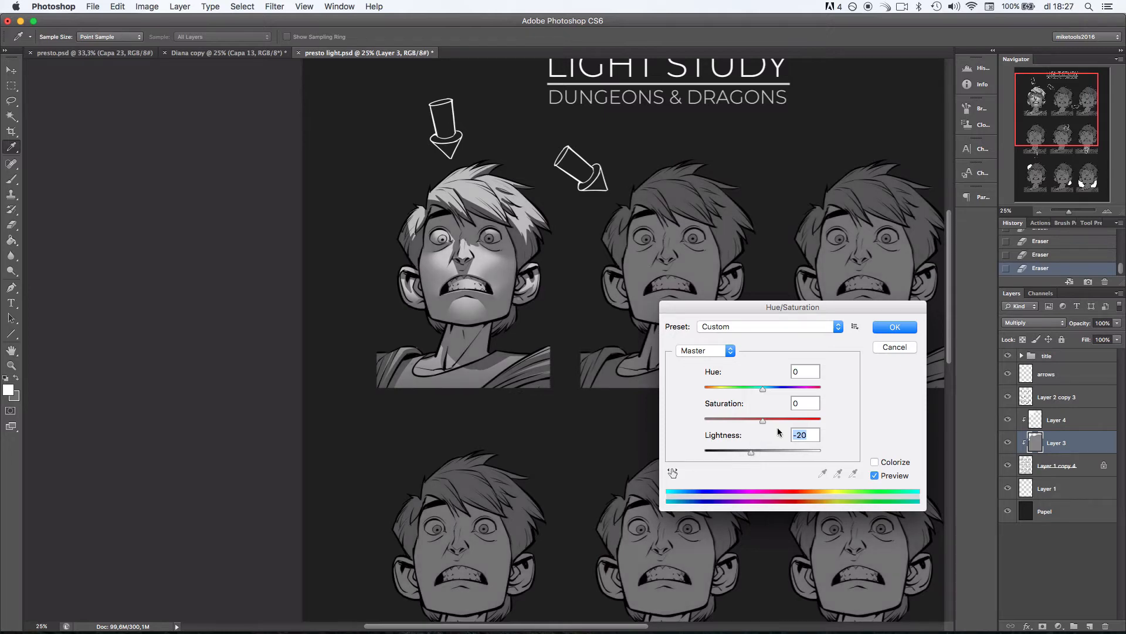
{"action": "left_click", "coordinate": [895, 327]}
Switch to the soft 18 px eraser tip, enlarge it to 111 px and try a stroke over the left eye on Layer 3.
{"action": "key", "text": "e"}
{"action": "key", "text": "super+plus"}
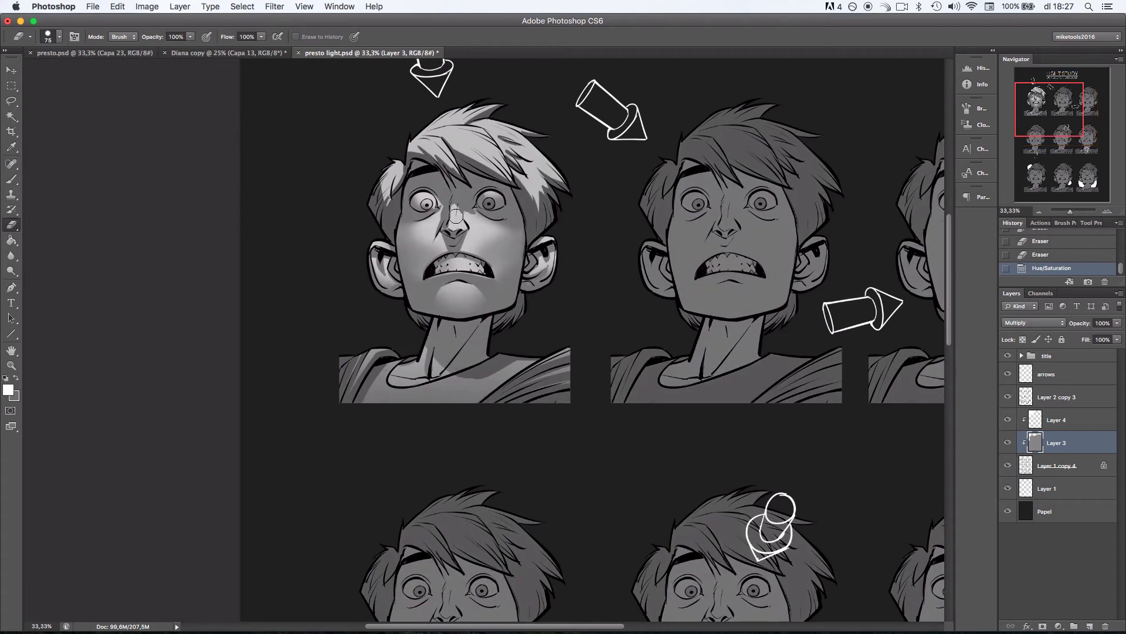
{"action": "right_click", "coordinate": [456, 216]}
{"action": "left_click", "coordinate": [514, 294]}
{"action": "left_click", "coordinate": [531, 242]}
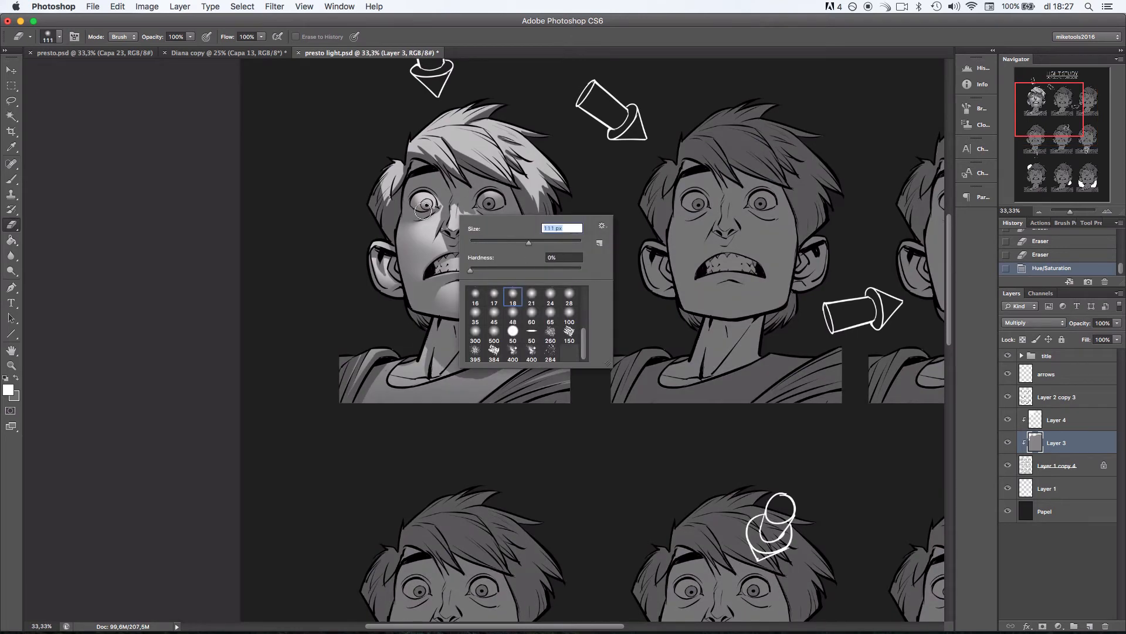
{"action": "left_click_drag", "start_coordinate": [424, 210], "coordinate": [445, 198]}
{"action": "key", "text": "super+z"}
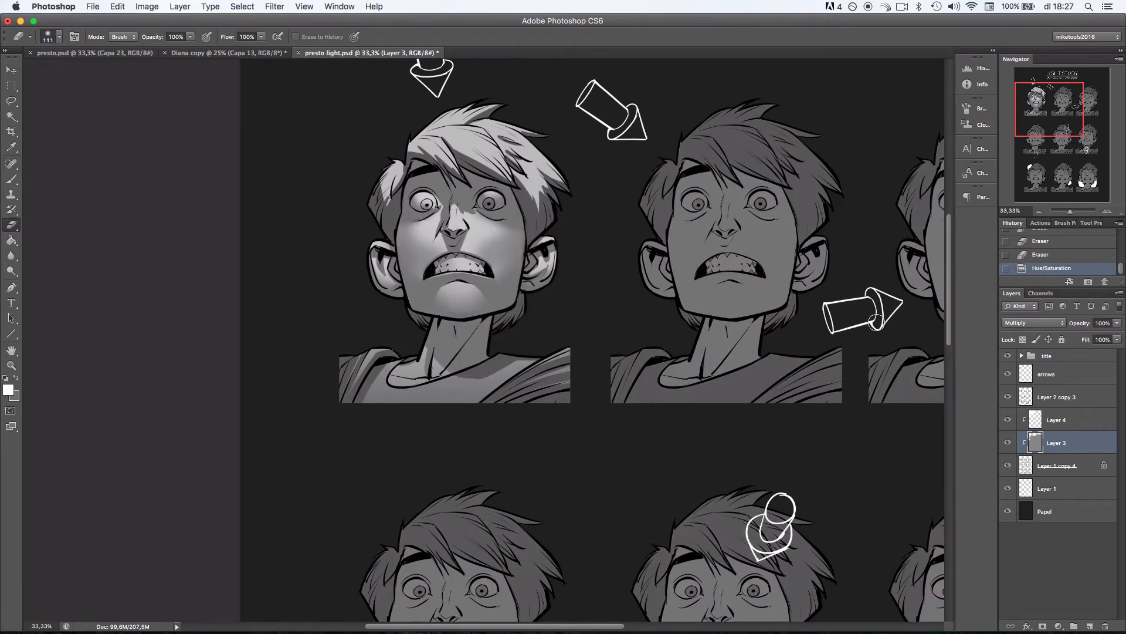
Select Layer 4 and softly erase light around the eyes and across the shirt of the first figure.
{"action": "left_click", "coordinate": [1008, 421]}
{"action": "left_click", "coordinate": [1008, 421]}
{"action": "left_click", "coordinate": [1056, 419]}
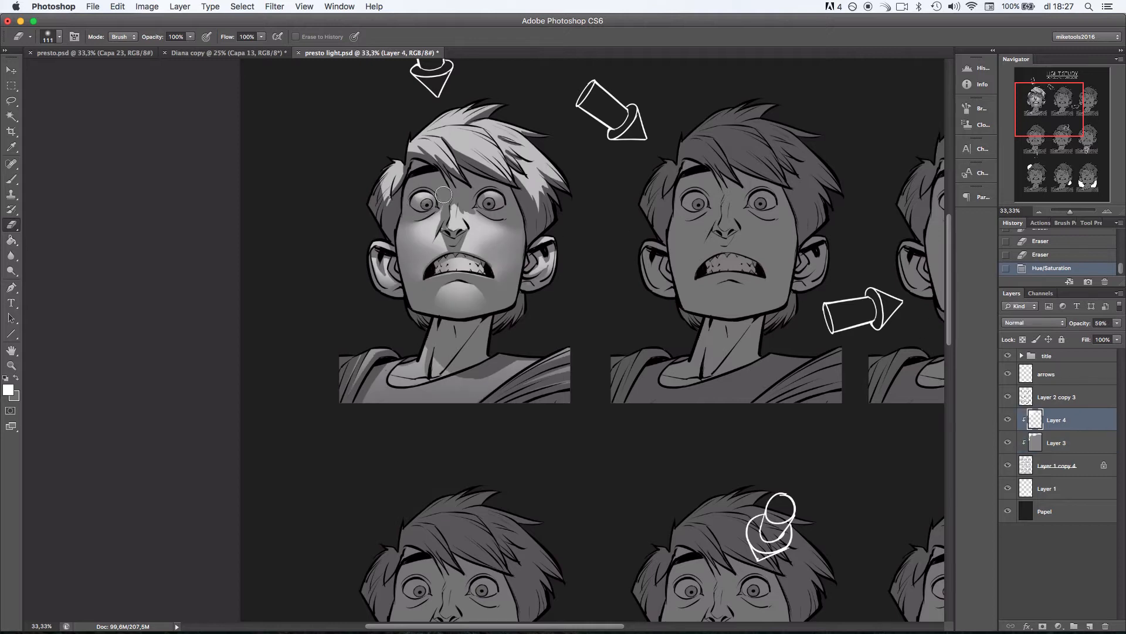
{"action": "mouse_move", "coordinate": [430, 208]}
{"action": "left_mouse_down"}
{"action": "mouse_move", "coordinate": [450, 178]}
{"action": "mouse_move", "coordinate": [430, 185]}
{"action": "left_mouse_up"}
{"action": "left_click_drag", "start_coordinate": [627, 220], "coordinate": [590, 257]}
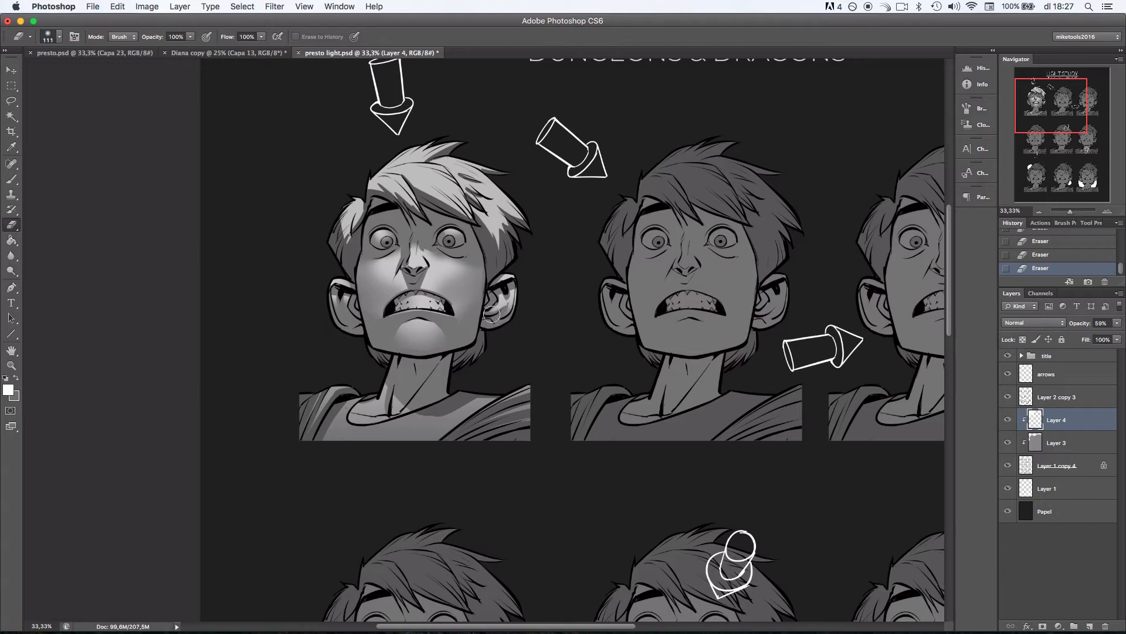
{"action": "mouse_move", "coordinate": [617, 315]}
{"action": "left_mouse_down"}
{"action": "mouse_move", "coordinate": [611, 227]}
{"action": "mouse_move", "coordinate": [602, 276]}
{"action": "left_mouse_up"}
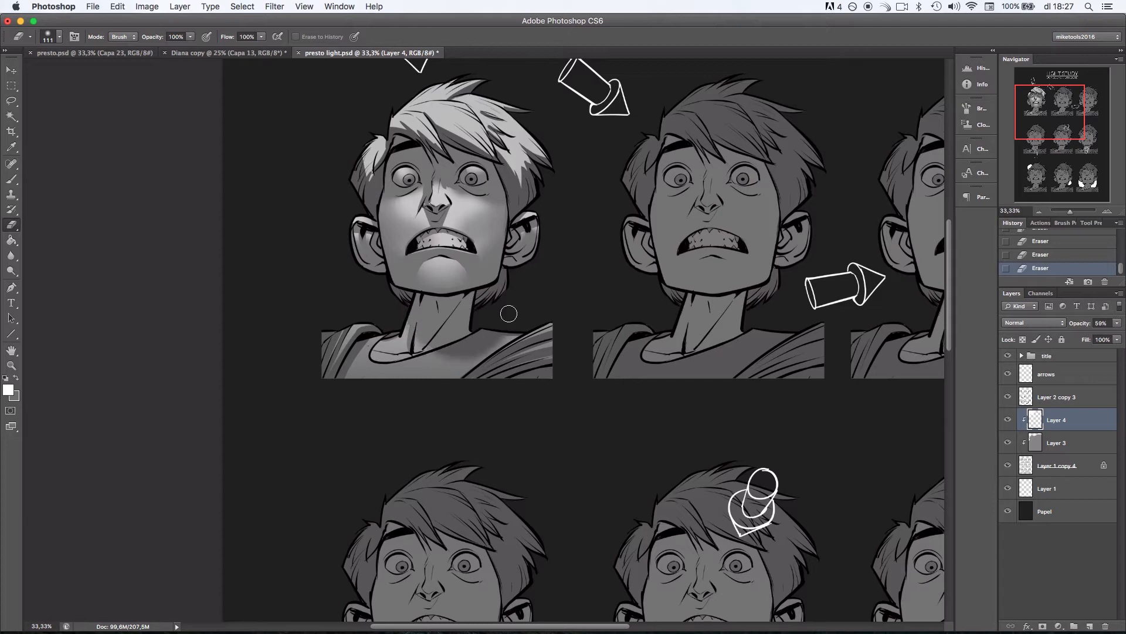
{"action": "left_click_drag", "start_coordinate": [650, 313], "coordinate": [655, 392]}
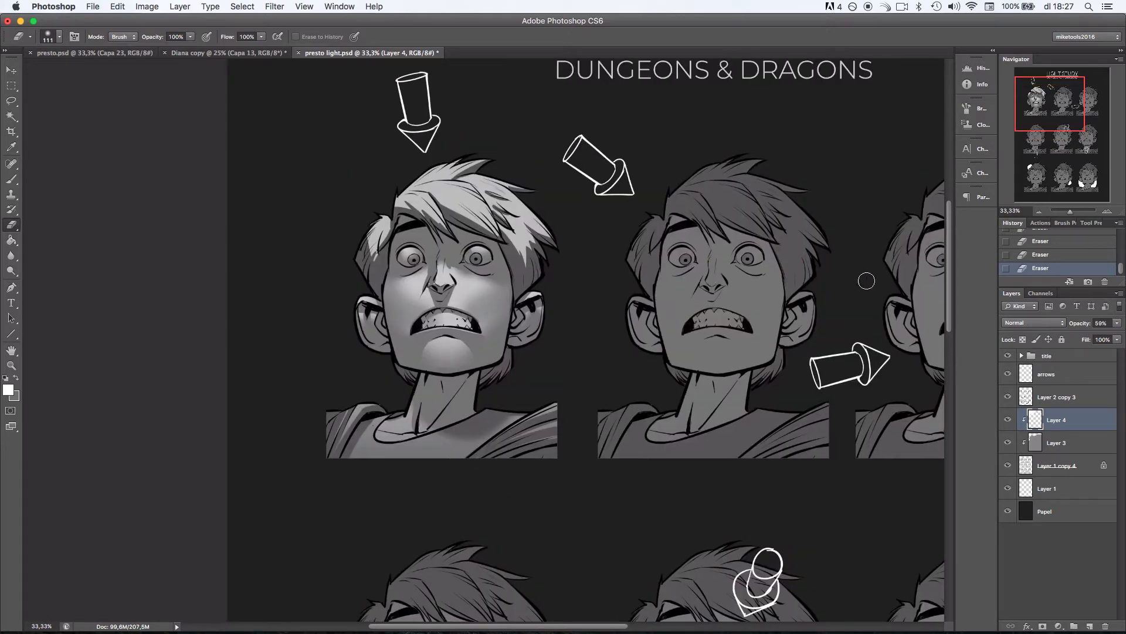
Hide and reshow the line art and arrows layers to identify them, and select Layer 2 copy 3.
{"action": "left_click", "coordinate": [1008, 397]}
{"action": "left_click", "coordinate": [1008, 397]}
{"action": "left_click", "coordinate": [1008, 375]}
{"action": "left_click", "coordinate": [1007, 375]}
{"action": "left_click", "coordinate": [1062, 374]}
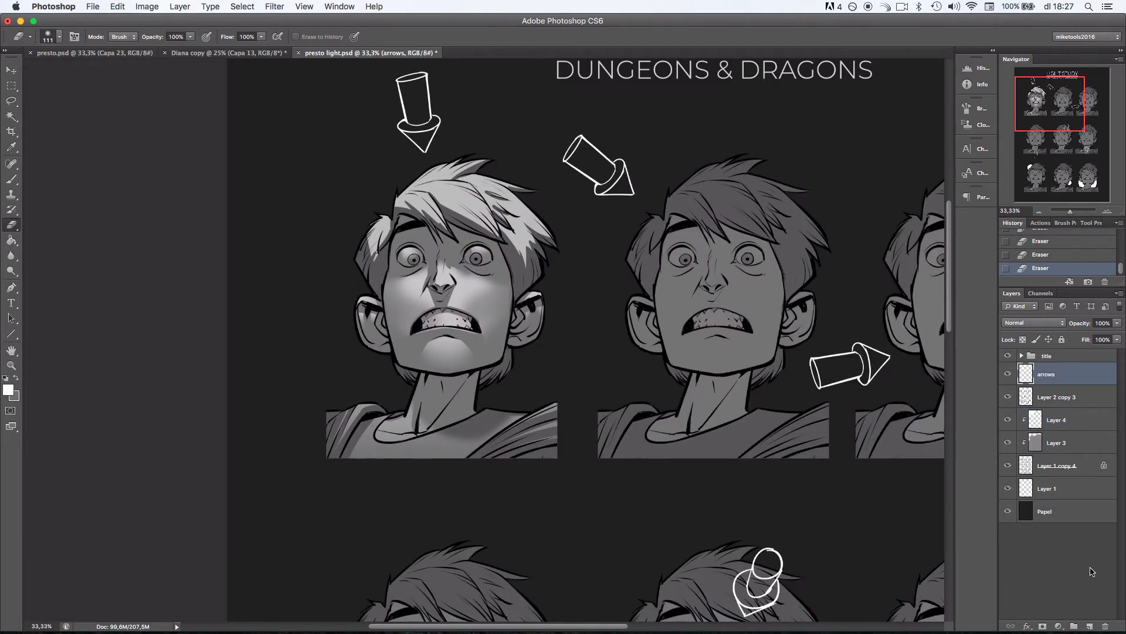
{"action": "left_click", "coordinate": [1050, 397]}
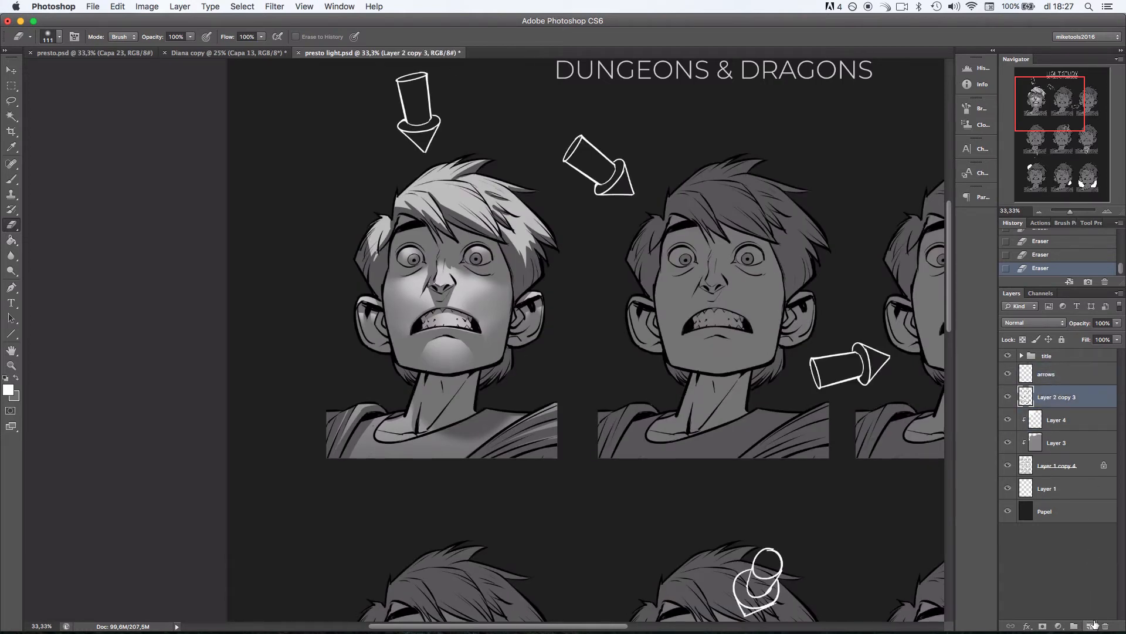
Switch the eraser to the hard round 50 px tip and reduce it to 29 px for work around the nose.
{"action": "left_click", "coordinate": [1107, 210]}
{"action": "right_click", "coordinate": [496, 240]}
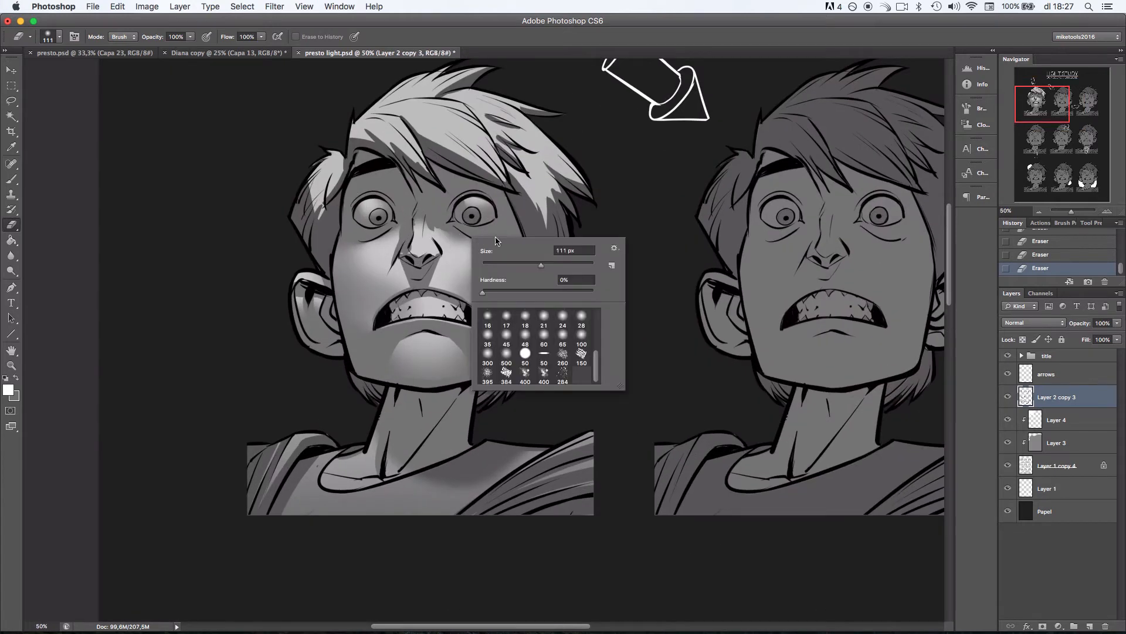
{"action": "left_click", "coordinate": [526, 351]}
{"action": "left_click", "coordinate": [499, 264]}
{"action": "left_click", "coordinate": [435, 260], "text": "alt"}
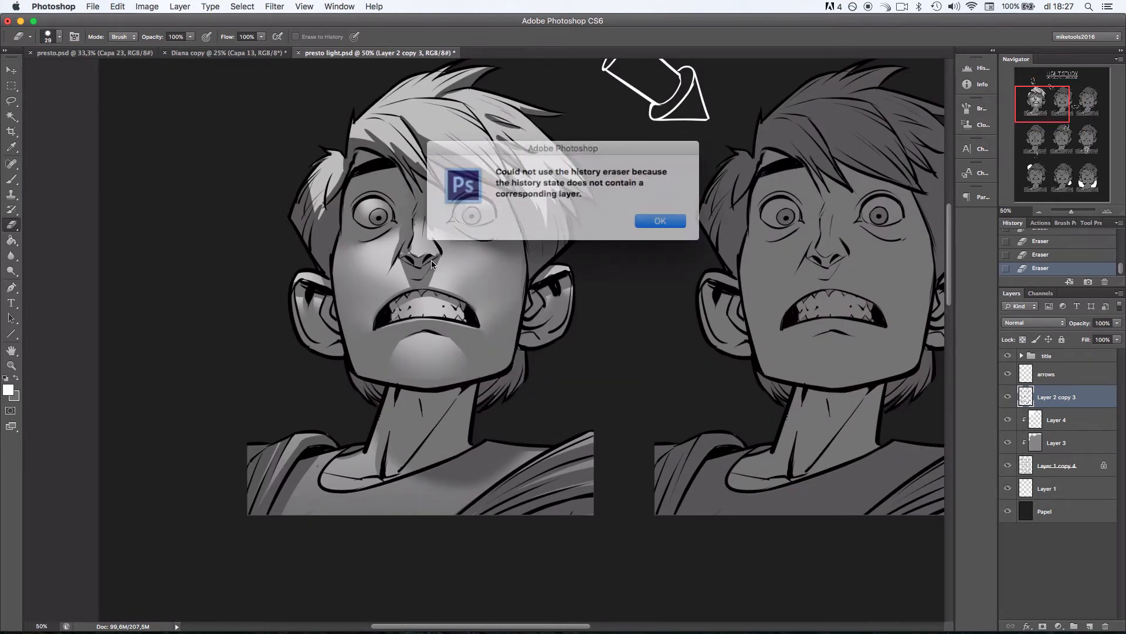
{"action": "left_click", "coordinate": [657, 217]}
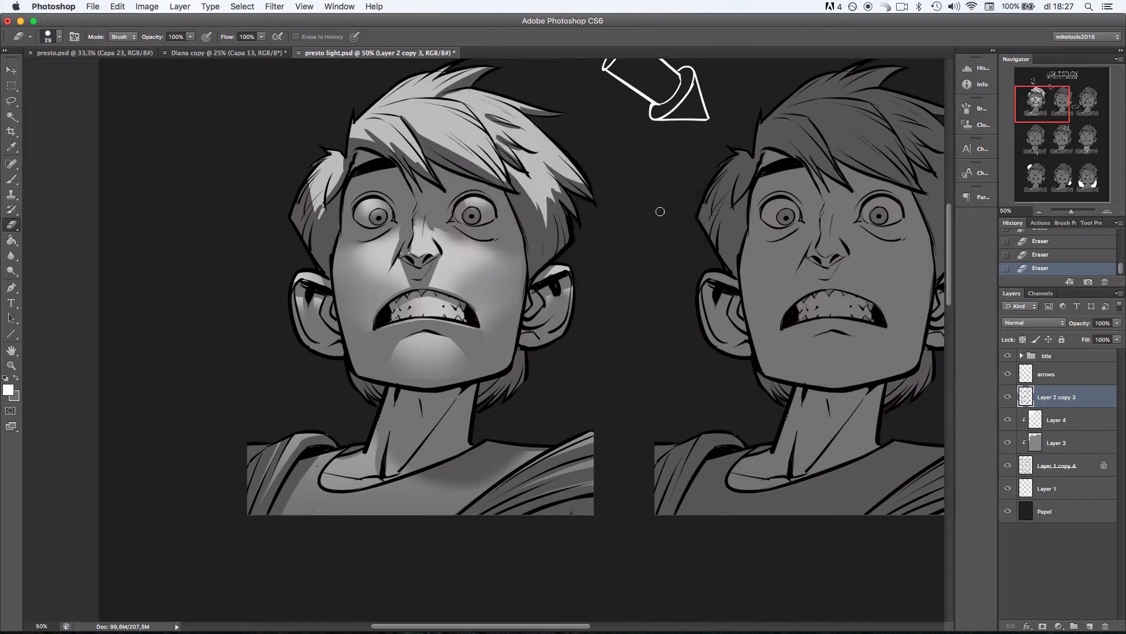
Paint small white highlights on both eyes of the first head with the hard round brush at 41 px on Layer 2 copy 3.
{"action": "left_click", "coordinate": [8, 389]}
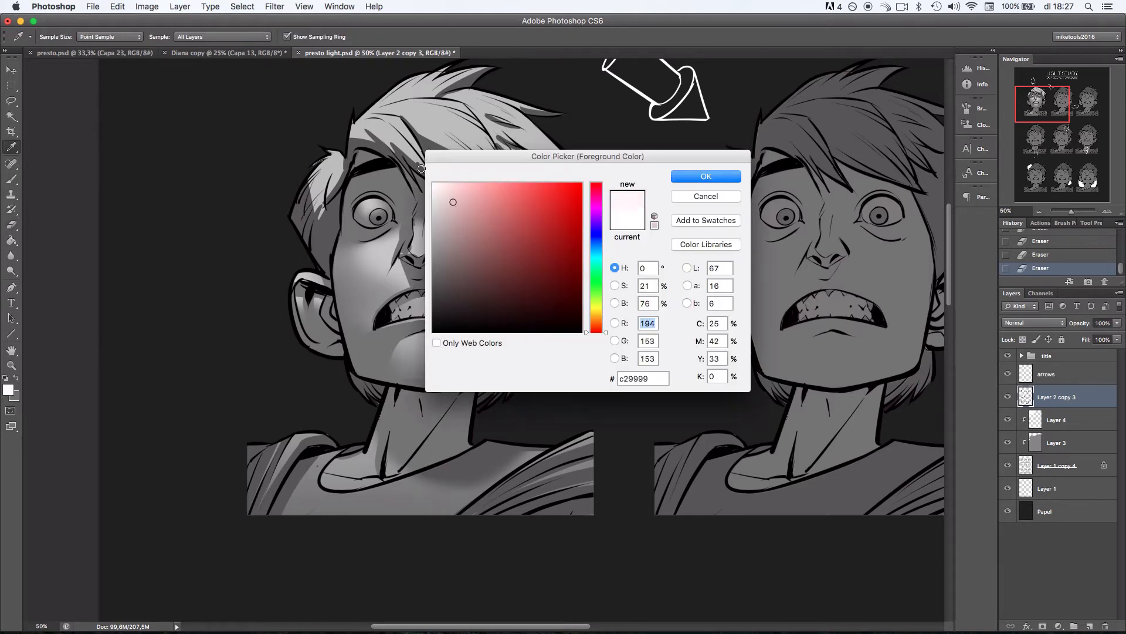
{"action": "left_click", "coordinate": [712, 177]}
{"action": "key", "text": "b"}
{"action": "right_click", "coordinate": [623, 242]}
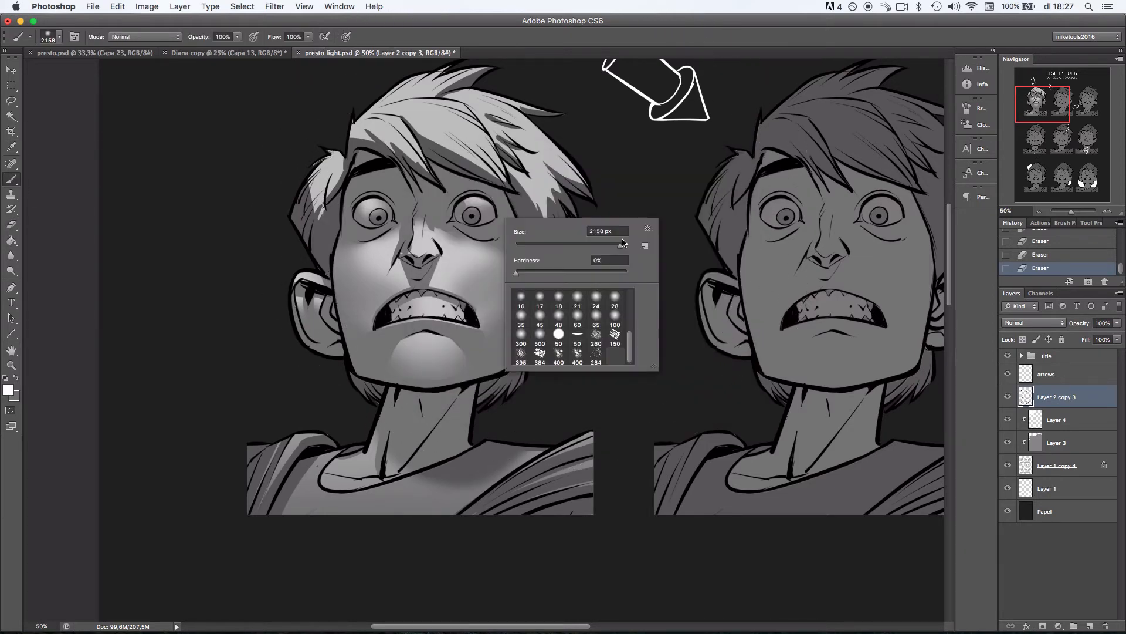
{"action": "left_click", "coordinate": [559, 337]}
{"action": "left_click_drag", "start_coordinate": [543, 246], "coordinate": [539, 246]}
{"action": "left_click_drag", "start_coordinate": [477, 202], "coordinate": [476, 207]}
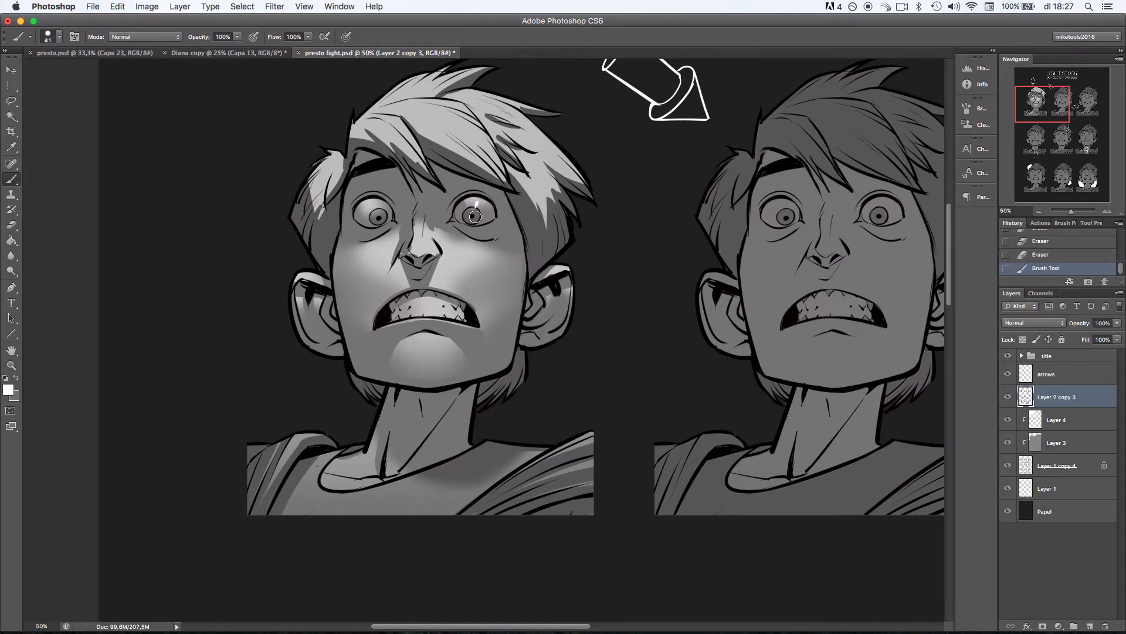
{"action": "left_click_drag", "start_coordinate": [374, 202], "coordinate": [377, 207]}
Paint small white highlights on the first head's front teeth, undoing and redrawing unsatisfactory strokes.
{"action": "mouse_move", "coordinate": [536, 222]}
{"action": "left_mouse_down"}
{"action": "mouse_move", "coordinate": [526, 358]}
{"action": "mouse_move", "coordinate": [538, 181]}
{"action": "left_mouse_up"}
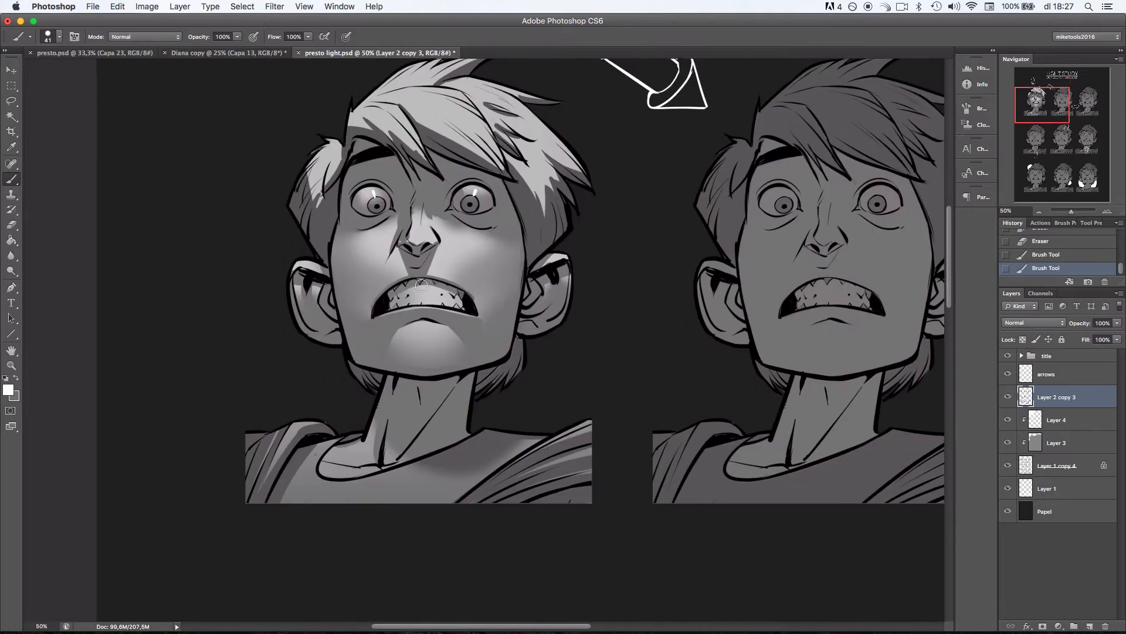
{"action": "mouse_move", "coordinate": [413, 298]}
{"action": "left_mouse_down"}
{"action": "mouse_move", "coordinate": [416, 314]}
{"action": "mouse_move", "coordinate": [414, 303]}
{"action": "left_mouse_up"}
{"action": "key", "text": "super+z"}
{"action": "key", "text": "super+z"}
{"action": "key", "text": "super+z"}
{"action": "left_click_drag", "start_coordinate": [411, 297], "coordinate": [415, 302]}
{"action": "key", "text": "super+z"}
Select Layer 4 and erase light around the first head's nose with the hard 29 px eraser.
{"action": "left_click", "coordinate": [1039, 210]}
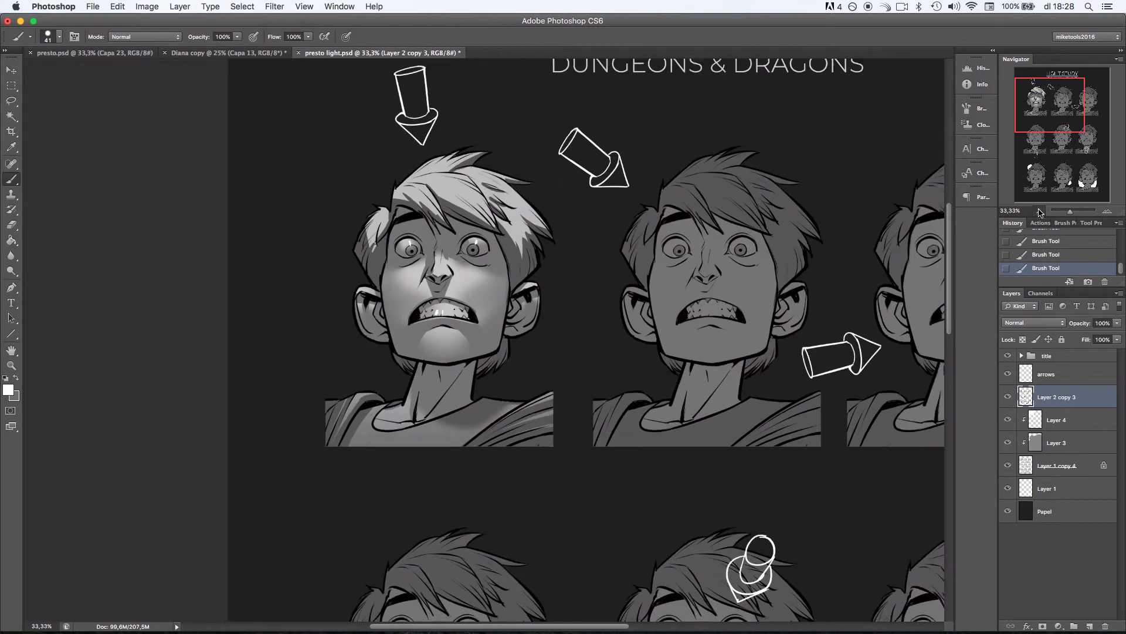
{"action": "left_click", "coordinate": [1039, 211]}
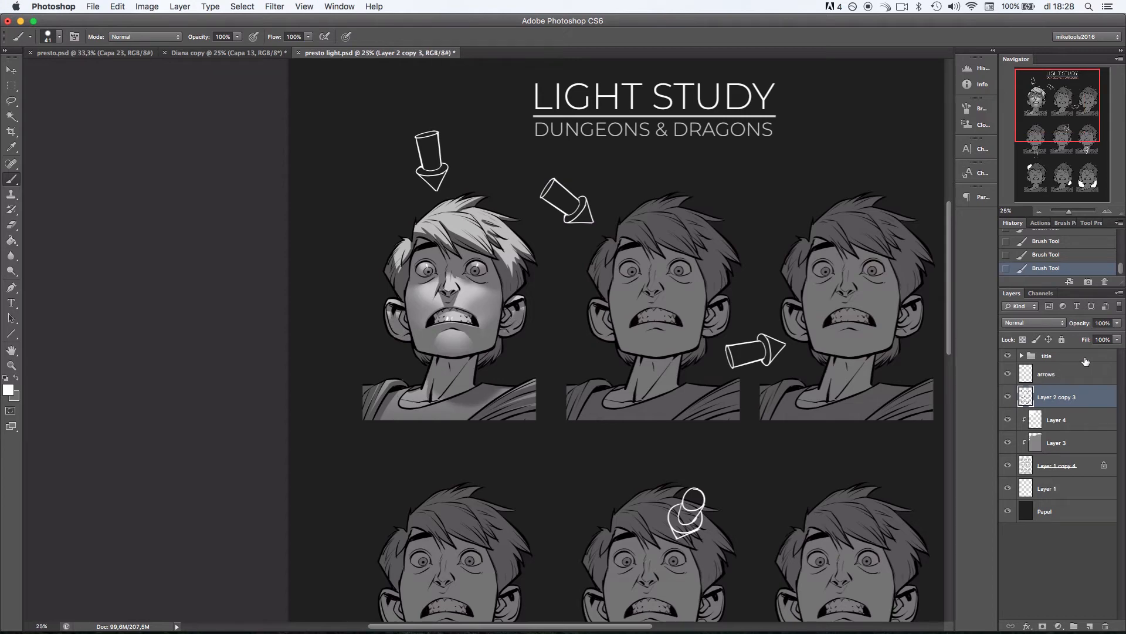
{"action": "left_click", "coordinate": [1047, 418]}
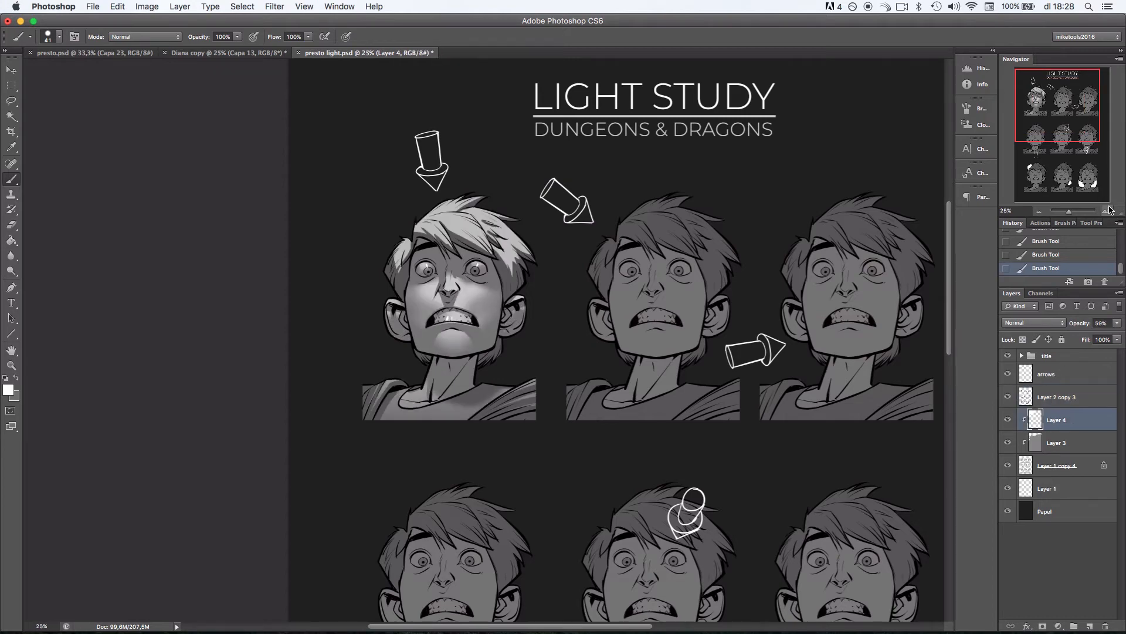
{"action": "left_click", "coordinate": [1107, 211]}
{"action": "left_click", "coordinate": [1111, 211]}
{"action": "left_click", "coordinate": [1110, 210]}
{"action": "key", "text": "e"}
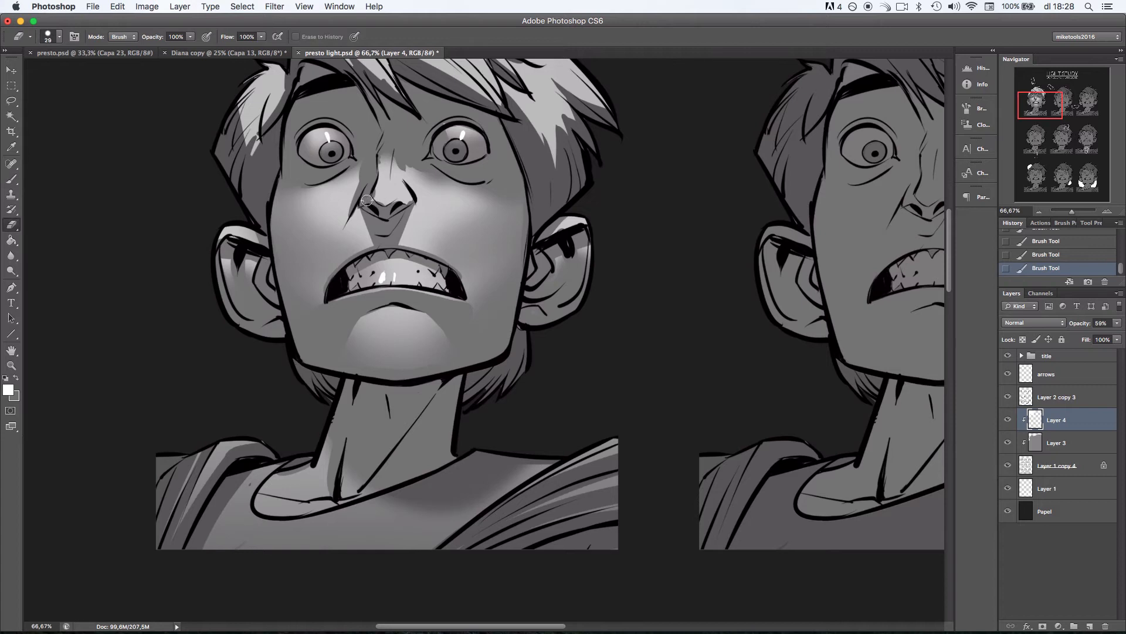
{"action": "mouse_move", "coordinate": [379, 209]}
{"action": "left_mouse_down"}
{"action": "mouse_move", "coordinate": [407, 214]}
{"action": "mouse_move", "coordinate": [398, 200]}
{"action": "left_mouse_up"}
Add a new layer above Layer 4 and clip it to the layers below.
{"action": "left_click_drag", "start_coordinate": [738, 240], "coordinate": [622, 280]}
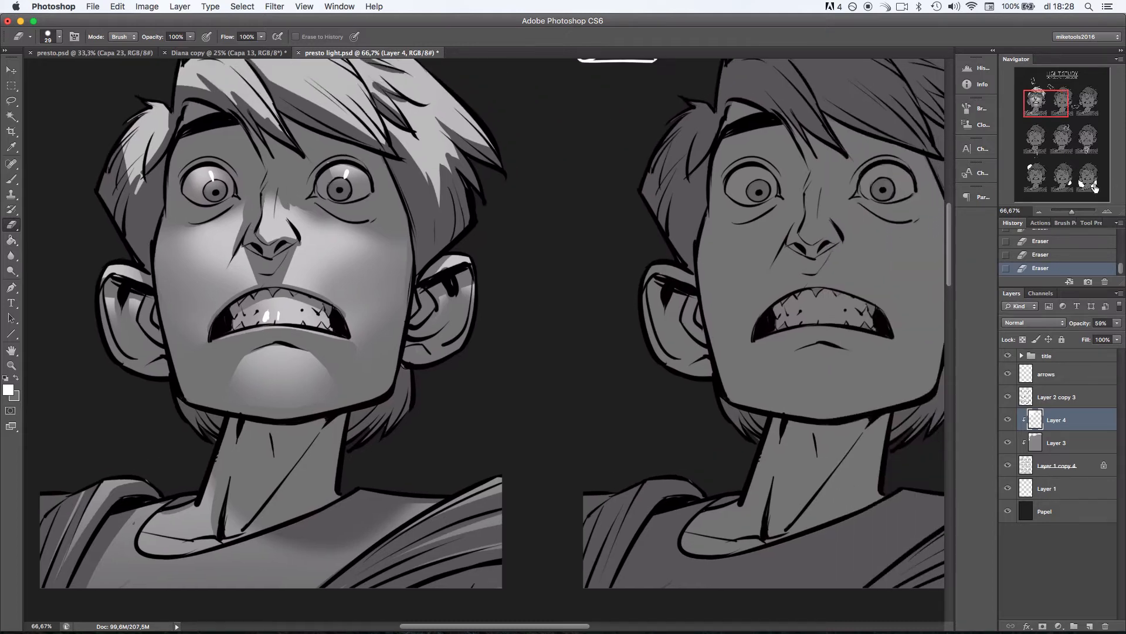
{"action": "left_click", "coordinate": [1038, 211]}
{"action": "left_click", "coordinate": [1038, 211]}
{"action": "left_click_drag", "start_coordinate": [687, 383], "coordinate": [594, 330]}
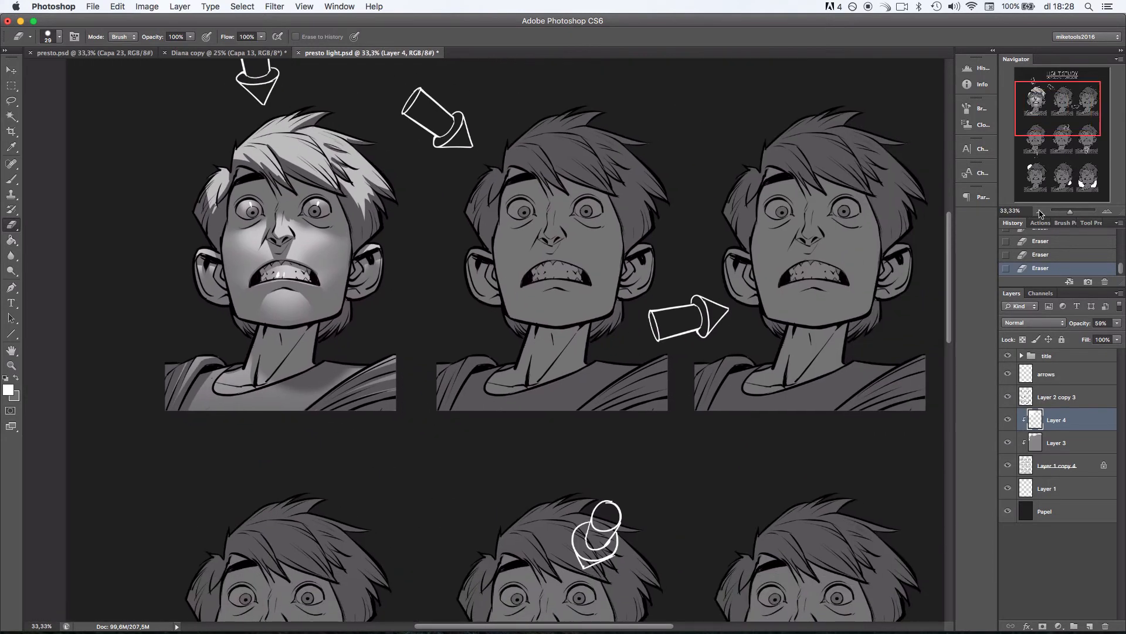
{"action": "left_click", "coordinate": [1039, 211]}
{"action": "left_click", "coordinate": [1038, 211]}
{"action": "left_click_drag", "start_coordinate": [660, 433], "coordinate": [654, 376]}
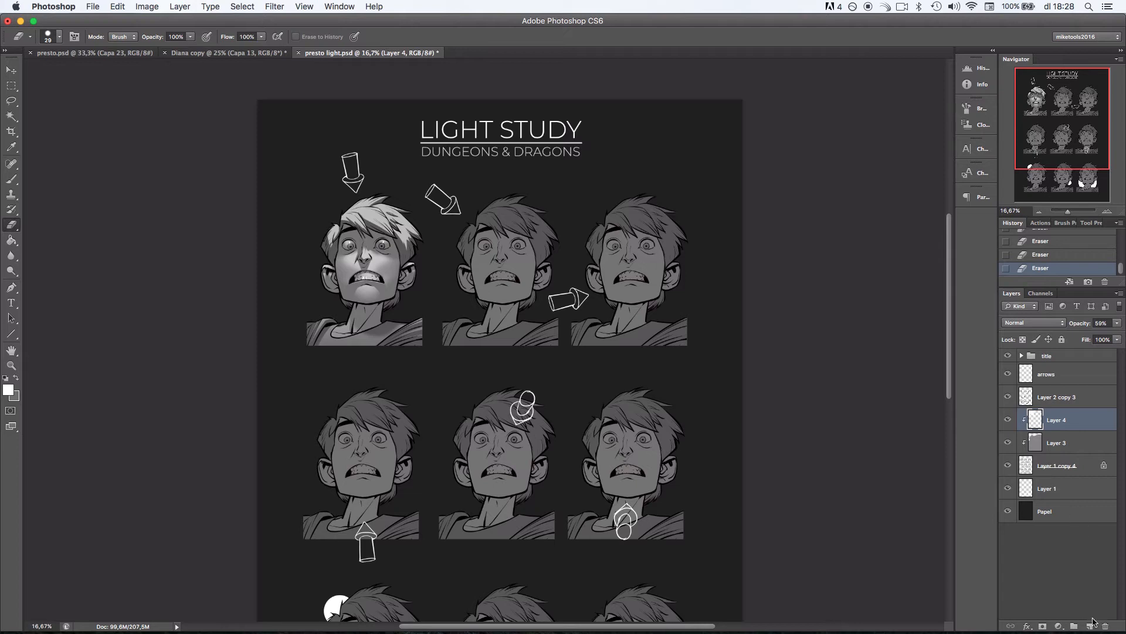
{"action": "left_click", "coordinate": [1090, 626]}
{"action": "left_click", "coordinate": [1049, 424], "text": "alt"}
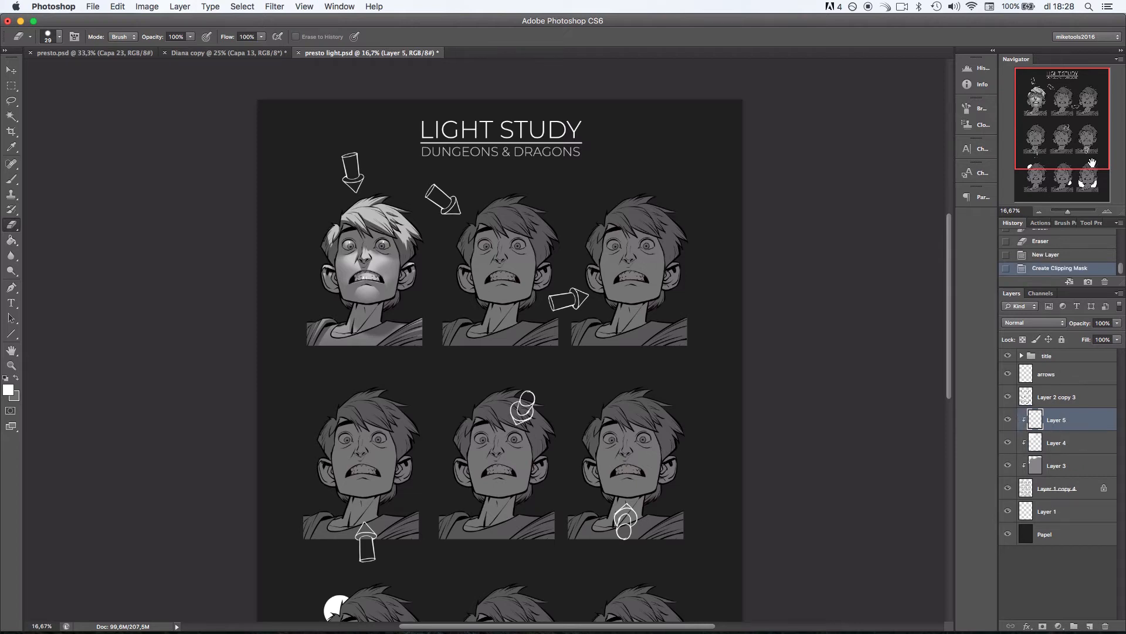
Choose the Brush tool with a white foreground colour and set Layer 5's blending mode to Overlay.
{"action": "left_click", "coordinate": [1106, 211]}
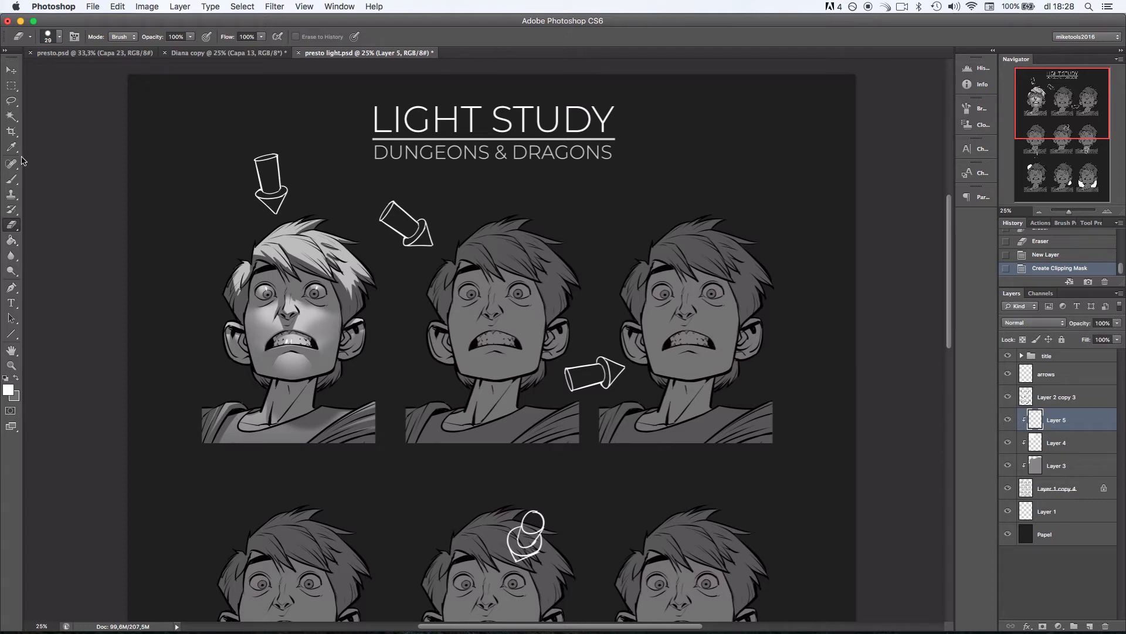
{"action": "key", "text": "b"}
{"action": "left_click", "coordinate": [7, 390]}
{"action": "left_click", "coordinate": [725, 176]}
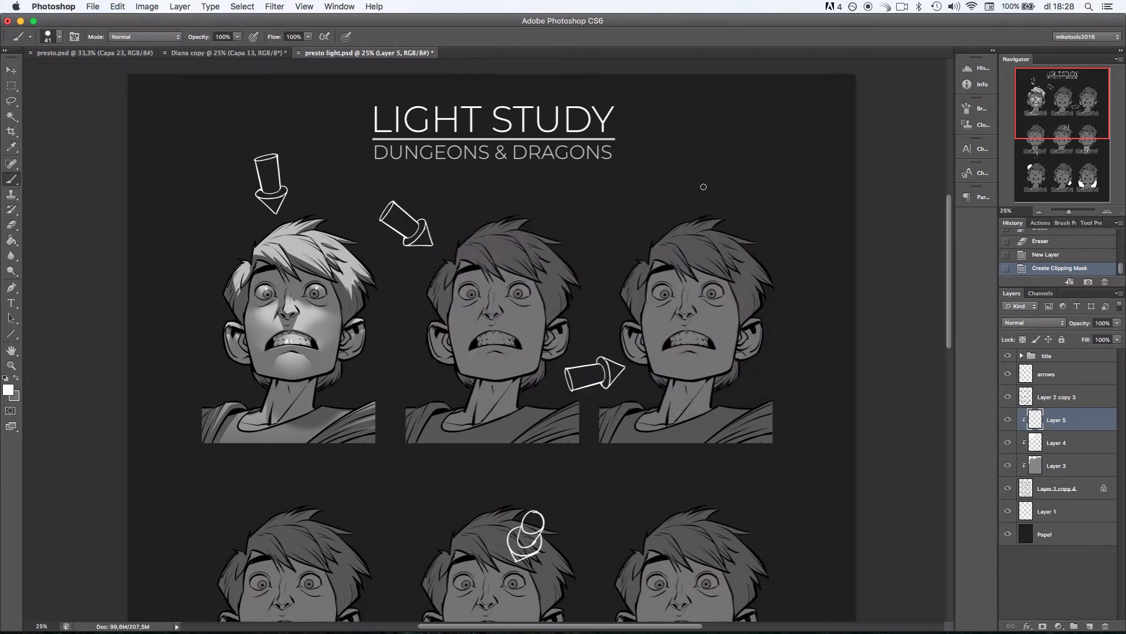
{"action": "left_click", "coordinate": [1058, 329]}
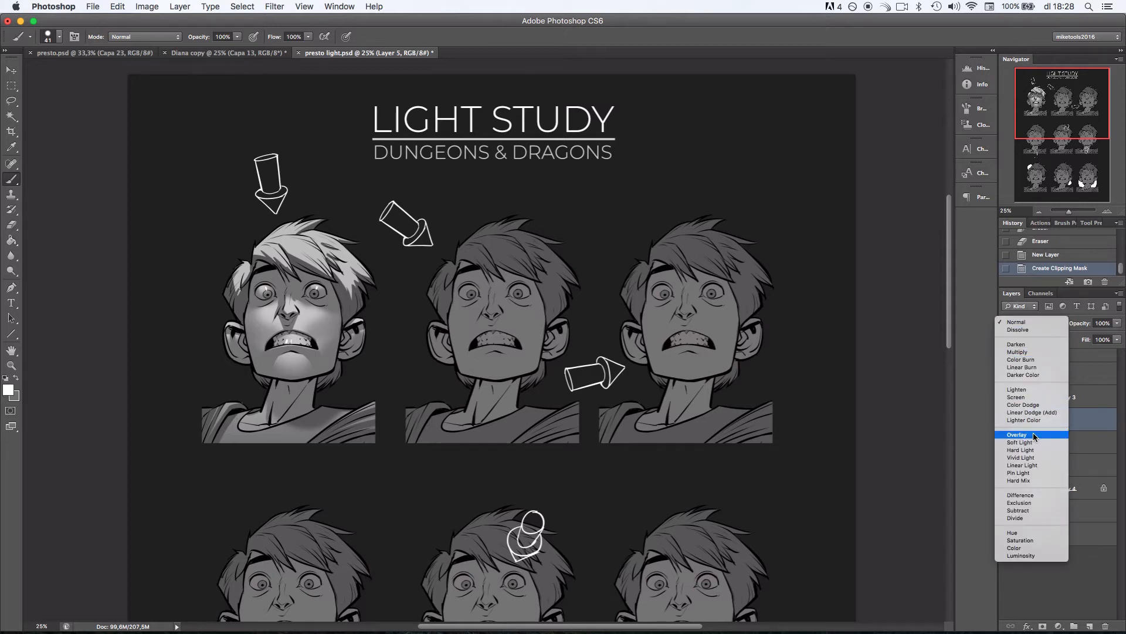
{"action": "left_click", "coordinate": [1034, 434]}
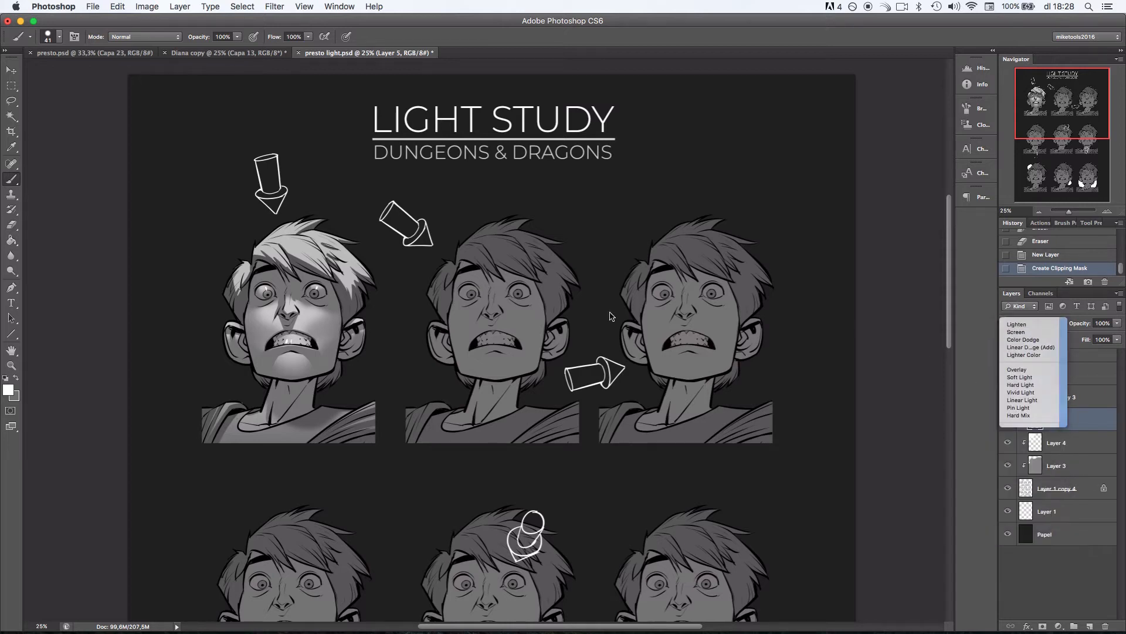
Enlarge the soft 48 px brush tip to 1684 px and brush light over the second head from the arrow's side.
{"action": "right_click", "coordinate": [560, 302]}
{"action": "left_click", "coordinate": [621, 401]}
{"action": "left_click", "coordinate": [677, 330]}
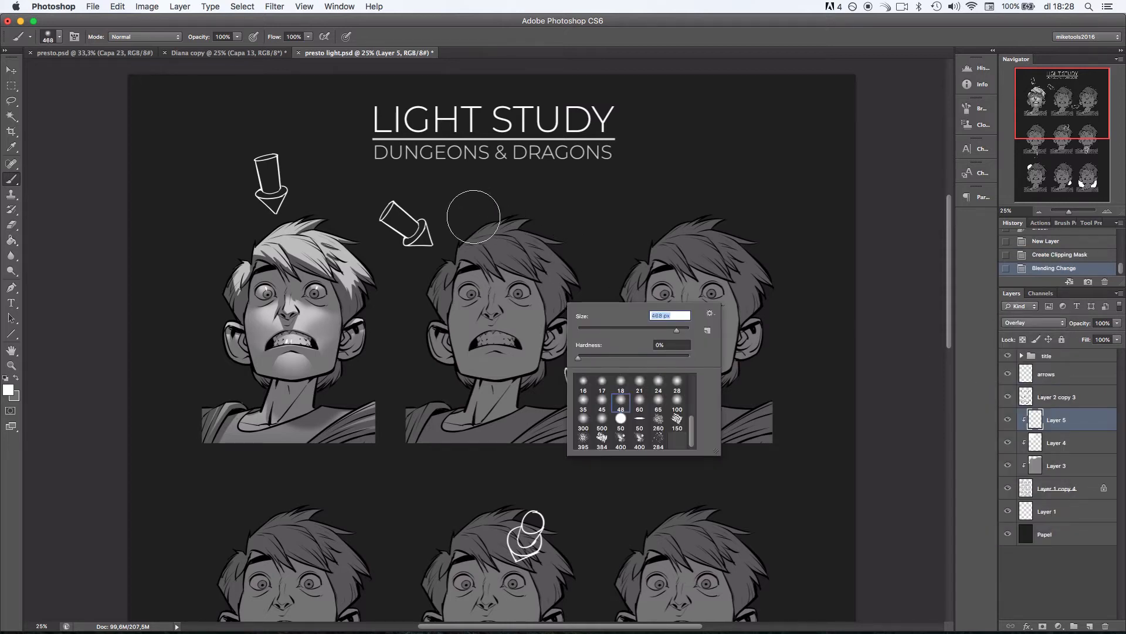
{"action": "left_click", "coordinate": [682, 330]}
{"action": "mouse_move", "coordinate": [444, 235]}
{"action": "left_mouse_down"}
{"action": "mouse_move", "coordinate": [463, 164]}
{"action": "mouse_move", "coordinate": [566, 187]}
{"action": "mouse_move", "coordinate": [431, 217]}
{"action": "mouse_move", "coordinate": [419, 253]}
{"action": "mouse_move", "coordinate": [387, 258]}
{"action": "left_mouse_up"}
{"action": "mouse_move", "coordinate": [406, 337]}
{"action": "left_mouse_down"}
{"action": "mouse_move", "coordinate": [402, 314]}
{"action": "mouse_move", "coordinate": [415, 315]}
{"action": "left_mouse_up"}
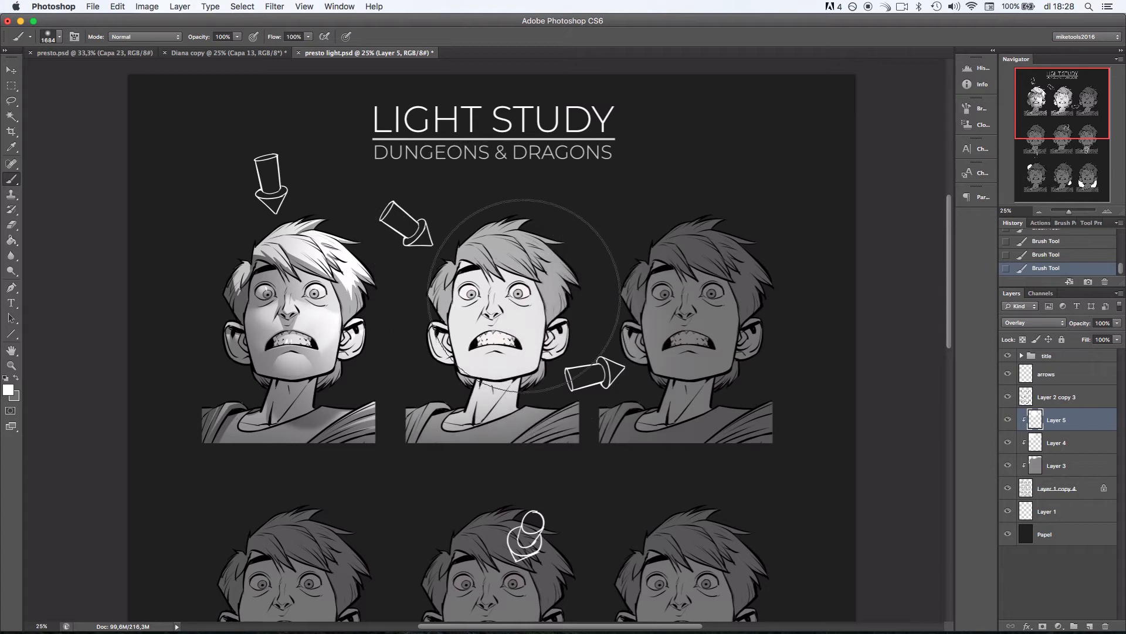
Erase a hard-edged cast shadow beside the second head's nose with the hard round eraser at 32 px.
{"action": "left_click", "coordinate": [1107, 211]}
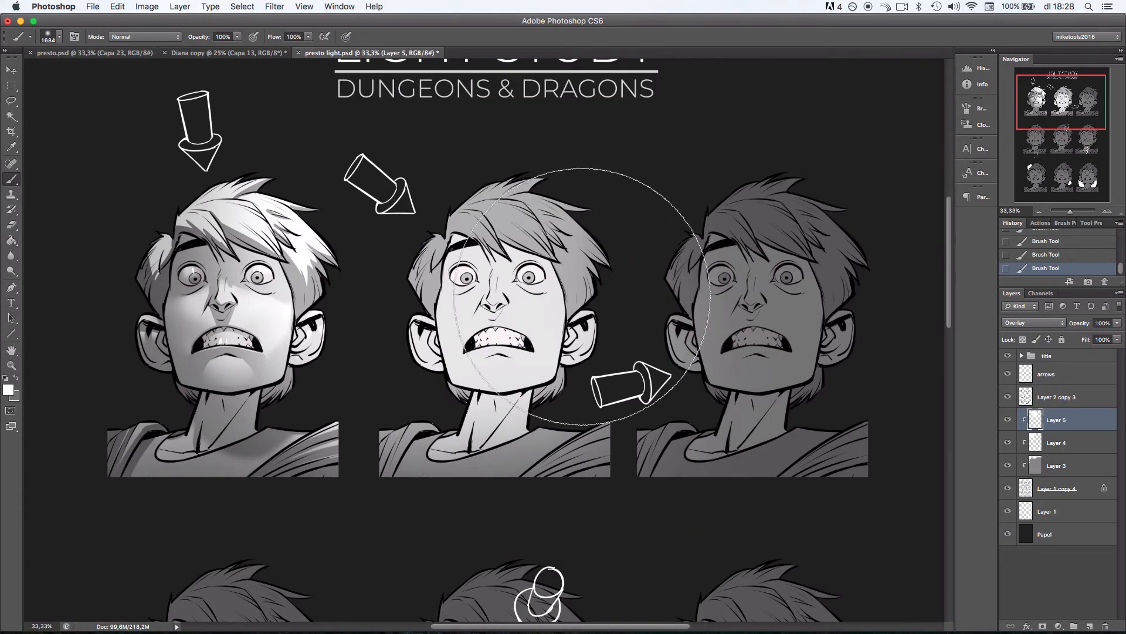
{"action": "key", "text": "e"}
{"action": "right_click", "coordinate": [594, 265]}
{"action": "left_click", "coordinate": [637, 388]}
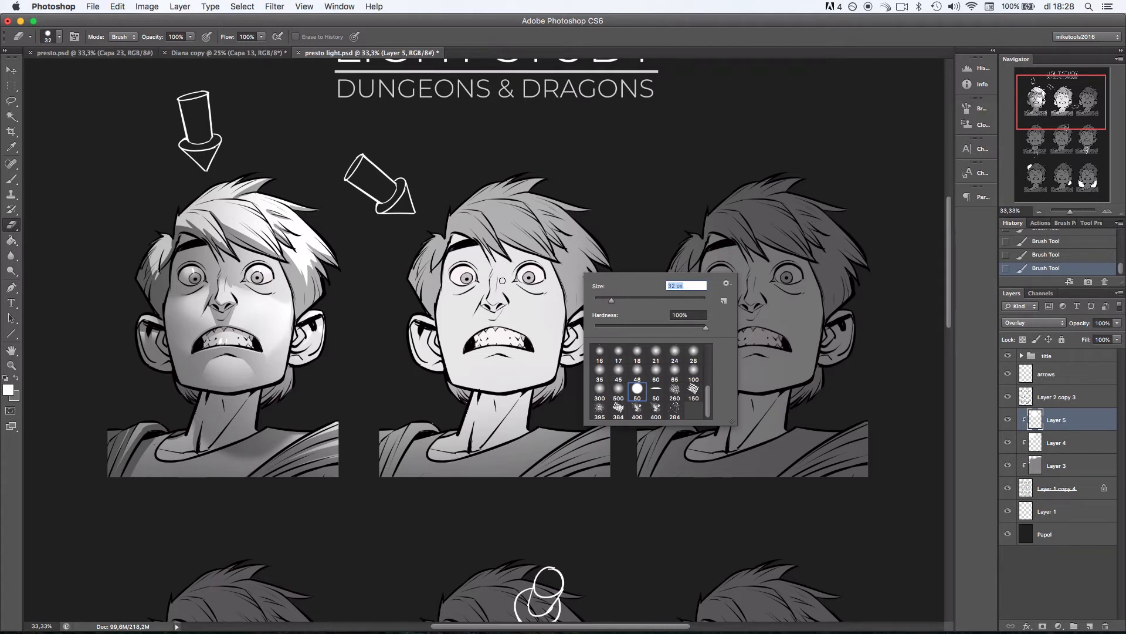
{"action": "key", "text": "Return"}
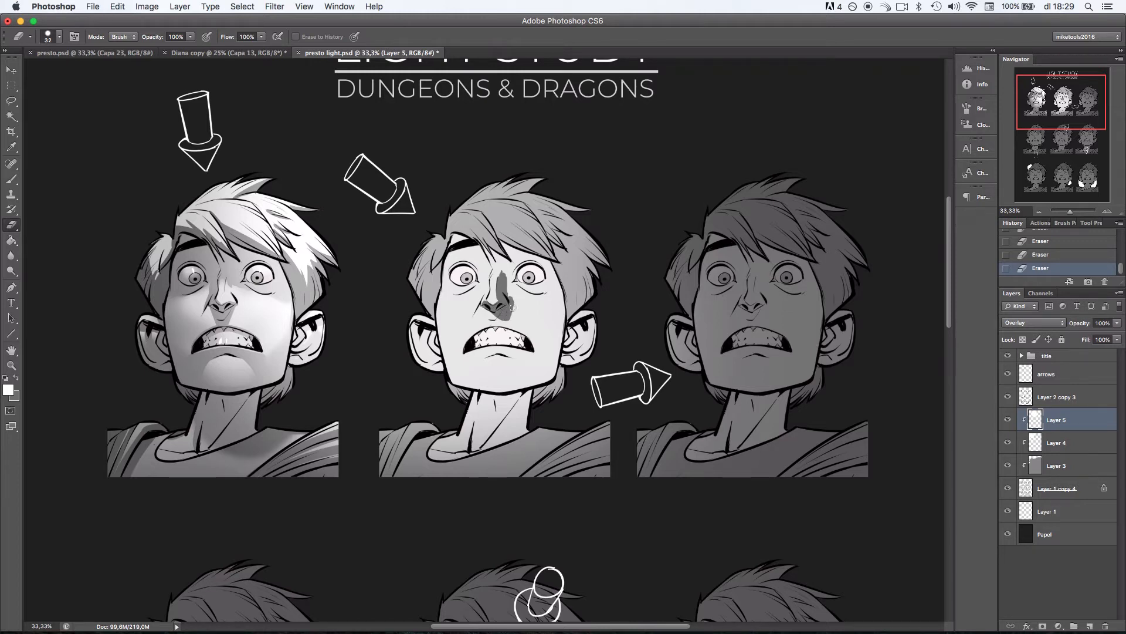
{"action": "key", "text": "super+z"}
{"action": "mouse_move", "coordinate": [515, 293]}
{"action": "left_mouse_down"}
{"action": "mouse_move", "coordinate": [512, 274]}
{"action": "mouse_move", "coordinate": [505, 319]}
{"action": "left_mouse_up"}
Lasso the second head's face from the eye line down along the cheeks and jaw.
{"action": "left_click", "coordinate": [11, 101]}
{"action": "mouse_move", "coordinate": [455, 385]}
{"action": "left_mouse_down"}
{"action": "mouse_move", "coordinate": [511, 396]}
{"action": "mouse_move", "coordinate": [552, 383]}
{"action": "mouse_move", "coordinate": [569, 301]}
{"action": "left_mouse_up"}
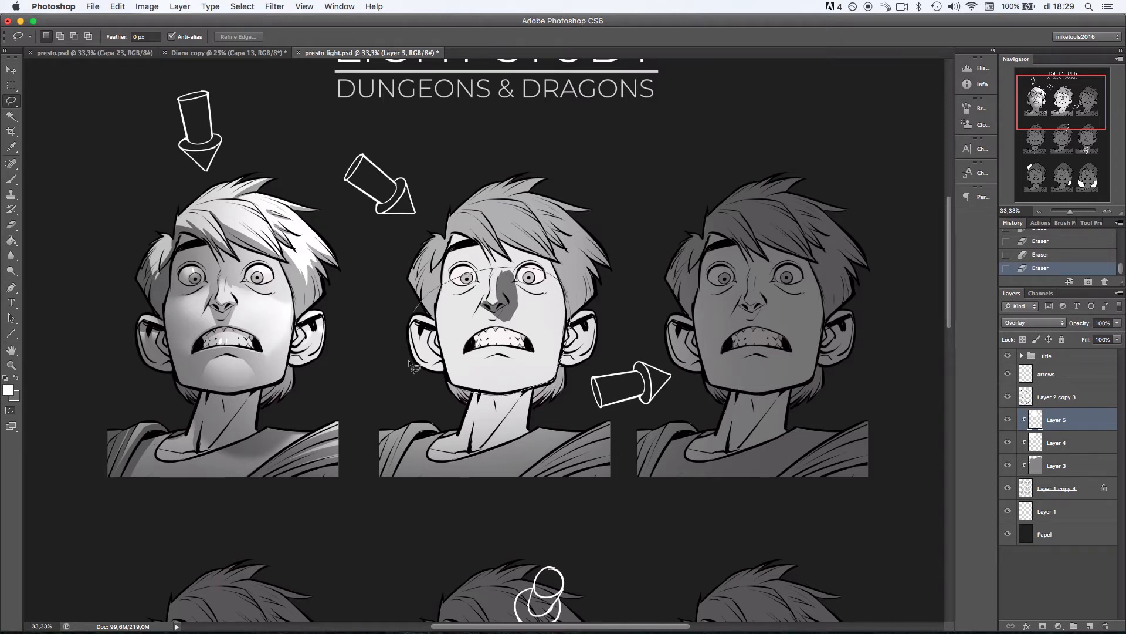
{"action": "left_click_drag", "start_coordinate": [408, 360], "coordinate": [440, 398]}
{"action": "mouse_move", "coordinate": [438, 321]}
{"action": "left_mouse_down"}
{"action": "mouse_move", "coordinate": [432, 399]}
{"action": "mouse_move", "coordinate": [485, 316]}
{"action": "mouse_move", "coordinate": [457, 388]}
{"action": "mouse_move", "coordinate": [446, 381]}
{"action": "mouse_move", "coordinate": [495, 401]}
{"action": "mouse_move", "coordinate": [420, 408]}
{"action": "mouse_move", "coordinate": [487, 386]}
{"action": "mouse_move", "coordinate": [446, 383]}
{"action": "mouse_move", "coordinate": [501, 400]}
{"action": "mouse_move", "coordinate": [445, 405]}
{"action": "left_mouse_up"}
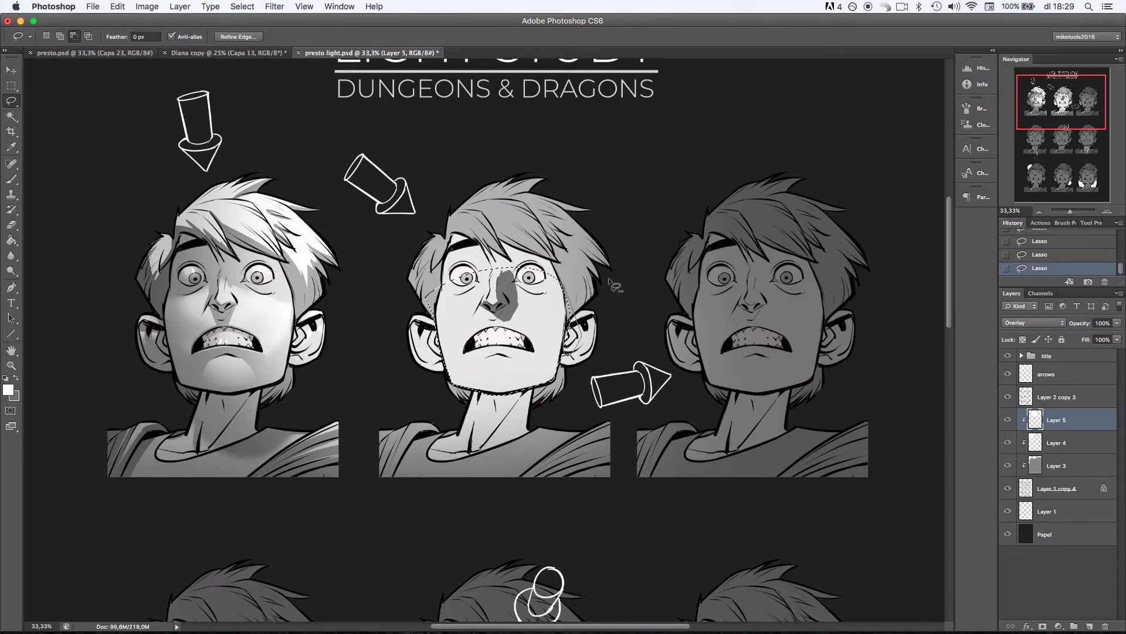
Try a soft 226 px eraser stroke inside the selection, down the cheek facing away from the light, and undo it.
{"action": "key", "text": "e"}
{"action": "right_click", "coordinate": [584, 282]}
{"action": "left_click", "coordinate": [634, 391]}
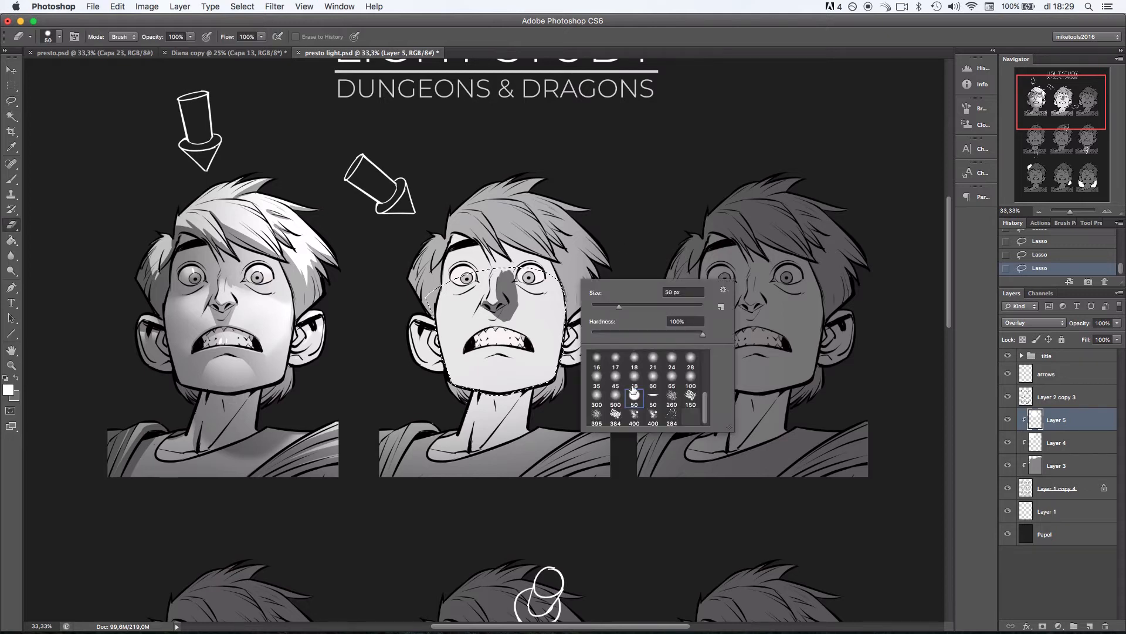
{"action": "mouse_move", "coordinate": [705, 411]}
{"action": "left_mouse_down"}
{"action": "mouse_move", "coordinate": [708, 365]}
{"action": "mouse_move", "coordinate": [707, 412]}
{"action": "left_mouse_up"}
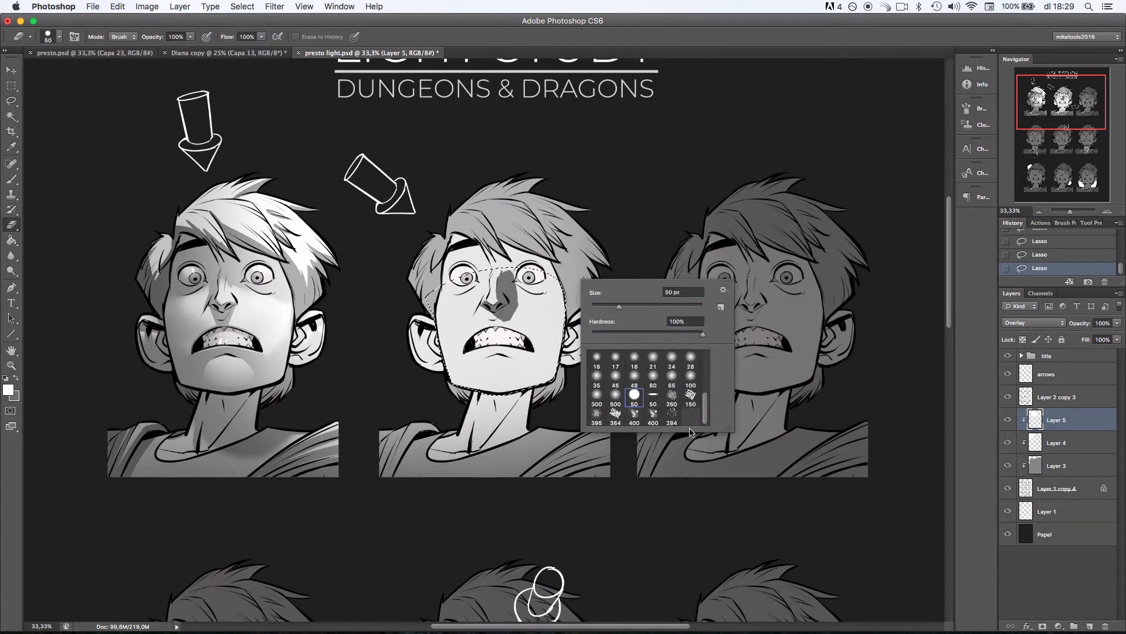
{"action": "left_click", "coordinate": [634, 380]}
{"action": "left_click", "coordinate": [676, 306]}
{"action": "left_click", "coordinate": [579, 253]}
{"action": "left_click_drag", "start_coordinate": [577, 293], "coordinate": [548, 380]}
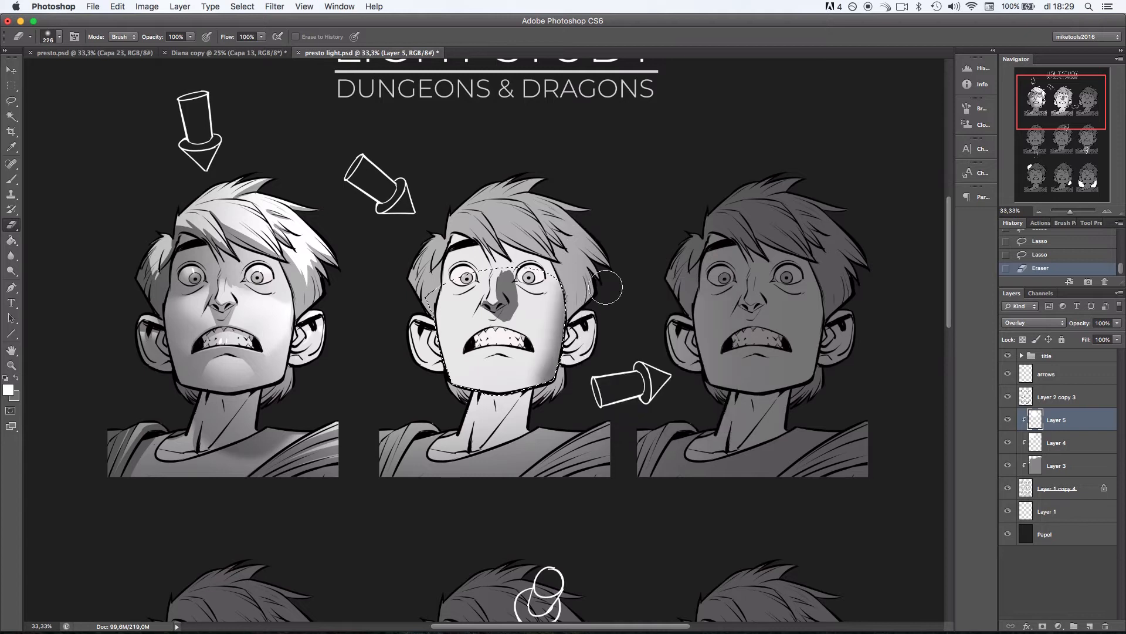
{"action": "key", "text": "super+z"}
Enlarge the soft eraser to 353 px, drop the selection, and fade the light along the second head's far cheek, jaw and hair.
{"action": "right_click", "coordinate": [605, 285]}
{"action": "left_click", "coordinate": [707, 310]}
{"action": "left_click", "coordinate": [598, 244]}
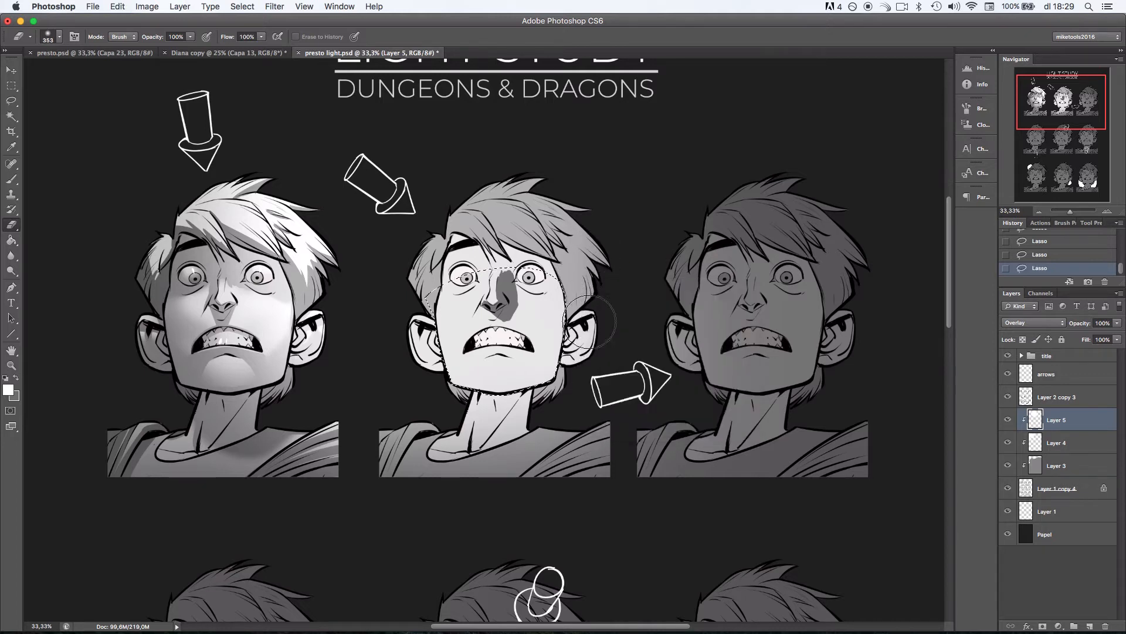
{"action": "mouse_move", "coordinate": [592, 303]}
{"action": "left_mouse_down"}
{"action": "mouse_move", "coordinate": [599, 322]}
{"action": "mouse_move", "coordinate": [539, 434]}
{"action": "mouse_move", "coordinate": [563, 396]}
{"action": "mouse_move", "coordinate": [415, 377]}
{"action": "mouse_move", "coordinate": [606, 327]}
{"action": "mouse_move", "coordinate": [576, 352]}
{"action": "mouse_move", "coordinate": [585, 347]}
{"action": "mouse_move", "coordinate": [613, 265]}
{"action": "mouse_move", "coordinate": [589, 267]}
{"action": "mouse_move", "coordinate": [588, 353]}
{"action": "mouse_move", "coordinate": [573, 364]}
{"action": "left_mouse_up"}
{"action": "key", "text": "super+z"}
{"action": "key", "text": "super+d"}
{"action": "mouse_move", "coordinate": [573, 366]}
{"action": "left_mouse_down"}
{"action": "mouse_move", "coordinate": [570, 393]}
{"action": "mouse_move", "coordinate": [576, 382]}
{"action": "left_mouse_up"}
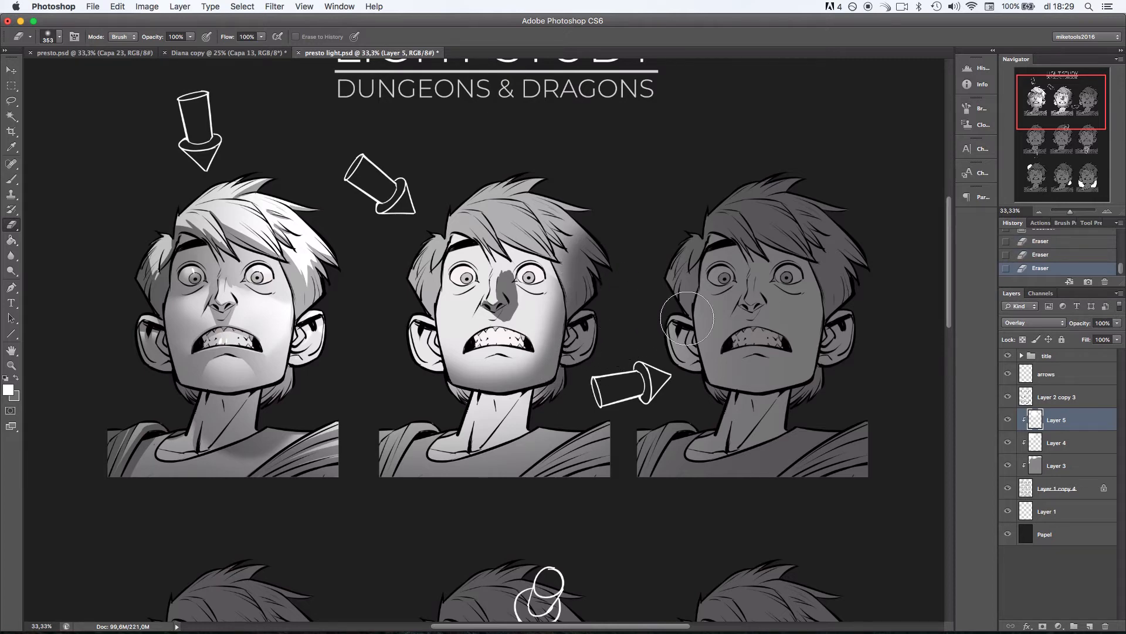
Toggle the visibility of Layer 5, Layer 4 and Layer 2 copy 3 to compare their contribution to the shading.
{"action": "left_click", "coordinate": [1006, 420]}
{"action": "left_click", "coordinate": [1007, 420]}
{"action": "left_click", "coordinate": [1007, 443]}
{"action": "left_click", "coordinate": [1006, 443]}
{"action": "left_click", "coordinate": [1008, 402]}
{"action": "left_click", "coordinate": [1008, 403]}
{"action": "left_click", "coordinate": [1007, 420]}
{"action": "left_click", "coordinate": [1006, 420]}
Lasso around the first and third heads, clear Layer 5's stray light there, deselect, and toggle the layer to check.
{"action": "key", "text": "l"}
{"action": "mouse_move", "coordinate": [426, 117]}
{"action": "left_mouse_down"}
{"action": "mouse_move", "coordinate": [322, 523]}
{"action": "mouse_move", "coordinate": [215, 125]}
{"action": "left_mouse_up"}
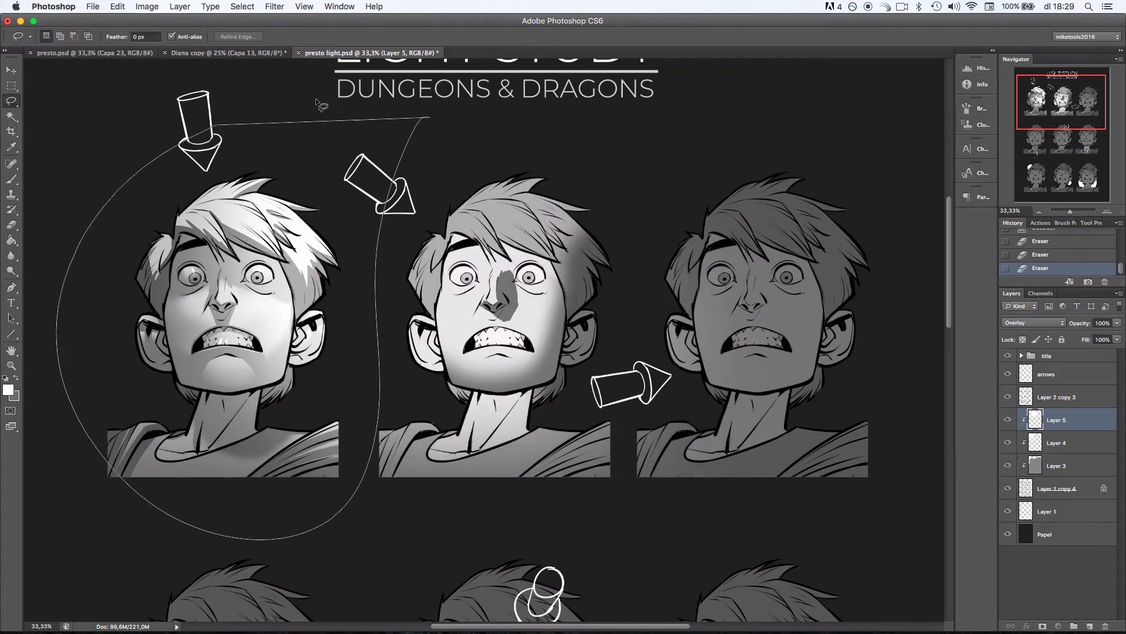
{"action": "left_click_drag", "start_coordinate": [637, 238], "coordinate": [918, 282]}
{"action": "left_click_drag", "start_coordinate": [577, 363], "coordinate": [595, 519]}
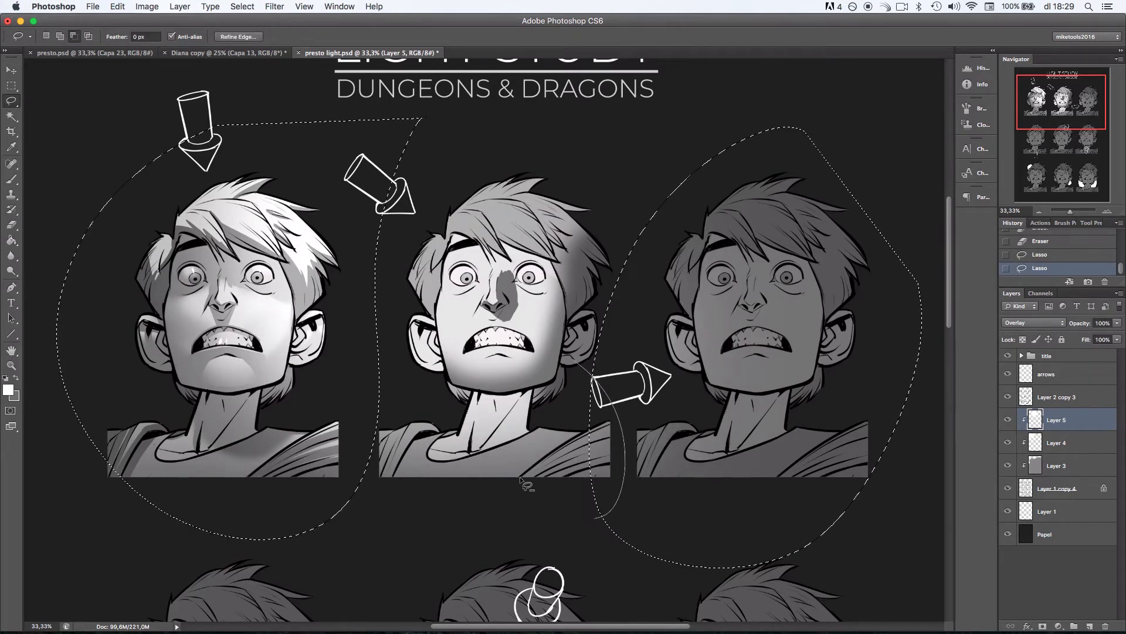
{"action": "key", "text": "Delete"}
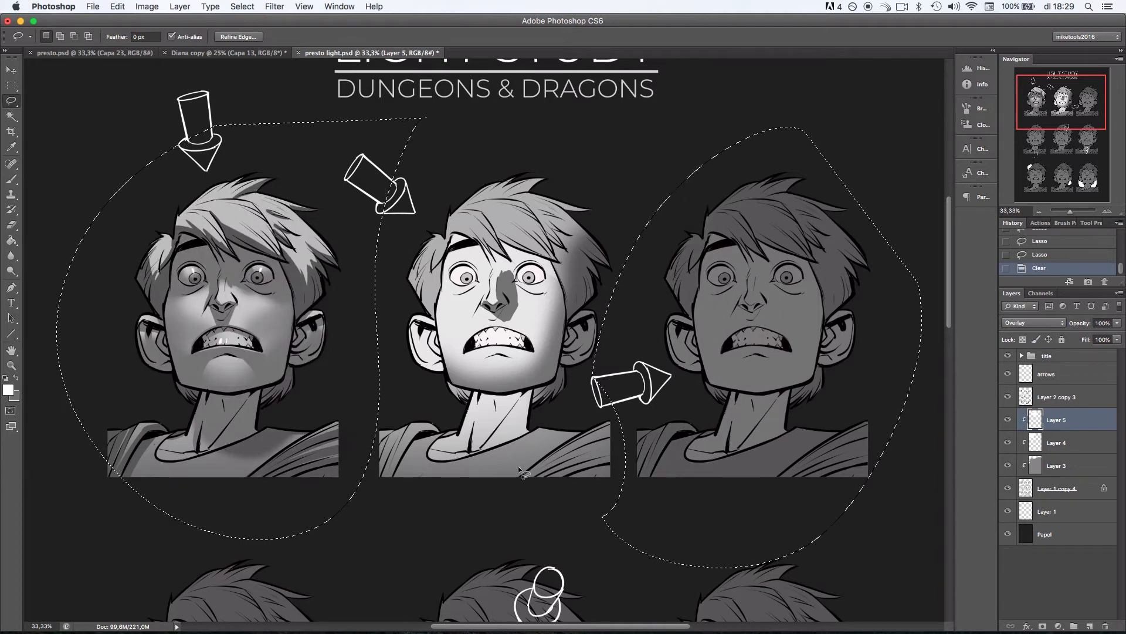
{"action": "key", "text": "super+d"}
{"action": "left_click", "coordinate": [1009, 420]}
{"action": "left_click", "coordinate": [1009, 420]}
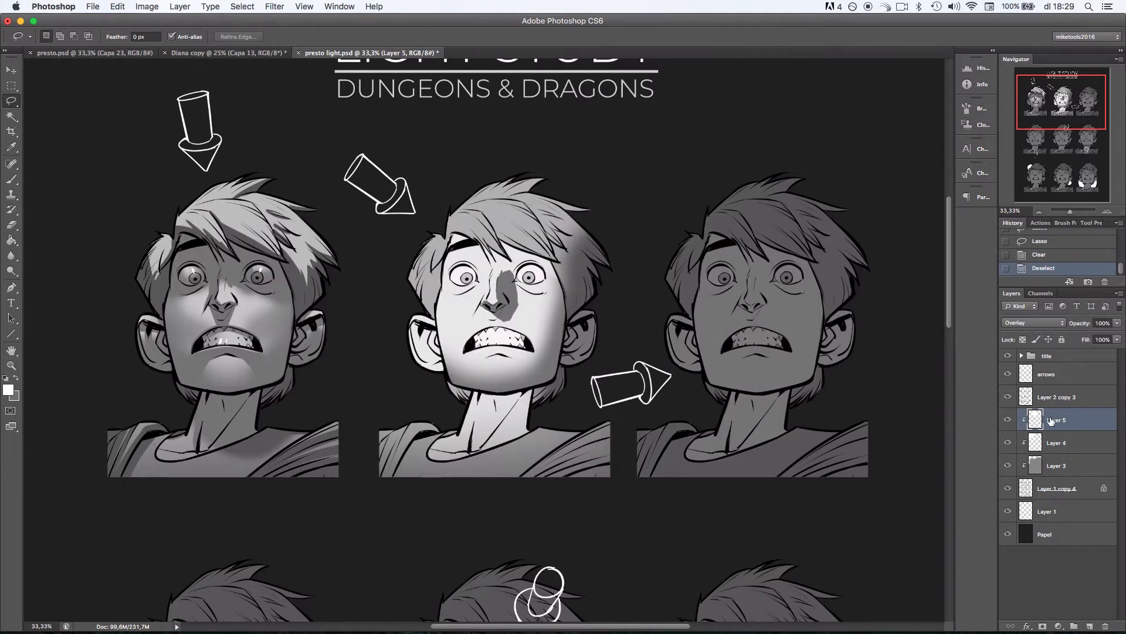
Fade Layer 5's light on the second head's far cheek and lit-side jaw with the 353 px soft eraser, comparing through undo and redo.
{"action": "key", "text": "e"}
{"action": "right_click", "coordinate": [572, 342]}
{"action": "mouse_move", "coordinate": [552, 332]}
{"action": "left_mouse_down"}
{"action": "mouse_move", "coordinate": [554, 386]}
{"action": "mouse_move", "coordinate": [599, 342]}
{"action": "mouse_move", "coordinate": [579, 368]}
{"action": "mouse_move", "coordinate": [587, 333]}
{"action": "mouse_move", "coordinate": [555, 359]}
{"action": "mouse_move", "coordinate": [564, 345]}
{"action": "mouse_move", "coordinate": [598, 328]}
{"action": "left_mouse_up"}
{"action": "key", "text": "super+z"}
{"action": "key", "text": "super+z"}
{"action": "key", "text": "super+z"}
{"action": "key", "text": "super+z"}
{"action": "mouse_move", "coordinate": [443, 358]}
{"action": "left_mouse_down"}
{"action": "mouse_move", "coordinate": [454, 387]}
{"action": "mouse_move", "coordinate": [478, 360]}
{"action": "mouse_move", "coordinate": [474, 391]}
{"action": "left_mouse_up"}
{"action": "key", "text": "super+z"}
{"action": "key", "text": "super+z"}
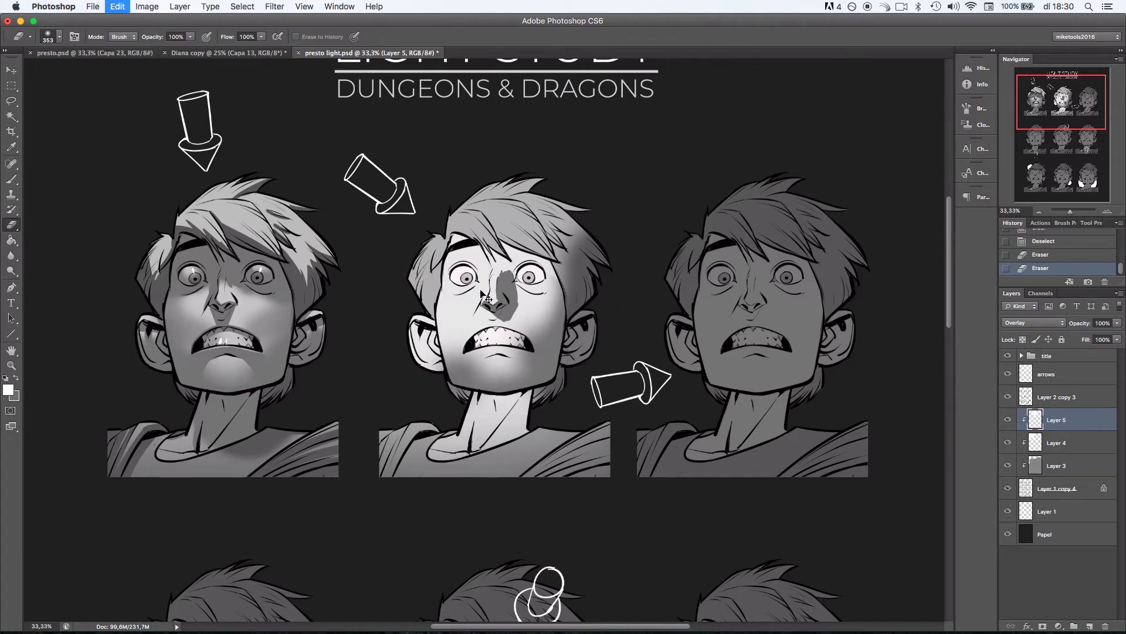
Lower the eraser opacity to 71% and fade the light further along the second head's lit-side jaw.
{"action": "left_click_drag", "start_coordinate": [190, 36], "coordinate": [176, 53]}
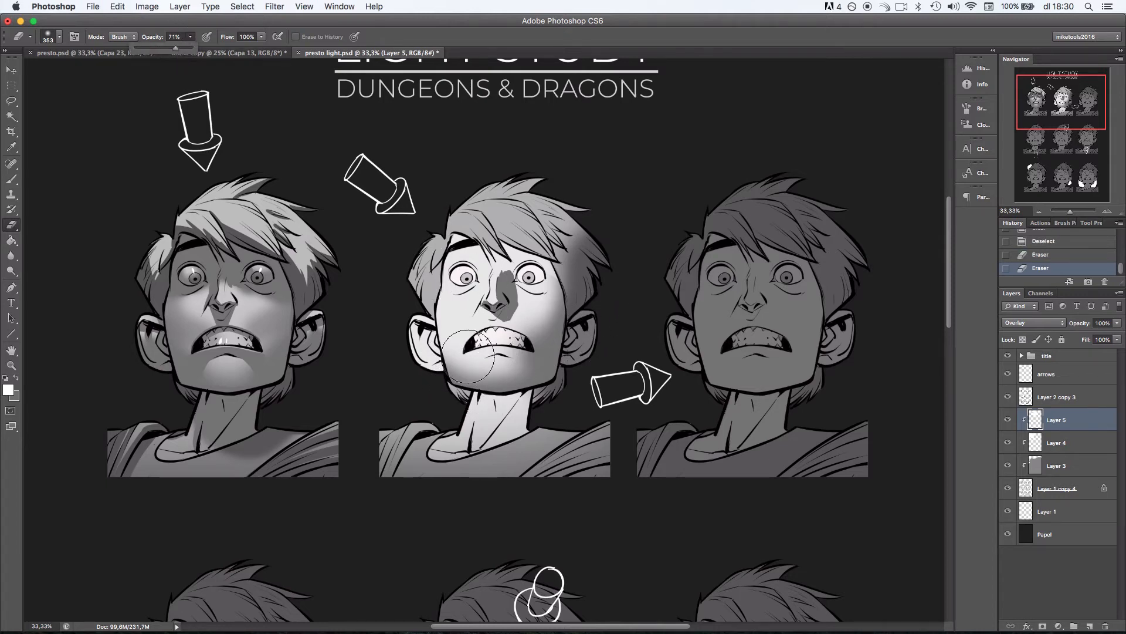
{"action": "left_click_drag", "start_coordinate": [468, 356], "coordinate": [463, 369]}
{"action": "mouse_move", "coordinate": [450, 361]}
{"action": "left_mouse_down"}
{"action": "mouse_move", "coordinate": [444, 387]}
{"action": "mouse_move", "coordinate": [466, 400]}
{"action": "left_mouse_up"}
{"action": "key", "text": "super+z"}
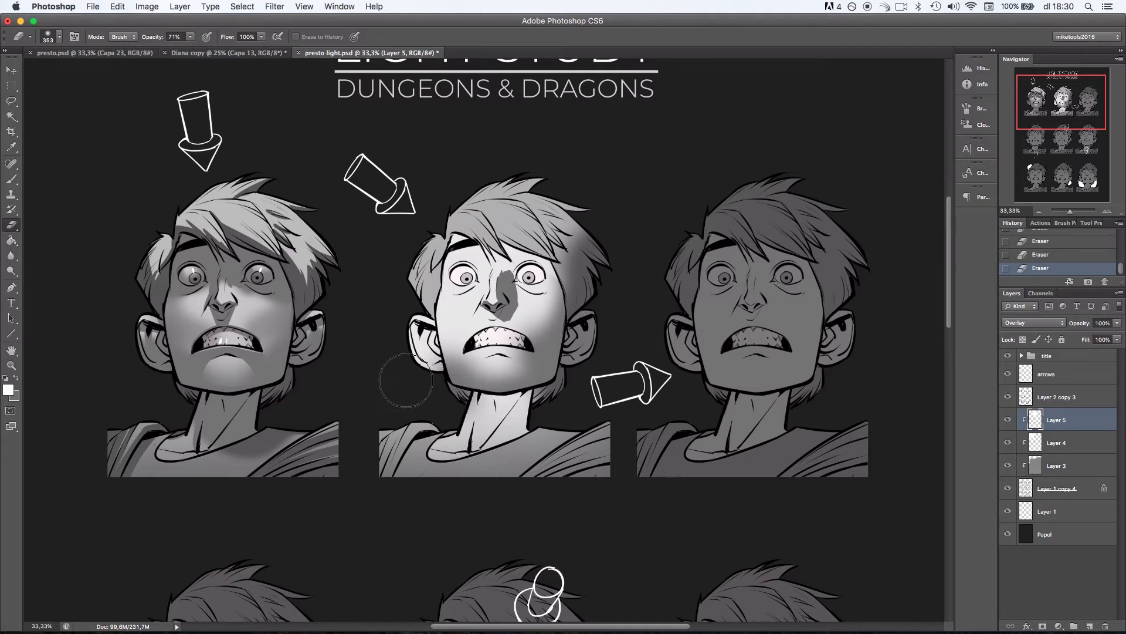
Switch to a hard round 108 px eraser and cut the chin's cast shadow across the second figure's neck.
{"action": "right_click", "coordinate": [572, 334]}
{"action": "left_click", "coordinate": [630, 441]}
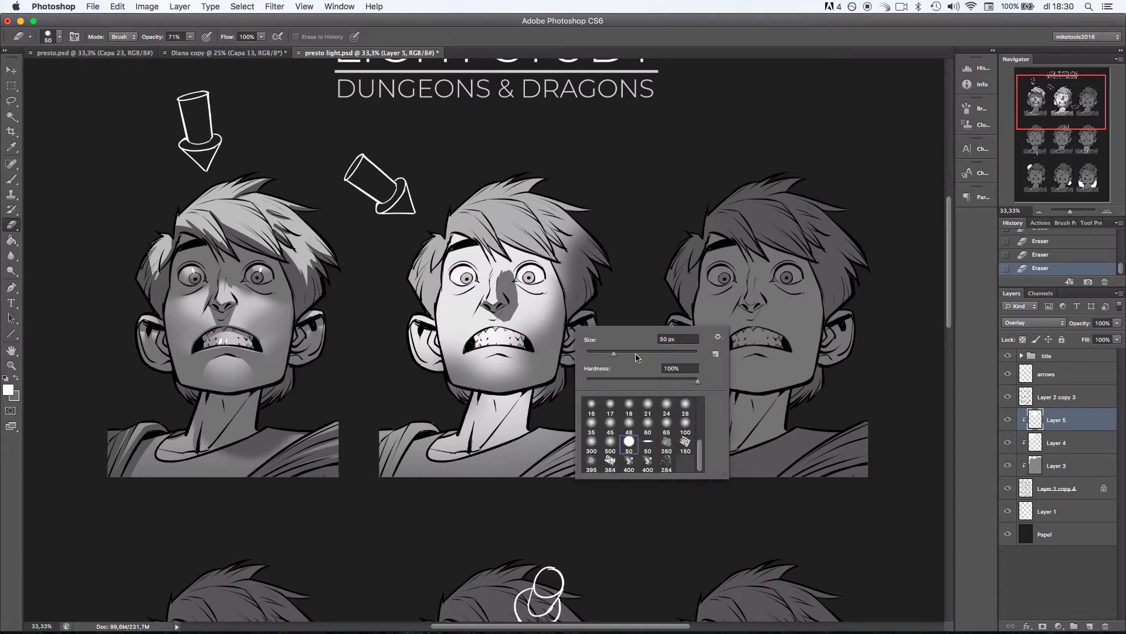
{"action": "left_click", "coordinate": [638, 354]}
{"action": "left_click_drag", "start_coordinate": [473, 396], "coordinate": [538, 403]}
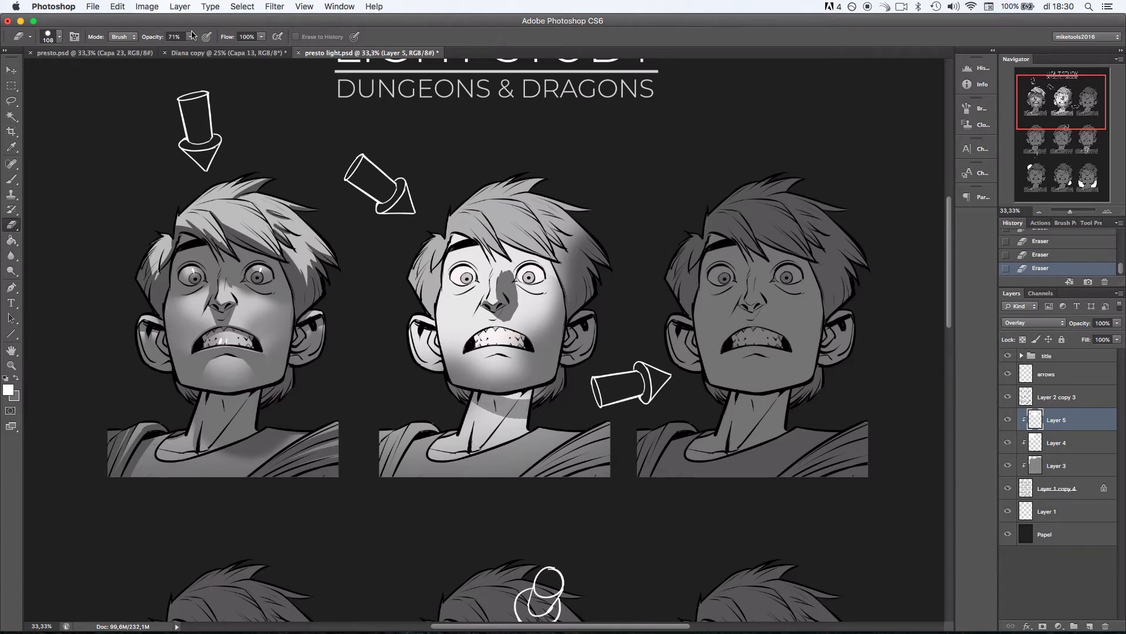
Raise the eraser opacity to 100% and redo the cast shadow's hard edge across the second figure's neck, collar and shoulder.
{"action": "left_click_drag", "start_coordinate": [190, 37], "coordinate": [208, 47]}
{"action": "mouse_move", "coordinate": [466, 388]}
{"action": "left_mouse_down"}
{"action": "mouse_move", "coordinate": [544, 393]}
{"action": "mouse_move", "coordinate": [530, 405]}
{"action": "mouse_move", "coordinate": [564, 422]}
{"action": "left_mouse_up"}
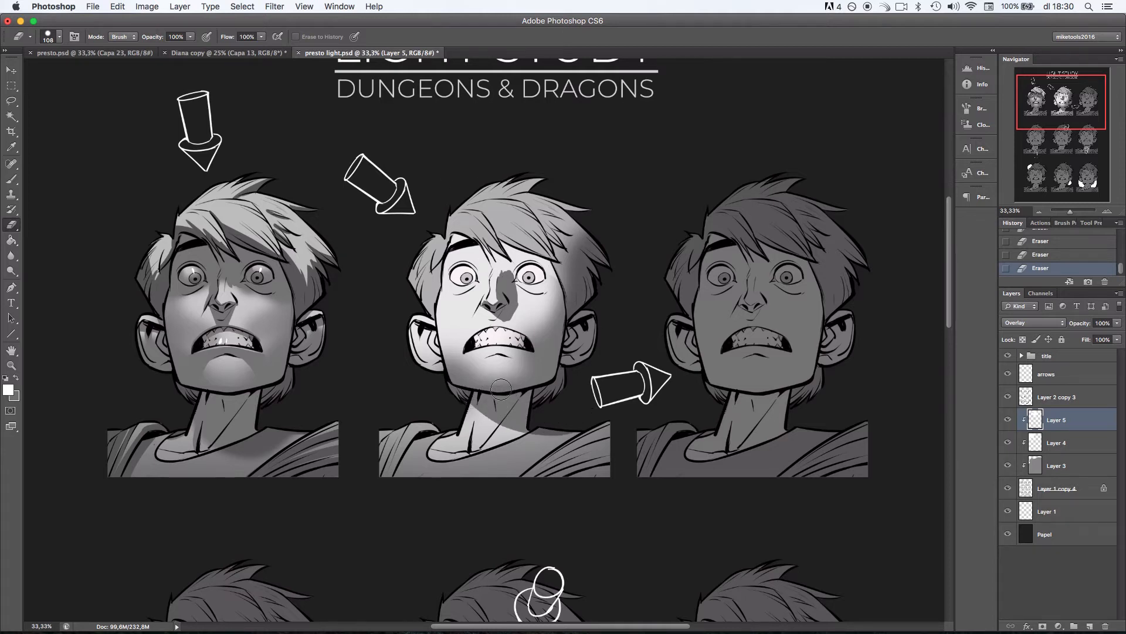
{"action": "mouse_move", "coordinate": [501, 388]}
{"action": "left_mouse_down"}
{"action": "mouse_move", "coordinate": [557, 422]}
{"action": "mouse_move", "coordinate": [473, 396]}
{"action": "mouse_move", "coordinate": [578, 426]}
{"action": "mouse_move", "coordinate": [496, 413]}
{"action": "mouse_move", "coordinate": [567, 424]}
{"action": "left_mouse_up"}
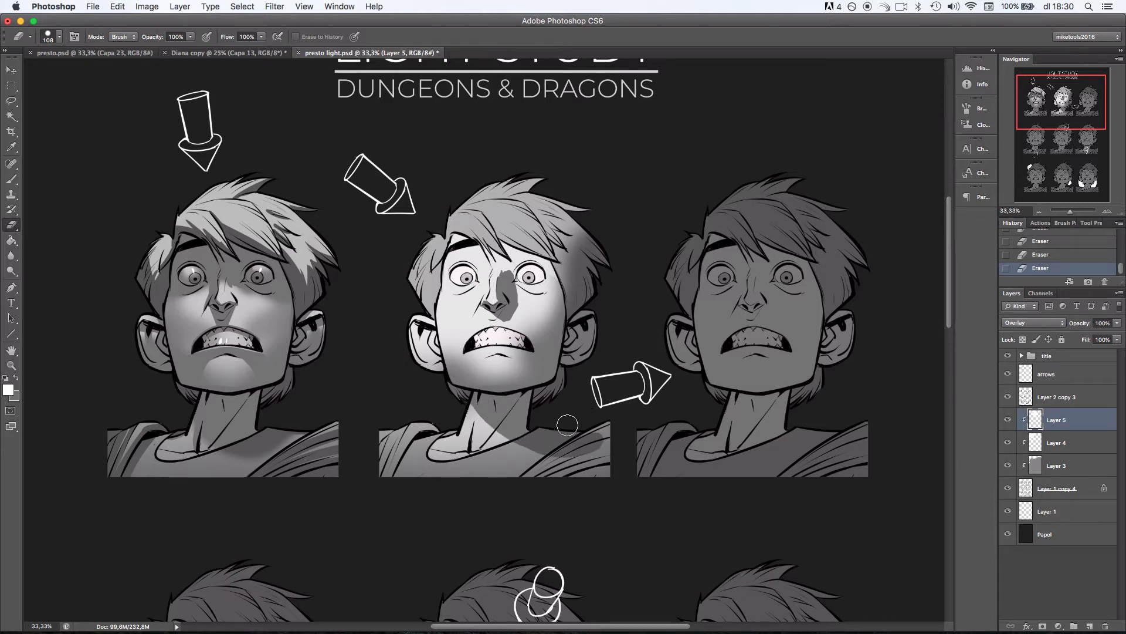
{"action": "key", "text": "super+z"}
{"action": "key", "text": "alt+super+z"}
{"action": "key", "text": "alt+super+z"}
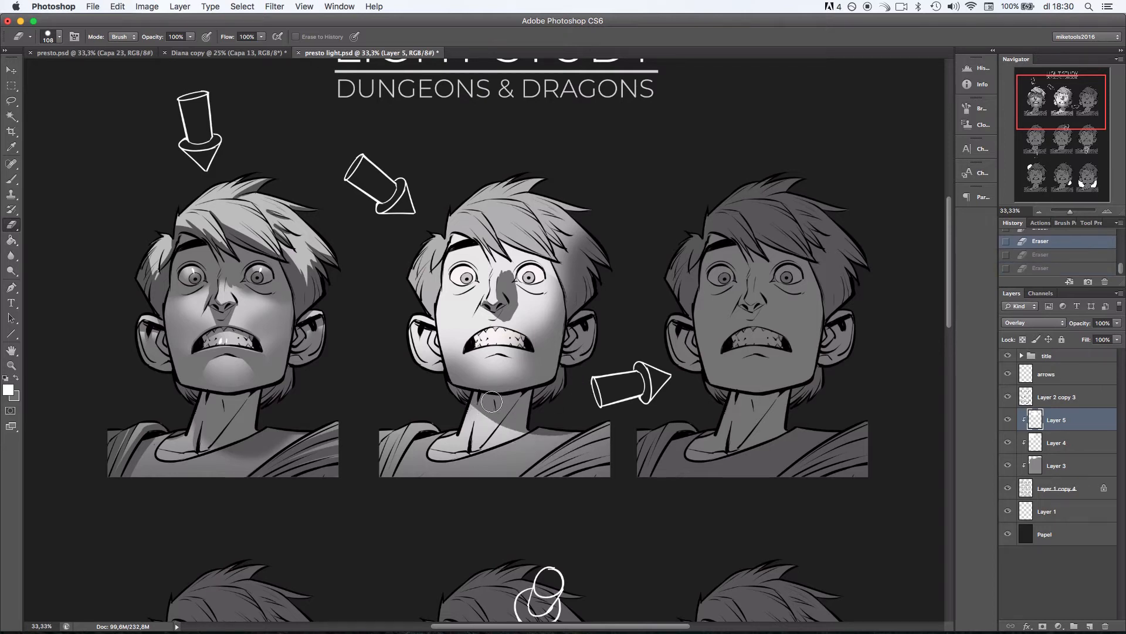
{"action": "left_click_drag", "start_coordinate": [492, 402], "coordinate": [587, 443]}
{"action": "key", "text": "alt+super+z"}
{"action": "key", "text": "shift+super+z"}
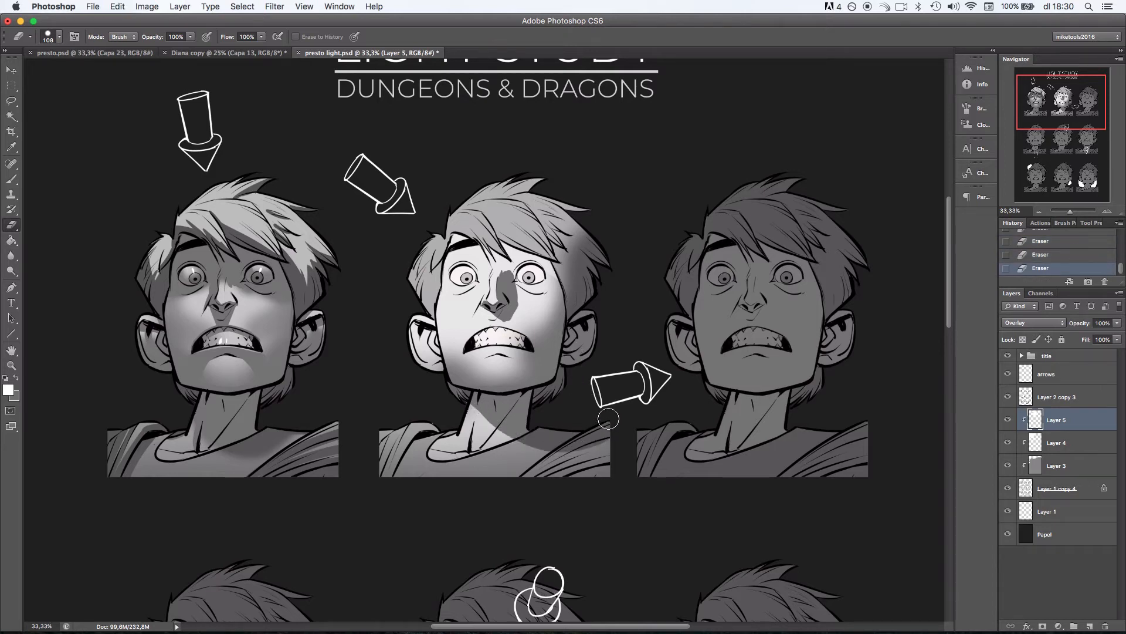
Soften the light on the second head's far temple and hair with a soft eraser at 60 px and 132 px.
{"action": "right_click", "coordinate": [578, 250]}
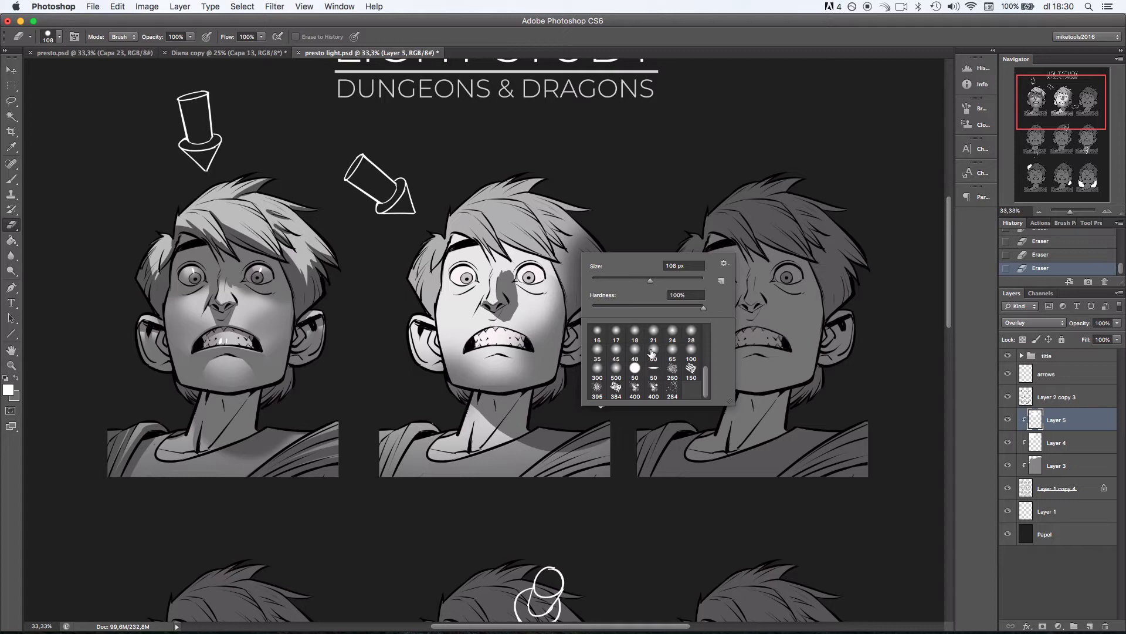
{"action": "left_click", "coordinate": [653, 352]}
{"action": "left_click", "coordinate": [550, 271]}
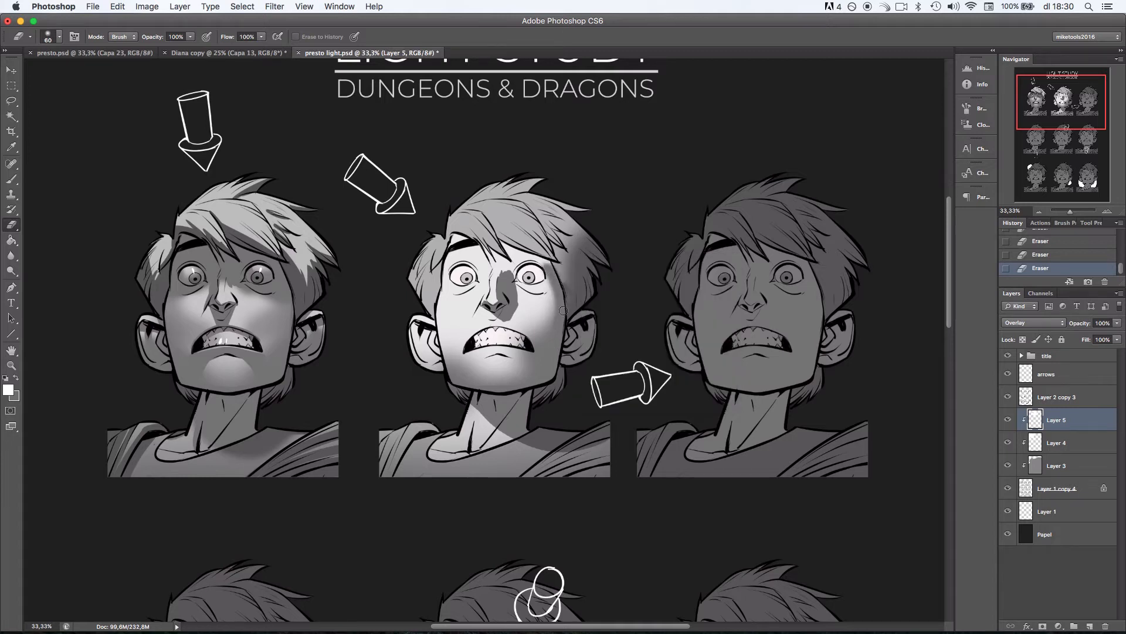
{"action": "mouse_move", "coordinate": [567, 271]}
{"action": "left_mouse_down"}
{"action": "mouse_move", "coordinate": [562, 255]}
{"action": "mouse_move", "coordinate": [568, 279]}
{"action": "left_mouse_up"}
{"action": "right_click", "coordinate": [565, 274]}
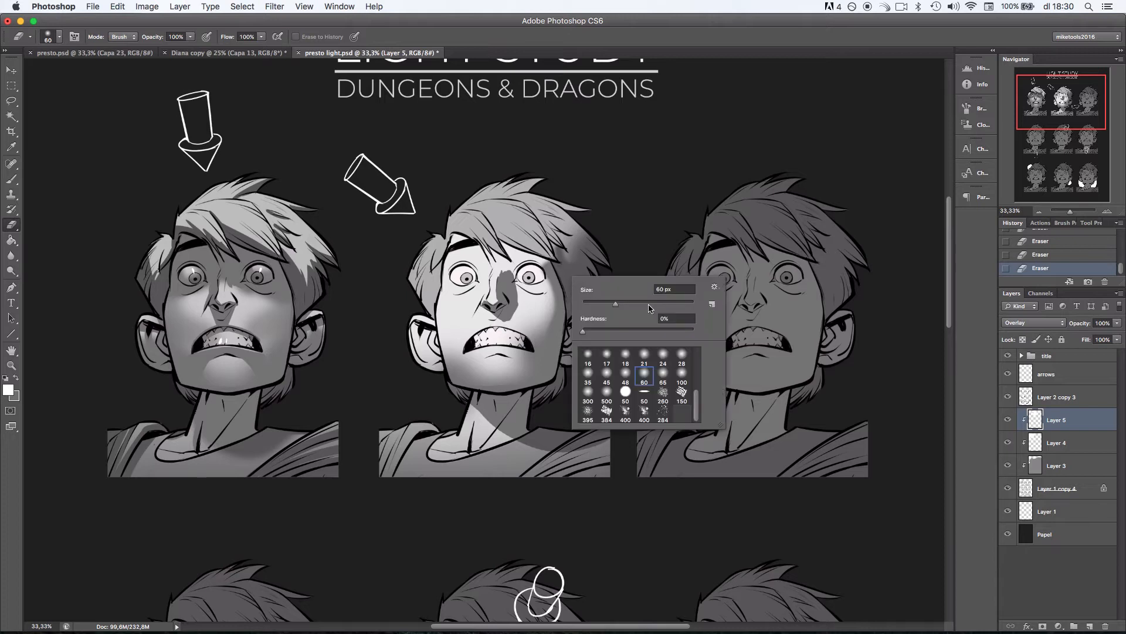
{"action": "left_click", "coordinate": [649, 303]}
{"action": "left_click", "coordinate": [556, 291]}
{"action": "key", "text": "super+z"}
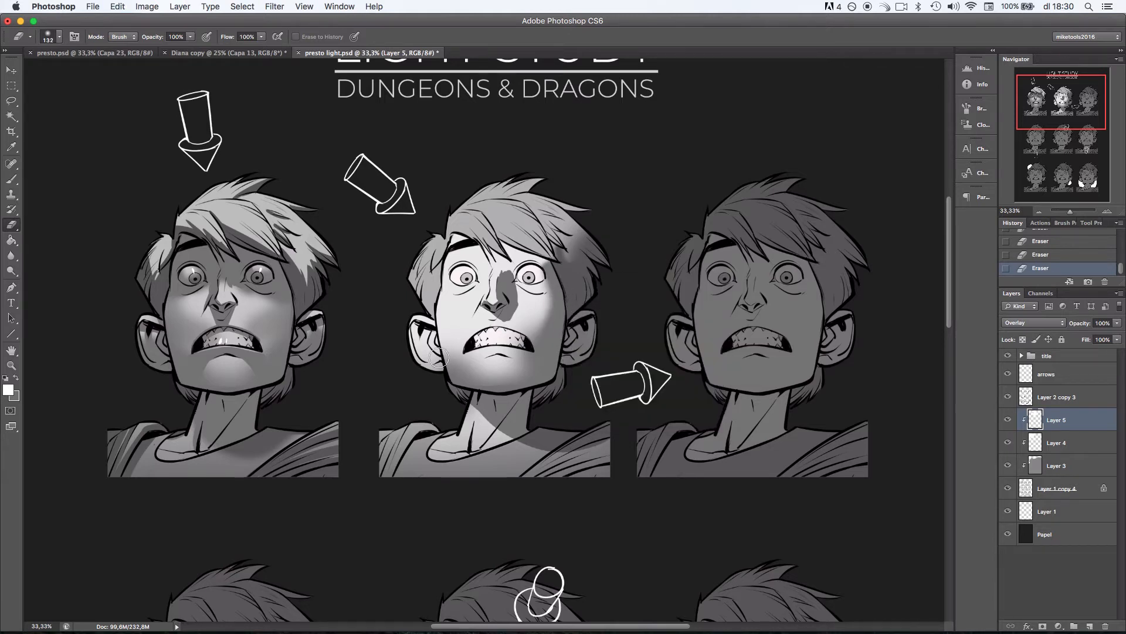
Lasso the second head's face and fade the lit-side jaw inside it with a soft eraser at 193 px and 146 px.
{"action": "right_click", "coordinate": [485, 302]}
{"action": "left_click", "coordinate": [574, 330]}
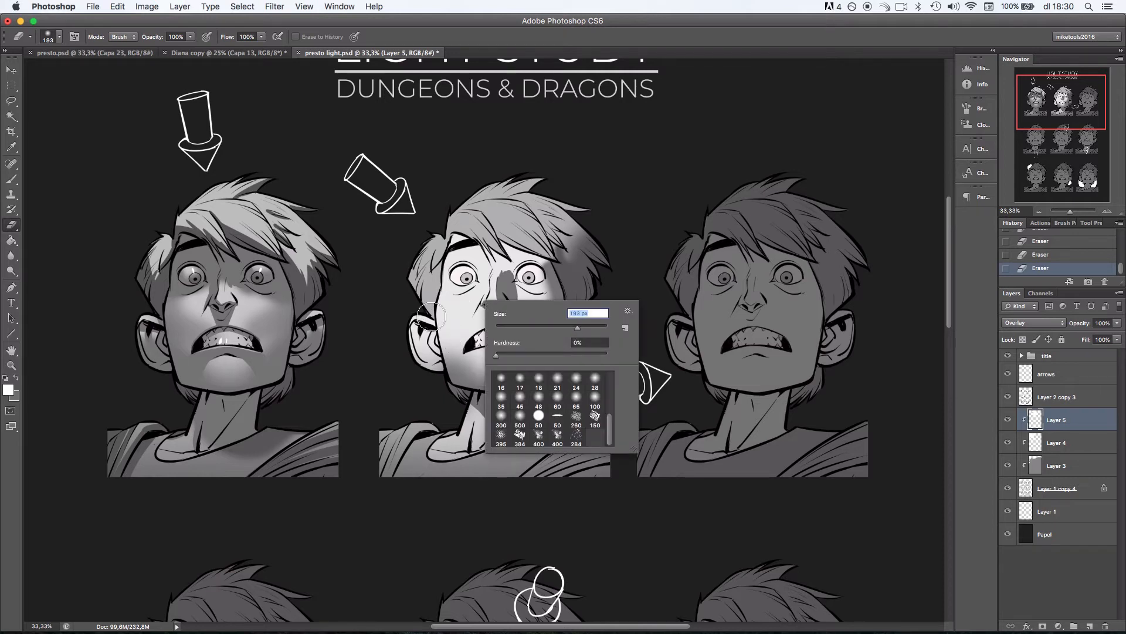
{"action": "left_click", "coordinate": [449, 340]}
{"action": "left_click", "coordinate": [11, 101]}
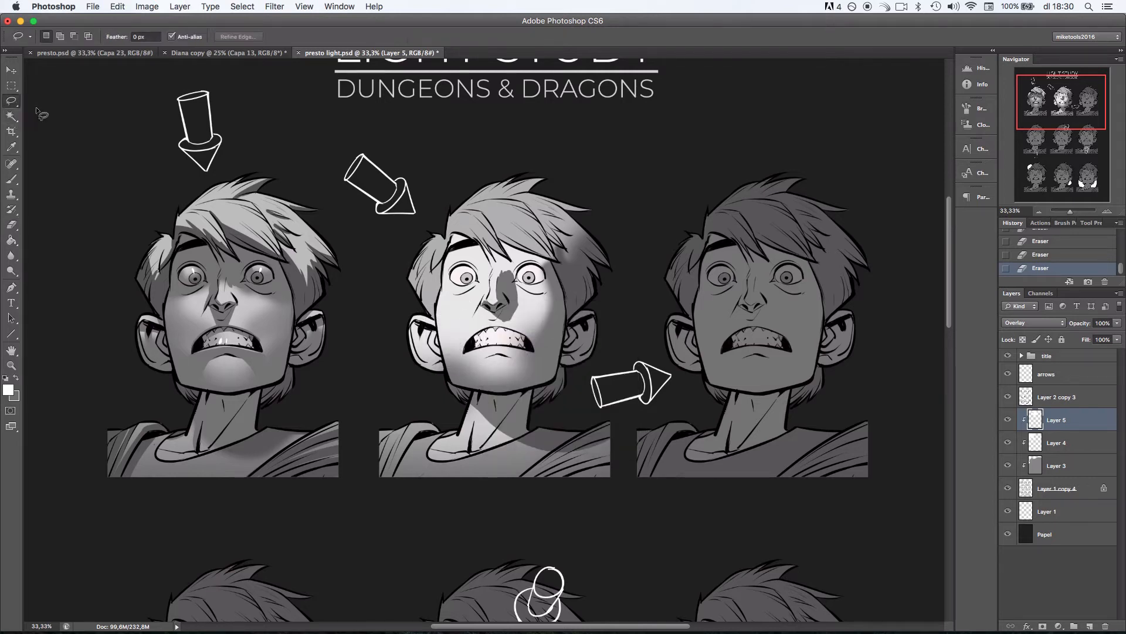
{"action": "mouse_move", "coordinate": [441, 342]}
{"action": "left_mouse_down"}
{"action": "mouse_move", "coordinate": [450, 384]}
{"action": "mouse_move", "coordinate": [509, 386]}
{"action": "mouse_move", "coordinate": [523, 238]}
{"action": "mouse_move", "coordinate": [445, 241]}
{"action": "left_mouse_up"}
{"action": "left_click", "coordinate": [11, 225]}
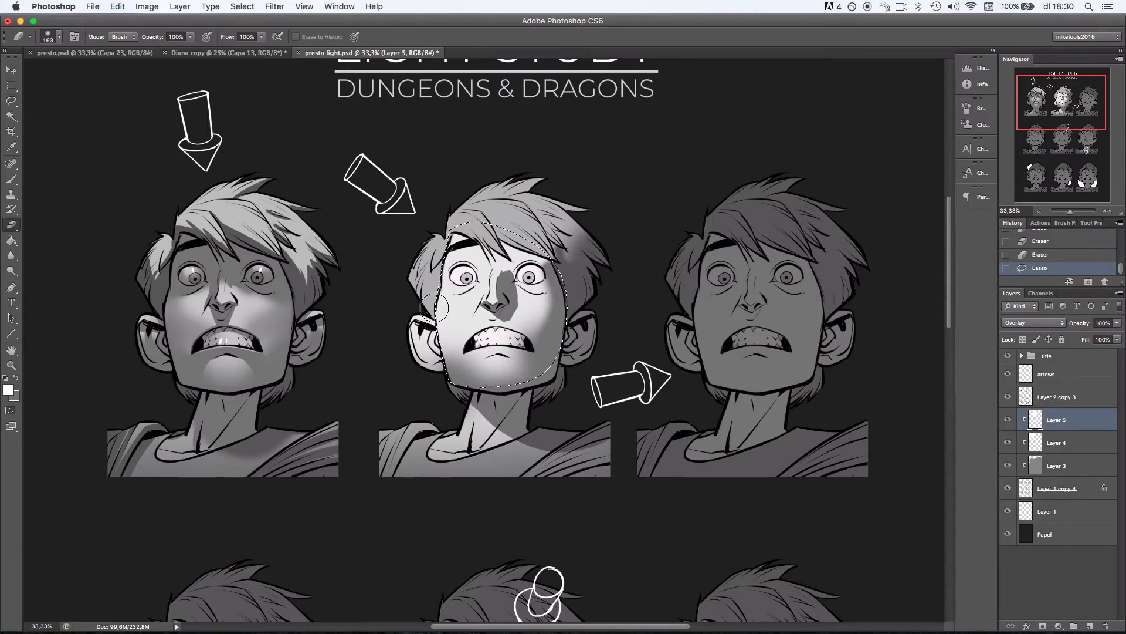
{"action": "mouse_move", "coordinate": [430, 342]}
{"action": "left_mouse_down"}
{"action": "mouse_move", "coordinate": [445, 300]}
{"action": "mouse_move", "coordinate": [446, 393]}
{"action": "left_mouse_up"}
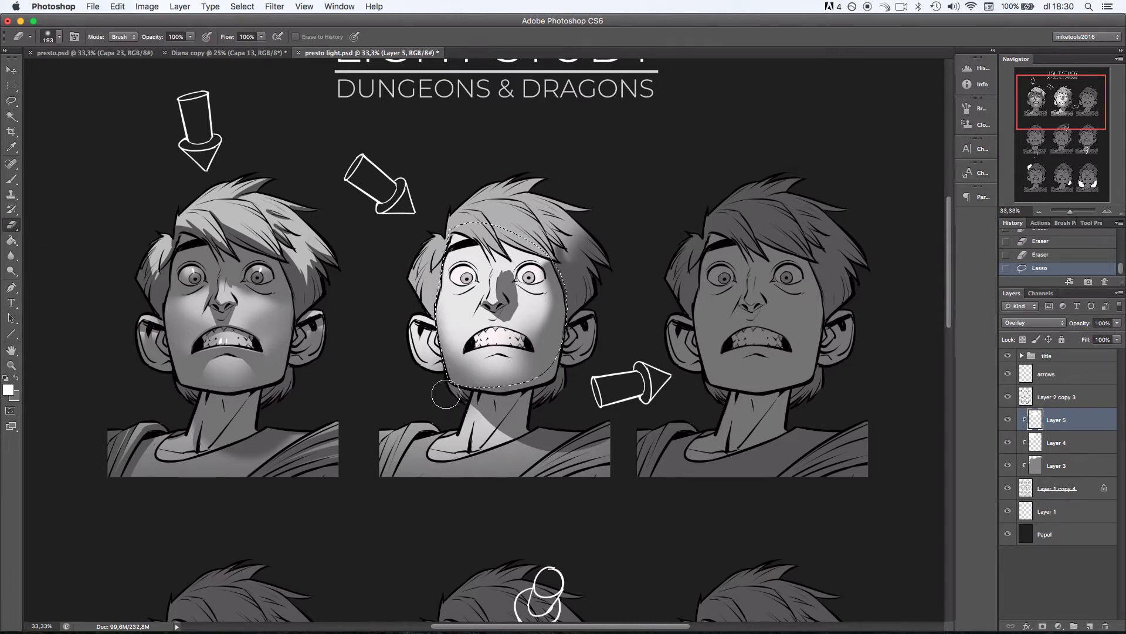
{"action": "right_click", "coordinate": [469, 299]}
{"action": "left_click_drag", "start_coordinate": [568, 339], "coordinate": [552, 339]}
{"action": "left_click_drag", "start_coordinate": [411, 340], "coordinate": [434, 393]}
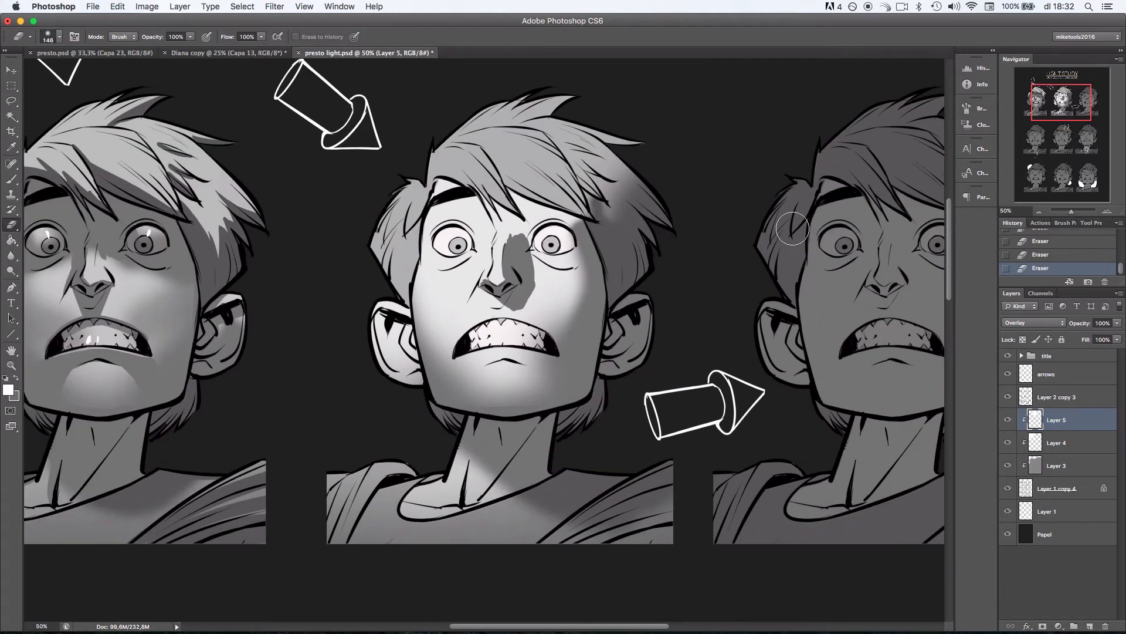
Choose the hard round 50 px eraser and start cutting the fringe's cast shadow onto the second head's forehead.
{"action": "right_click", "coordinate": [602, 261]}
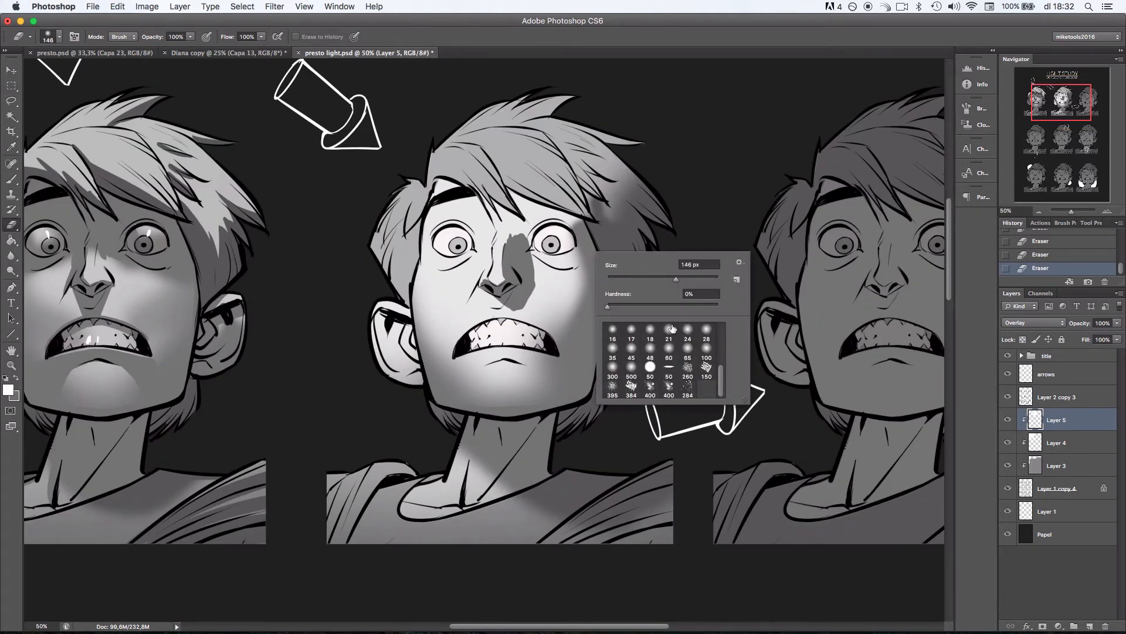
{"action": "left_click", "coordinate": [650, 368]}
{"action": "key", "text": "super+z"}
{"action": "mouse_move", "coordinate": [518, 188]}
{"action": "left_mouse_down"}
{"action": "mouse_move", "coordinate": [581, 223]}
{"action": "mouse_move", "coordinate": [506, 179]}
{"action": "mouse_move", "coordinate": [584, 224]}
{"action": "mouse_move", "coordinate": [531, 201]}
{"action": "mouse_move", "coordinate": [490, 160]}
{"action": "mouse_move", "coordinate": [544, 202]}
{"action": "mouse_move", "coordinate": [502, 170]}
{"action": "mouse_move", "coordinate": [581, 246]}
{"action": "left_mouse_up"}
{"action": "left_click_drag", "start_coordinate": [684, 222], "coordinate": [773, 280]}
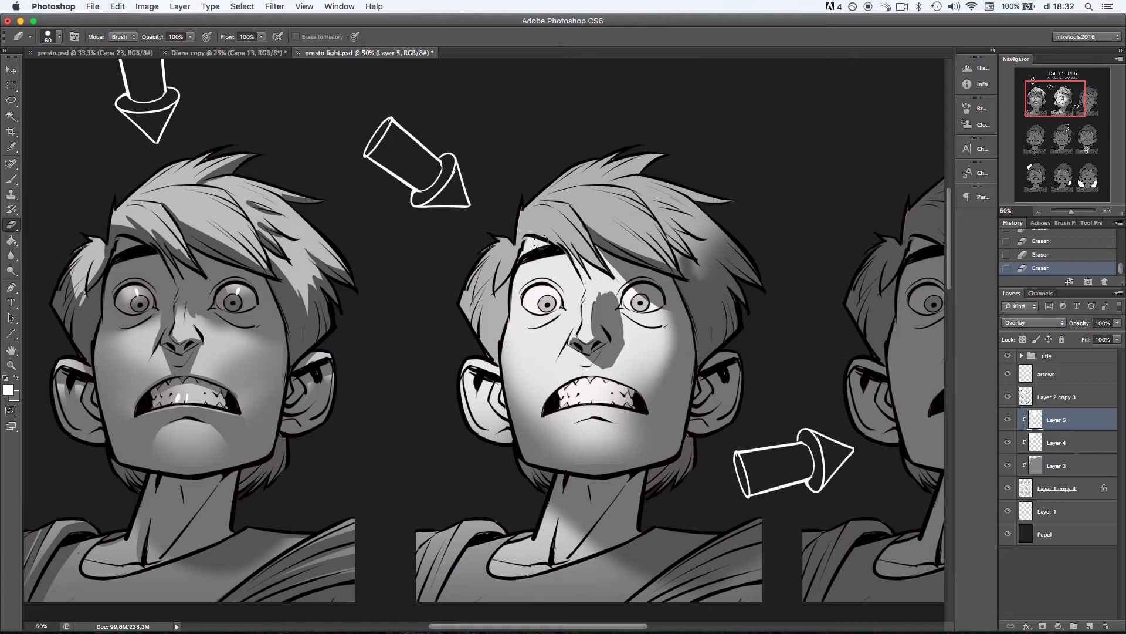
Rework the hard cast shadow beneath the second head's fringe, retrying strokes from the near brow to the nose bridge.
{"action": "left_click_drag", "start_coordinate": [535, 235], "coordinate": [593, 272]}
{"action": "key", "text": "super+z"}
{"action": "mouse_move", "coordinate": [536, 235]}
{"action": "left_mouse_down"}
{"action": "mouse_move", "coordinate": [588, 279]}
{"action": "mouse_move", "coordinate": [565, 247]}
{"action": "mouse_move", "coordinate": [605, 277]}
{"action": "left_mouse_up"}
{"action": "key", "text": "super+z"}
{"action": "left_click_drag", "start_coordinate": [555, 231], "coordinate": [607, 275]}
{"action": "key", "text": "super+z"}
{"action": "left_click_drag", "start_coordinate": [564, 235], "coordinate": [609, 274]}
{"action": "key", "text": "super+z"}
{"action": "mouse_move", "coordinate": [563, 245]}
{"action": "left_mouse_down"}
{"action": "mouse_move", "coordinate": [618, 302]}
{"action": "mouse_move", "coordinate": [628, 303]}
{"action": "mouse_move", "coordinate": [608, 257]}
{"action": "mouse_move", "coordinate": [627, 272]}
{"action": "left_mouse_up"}
{"action": "key", "text": "super+z"}
{"action": "left_click_drag", "start_coordinate": [711, 285], "coordinate": [762, 300]}
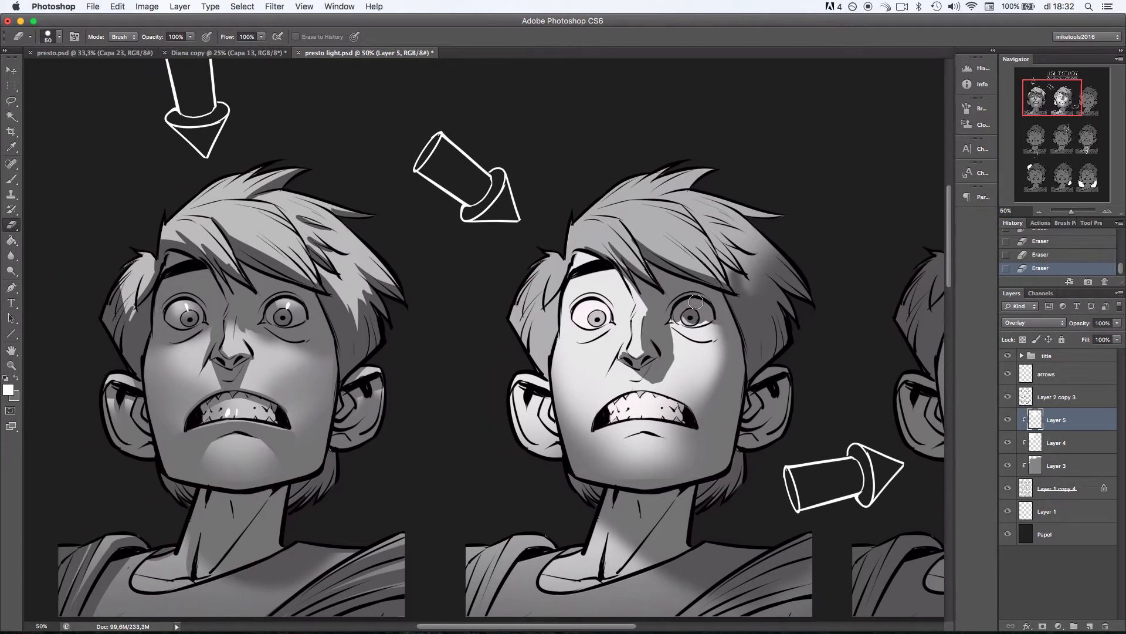
Erase hard-edged shadows around the second head's far eye and below the near eye, checking the strokes with undo.
{"action": "mouse_move", "coordinate": [673, 319]}
{"action": "left_mouse_down"}
{"action": "mouse_move", "coordinate": [706, 326]}
{"action": "mouse_move", "coordinate": [672, 321]}
{"action": "mouse_move", "coordinate": [722, 328]}
{"action": "left_mouse_up"}
{"action": "key", "text": "super+z"}
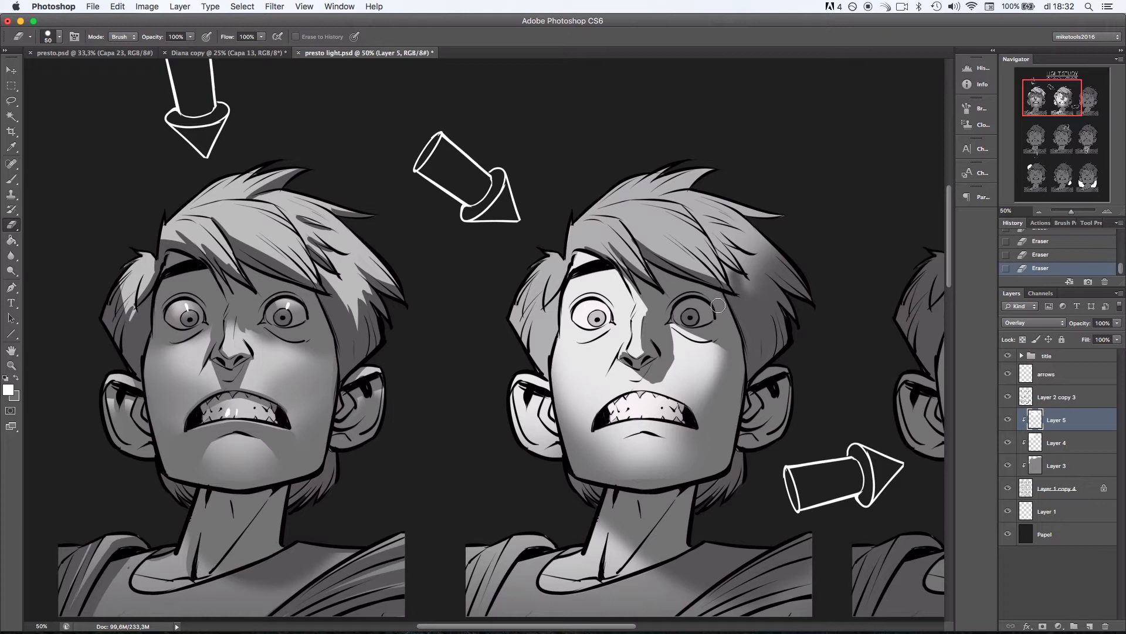
{"action": "left_click_drag", "start_coordinate": [678, 332], "coordinate": [720, 331]}
{"action": "mouse_move", "coordinate": [568, 341]}
{"action": "left_mouse_down"}
{"action": "mouse_move", "coordinate": [606, 334]}
{"action": "mouse_move", "coordinate": [574, 338]}
{"action": "left_mouse_up"}
{"action": "key", "text": "super+z"}
{"action": "key", "text": "super+z"}
{"action": "key", "text": "super+z"}
Switch to a soft 96 px eraser and darken the second head's near eye socket and the side of the nose bridge.
{"action": "right_click", "coordinate": [616, 291]}
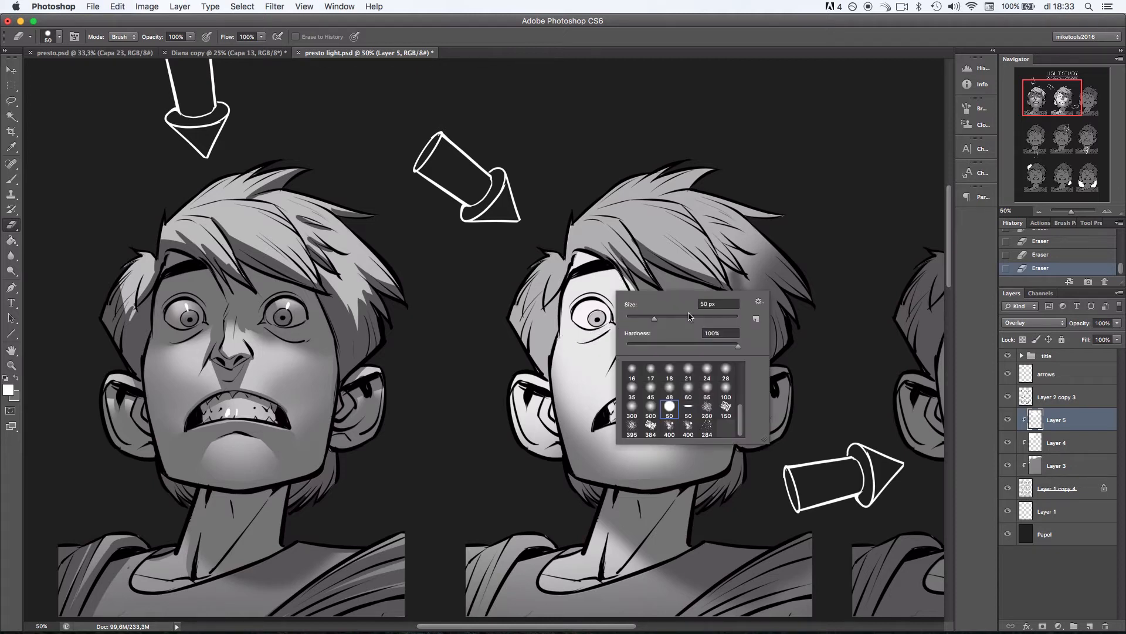
{"action": "left_click", "coordinate": [669, 389]}
{"action": "left_click", "coordinate": [679, 317]}
{"action": "left_click_drag", "start_coordinate": [567, 296], "coordinate": [603, 285]}
{"action": "key", "text": "super+z"}
{"action": "mouse_move", "coordinate": [572, 294]}
{"action": "left_mouse_down"}
{"action": "mouse_move", "coordinate": [589, 279]}
{"action": "mouse_move", "coordinate": [645, 287]}
{"action": "mouse_move", "coordinate": [604, 283]}
{"action": "mouse_move", "coordinate": [632, 298]}
{"action": "left_mouse_up"}
{"action": "right_click", "coordinate": [667, 270]}
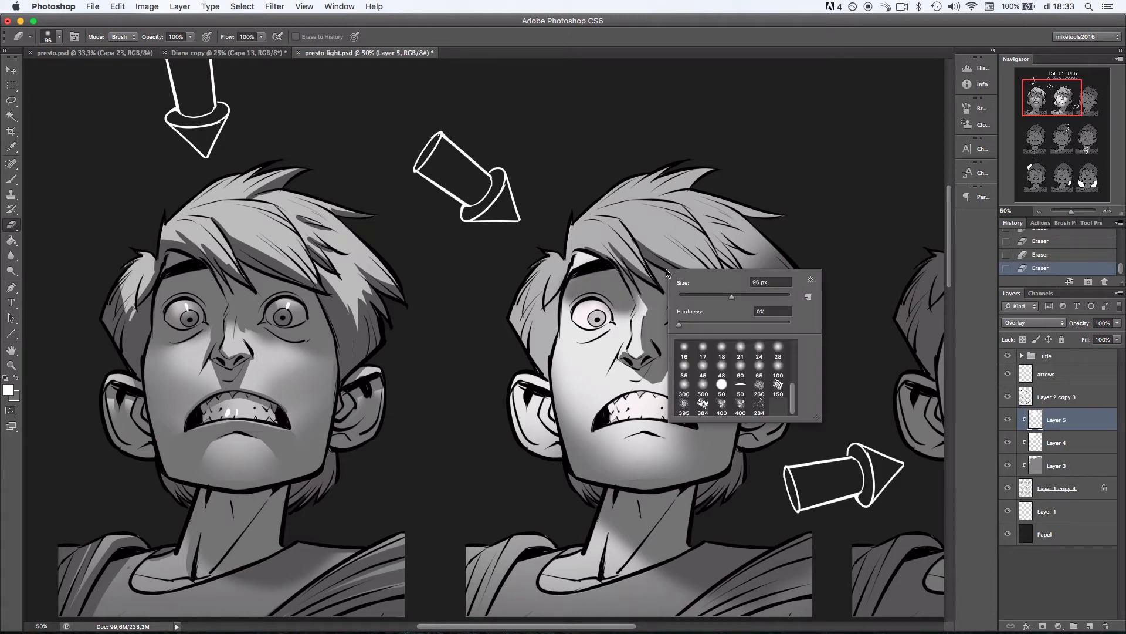
{"action": "left_click", "coordinate": [593, 300]}
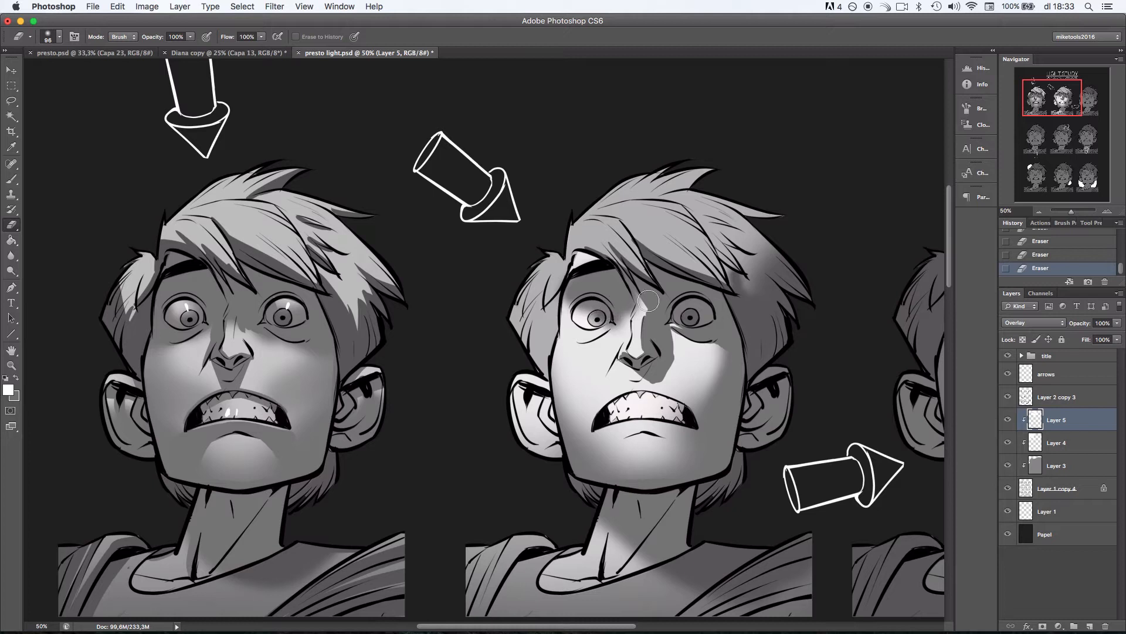
{"action": "left_click_drag", "start_coordinate": [636, 300], "coordinate": [628, 323]}
{"action": "key", "text": "super+z"}
Switch to a hard round 62 px eraser and cut a crisp shadow under the second head's near eye.
{"action": "right_click", "coordinate": [672, 286]}
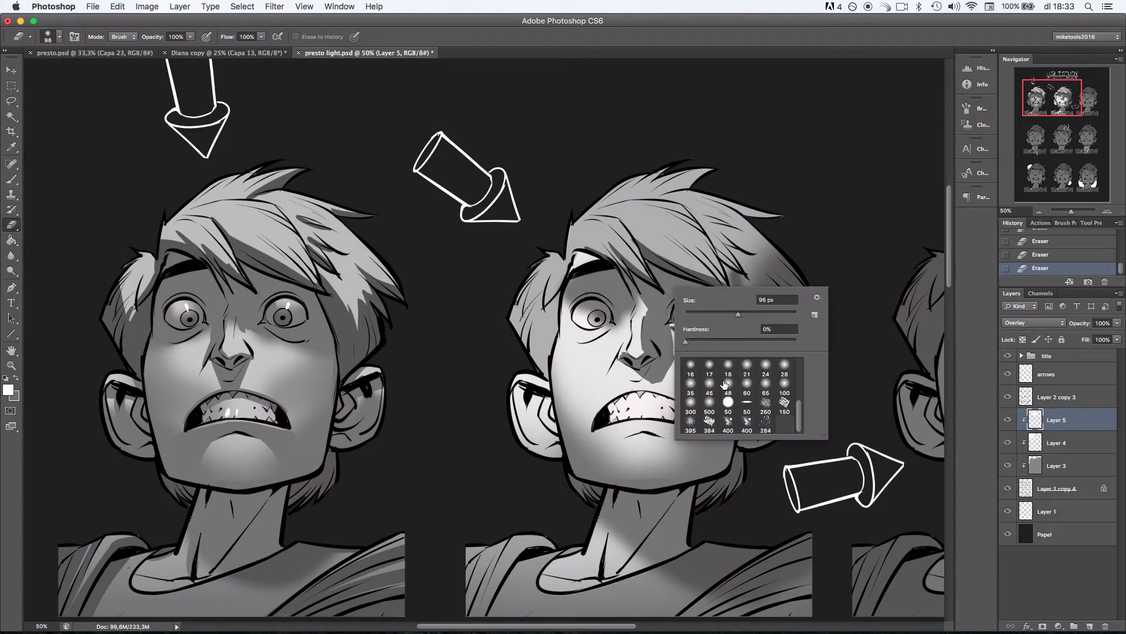
{"action": "left_click", "coordinate": [728, 402]}
{"action": "left_click", "coordinate": [721, 315]}
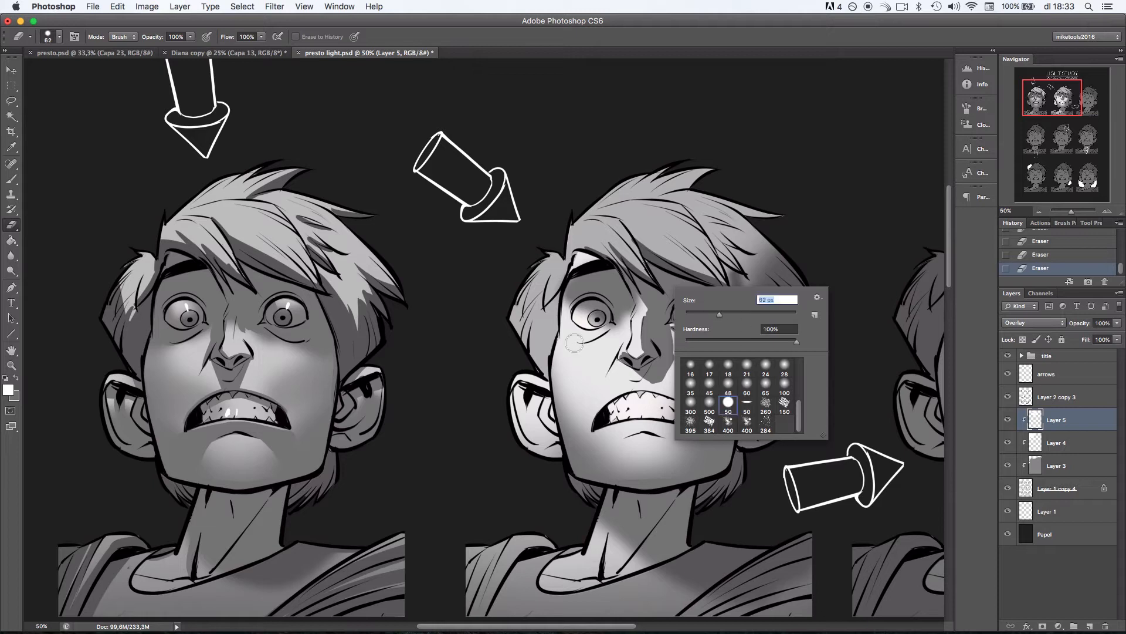
{"action": "left_click", "coordinate": [578, 342]}
{"action": "mouse_move", "coordinate": [577, 344]}
{"action": "left_mouse_down"}
{"action": "mouse_move", "coordinate": [613, 327]}
{"action": "mouse_move", "coordinate": [599, 336]}
{"action": "left_mouse_up"}
{"action": "key", "text": "super+z"}
{"action": "key", "text": "super+z"}
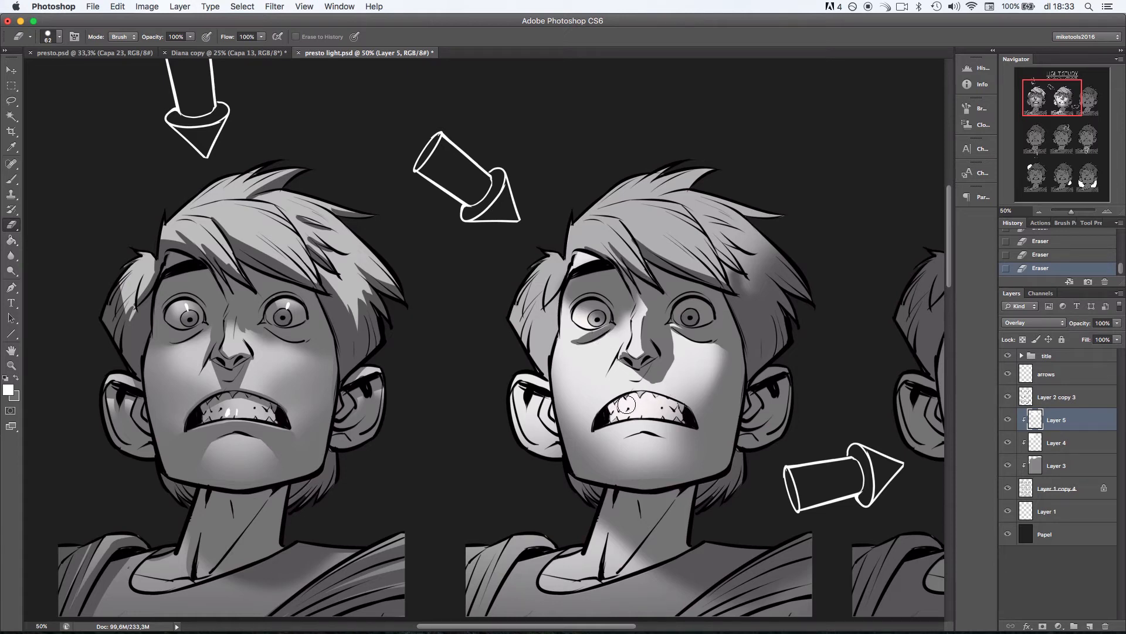
Erase a hard-edged shadow across the second head's upper teeth, comparing through undo and redo.
{"action": "mouse_move", "coordinate": [608, 406]}
{"action": "left_mouse_down"}
{"action": "mouse_move", "coordinate": [640, 405]}
{"action": "mouse_move", "coordinate": [602, 416]}
{"action": "mouse_move", "coordinate": [666, 398]}
{"action": "mouse_move", "coordinate": [602, 416]}
{"action": "mouse_move", "coordinate": [649, 393]}
{"action": "mouse_move", "coordinate": [663, 394]}
{"action": "mouse_move", "coordinate": [621, 399]}
{"action": "mouse_move", "coordinate": [684, 404]}
{"action": "mouse_move", "coordinate": [632, 394]}
{"action": "mouse_move", "coordinate": [694, 405]}
{"action": "mouse_move", "coordinate": [648, 395]}
{"action": "mouse_move", "coordinate": [677, 404]}
{"action": "left_mouse_up"}
{"action": "key", "text": "super+z"}
{"action": "key", "text": "super+z"}
{"action": "key", "text": "super+z"}
Cut hard-edged shadows into the second head's hair on the far side, down from the fringe to the temple.
{"action": "scroll", "coordinate": [835, 361], "scroll_direction": "down", "scroll_amount": 2}
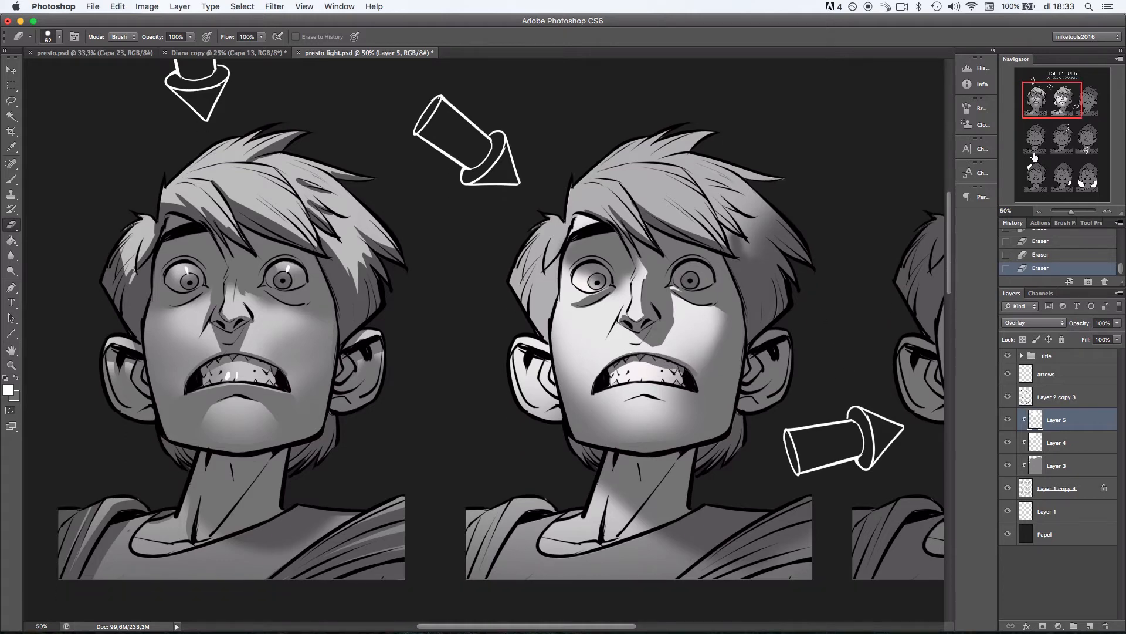
{"action": "left_click", "coordinate": [1050, 199]}
{"action": "left_click_drag", "start_coordinate": [1044, 175], "coordinate": [1078, 91]}
{"action": "left_click_drag", "start_coordinate": [682, 293], "coordinate": [729, 302]}
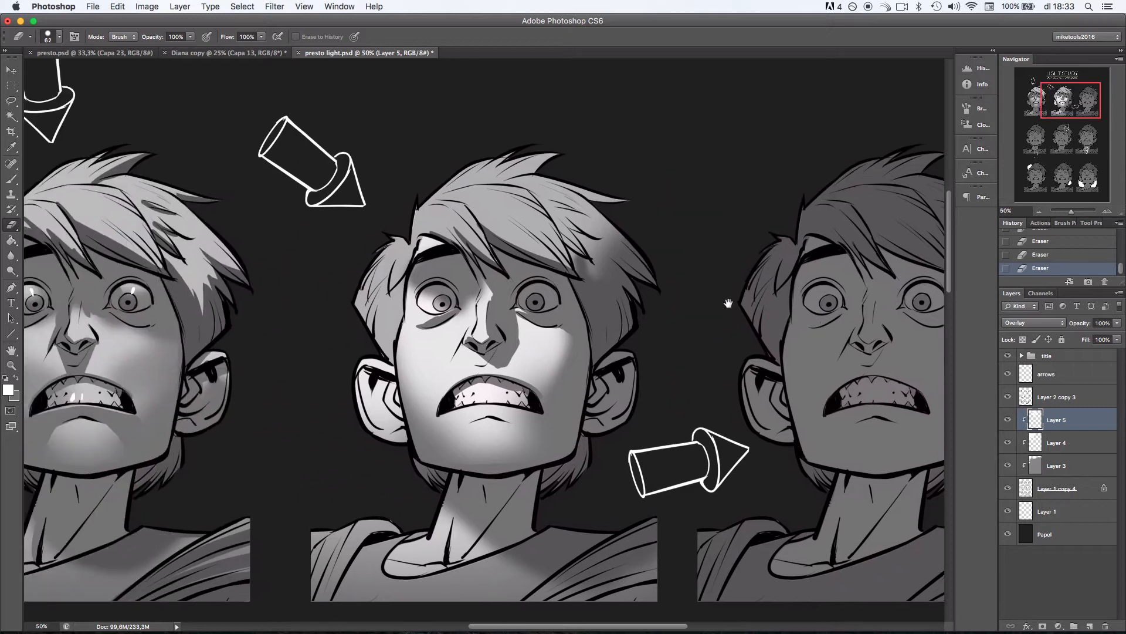
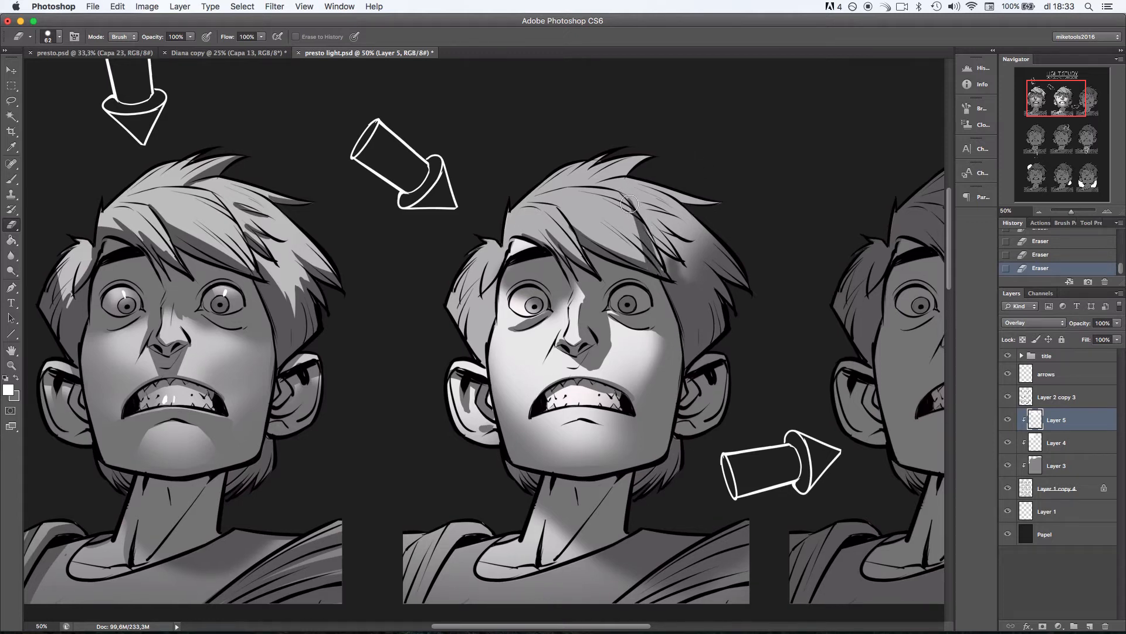
{"action": "left_click_drag", "start_coordinate": [648, 237], "coordinate": [663, 264]}
{"action": "left_click_drag", "start_coordinate": [646, 217], "coordinate": [674, 272]}
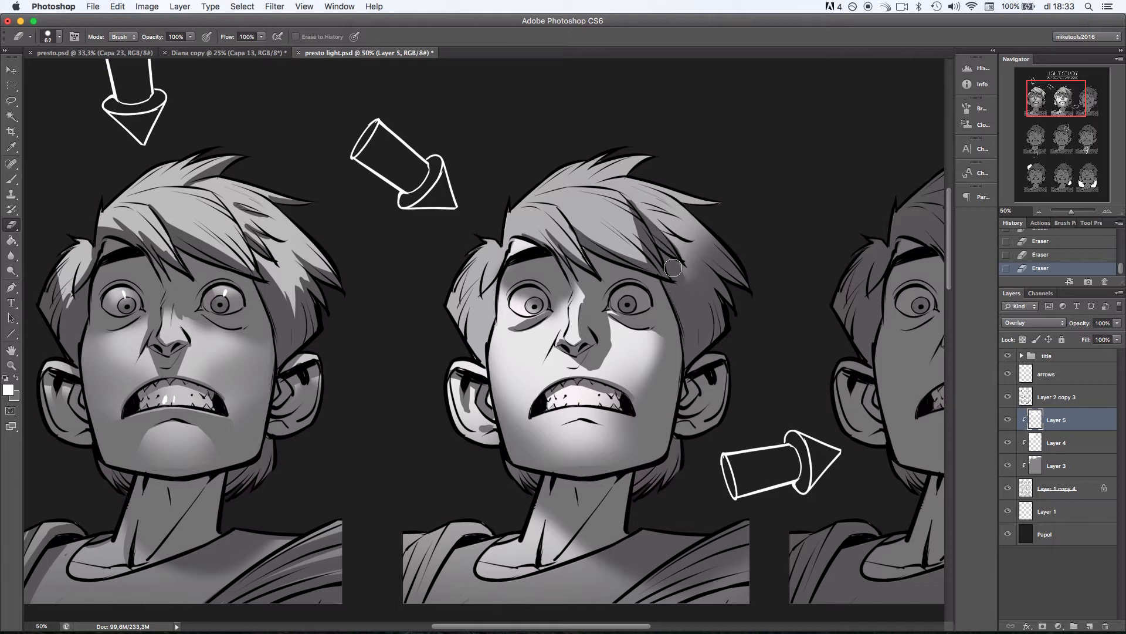
{"action": "mouse_move", "coordinate": [657, 218]}
{"action": "left_mouse_down"}
{"action": "mouse_move", "coordinate": [692, 247]}
{"action": "mouse_move", "coordinate": [679, 237]}
{"action": "mouse_move", "coordinate": [663, 243]}
{"action": "mouse_move", "coordinate": [708, 305]}
{"action": "left_mouse_up"}
Carve hard shadow shapes under the second head's upper far-side hair locks, retrying strokes that miss.
{"action": "left_click_drag", "start_coordinate": [645, 203], "coordinate": [697, 237]}
{"action": "key", "text": "super+z"}
{"action": "left_click_drag", "start_coordinate": [648, 204], "coordinate": [688, 237]}
{"action": "left_click_drag", "start_coordinate": [651, 212], "coordinate": [659, 227]}
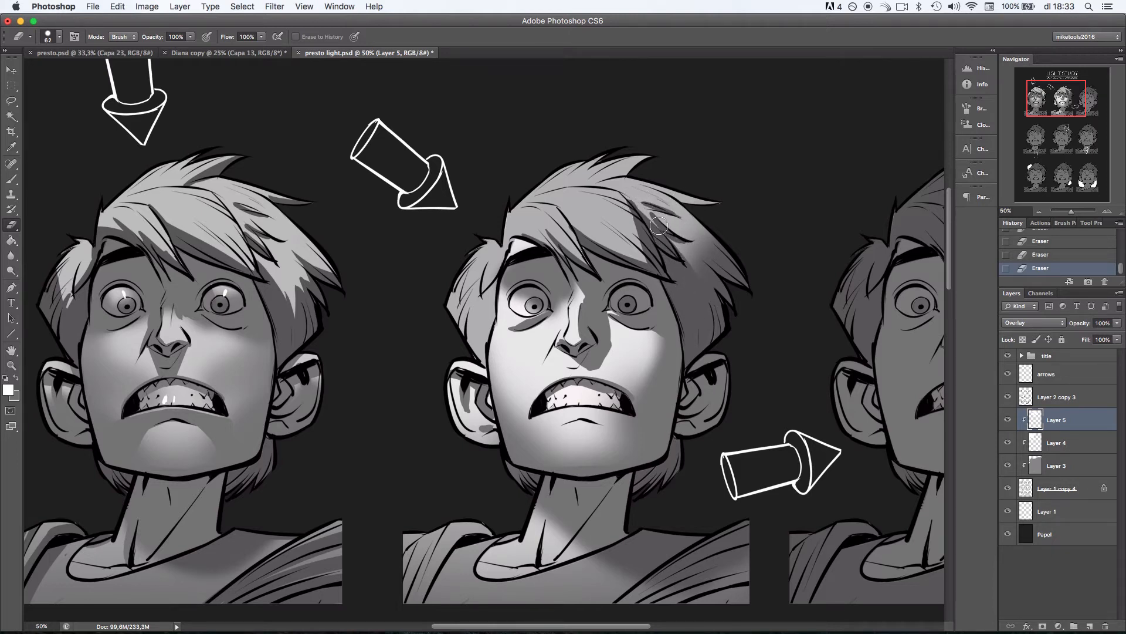
{"action": "mouse_move", "coordinate": [650, 185]}
{"action": "left_mouse_down"}
{"action": "mouse_move", "coordinate": [746, 281]}
{"action": "mouse_move", "coordinate": [709, 246]}
{"action": "mouse_move", "coordinate": [712, 200]}
{"action": "left_mouse_up"}
{"action": "key", "text": "super+z"}
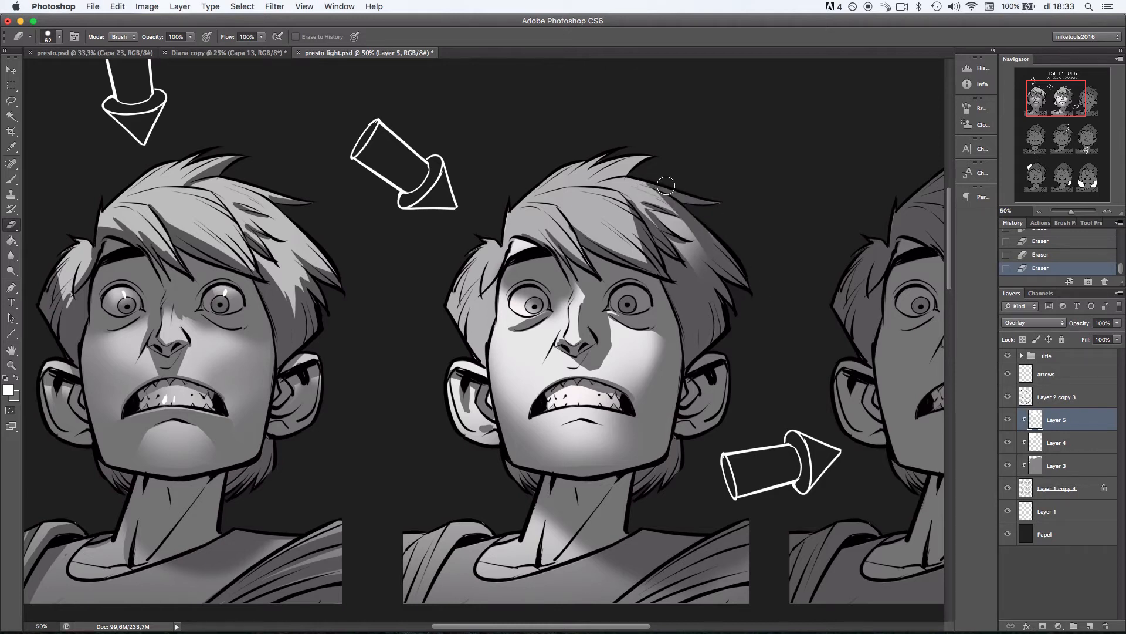
Erase light at the second head's hair tip and along the near temple and cheek edge, checking each stroke with undo.
{"action": "mouse_move", "coordinate": [602, 178]}
{"action": "left_mouse_down"}
{"action": "mouse_move", "coordinate": [662, 156]}
{"action": "mouse_move", "coordinate": [652, 164]}
{"action": "left_mouse_up"}
{"action": "key", "text": "super+z"}
{"action": "mouse_move", "coordinate": [516, 238]}
{"action": "left_mouse_down"}
{"action": "mouse_move", "coordinate": [553, 268]}
{"action": "mouse_move", "coordinate": [552, 290]}
{"action": "mouse_move", "coordinate": [493, 298]}
{"action": "mouse_move", "coordinate": [496, 257]}
{"action": "mouse_move", "coordinate": [474, 298]}
{"action": "mouse_move", "coordinate": [504, 256]}
{"action": "mouse_move", "coordinate": [488, 356]}
{"action": "left_mouse_up"}
{"action": "key", "text": "super+z"}
{"action": "mouse_move", "coordinate": [490, 313]}
{"action": "left_mouse_down"}
{"action": "mouse_move", "coordinate": [483, 362]}
{"action": "mouse_move", "coordinate": [488, 340]}
{"action": "left_mouse_up"}
{"action": "key", "text": "super+z"}
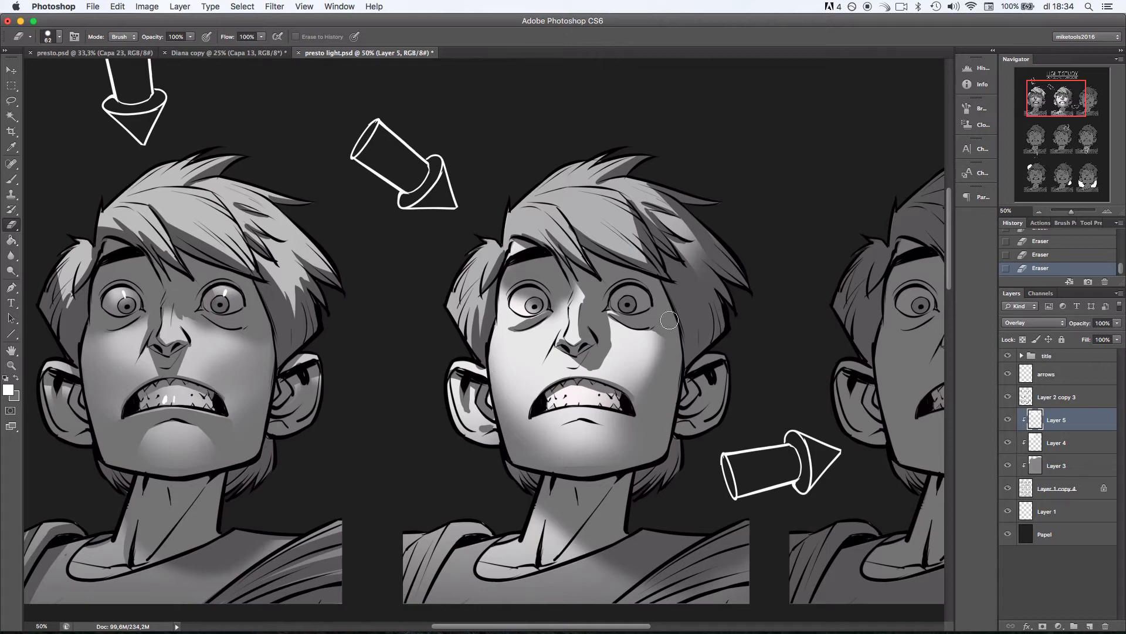
Erase a hard-edged shadow under the second head's lower lip and down the near side of the chin, comparing through undo and redo.
{"action": "scroll", "coordinate": [656, 359], "scroll_direction": "down", "scroll_amount": 3}
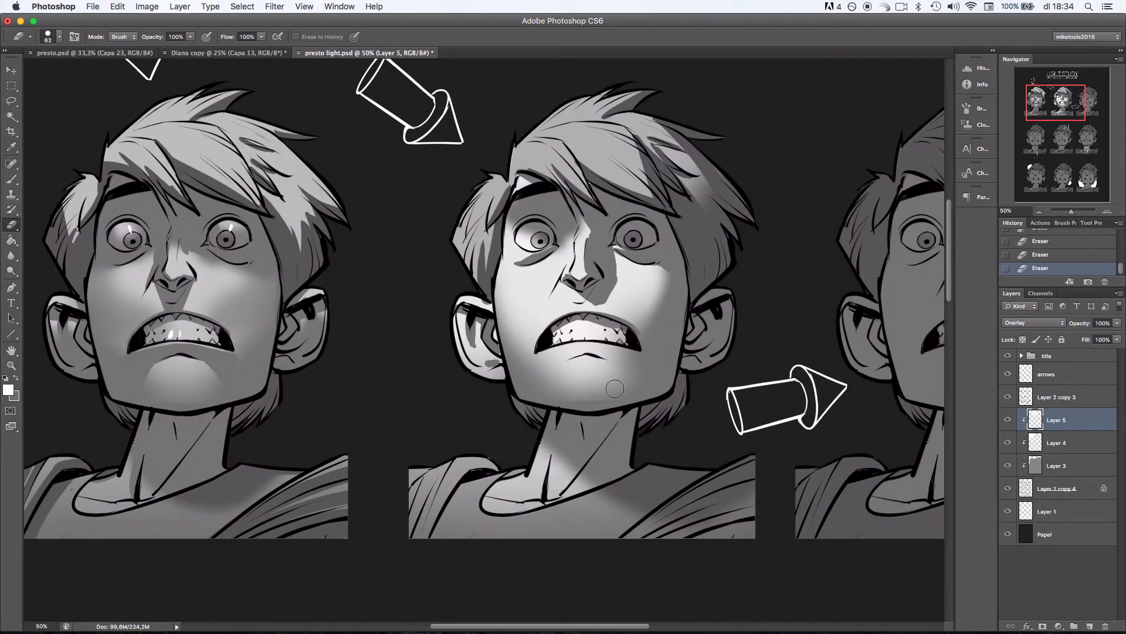
{"action": "mouse_move", "coordinate": [539, 364]}
{"action": "left_mouse_down"}
{"action": "mouse_move", "coordinate": [607, 356]}
{"action": "mouse_move", "coordinate": [539, 361]}
{"action": "mouse_move", "coordinate": [605, 355]}
{"action": "mouse_move", "coordinate": [579, 350]}
{"action": "mouse_move", "coordinate": [645, 367]}
{"action": "mouse_move", "coordinate": [590, 349]}
{"action": "mouse_move", "coordinate": [634, 359]}
{"action": "left_mouse_up"}
{"action": "key", "text": "super+z"}
{"action": "key", "text": "super+z"}
{"action": "mouse_move", "coordinate": [558, 355]}
{"action": "left_mouse_down"}
{"action": "mouse_move", "coordinate": [521, 371]}
{"action": "mouse_move", "coordinate": [520, 406]}
{"action": "mouse_move", "coordinate": [535, 402]}
{"action": "left_mouse_up"}
{"action": "key", "text": "super+z"}
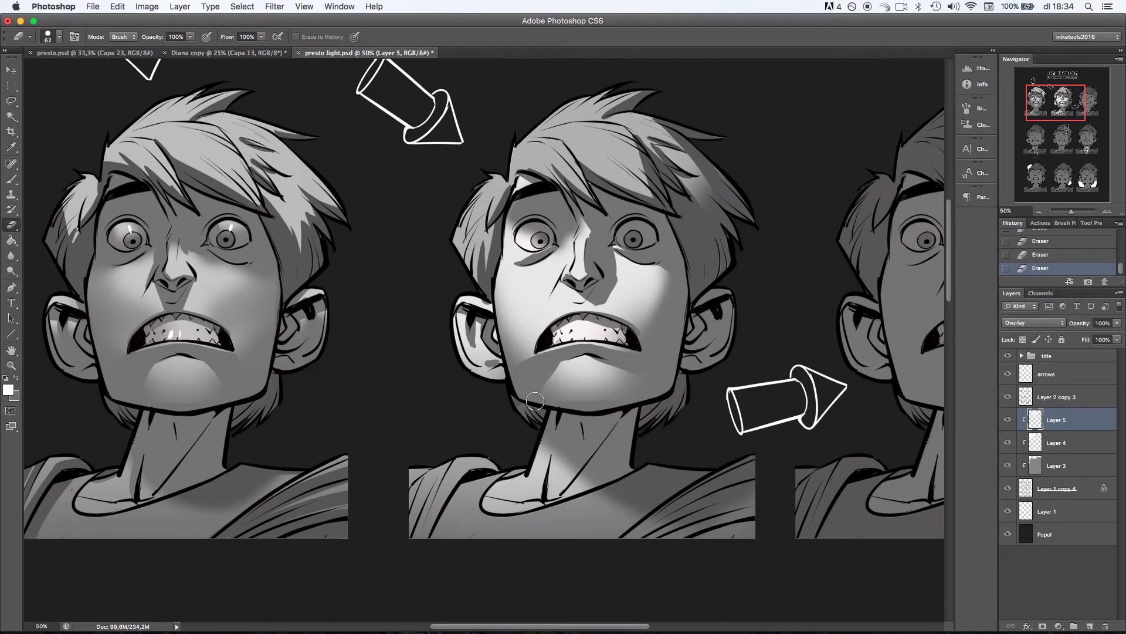
Cut shadows down both sides of the second head's chin from the mouth corners to the jaw, keeping the centre lit.
{"action": "left_click_drag", "start_coordinate": [563, 357], "coordinate": [544, 378]}
{"action": "mouse_move", "coordinate": [563, 356]}
{"action": "left_mouse_down"}
{"action": "mouse_move", "coordinate": [544, 397]}
{"action": "mouse_move", "coordinate": [555, 409]}
{"action": "left_mouse_up"}
{"action": "left_click_drag", "start_coordinate": [630, 367], "coordinate": [650, 395]}
{"action": "left_click_drag", "start_coordinate": [634, 372], "coordinate": [640, 407]}
Switch the eraser to a soft round 151 px tip with 0% hardness.
{"action": "right_click", "coordinate": [602, 305]}
{"action": "left_click", "coordinate": [702, 326]}
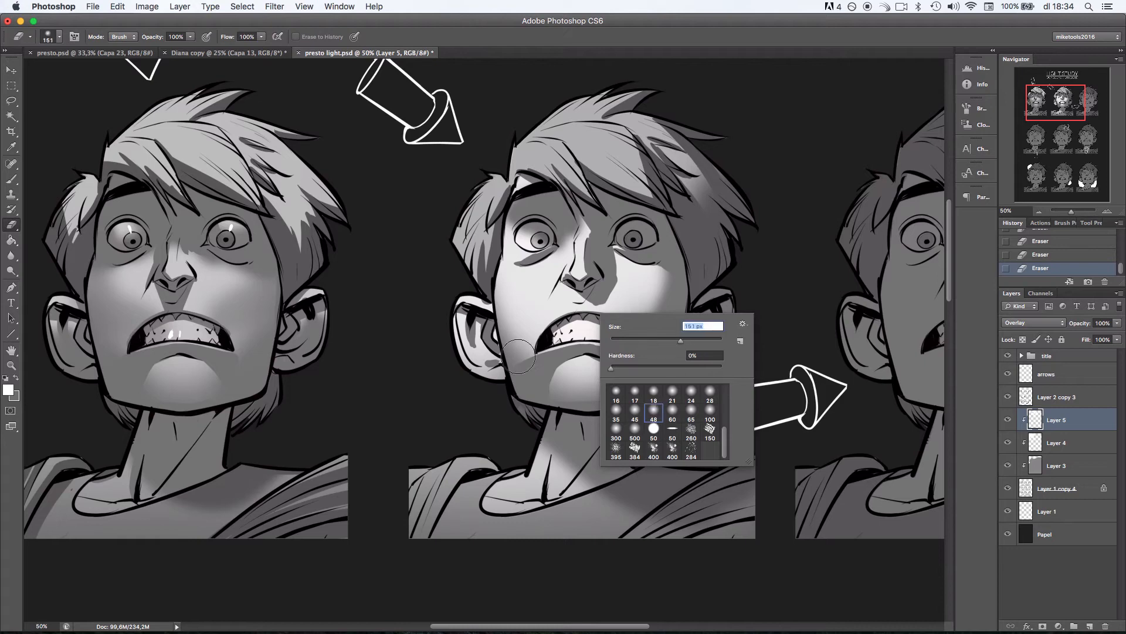
{"action": "type", "text": "151"}
{"action": "key", "text": "Return"}
{"action": "left_click_drag", "start_coordinate": [788, 337], "coordinate": [810, 326]}
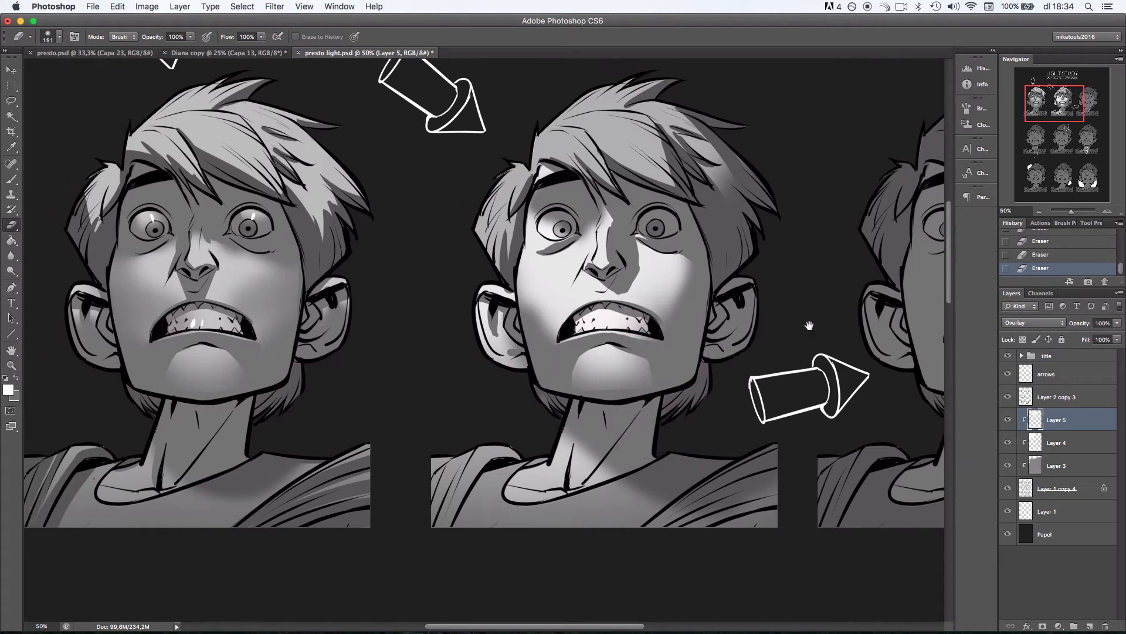
Switch to a hard round eraser and carve hard-edged shadows into the light on the second head's neck, collar and near shoulder.
{"action": "left_click", "coordinate": [1041, 210]}
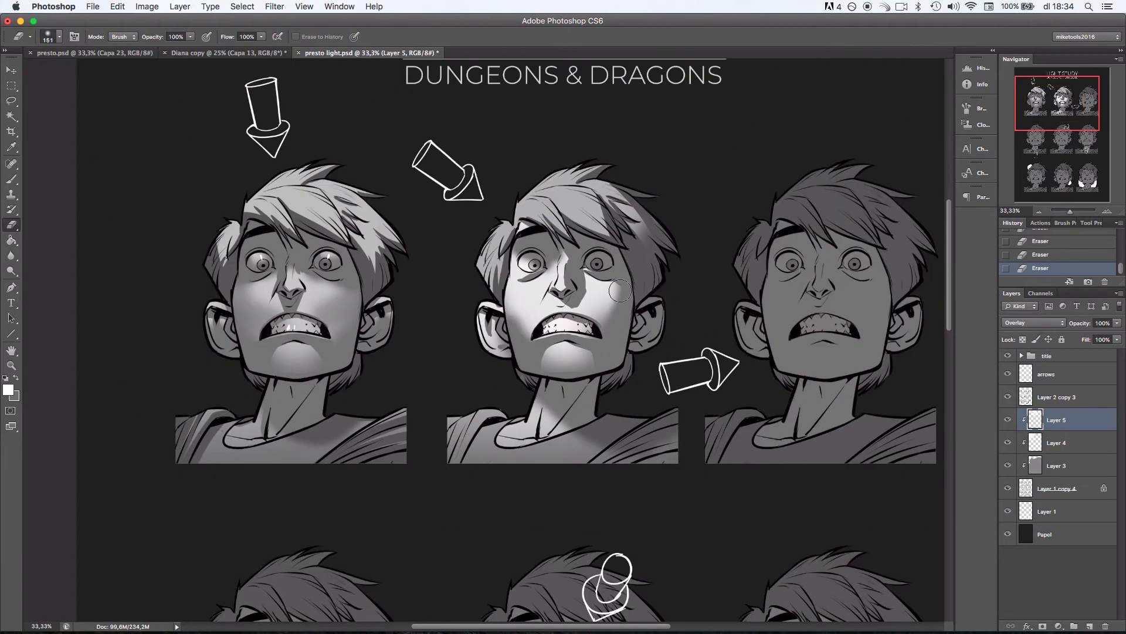
{"action": "right_click", "coordinate": [706, 314]}
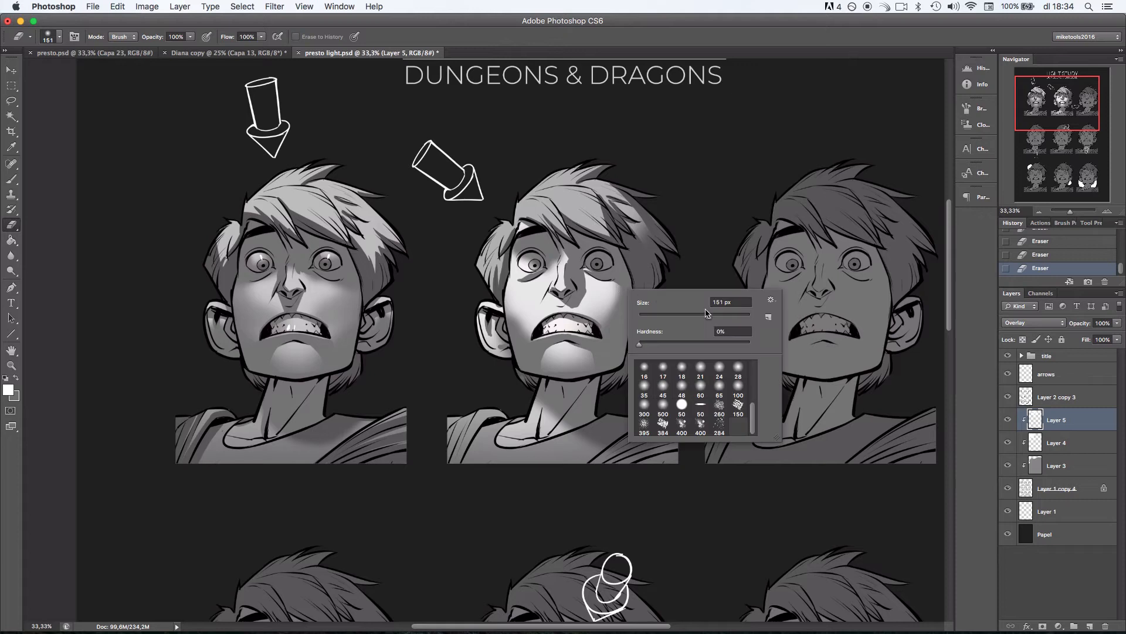
{"action": "left_click", "coordinate": [691, 405]}
{"action": "left_click", "coordinate": [583, 393]}
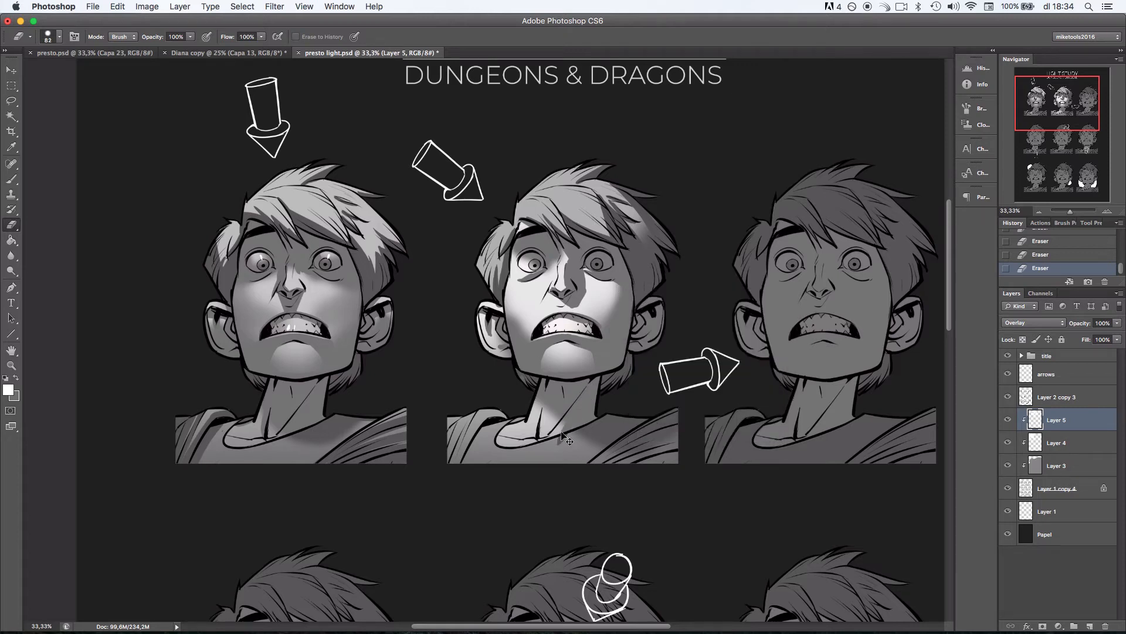
{"action": "left_click_drag", "start_coordinate": [546, 412], "coordinate": [540, 435]}
{"action": "left_click", "coordinate": [484, 418]}
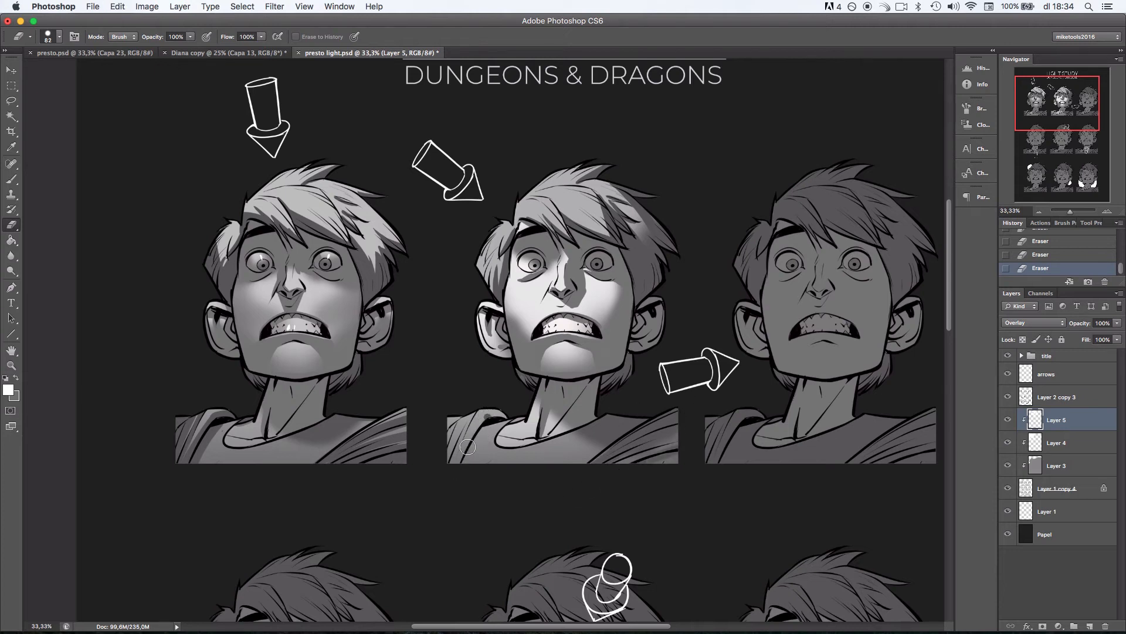
Set the eraser to a soft 374 px tip with 0% hardness, ready at the third head.
{"action": "scroll", "coordinate": [792, 405], "scroll_direction": "right", "scroll_amount": 5}
{"action": "scroll", "coordinate": [792, 405], "scroll_direction": "down", "scroll_amount": 1}
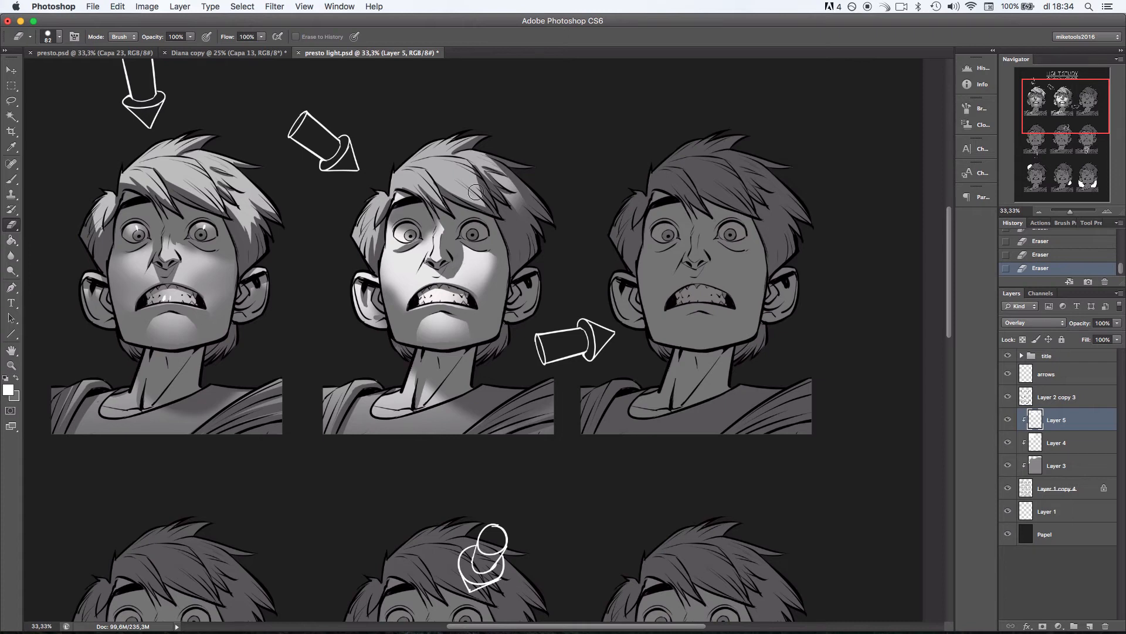
{"action": "left_click_drag", "start_coordinate": [803, 274], "coordinate": [778, 240]}
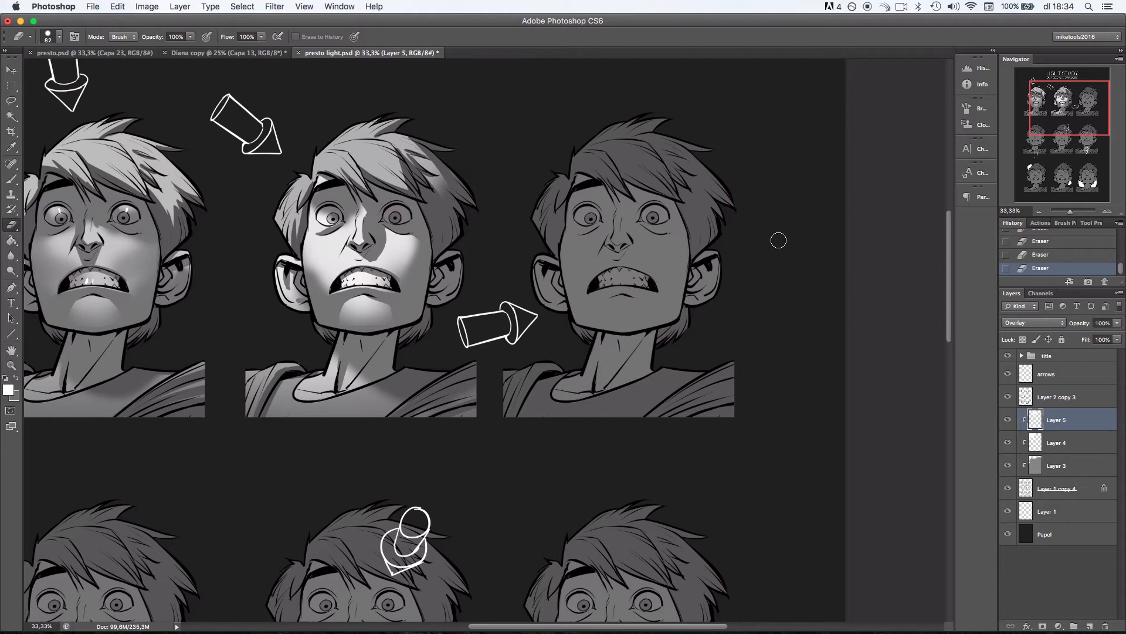
{"action": "left_click_drag", "start_coordinate": [676, 266], "coordinate": [646, 311]}
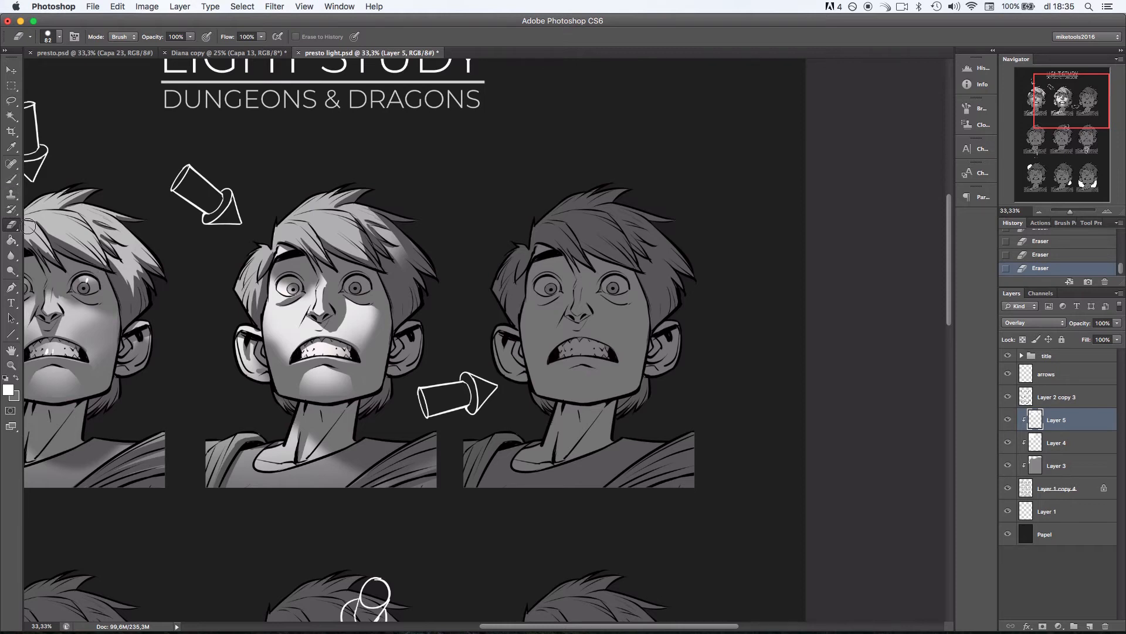
{"action": "right_click", "coordinate": [625, 286]}
{"action": "left_click_drag", "start_coordinate": [726, 312], "coordinate": [734, 311]}
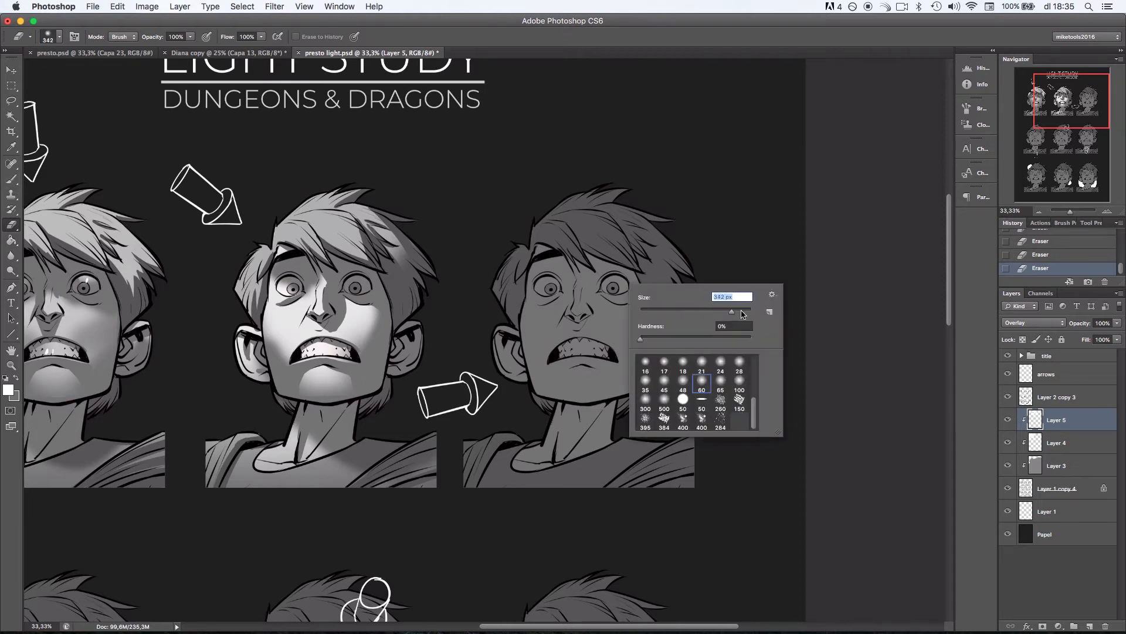
Add a new layer above Layer 5, clip it to the layers below and set its blend mode to Overlay.
{"action": "left_click", "coordinate": [1090, 625]}
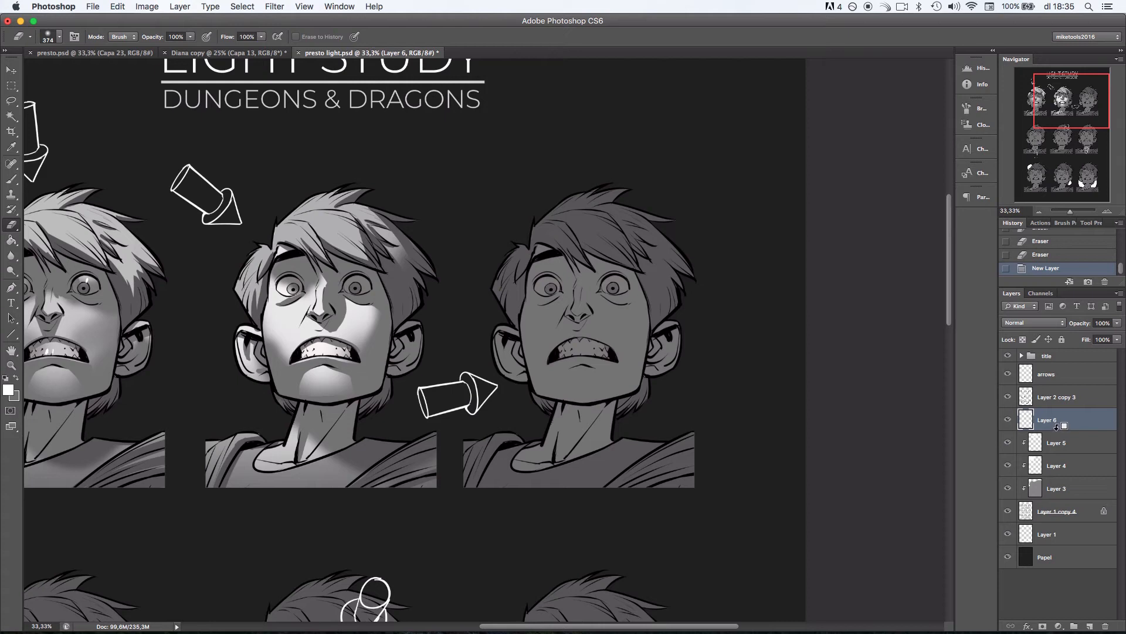
{"action": "left_click", "coordinate": [1057, 427], "text": "alt"}
{"action": "left_click", "coordinate": [1053, 322]}
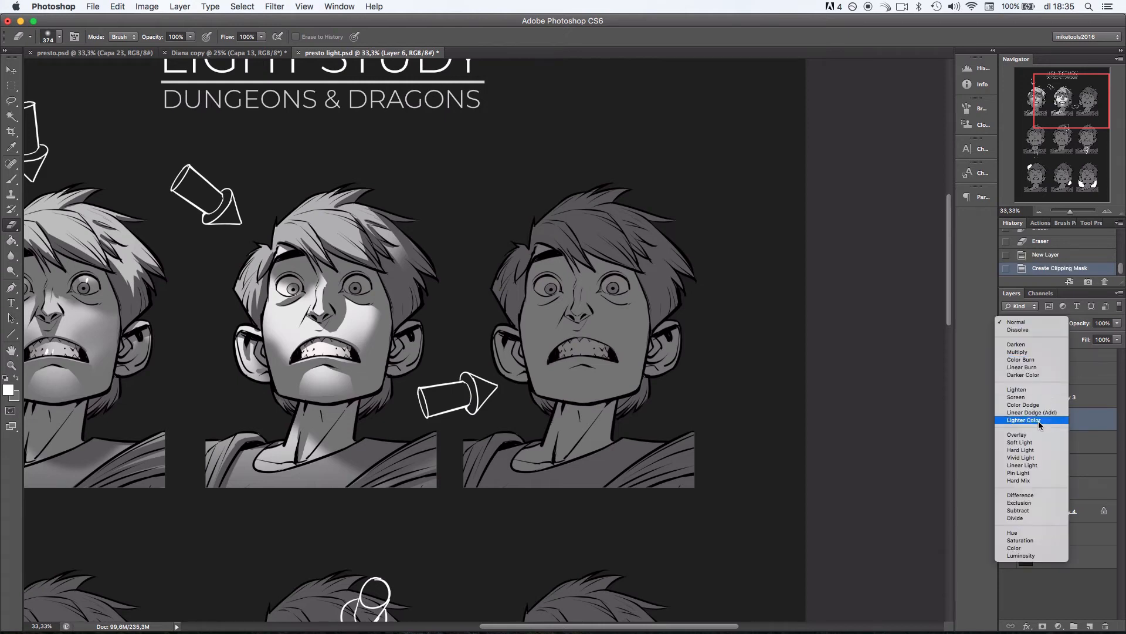
{"action": "left_click", "coordinate": [1029, 432]}
Open the brush tip settings over the third head.
{"action": "right_click", "coordinate": [621, 321]}
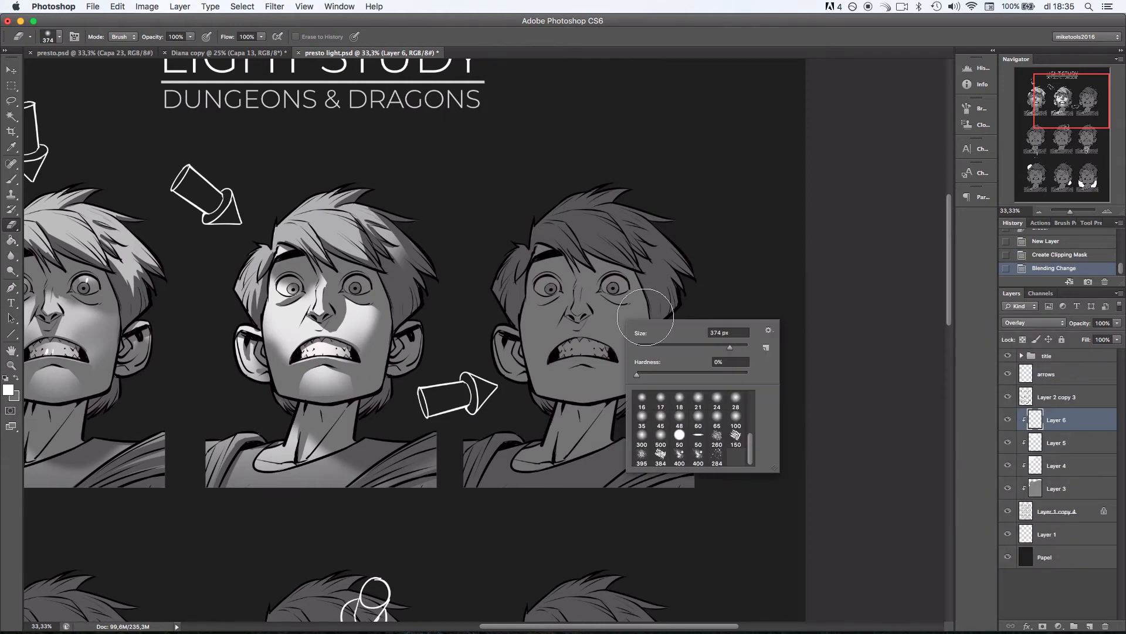
Paint a large soft white glow over the third head in the top row on Layer 6, with a 1684 px soft brush.
{"action": "left_click", "coordinate": [738, 346]}
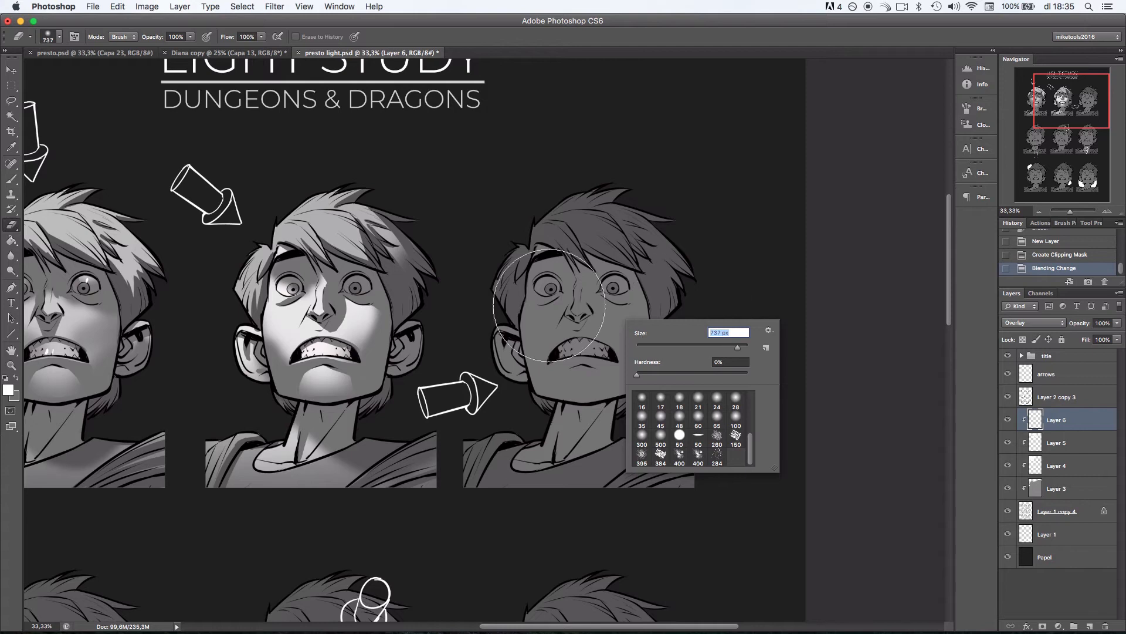
{"action": "left_click", "coordinate": [740, 347]}
{"action": "left_click", "coordinate": [546, 340]}
{"action": "mouse_move", "coordinate": [547, 331]}
{"action": "left_mouse_down"}
{"action": "mouse_move", "coordinate": [583, 282]}
{"action": "mouse_move", "coordinate": [546, 328]}
{"action": "mouse_move", "coordinate": [584, 352]}
{"action": "left_mouse_up"}
{"action": "left_click", "coordinate": [12, 179]}
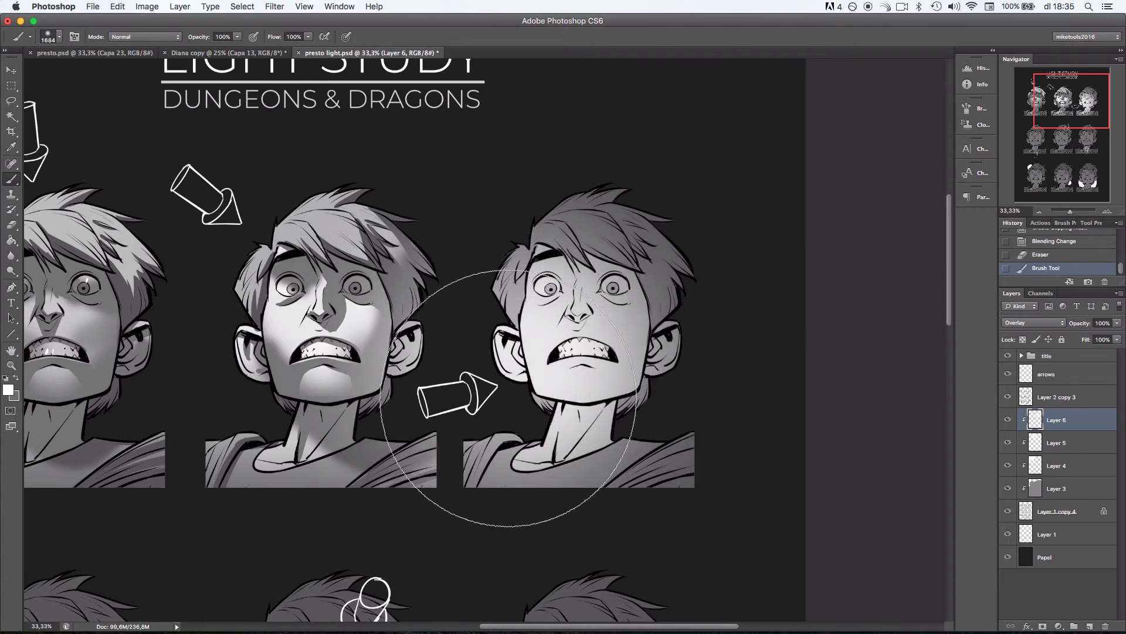
{"action": "left_click", "coordinate": [510, 397]}
Lasso the middle head in the top row, clear the glow spilled there from Layer 6, and deselect.
{"action": "left_click", "coordinate": [11, 101]}
{"action": "mouse_move", "coordinate": [466, 216]}
{"action": "left_mouse_down"}
{"action": "mouse_move", "coordinate": [449, 387]}
{"action": "mouse_move", "coordinate": [220, 500]}
{"action": "mouse_move", "coordinate": [316, 139]}
{"action": "left_mouse_up"}
{"action": "key", "text": "Delete"}
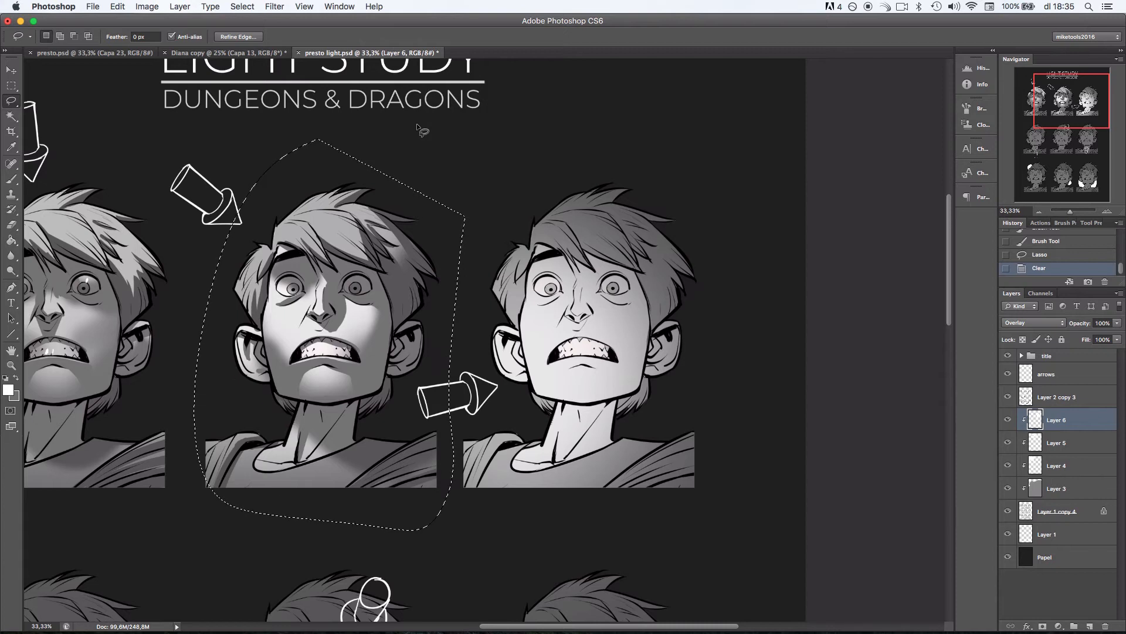
{"action": "key", "text": "super+d"}
Erase the glow beneath the third head's jawline with a hard 50 px eraser.
{"action": "key", "text": "e"}
{"action": "right_click", "coordinate": [617, 296]}
{"action": "left_click", "coordinate": [673, 409]}
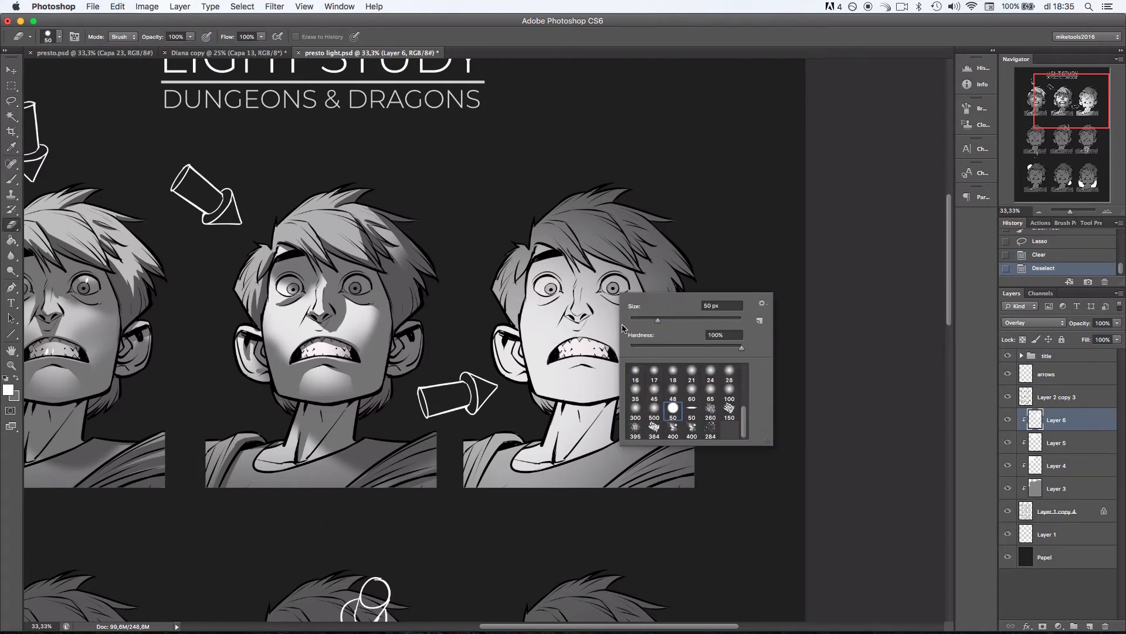
{"action": "left_click_drag", "start_coordinate": [599, 402], "coordinate": [678, 413]}
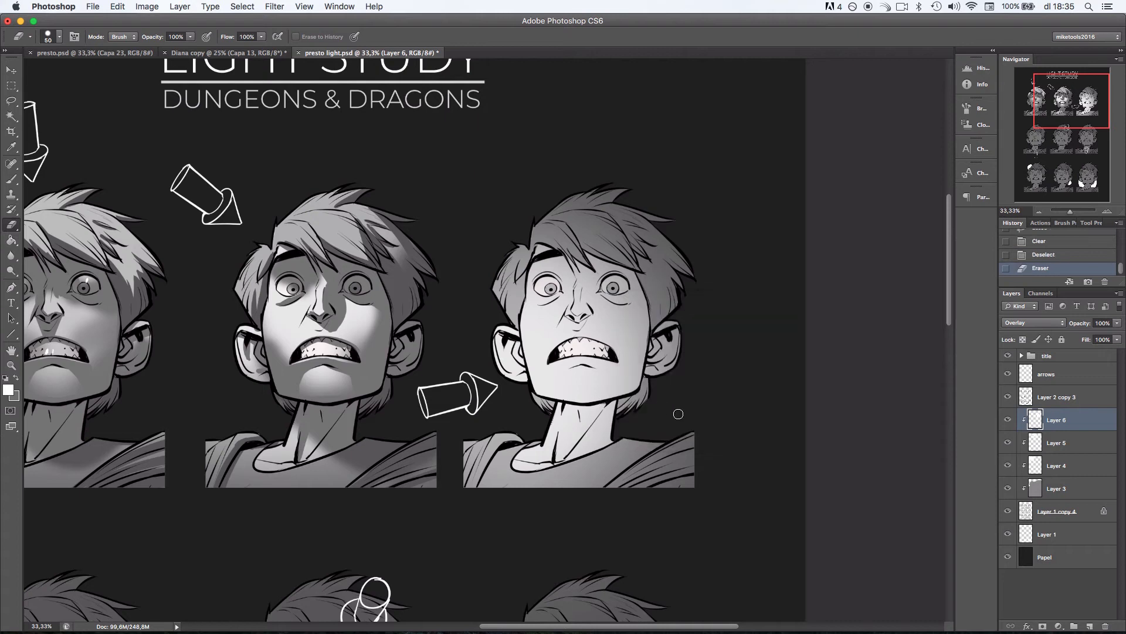
Lasso the third head's face, darken its cheek and jaw facing away from the arrow with a soft 395 px eraser, and deselect.
{"action": "key", "text": "l"}
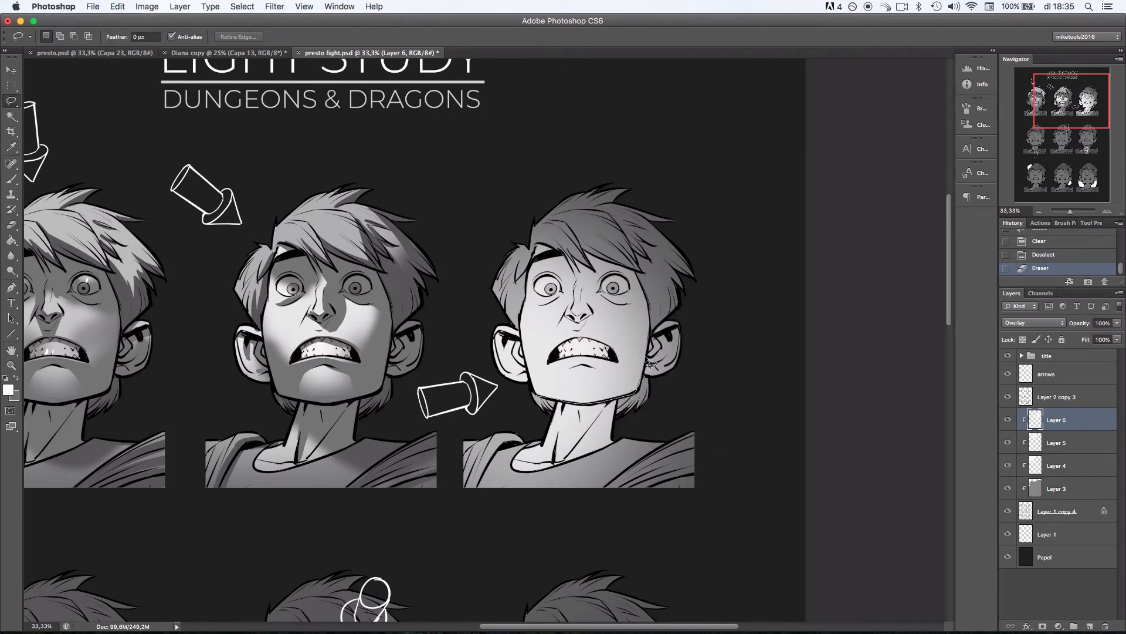
{"action": "mouse_move", "coordinate": [644, 292]}
{"action": "left_mouse_down"}
{"action": "mouse_move", "coordinate": [531, 293]}
{"action": "mouse_move", "coordinate": [645, 325]}
{"action": "left_mouse_up"}
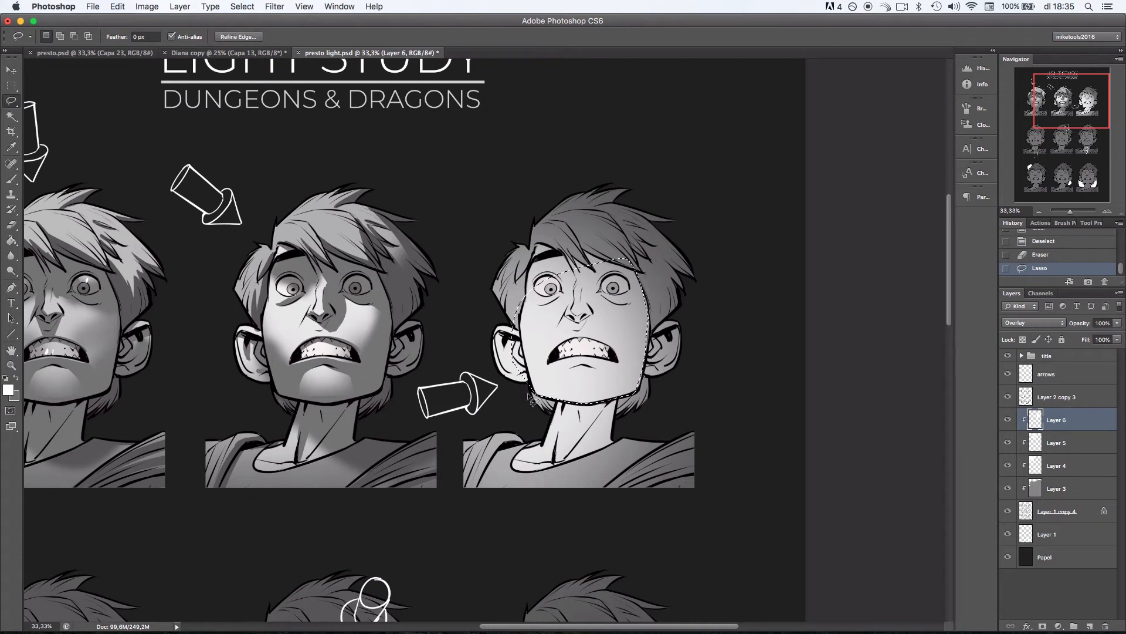
{"action": "key", "text": "e"}
{"action": "right_click", "coordinate": [644, 327]}
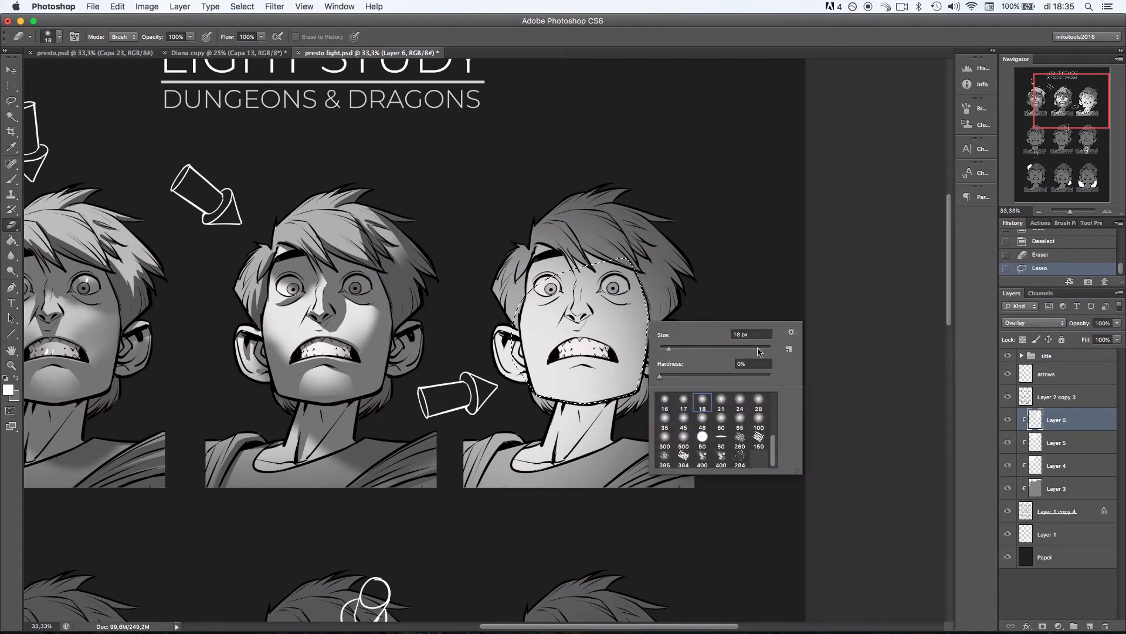
{"action": "left_click", "coordinate": [665, 457]}
{"action": "key", "text": "Return"}
{"action": "left_click_drag", "start_coordinate": [623, 423], "coordinate": [641, 401]}
{"action": "mouse_move", "coordinate": [642, 401]}
{"action": "left_mouse_down"}
{"action": "mouse_move", "coordinate": [657, 278]}
{"action": "mouse_move", "coordinate": [639, 434]}
{"action": "mouse_move", "coordinate": [662, 406]}
{"action": "left_mouse_up"}
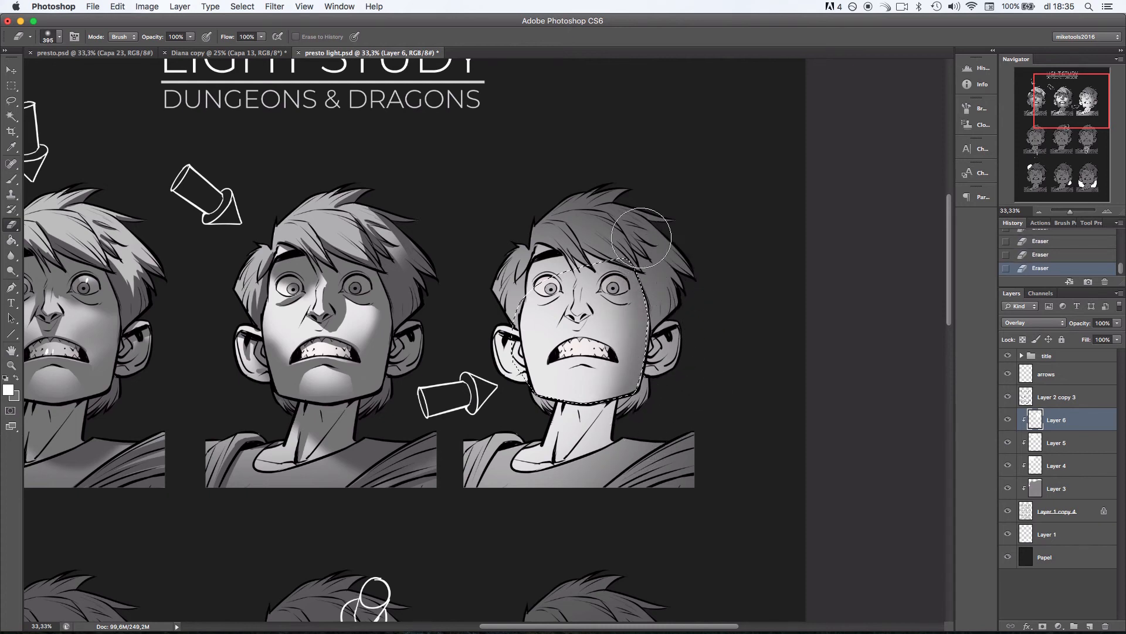
{"action": "key", "text": "super+d"}
Erase a hard-edged shadow on the third head's nose, on the side away from the arrow, with a 72 px eraser.
{"action": "right_click", "coordinate": [706, 365]}
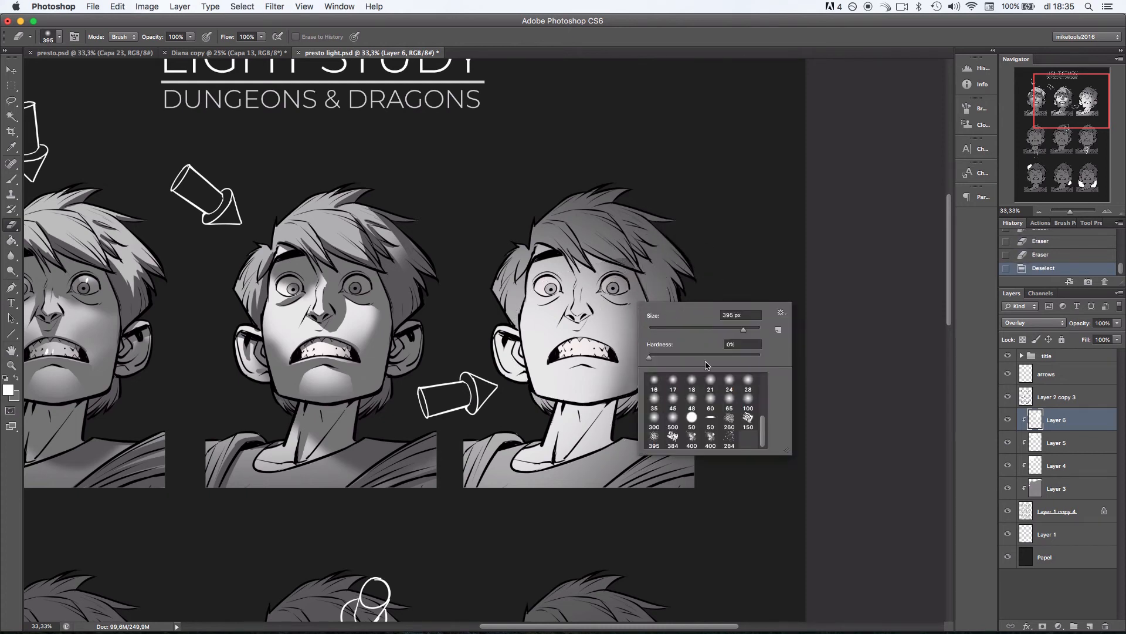
{"action": "left_click", "coordinate": [693, 418]}
{"action": "left_click", "coordinate": [688, 330]}
{"action": "left_click", "coordinate": [1108, 210]}
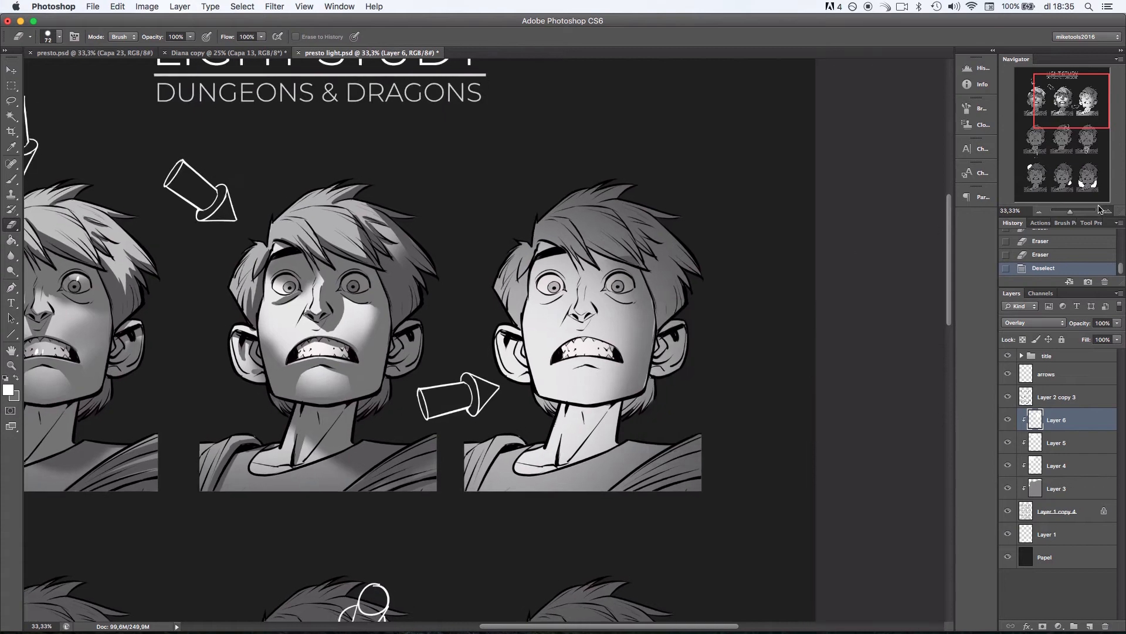
{"action": "left_click", "coordinate": [1107, 210]}
{"action": "left_click_drag", "start_coordinate": [610, 298], "coordinate": [631, 294]}
{"action": "key", "text": "super+z"}
{"action": "key", "text": "super+z"}
{"action": "mouse_move", "coordinate": [628, 293]}
{"action": "left_mouse_down"}
{"action": "mouse_move", "coordinate": [641, 289]}
{"action": "mouse_move", "coordinate": [631, 300]}
{"action": "left_mouse_up"}
{"action": "key", "text": "super+z"}
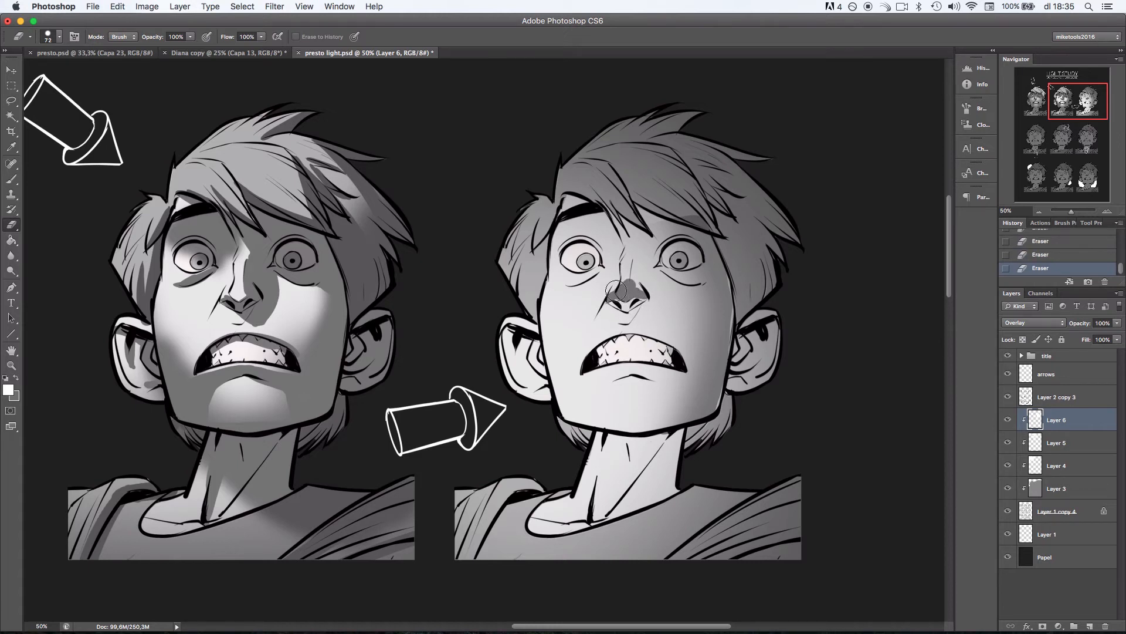
{"action": "key", "text": "super+z"}
{"action": "mouse_move", "coordinate": [614, 295]}
{"action": "left_mouse_down"}
{"action": "mouse_move", "coordinate": [625, 270]}
{"action": "mouse_move", "coordinate": [635, 283]}
{"action": "left_mouse_up"}
{"action": "key", "text": "super+z"}
{"action": "left_click_drag", "start_coordinate": [619, 288], "coordinate": [619, 282]}
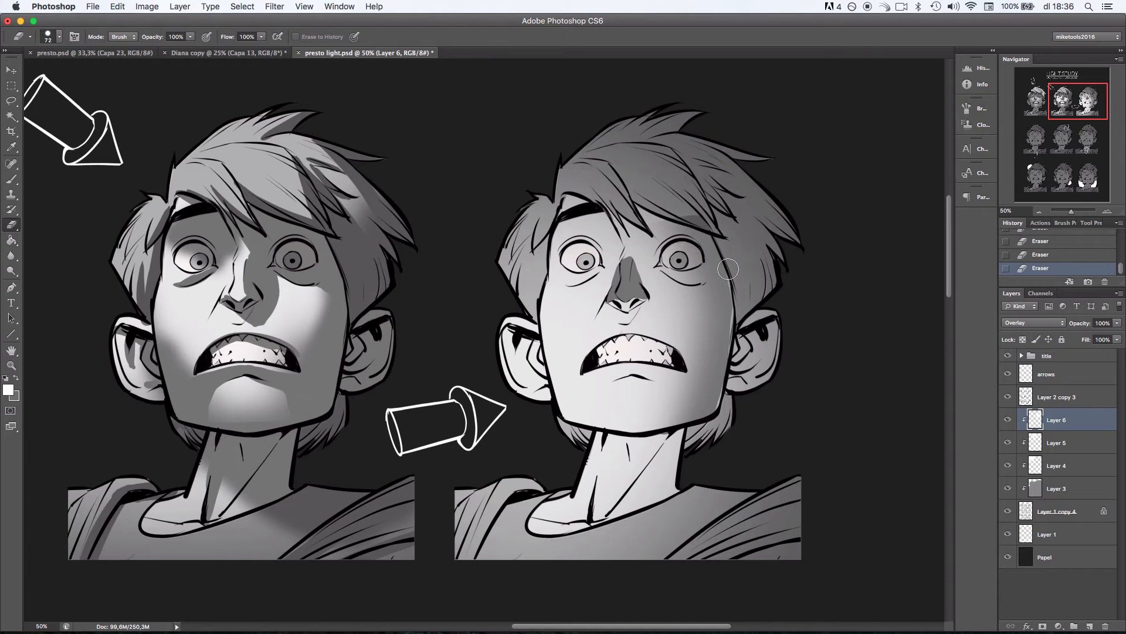
{"action": "key", "text": "super+z"}
Erase shadow along the cheek edge and beneath the third head's eye farther from the arrow.
{"action": "left_click_drag", "start_coordinate": [728, 269], "coordinate": [715, 405]}
{"action": "left_click_drag", "start_coordinate": [669, 283], "coordinate": [719, 289]}
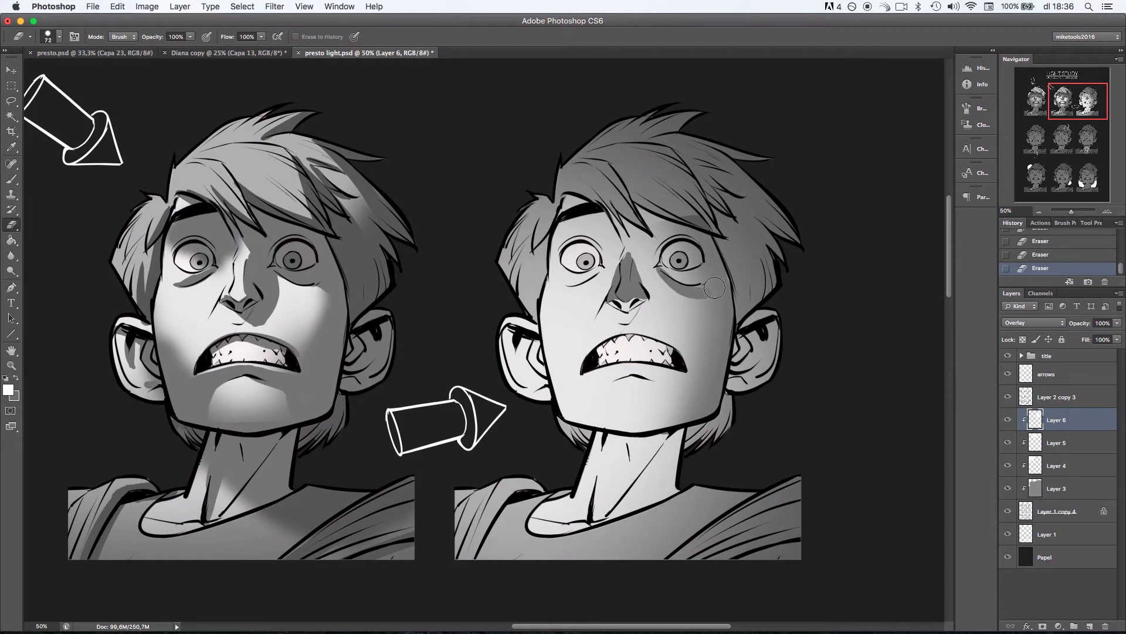
{"action": "left_click_drag", "start_coordinate": [645, 264], "coordinate": [684, 294]}
{"action": "key", "text": "super+z"}
{"action": "key", "text": "super+z"}
{"action": "key", "text": "super+z"}
Extend the nose shadow up the bridge and above the third head's eye farther from the arrow.
{"action": "mouse_move", "coordinate": [672, 251]}
{"action": "left_mouse_down"}
{"action": "mouse_move", "coordinate": [701, 256]}
{"action": "mouse_move", "coordinate": [697, 248]}
{"action": "left_mouse_up"}
{"action": "key", "text": "super+z"}
{"action": "mouse_move", "coordinate": [642, 292]}
{"action": "left_mouse_down"}
{"action": "mouse_move", "coordinate": [641, 258]}
{"action": "mouse_move", "coordinate": [647, 296]}
{"action": "mouse_move", "coordinate": [645, 263]}
{"action": "mouse_move", "coordinate": [629, 279]}
{"action": "mouse_move", "coordinate": [660, 265]}
{"action": "mouse_move", "coordinate": [662, 233]}
{"action": "left_mouse_up"}
{"action": "key", "text": "super+z"}
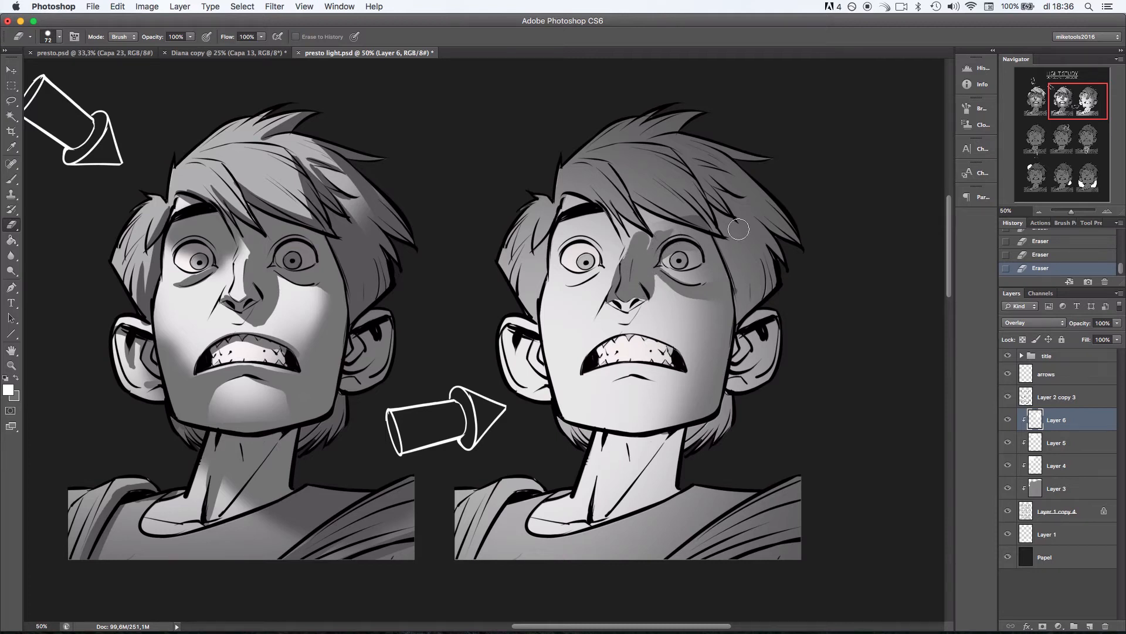
{"action": "key", "text": "super+z"}
{"action": "left_click_drag", "start_coordinate": [680, 231], "coordinate": [655, 237]}
Erase a hard-edged shadow below the third head's lower lip, running over the chin and jaw on the side away from the arrow.
{"action": "scroll", "coordinate": [733, 251], "scroll_direction": "down", "scroll_amount": 3}
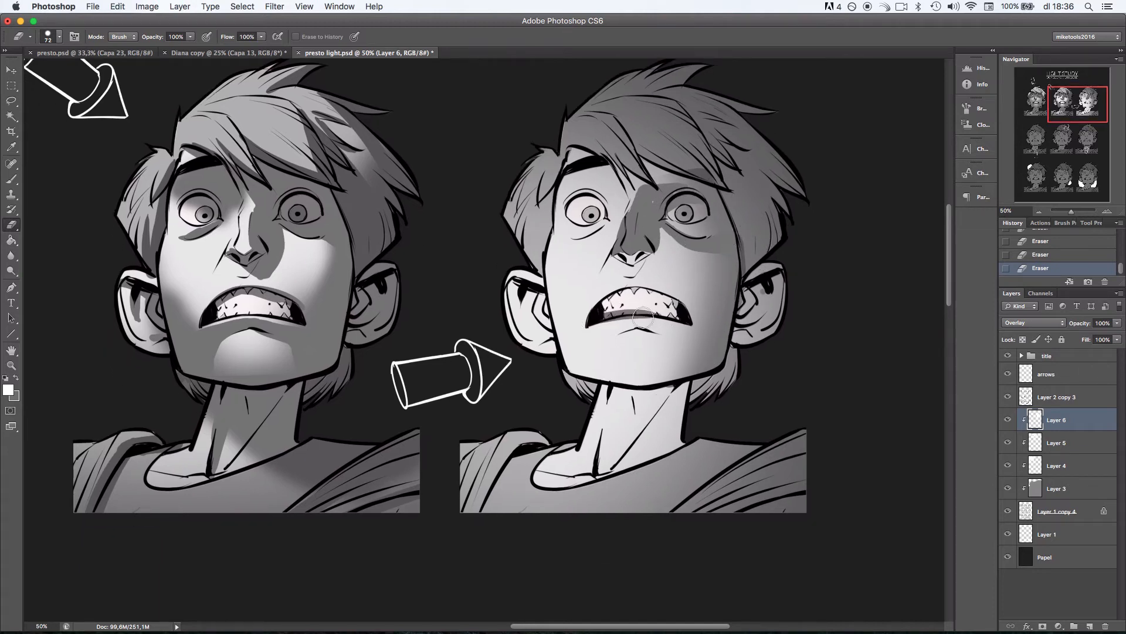
{"action": "mouse_move", "coordinate": [665, 316]}
{"action": "left_mouse_down"}
{"action": "mouse_move", "coordinate": [635, 315]}
{"action": "mouse_move", "coordinate": [679, 315]}
{"action": "left_mouse_up"}
{"action": "left_click_drag", "start_coordinate": [765, 324], "coordinate": [721, 346]}
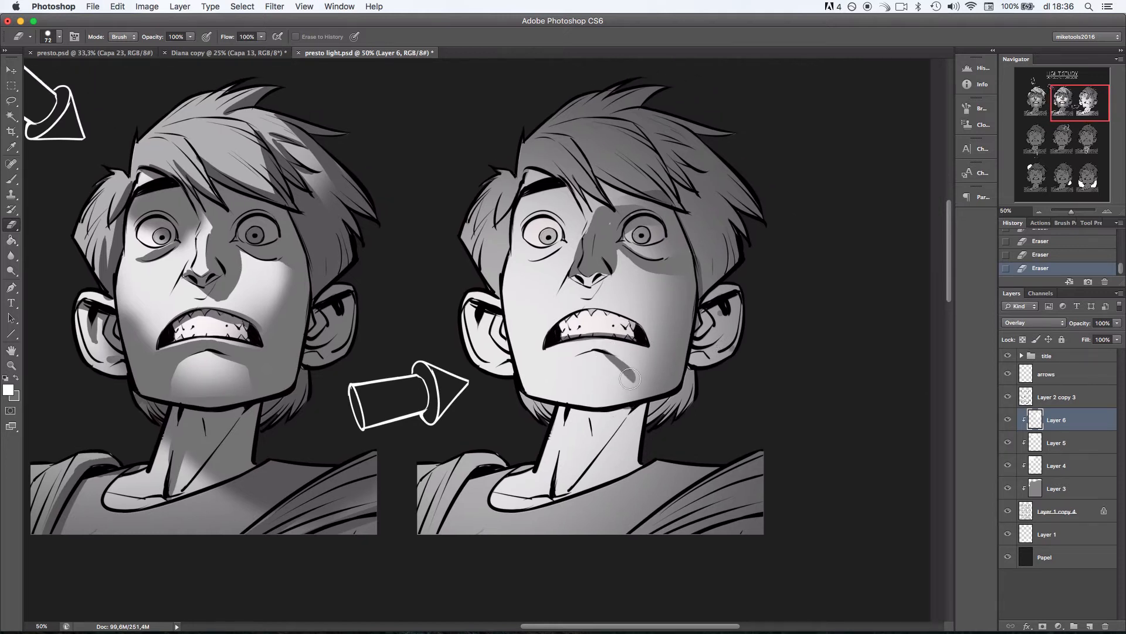
{"action": "mouse_move", "coordinate": [625, 368]}
{"action": "left_mouse_down"}
{"action": "mouse_move", "coordinate": [614, 394]}
{"action": "mouse_move", "coordinate": [616, 376]}
{"action": "mouse_move", "coordinate": [623, 399]}
{"action": "mouse_move", "coordinate": [638, 378]}
{"action": "mouse_move", "coordinate": [646, 388]}
{"action": "left_mouse_up"}
{"action": "key", "text": "super+z"}
{"action": "mouse_move", "coordinate": [575, 403]}
{"action": "left_mouse_down"}
{"action": "mouse_move", "coordinate": [653, 390]}
{"action": "mouse_move", "coordinate": [638, 353]}
{"action": "mouse_move", "coordinate": [585, 349]}
{"action": "mouse_move", "coordinate": [643, 348]}
{"action": "mouse_move", "coordinate": [585, 350]}
{"action": "mouse_move", "coordinate": [650, 353]}
{"action": "mouse_move", "coordinate": [612, 353]}
{"action": "mouse_move", "coordinate": [652, 366]}
{"action": "mouse_move", "coordinate": [617, 352]}
{"action": "mouse_move", "coordinate": [653, 356]}
{"action": "mouse_move", "coordinate": [625, 351]}
{"action": "mouse_move", "coordinate": [656, 375]}
{"action": "mouse_move", "coordinate": [685, 334]}
{"action": "mouse_move", "coordinate": [670, 322]}
{"action": "mouse_move", "coordinate": [652, 370]}
{"action": "mouse_move", "coordinate": [694, 282]}
{"action": "left_mouse_up"}
{"action": "key", "text": "super+z"}
{"action": "key", "text": "super+z"}
{"action": "key", "text": "super+z"}
{"action": "key", "text": "super+z"}
Erase a shadow along the side of the third head's neck away from the arrow with a hard 104 px eraser.
{"action": "right_click", "coordinate": [696, 285]}
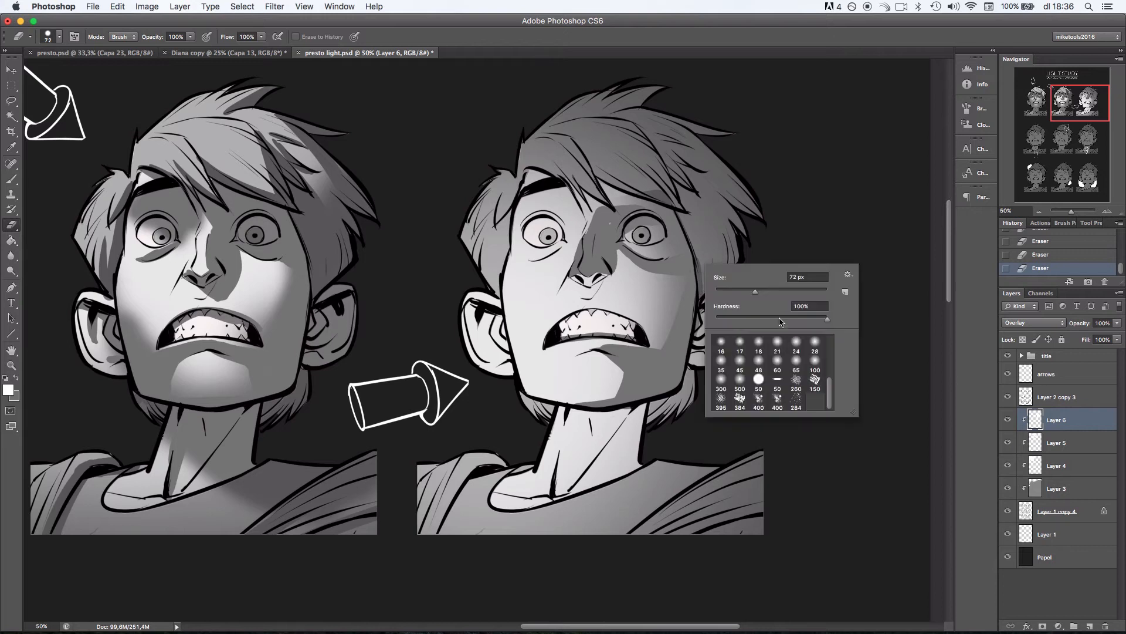
{"action": "left_click_drag", "start_coordinate": [762, 288], "coordinate": [774, 287]}
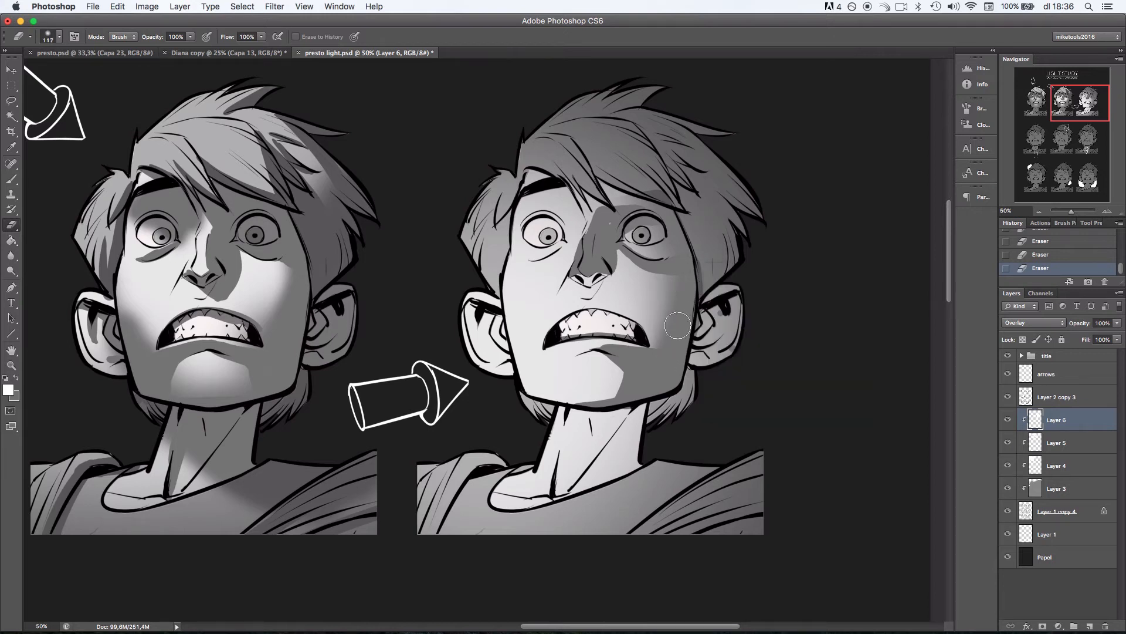
{"action": "right_click", "coordinate": [648, 218]}
{"action": "left_click", "coordinate": [699, 349]}
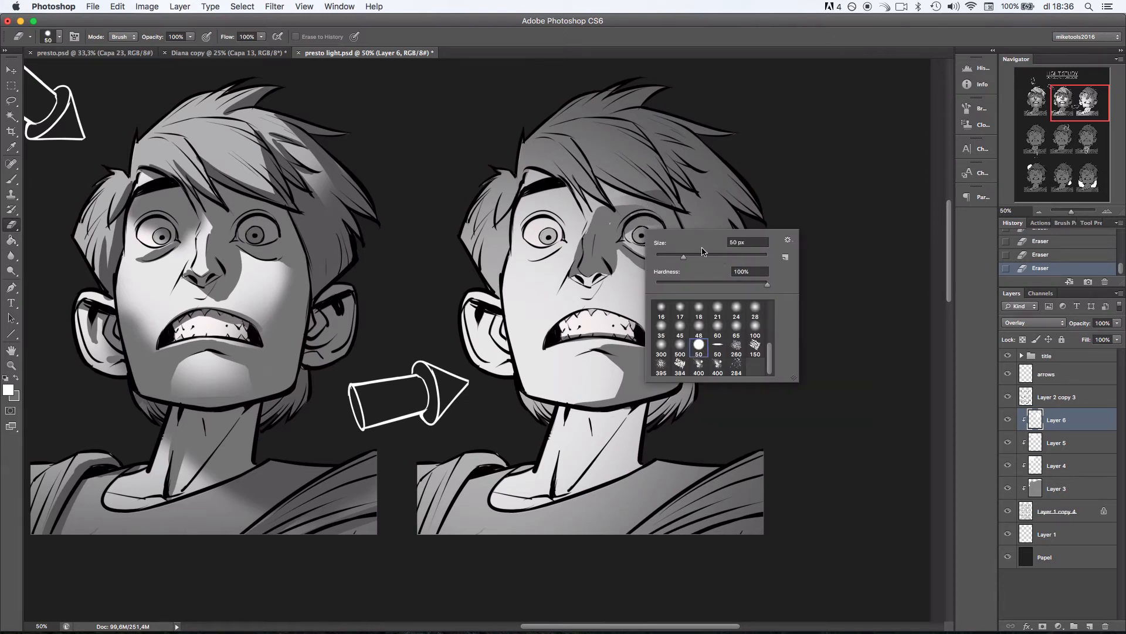
{"action": "left_click_drag", "start_coordinate": [703, 256], "coordinate": [712, 257]}
{"action": "mouse_move", "coordinate": [643, 396]}
{"action": "left_mouse_down"}
{"action": "mouse_move", "coordinate": [640, 468]}
{"action": "mouse_move", "coordinate": [629, 464]}
{"action": "mouse_move", "coordinate": [635, 446]}
{"action": "left_mouse_up"}
{"action": "key", "text": "super+z"}
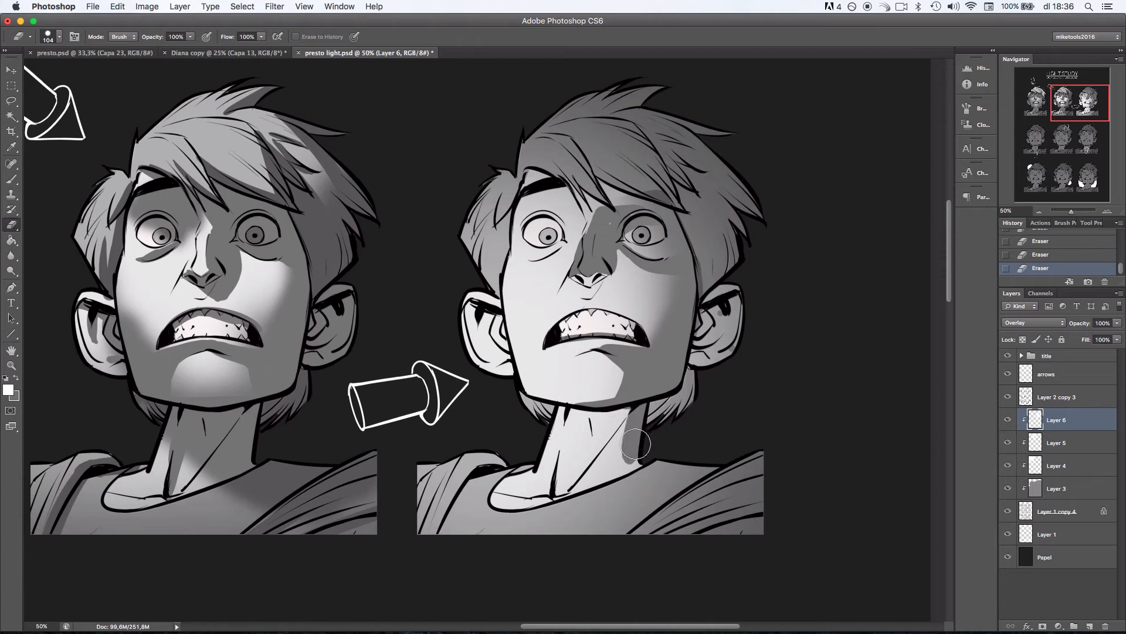
Erase a shadow under and around the third head's eye nearer the arrow, joining it to the nose shadow.
{"action": "left_click_drag", "start_coordinate": [713, 289], "coordinate": [762, 301]}
{"action": "mouse_move", "coordinate": [646, 222]}
{"action": "left_mouse_down"}
{"action": "mouse_move", "coordinate": [638, 268]}
{"action": "mouse_move", "coordinate": [640, 236]}
{"action": "mouse_move", "coordinate": [643, 247]}
{"action": "left_mouse_up"}
{"action": "key", "text": "super+z"}
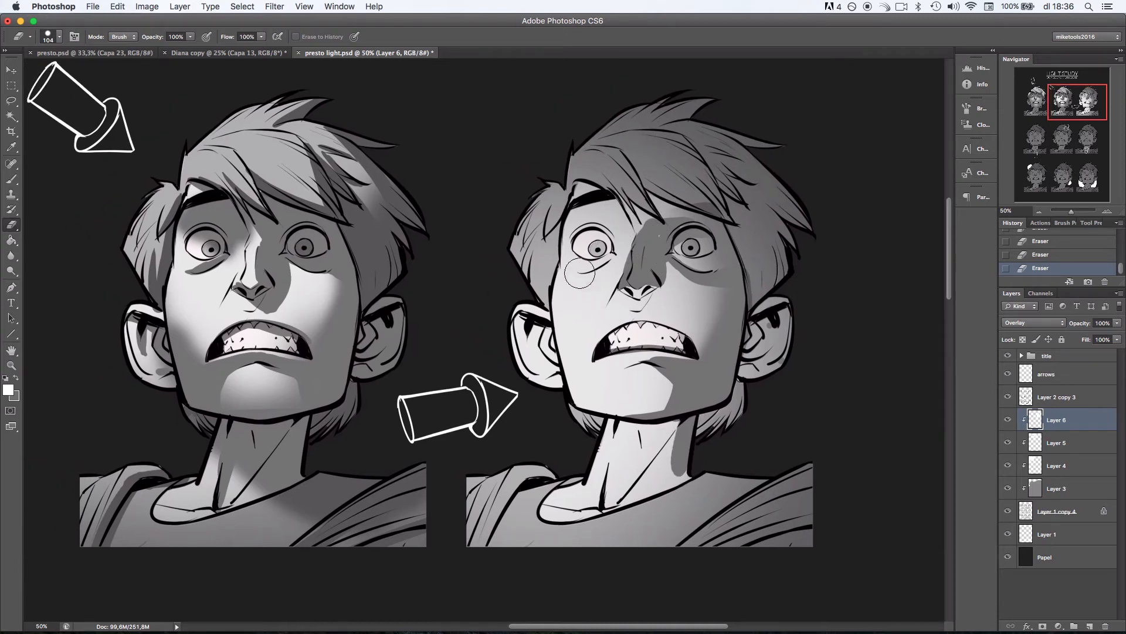
{"action": "mouse_move", "coordinate": [559, 270]}
{"action": "left_mouse_down"}
{"action": "mouse_move", "coordinate": [614, 263]}
{"action": "mouse_move", "coordinate": [560, 270]}
{"action": "mouse_move", "coordinate": [610, 258]}
{"action": "mouse_move", "coordinate": [587, 276]}
{"action": "mouse_move", "coordinate": [619, 258]}
{"action": "mouse_move", "coordinate": [555, 261]}
{"action": "mouse_move", "coordinate": [626, 255]}
{"action": "mouse_move", "coordinate": [564, 265]}
{"action": "mouse_move", "coordinate": [606, 273]}
{"action": "mouse_move", "coordinate": [571, 268]}
{"action": "mouse_move", "coordinate": [594, 277]}
{"action": "mouse_move", "coordinate": [633, 253]}
{"action": "left_mouse_up"}
{"action": "key", "text": "super+z"}
{"action": "key", "text": "super+z"}
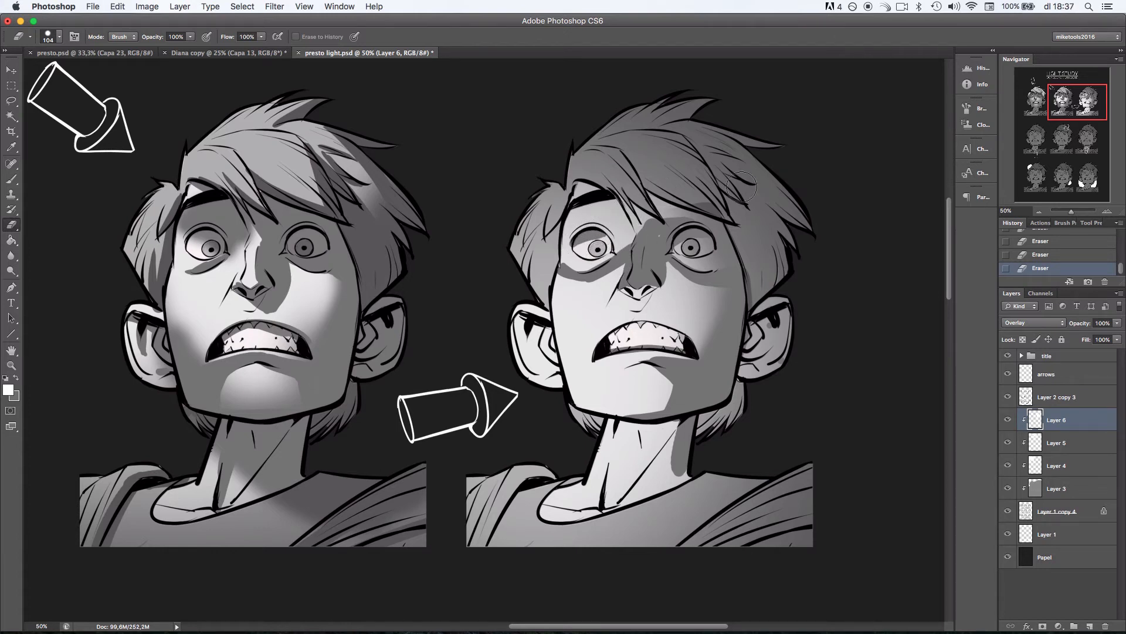
Softly shade the eyeball nearer the arrow on the third head with a soft 106 px eraser.
{"action": "right_click", "coordinate": [713, 213]}
{"action": "left_click", "coordinate": [768, 312]}
{"action": "left_click", "coordinate": [783, 241]}
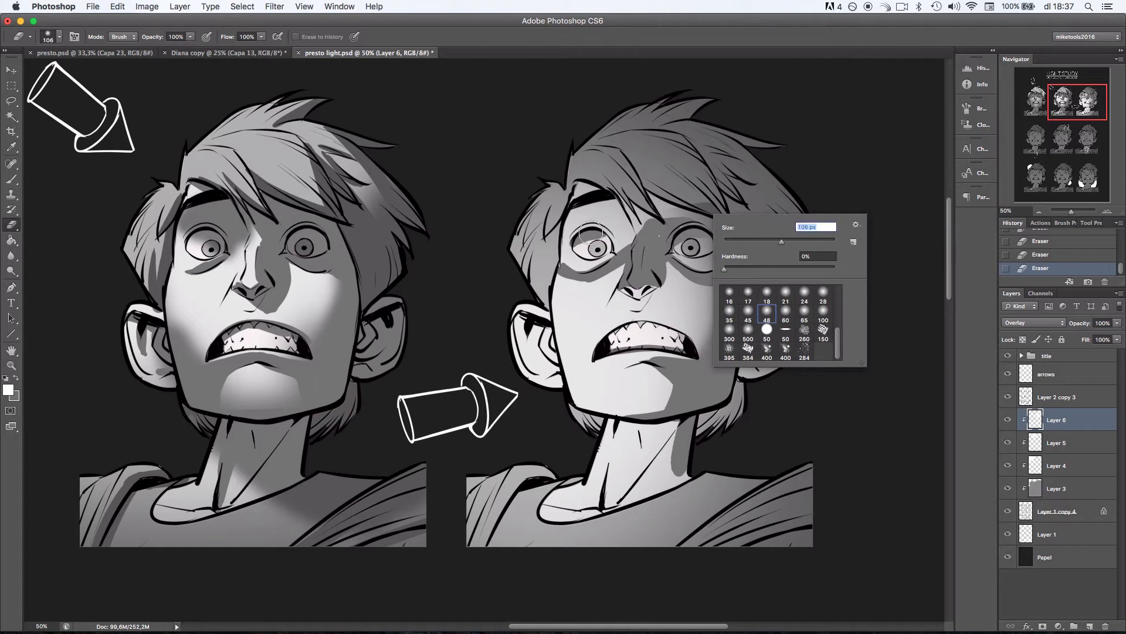
{"action": "mouse_move", "coordinate": [591, 233]}
{"action": "left_mouse_down"}
{"action": "mouse_move", "coordinate": [607, 245]}
{"action": "mouse_move", "coordinate": [603, 233]}
{"action": "left_mouse_up"}
{"action": "key", "text": "super+z"}
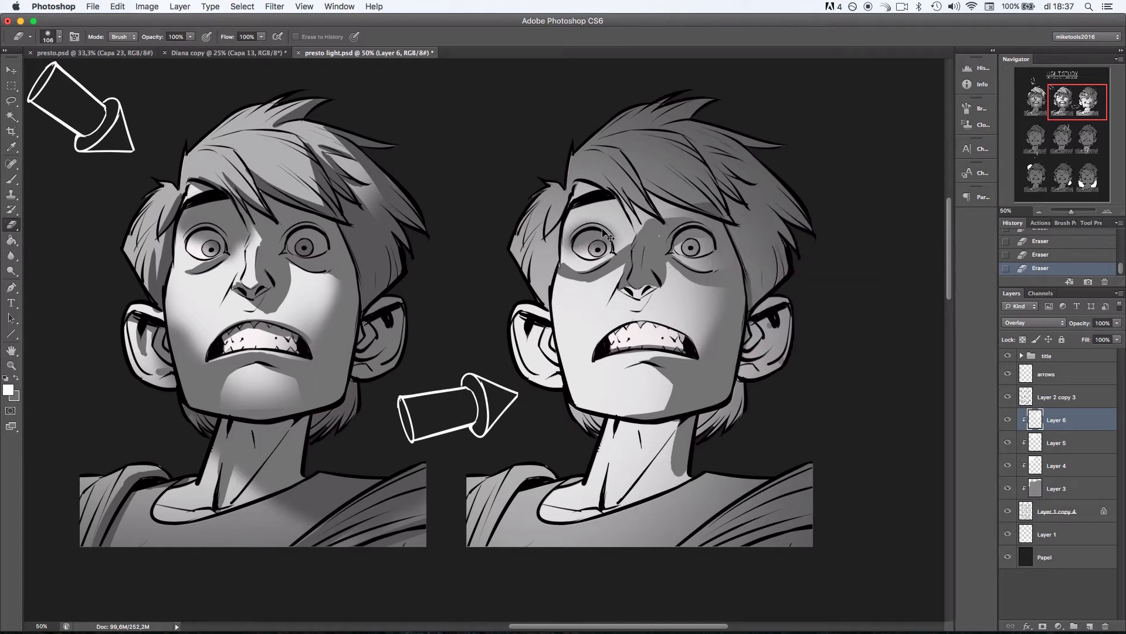
Touch up the shading at the corner of the third head's eye nearer the arrow with a hard 19 px eraser.
{"action": "right_click", "coordinate": [689, 217]}
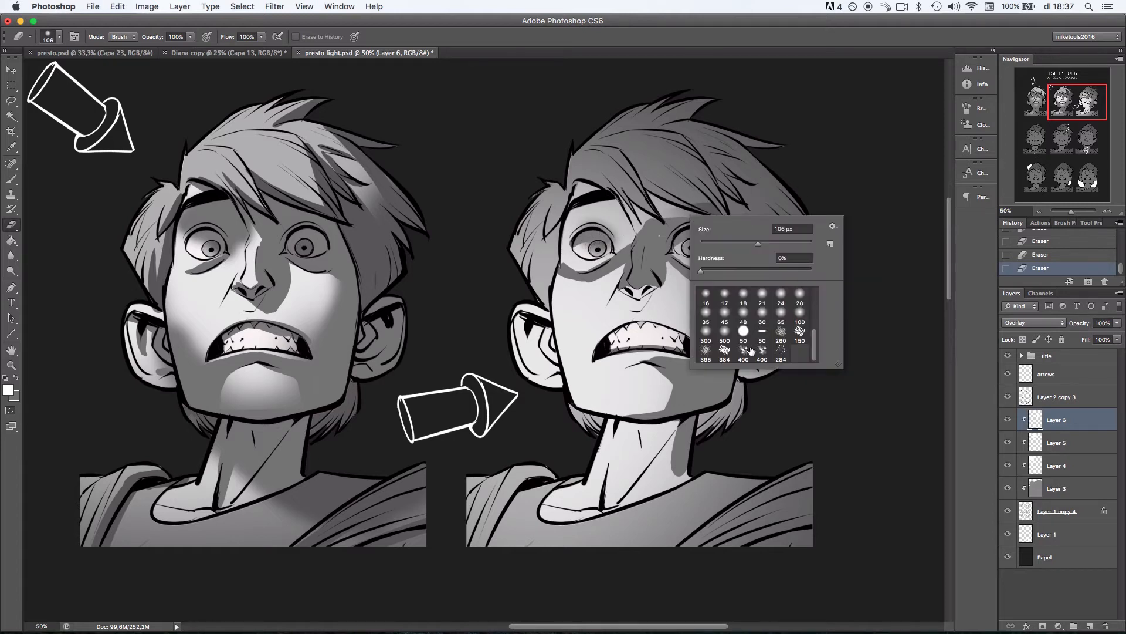
{"action": "left_click", "coordinate": [744, 333]}
{"action": "left_click", "coordinate": [716, 241]}
{"action": "left_click", "coordinate": [614, 241]}
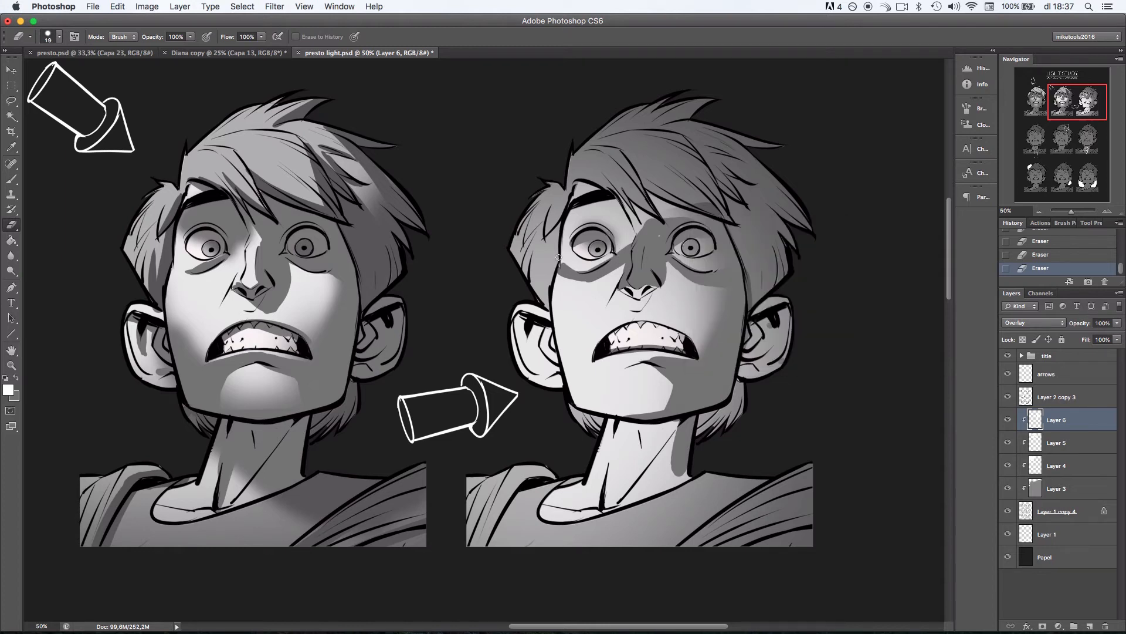
Erase shadow under the third head's eyebrow and around the inner eye socket and forehead with a hard 49 px eraser.
{"action": "right_click", "coordinate": [671, 205]}
{"action": "left_click", "coordinate": [727, 240]}
{"action": "left_click", "coordinate": [583, 196]}
{"action": "left_click_drag", "start_coordinate": [581, 186], "coordinate": [602, 192]}
{"action": "key", "text": "super+z"}
{"action": "mouse_move", "coordinate": [632, 212]}
{"action": "left_mouse_down"}
{"action": "mouse_move", "coordinate": [663, 230]}
{"action": "mouse_move", "coordinate": [643, 257]}
{"action": "mouse_move", "coordinate": [630, 203]}
{"action": "mouse_move", "coordinate": [644, 244]}
{"action": "mouse_move", "coordinate": [639, 218]}
{"action": "mouse_move", "coordinate": [636, 231]}
{"action": "mouse_move", "coordinate": [688, 214]}
{"action": "left_mouse_up"}
{"action": "key", "text": "super+z"}
{"action": "key", "text": "super+z"}
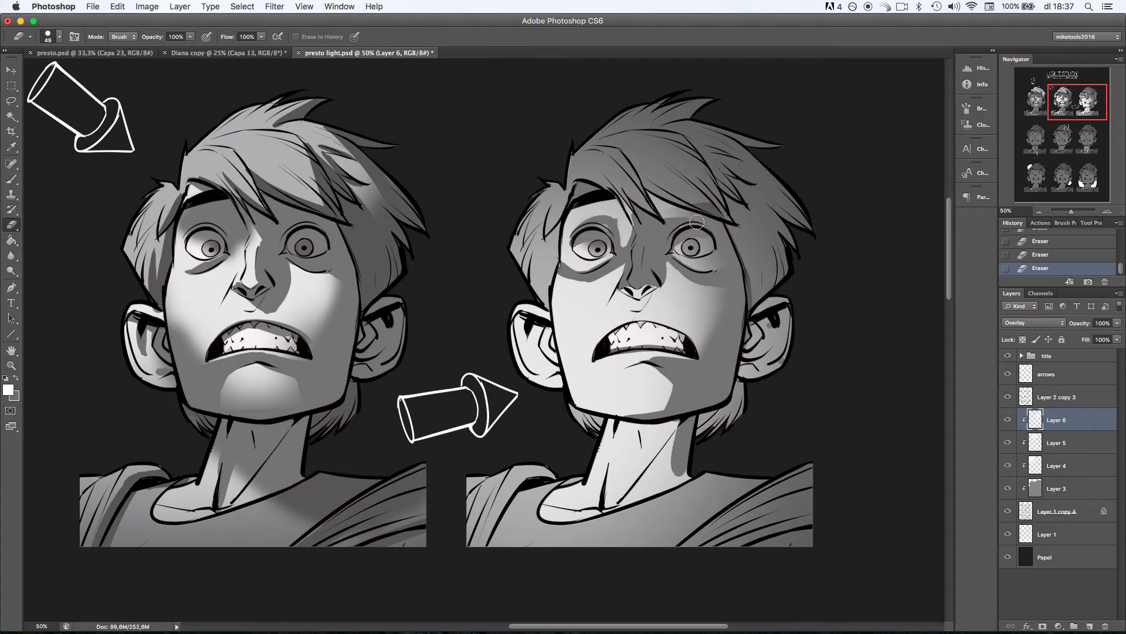
Erase small shadows beneath the third head's nose and inside both ears.
{"action": "scroll", "coordinate": [716, 246], "scroll_direction": "down", "scroll_amount": 2}
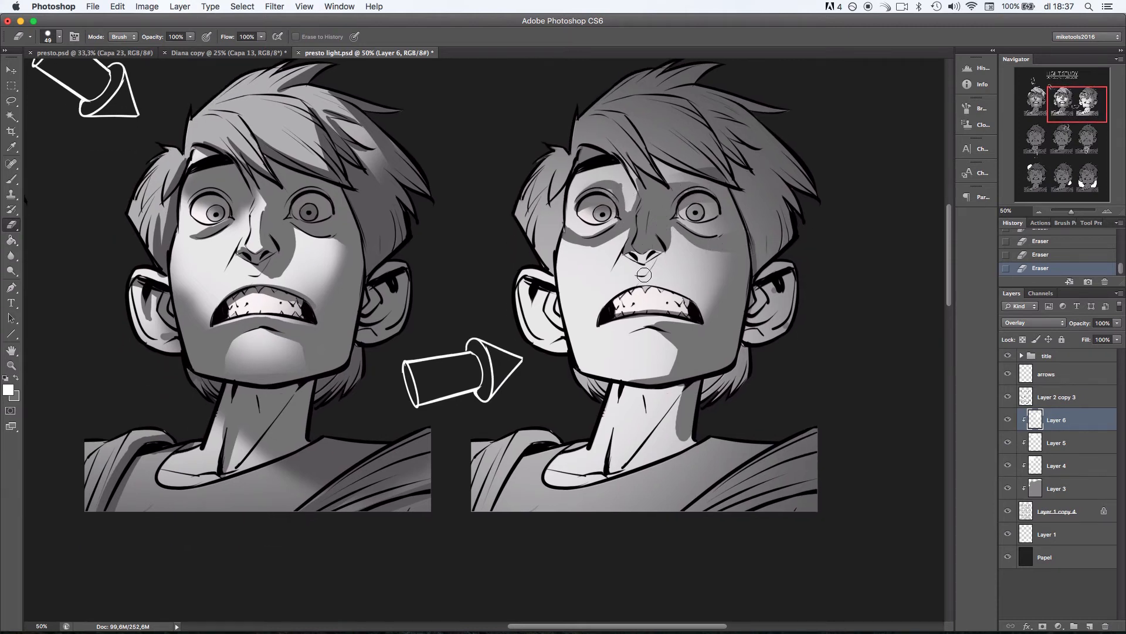
{"action": "left_click_drag", "start_coordinate": [643, 274], "coordinate": [663, 252]}
{"action": "key", "text": "super+z"}
{"action": "left_click_drag", "start_coordinate": [826, 282], "coordinate": [825, 280]}
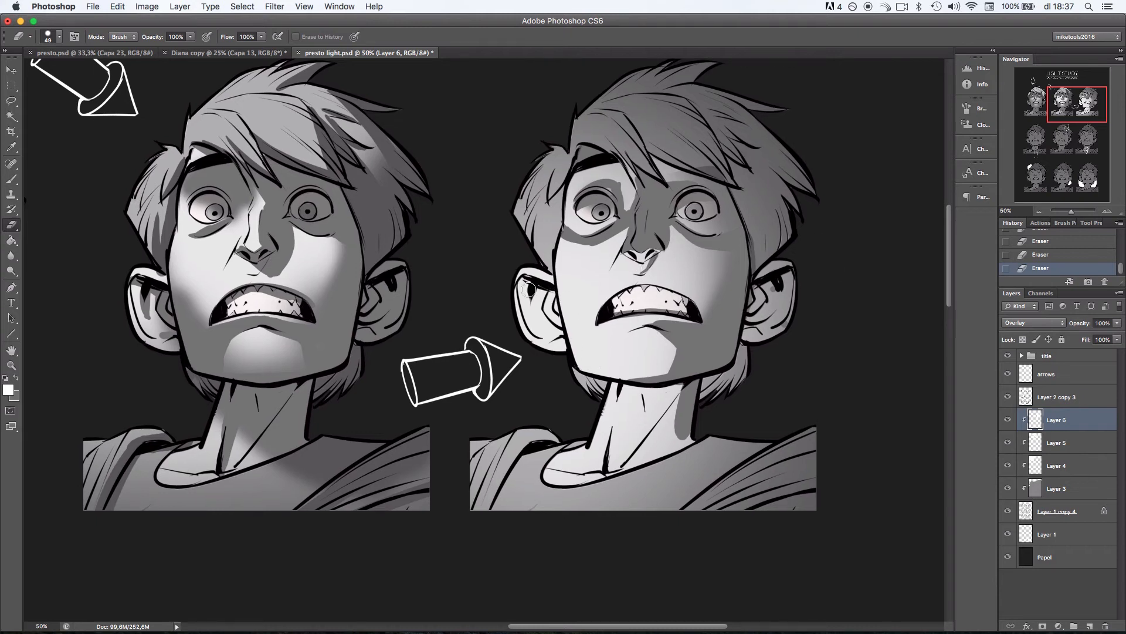
{"action": "left_click_drag", "start_coordinate": [528, 290], "coordinate": [559, 323]}
{"action": "mouse_move", "coordinate": [755, 293]}
{"action": "left_mouse_down"}
{"action": "mouse_move", "coordinate": [799, 276]}
{"action": "mouse_move", "coordinate": [754, 311]}
{"action": "mouse_move", "coordinate": [763, 325]}
{"action": "mouse_move", "coordinate": [789, 306]}
{"action": "mouse_move", "coordinate": [761, 330]}
{"action": "left_mouse_up"}
{"action": "key", "text": "super+z"}
Erase shadow shapes into the third head's hair, across the crown and the side strands away from the arrow, with the hard 49 px eraser.
{"action": "left_click", "coordinate": [1040, 211]}
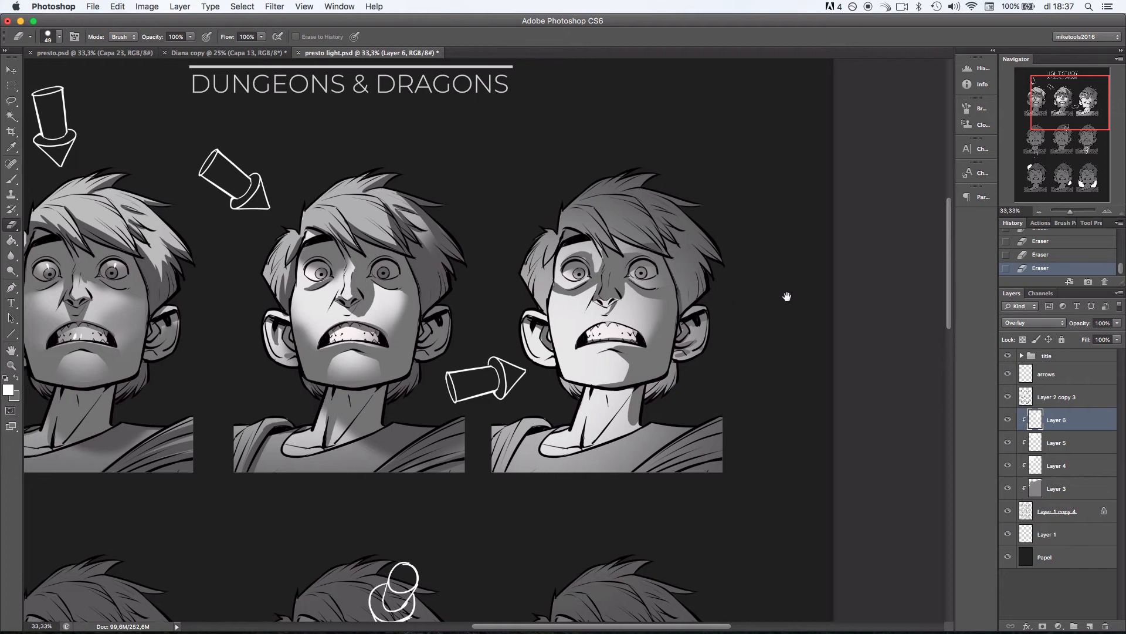
{"action": "left_click_drag", "start_coordinate": [730, 258], "coordinate": [827, 266]}
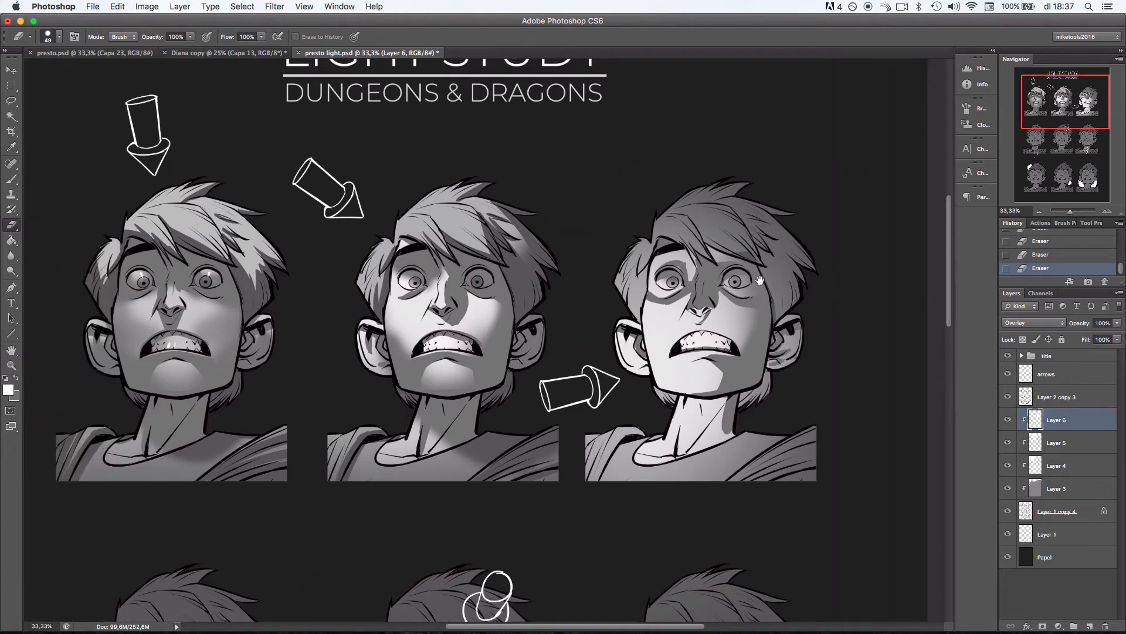
{"action": "left_click_drag", "start_coordinate": [760, 280], "coordinate": [759, 281]}
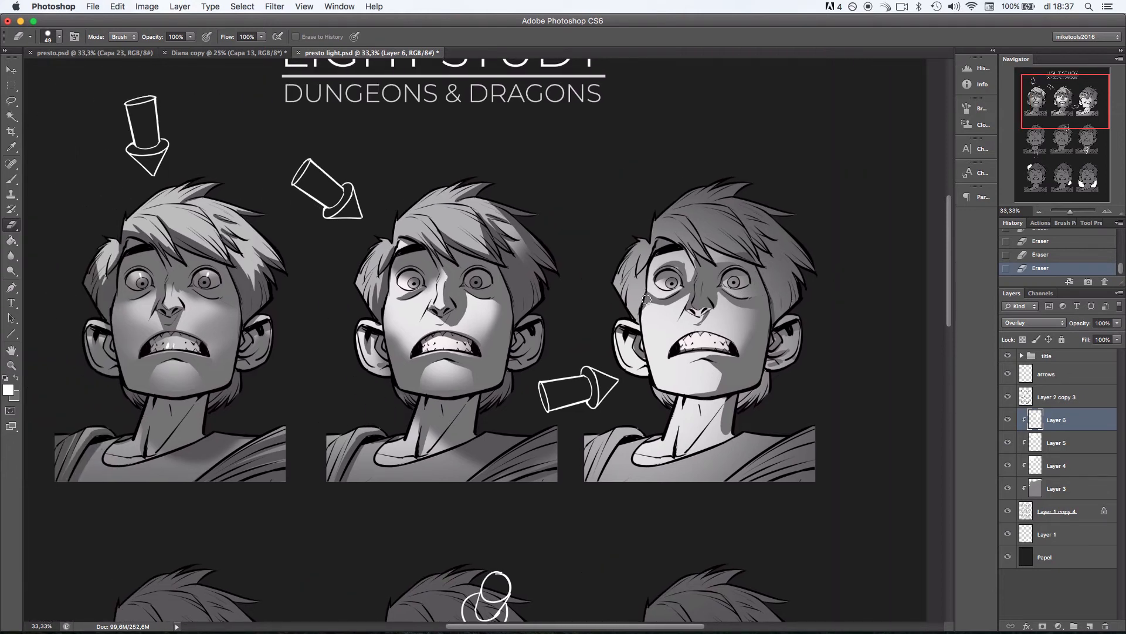
{"action": "mouse_move", "coordinate": [619, 273]}
{"action": "left_mouse_down"}
{"action": "mouse_move", "coordinate": [647, 237]}
{"action": "mouse_move", "coordinate": [627, 311]}
{"action": "mouse_move", "coordinate": [646, 257]}
{"action": "left_mouse_up"}
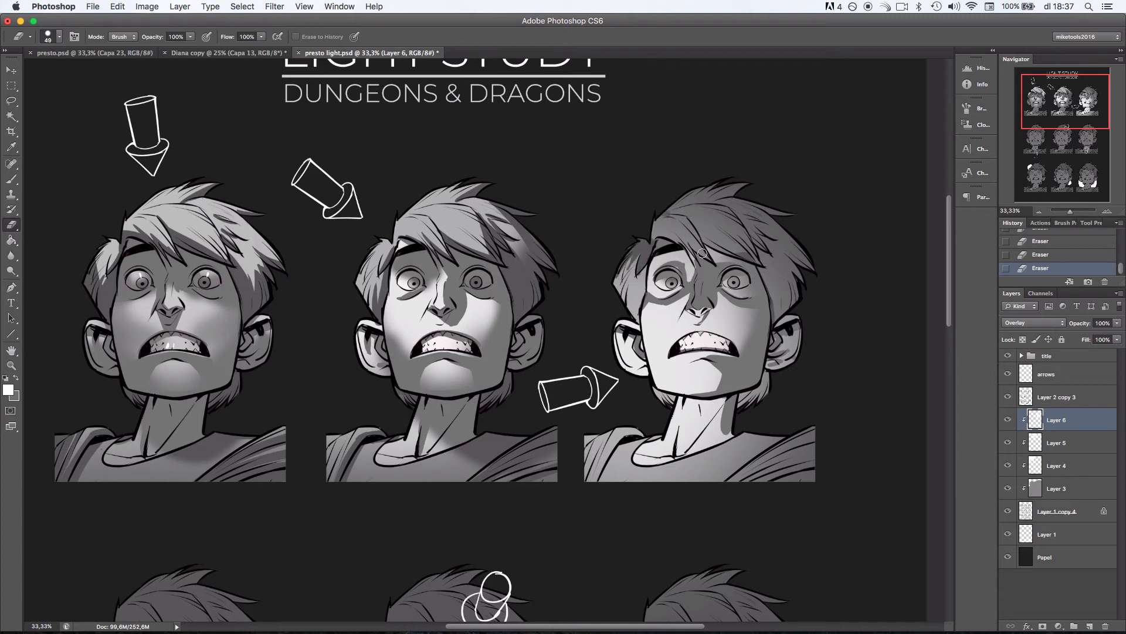
{"action": "left_click_drag", "start_coordinate": [702, 253], "coordinate": [667, 221]}
{"action": "mouse_move", "coordinate": [674, 210]}
{"action": "left_mouse_down"}
{"action": "mouse_move", "coordinate": [736, 224]}
{"action": "mouse_move", "coordinate": [759, 190]}
{"action": "left_mouse_up"}
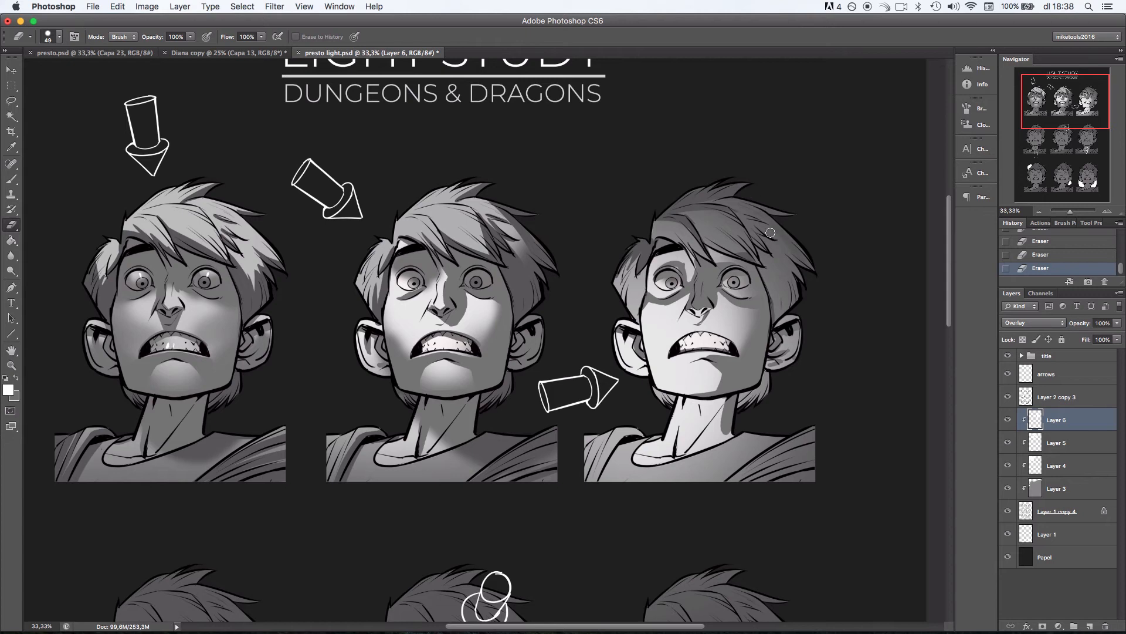
{"action": "left_click_drag", "start_coordinate": [766, 273], "coordinate": [782, 313]}
{"action": "key", "text": "super+z"}
{"action": "left_click_drag", "start_coordinate": [782, 265], "coordinate": [785, 316]}
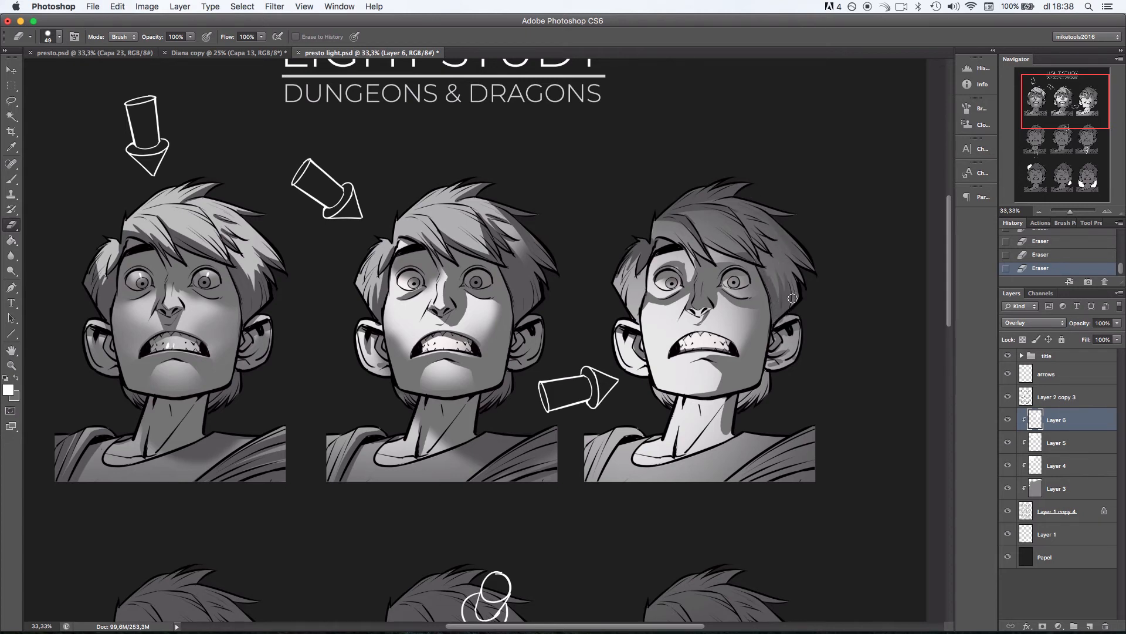
Erase shadows along the third head's neck muscle and clothing with the same hard eraser, undoing unwanted strokes.
{"action": "scroll", "coordinate": [799, 286], "scroll_direction": "down", "scroll_amount": 2}
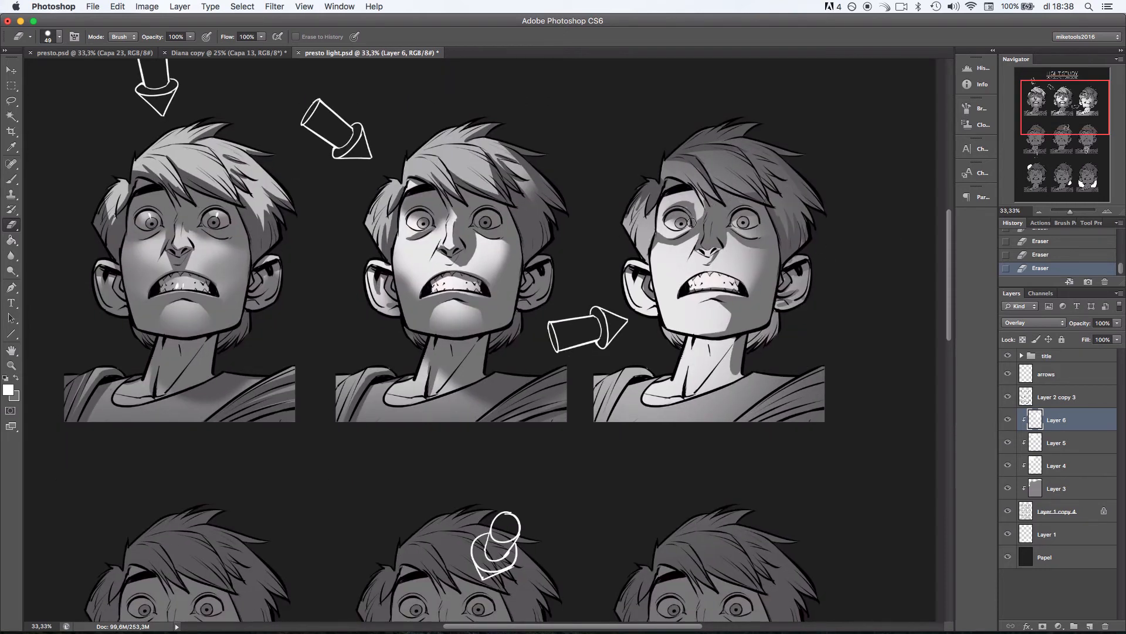
{"action": "scroll", "coordinate": [822, 256], "scroll_direction": "down", "scroll_amount": 2}
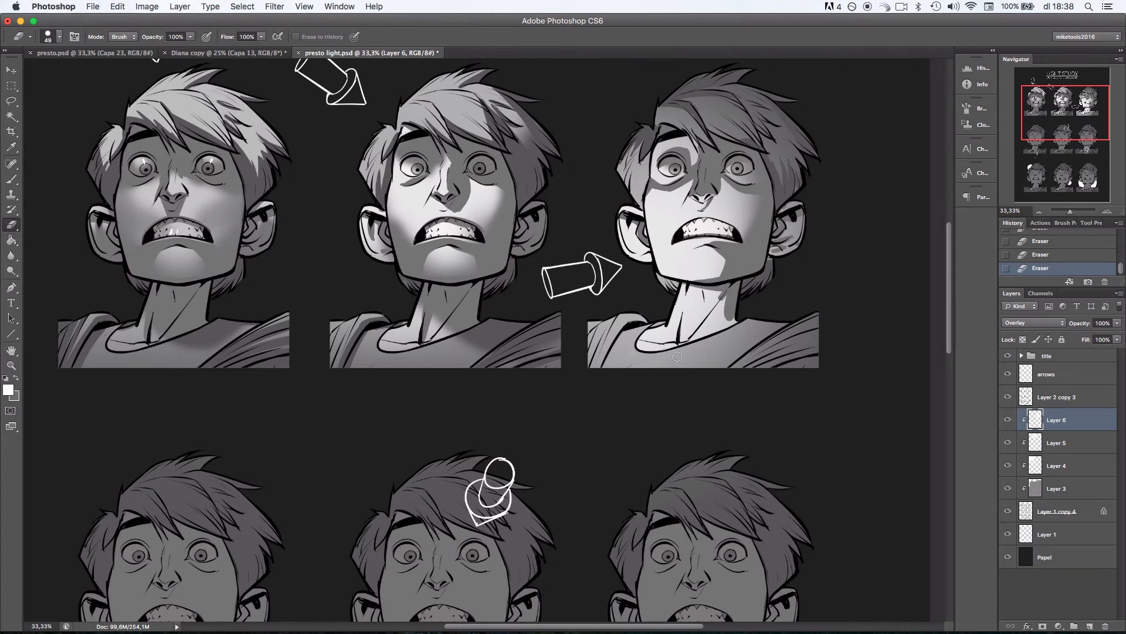
{"action": "key", "text": "super+z"}
{"action": "mouse_move", "coordinate": [698, 337]}
{"action": "left_mouse_down"}
{"action": "mouse_move", "coordinate": [722, 301]}
{"action": "mouse_move", "coordinate": [687, 338]}
{"action": "left_mouse_up"}
{"action": "key", "text": "super+z"}
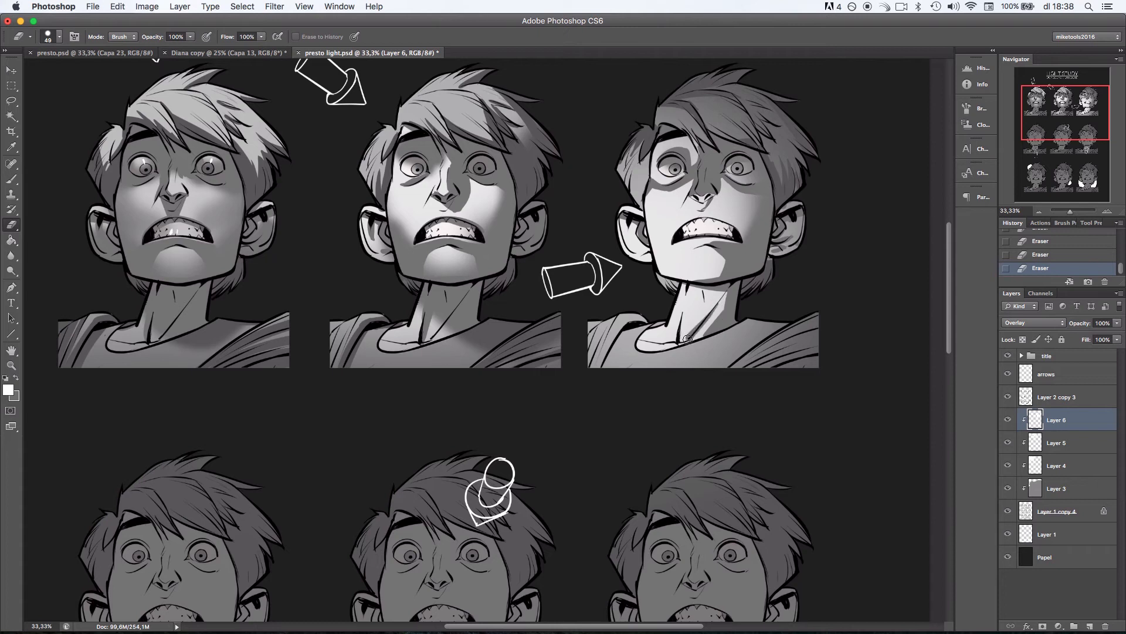
{"action": "scroll", "coordinate": [765, 296], "scroll_direction": "down", "scroll_amount": 3}
{"action": "scroll", "coordinate": [765, 296], "scroll_direction": "left", "scroll_amount": 3}
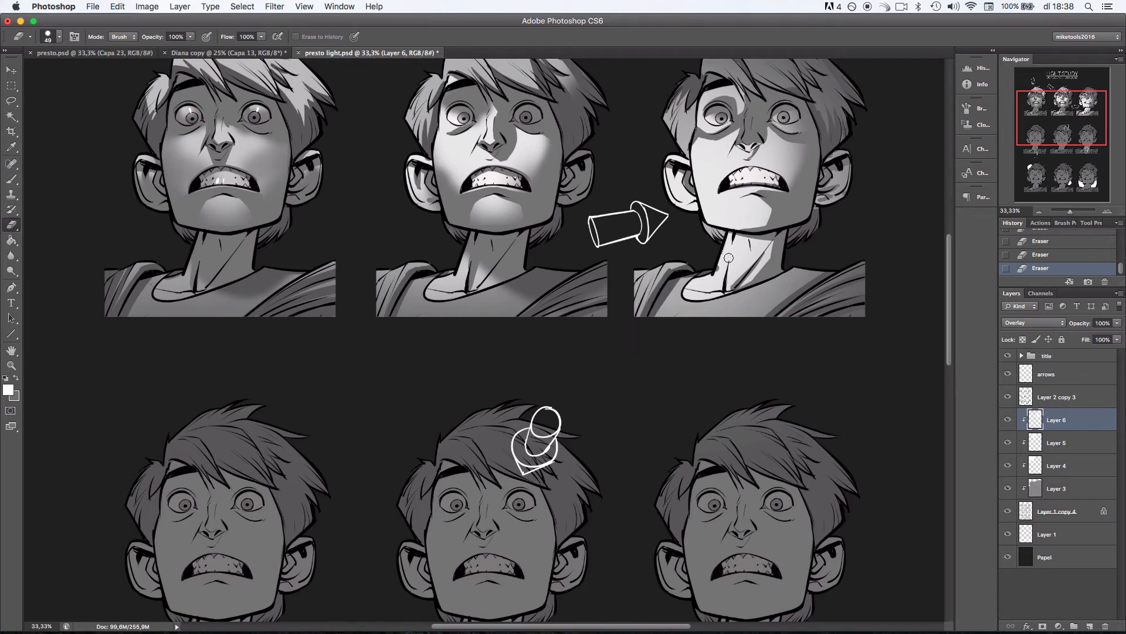
{"action": "scroll", "coordinate": [854, 323], "scroll_direction": "up", "scroll_amount": 3}
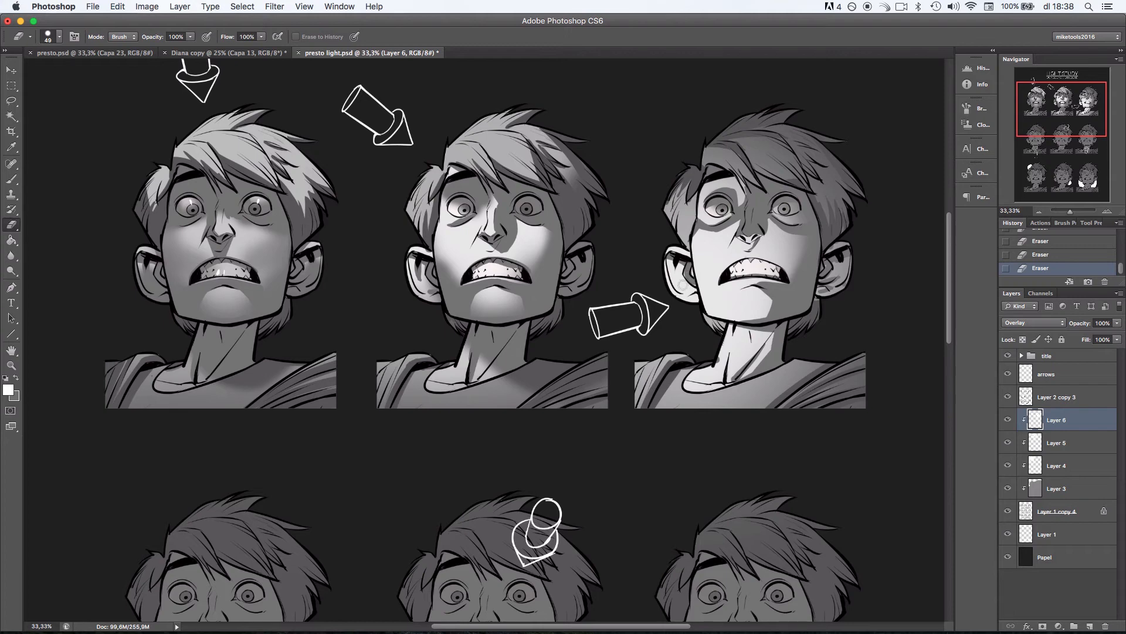
Examine the three shaded heads of the top row together and compare them with the unshaded row below.
{"action": "left_click", "coordinate": [1040, 211]}
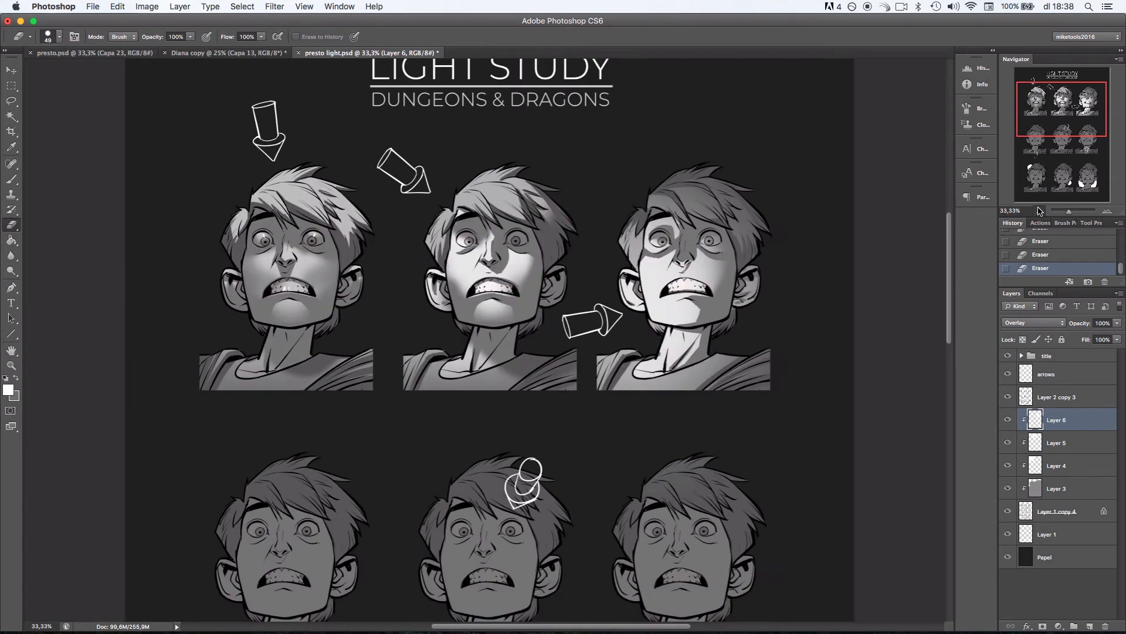
{"action": "left_click_drag", "start_coordinate": [615, 423], "coordinate": [726, 364]}
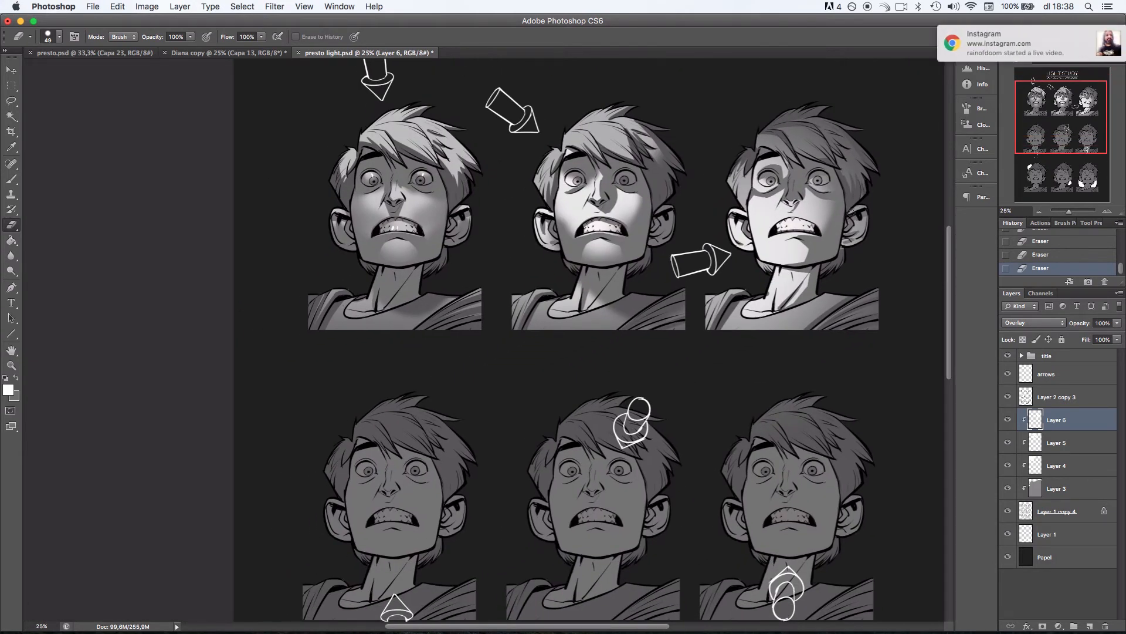
{"action": "left_click_drag", "start_coordinate": [852, 213], "coordinate": [785, 246]}
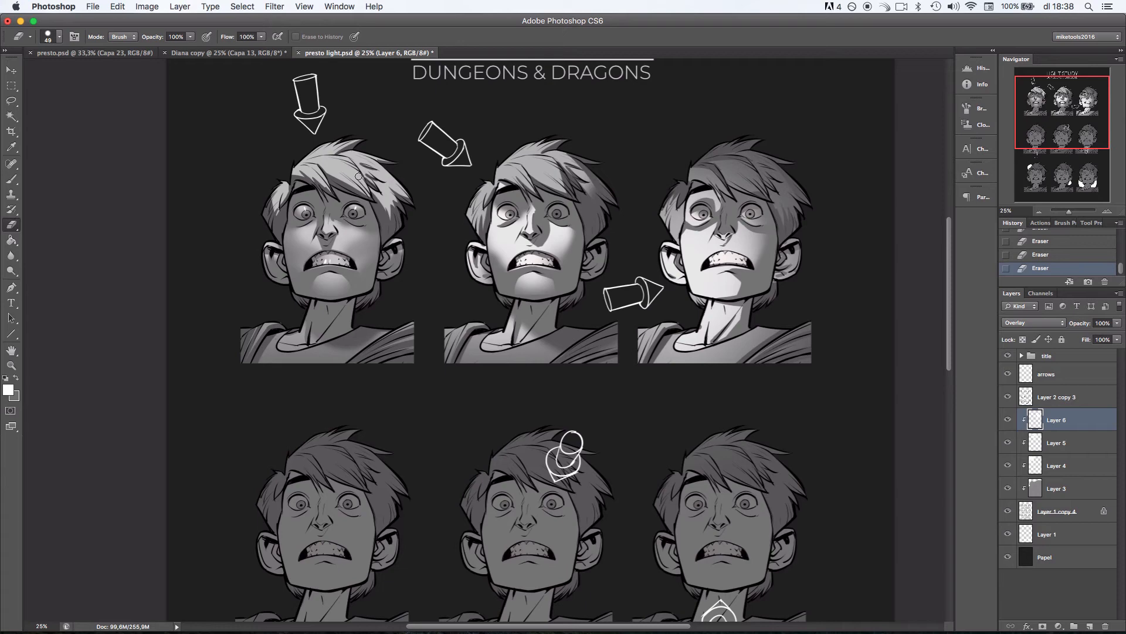
{"action": "left_click_drag", "start_coordinate": [518, 554], "coordinate": [613, 364]}
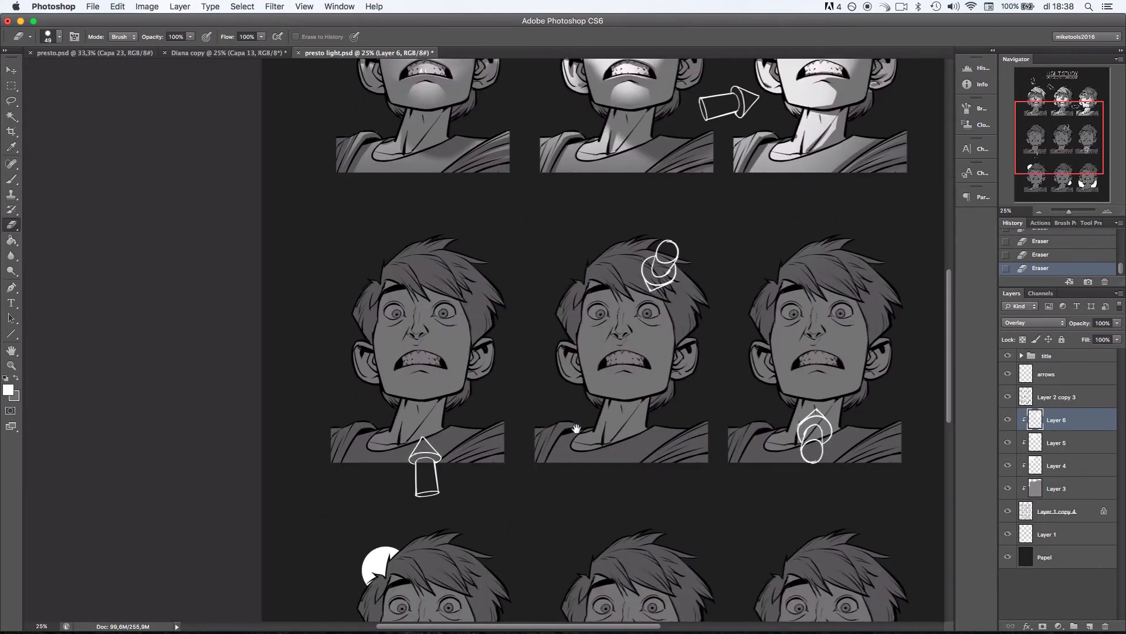
{"action": "left_click_drag", "start_coordinate": [568, 395], "coordinate": [675, 498]}
{"action": "left_click", "coordinate": [1108, 211]}
{"action": "left_click_drag", "start_coordinate": [724, 208], "coordinate": [705, 317]}
{"action": "scroll", "coordinate": [705, 317], "scroll_direction": "up", "scroll_amount": 7}
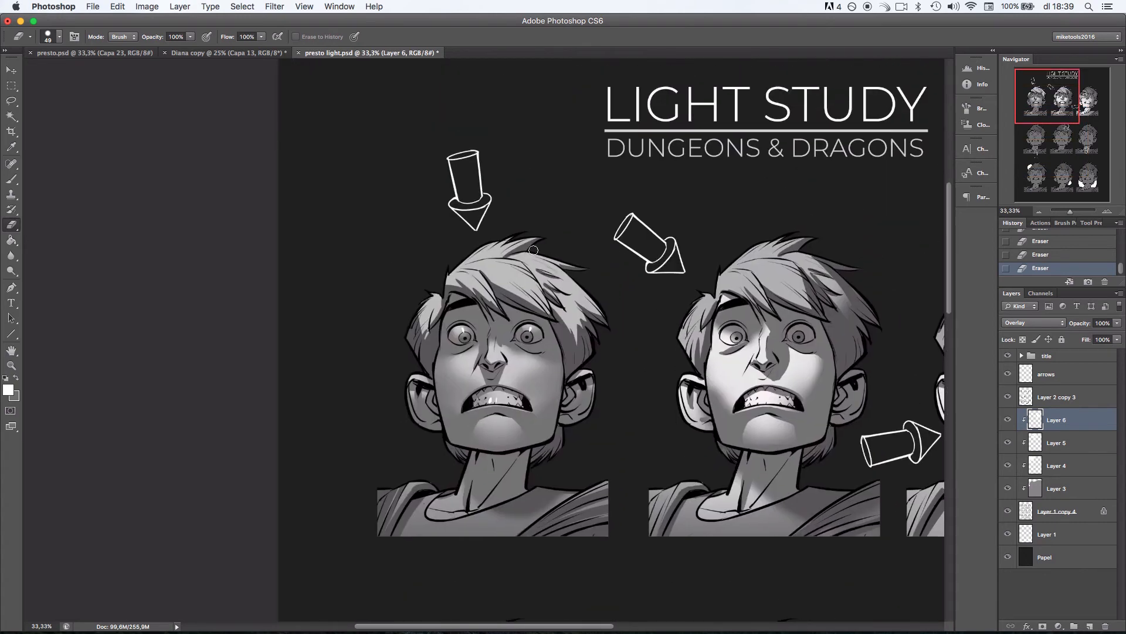
Lasso the first head of the second row and add a new layer above Layer 6, clipped to the layers below.
{"action": "scroll", "coordinate": [568, 382], "scroll_direction": "down", "scroll_amount": 15}
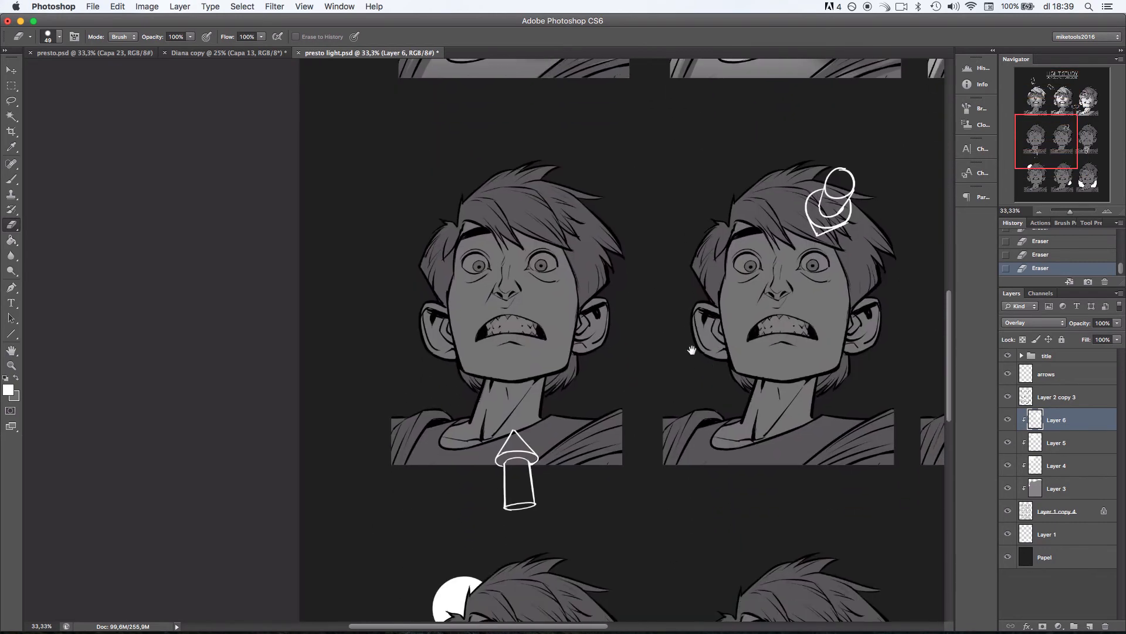
{"action": "key", "text": "l"}
{"action": "mouse_move", "coordinate": [451, 120]}
{"action": "left_mouse_down"}
{"action": "mouse_move", "coordinate": [409, 513]}
{"action": "mouse_move", "coordinate": [640, 390]}
{"action": "mouse_move", "coordinate": [623, 183]}
{"action": "left_mouse_up"}
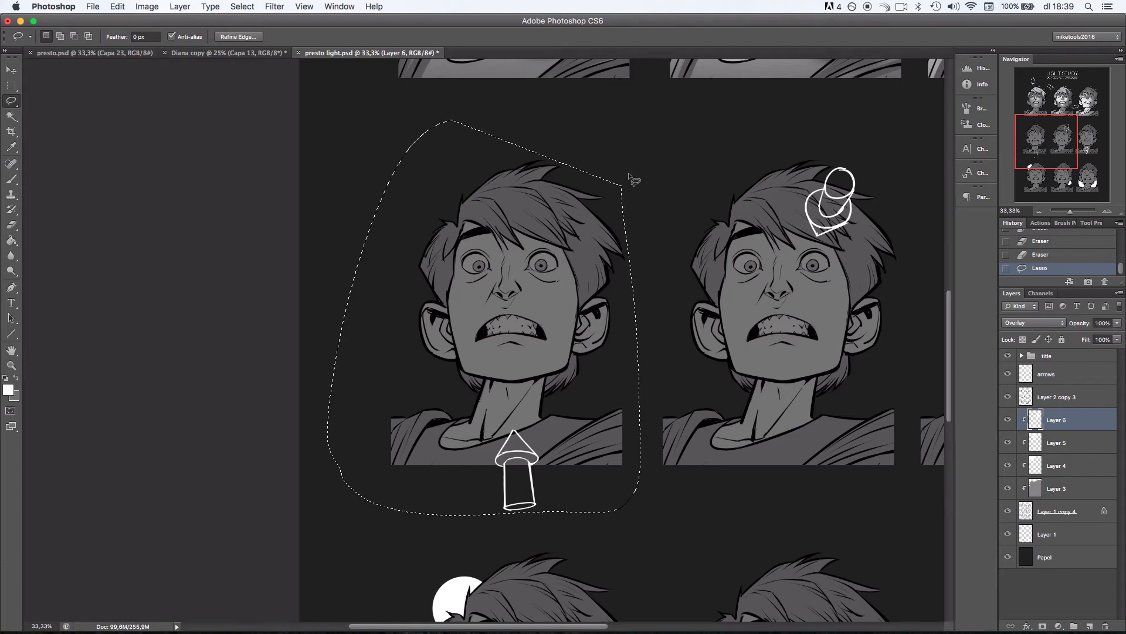
{"action": "left_click", "coordinate": [1090, 626]}
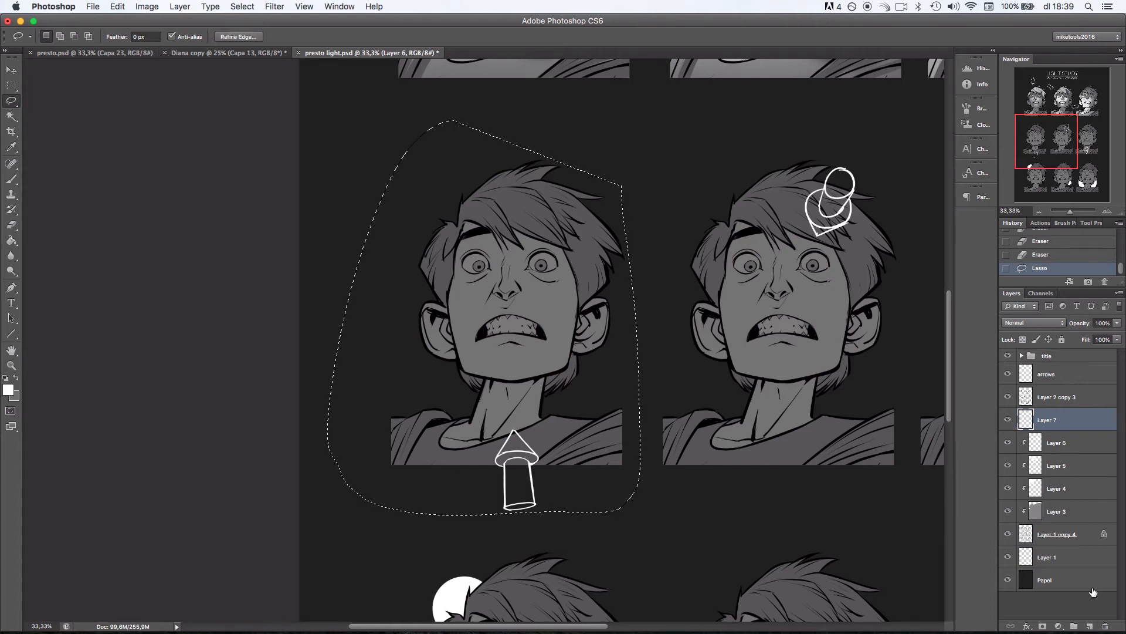
{"action": "left_click", "coordinate": [1052, 413], "text": "alt"}
Set the new layer to Overlay and brush soft white light from below onto the selected head with the 1684 px brush.
{"action": "scroll", "coordinate": [470, 262], "scroll_direction": "up", "scroll_amount": 4}
{"action": "key", "text": "b"}
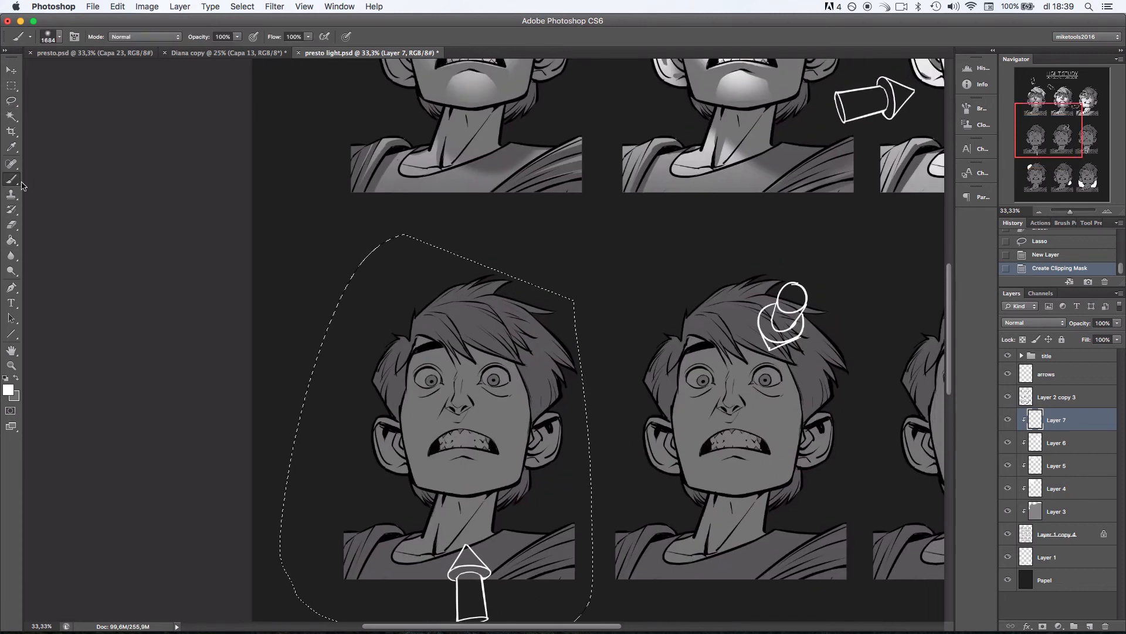
{"action": "left_click", "coordinate": [1034, 323]}
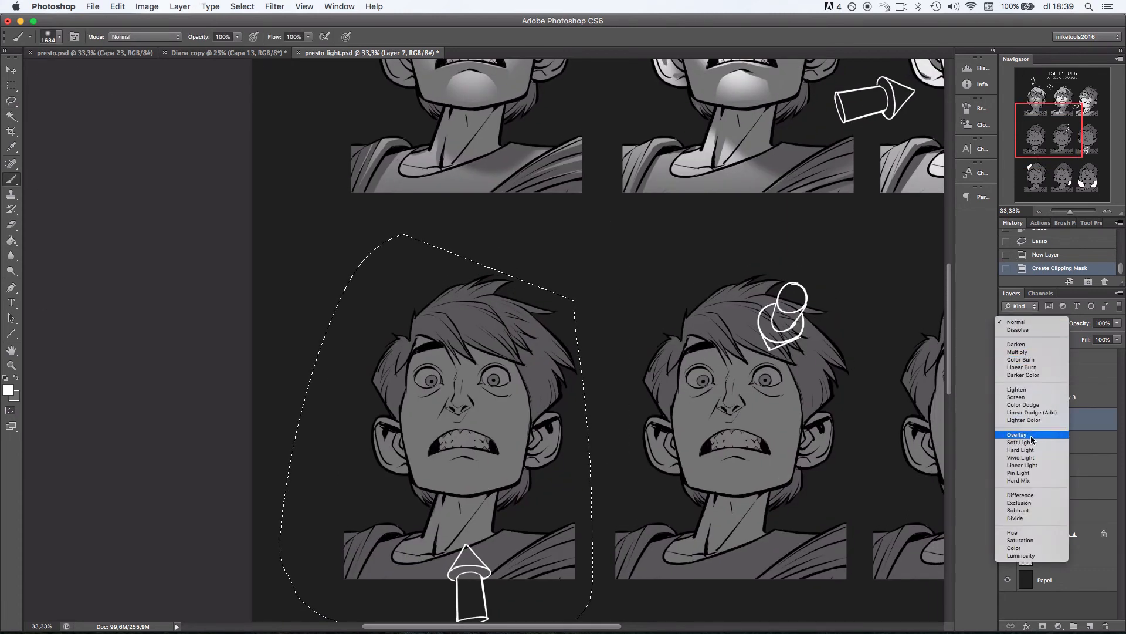
{"action": "left_click", "coordinate": [1016, 369]}
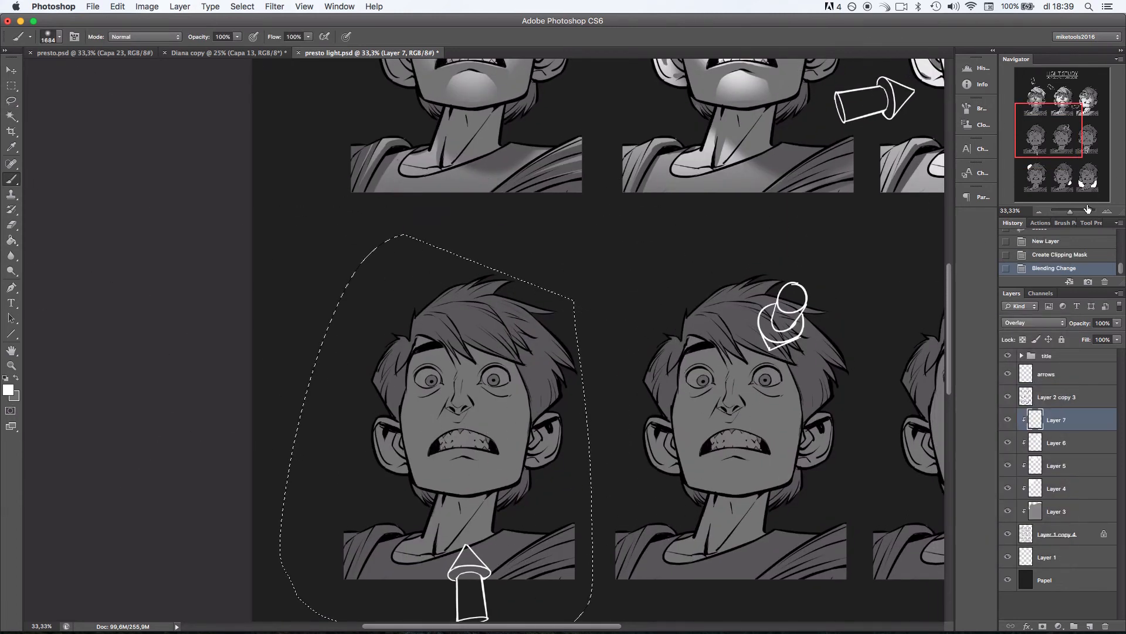
{"action": "left_click", "coordinate": [1040, 212]}
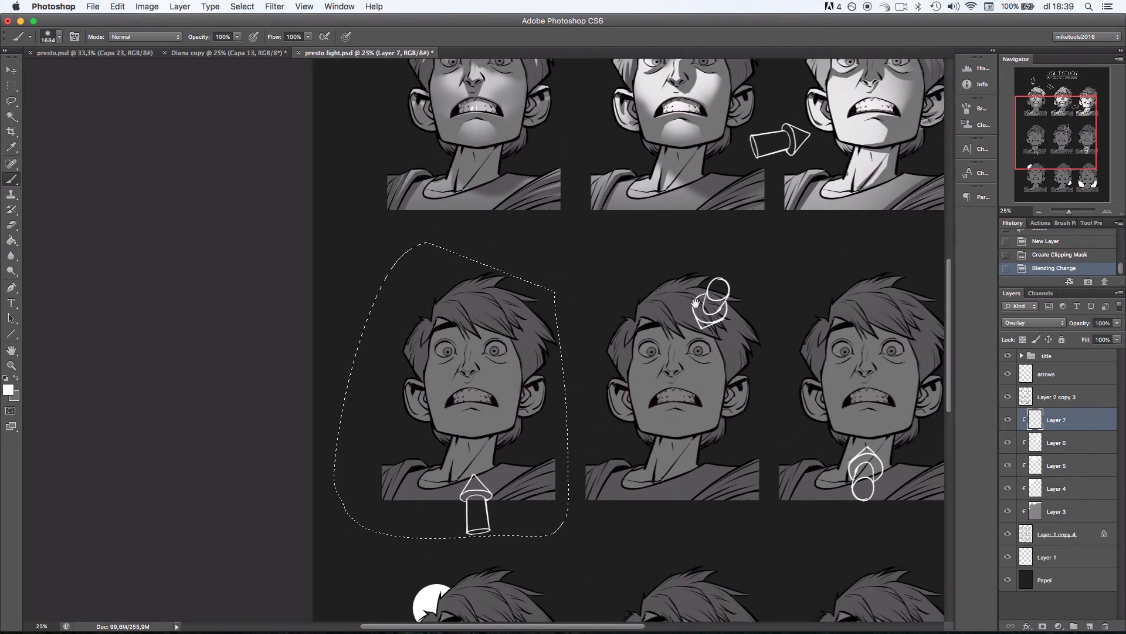
{"action": "left_click_drag", "start_coordinate": [677, 243], "coordinate": [677, 316]}
{"action": "left_click_drag", "start_coordinate": [549, 417], "coordinate": [548, 312]}
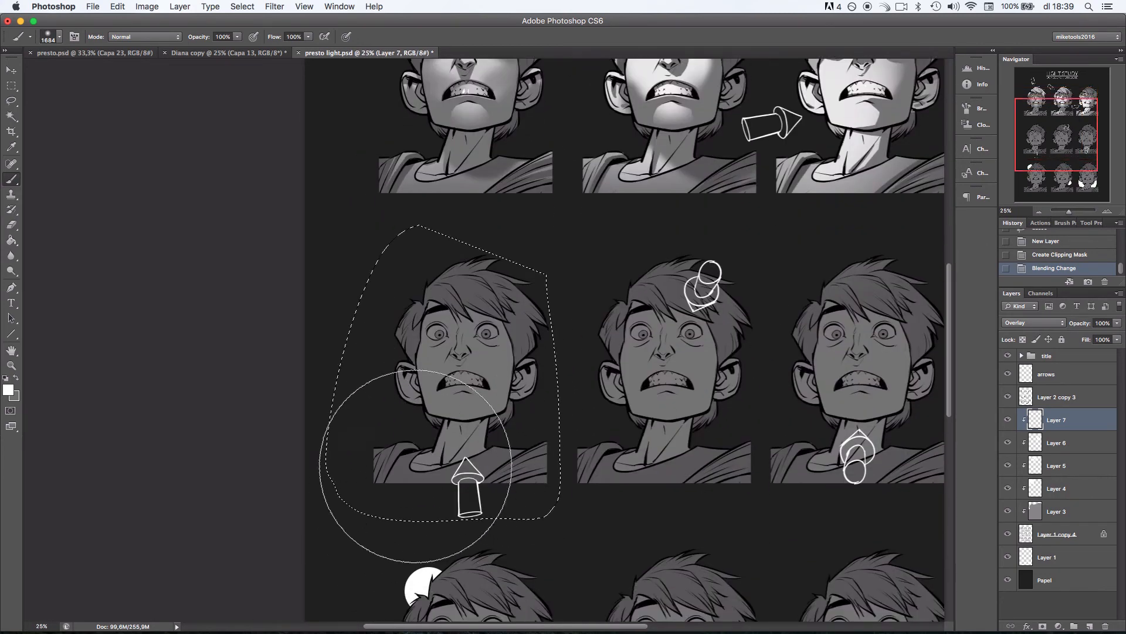
{"action": "mouse_move", "coordinate": [417, 470]}
{"action": "left_mouse_down"}
{"action": "mouse_move", "coordinate": [449, 482]}
{"action": "mouse_move", "coordinate": [466, 470]}
{"action": "mouse_move", "coordinate": [456, 501]}
{"action": "mouse_move", "coordinate": [438, 499]}
{"action": "mouse_move", "coordinate": [417, 463]}
{"action": "mouse_move", "coordinate": [452, 467]}
{"action": "mouse_move", "coordinate": [440, 469]}
{"action": "mouse_move", "coordinate": [473, 416]}
{"action": "mouse_move", "coordinate": [472, 506]}
{"action": "left_mouse_up"}
Deselect and paint highlights on the fringe strands of the second row's first head with a hard 60 px brush, undoing unwanted strokes.
{"action": "left_click", "coordinate": [1107, 211]}
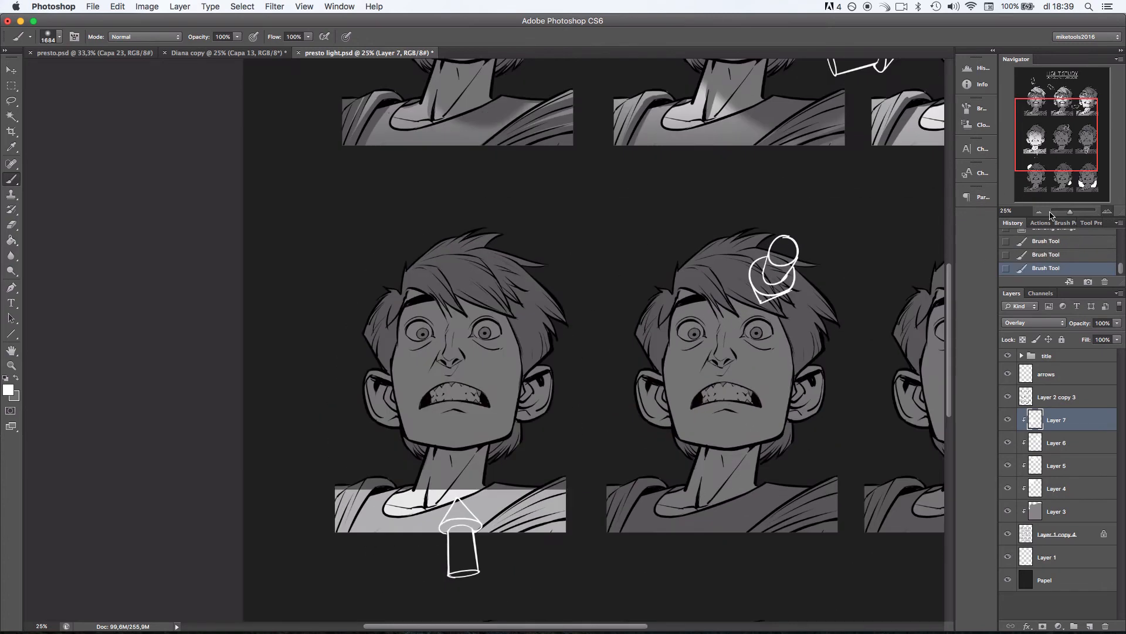
{"action": "right_click", "coordinate": [558, 335]}
{"action": "left_click", "coordinate": [614, 449]}
{"action": "left_click_drag", "start_coordinate": [595, 357], "coordinate": [604, 357]}
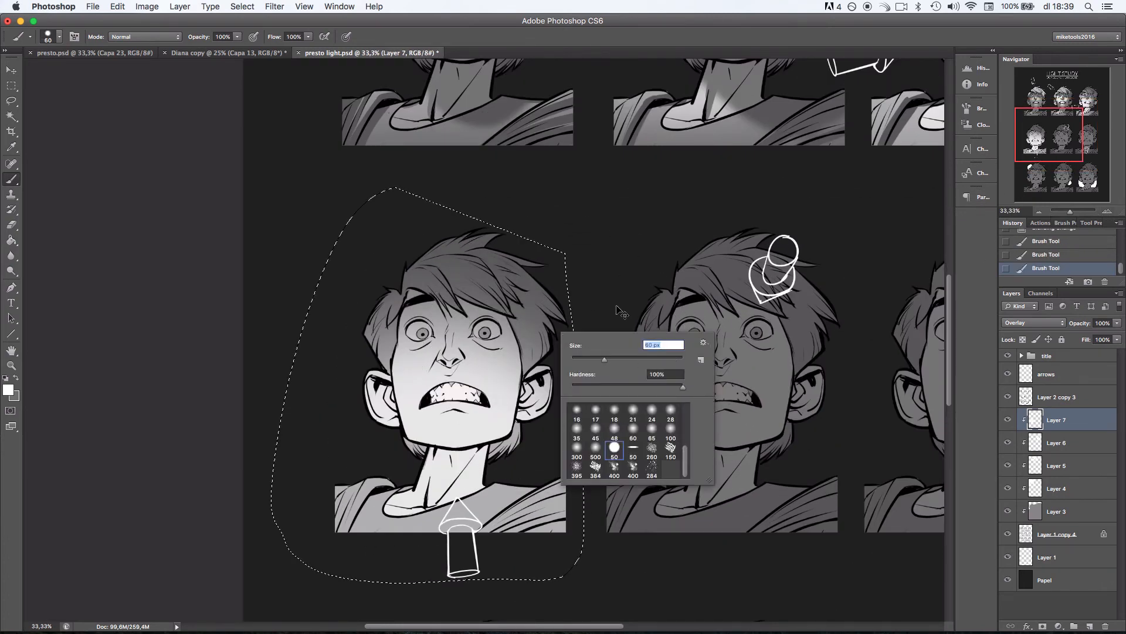
{"action": "left_click", "coordinate": [621, 312]}
{"action": "key", "text": "super+d"}
{"action": "mouse_move", "coordinate": [457, 291]}
{"action": "left_mouse_down"}
{"action": "mouse_move", "coordinate": [518, 311]}
{"action": "mouse_move", "coordinate": [450, 279]}
{"action": "mouse_move", "coordinate": [511, 310]}
{"action": "mouse_move", "coordinate": [434, 280]}
{"action": "mouse_move", "coordinate": [459, 310]}
{"action": "mouse_move", "coordinate": [422, 287]}
{"action": "mouse_move", "coordinate": [454, 304]}
{"action": "mouse_move", "coordinate": [429, 274]}
{"action": "mouse_move", "coordinate": [458, 307]}
{"action": "mouse_move", "coordinate": [413, 287]}
{"action": "mouse_move", "coordinate": [445, 299]}
{"action": "mouse_move", "coordinate": [436, 293]}
{"action": "mouse_move", "coordinate": [457, 321]}
{"action": "mouse_move", "coordinate": [433, 292]}
{"action": "mouse_move", "coordinate": [457, 322]}
{"action": "mouse_move", "coordinate": [439, 294]}
{"action": "mouse_move", "coordinate": [462, 314]}
{"action": "mouse_move", "coordinate": [461, 270]}
{"action": "mouse_move", "coordinate": [508, 314]}
{"action": "mouse_move", "coordinate": [460, 288]}
{"action": "mouse_move", "coordinate": [502, 307]}
{"action": "left_mouse_up"}
{"action": "key", "text": "super+z"}
{"action": "key", "text": "super+z"}
{"action": "key", "text": "super+z"}
{"action": "key", "text": "super+z"}
{"action": "key", "text": "super+z"}
{"action": "key", "text": "super+z"}
{"action": "key", "text": "super+z"}
{"action": "key", "text": "super+z"}
{"action": "key", "text": "super+z"}
{"action": "key", "text": "super+z"}
{"action": "key", "text": "super+z"}
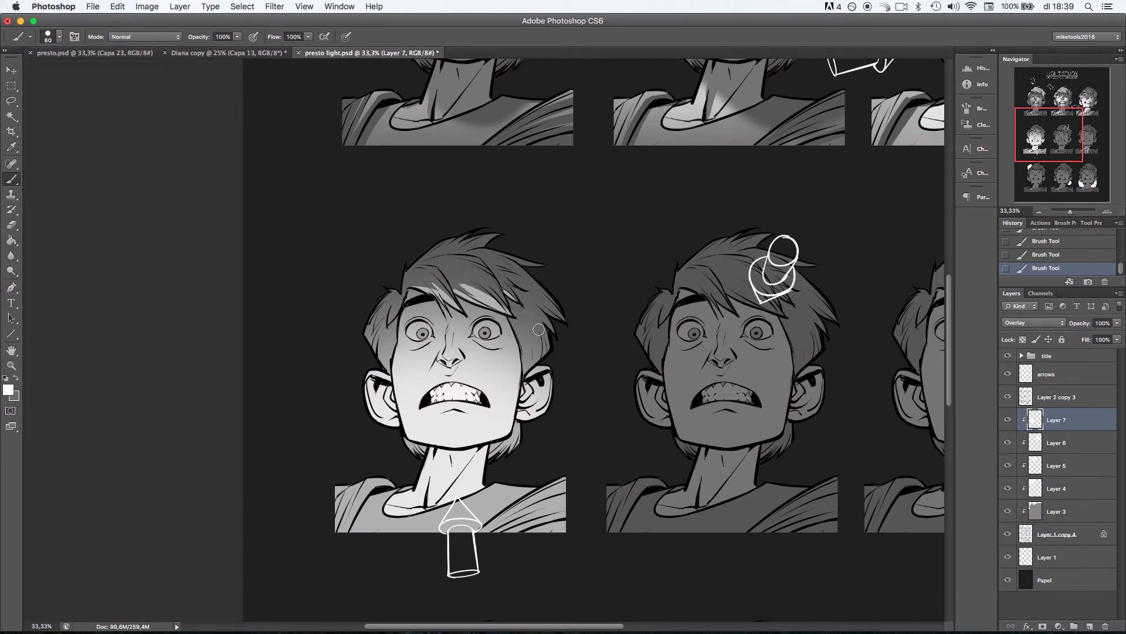
Erase a shadow along the nose bridge of the second row's first head with a hard 65 px eraser.
{"action": "left_click_drag", "start_coordinate": [609, 324], "coordinate": [726, 284]}
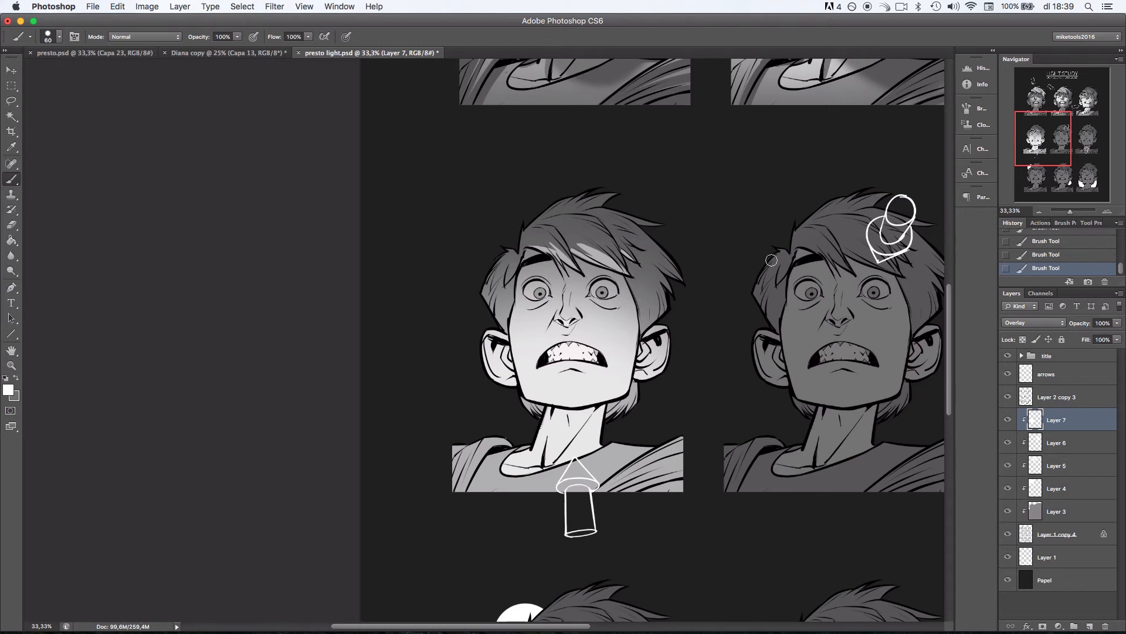
{"action": "key", "text": "e"}
{"action": "right_click", "coordinate": [602, 298]}
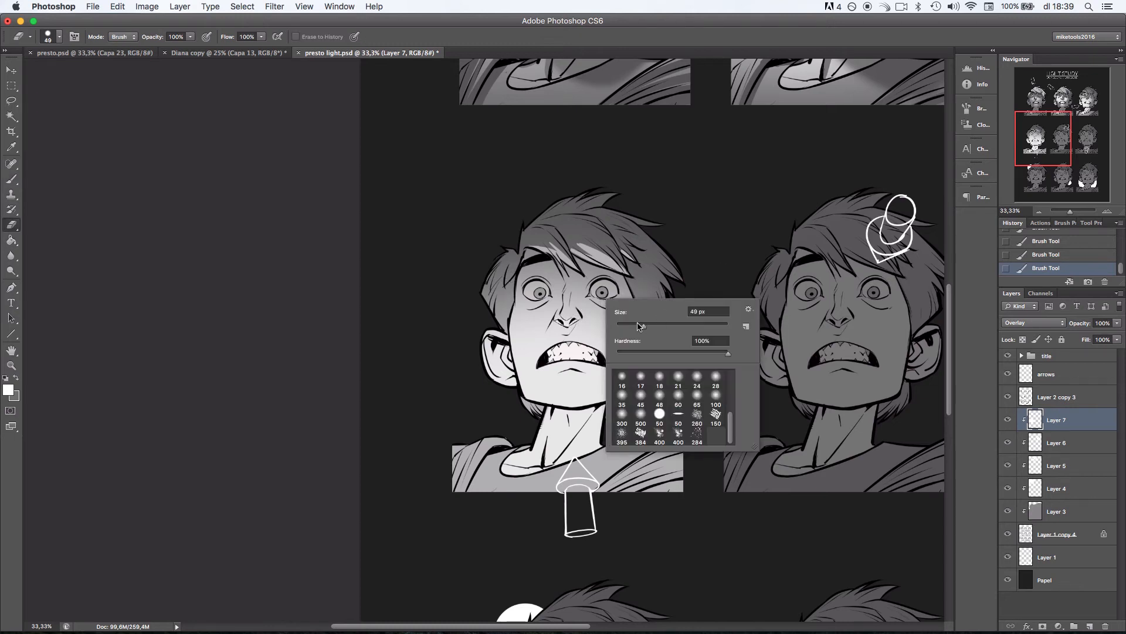
{"action": "left_click_drag", "start_coordinate": [640, 326], "coordinate": [653, 326]}
{"action": "key", "text": "super+z"}
{"action": "mouse_move", "coordinate": [556, 319]}
{"action": "left_mouse_down"}
{"action": "mouse_move", "coordinate": [581, 315]}
{"action": "mouse_move", "coordinate": [561, 314]}
{"action": "mouse_move", "coordinate": [565, 297]}
{"action": "mouse_move", "coordinate": [558, 312]}
{"action": "mouse_move", "coordinate": [565, 283]}
{"action": "mouse_move", "coordinate": [576, 313]}
{"action": "mouse_move", "coordinate": [568, 287]}
{"action": "left_mouse_up"}
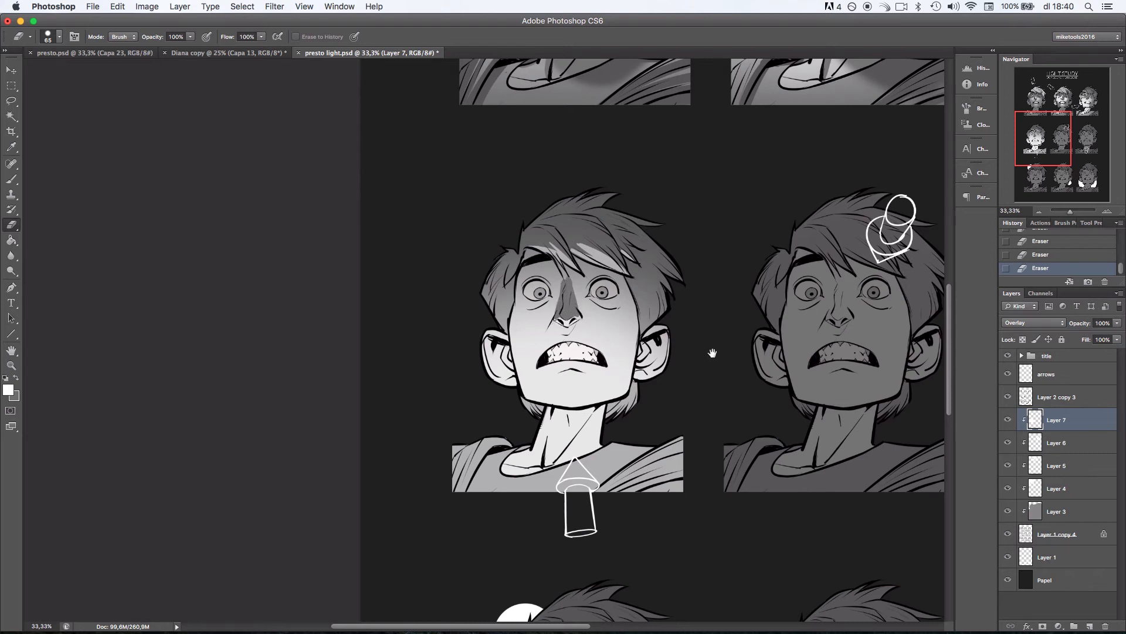
Erase curved cheek shadows beneath both eyes of the second row's first head with the hard 65 px eraser, undoing unwanted strokes.
{"action": "left_click_drag", "start_coordinate": [713, 353], "coordinate": [716, 331]}
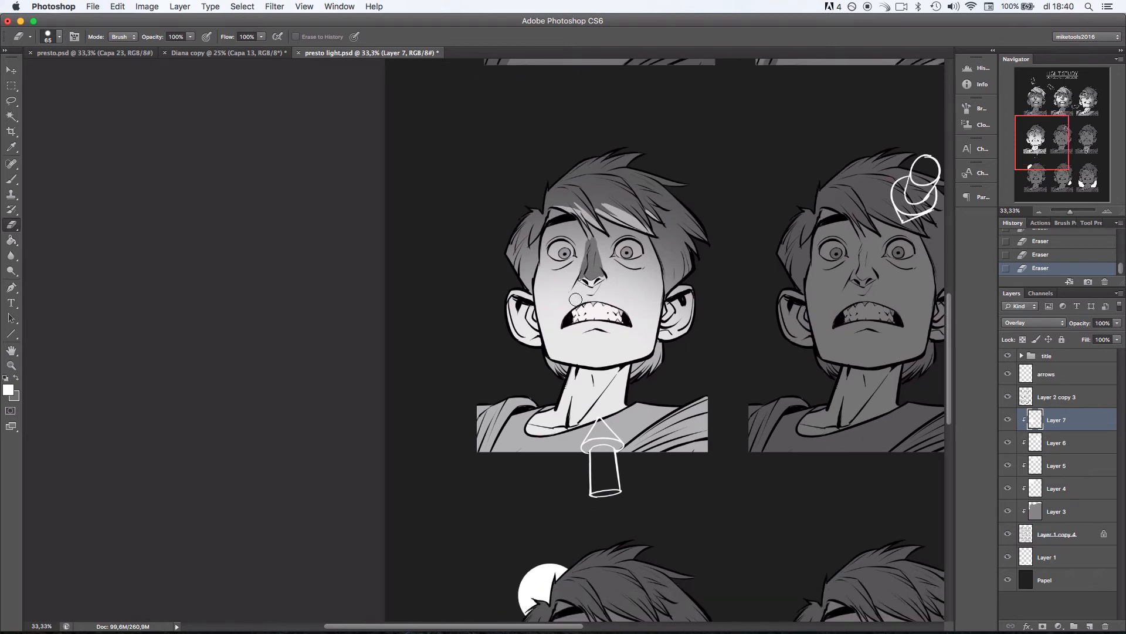
{"action": "right_click", "coordinate": [651, 243]}
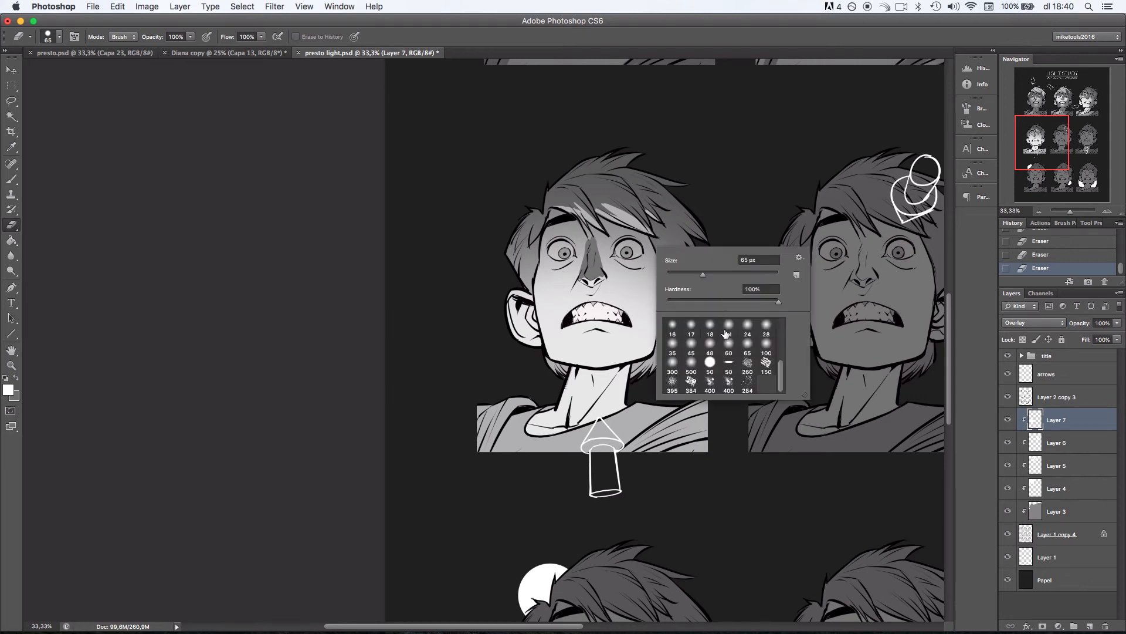
{"action": "mouse_move", "coordinate": [610, 258]}
{"action": "left_mouse_down"}
{"action": "mouse_move", "coordinate": [640, 279]}
{"action": "mouse_move", "coordinate": [647, 267]}
{"action": "mouse_move", "coordinate": [624, 247]}
{"action": "mouse_move", "coordinate": [635, 247]}
{"action": "mouse_move", "coordinate": [620, 251]}
{"action": "mouse_move", "coordinate": [638, 245]}
{"action": "mouse_move", "coordinate": [652, 259]}
{"action": "mouse_move", "coordinate": [628, 268]}
{"action": "mouse_move", "coordinate": [669, 269]}
{"action": "left_mouse_up"}
{"action": "key", "text": "super+z"}
{"action": "key", "text": "super+z"}
{"action": "mouse_move", "coordinate": [542, 271]}
{"action": "left_mouse_down"}
{"action": "mouse_move", "coordinate": [590, 256]}
{"action": "mouse_move", "coordinate": [572, 274]}
{"action": "mouse_move", "coordinate": [606, 251]}
{"action": "mouse_move", "coordinate": [546, 282]}
{"action": "left_mouse_up"}
{"action": "key", "text": "super+z"}
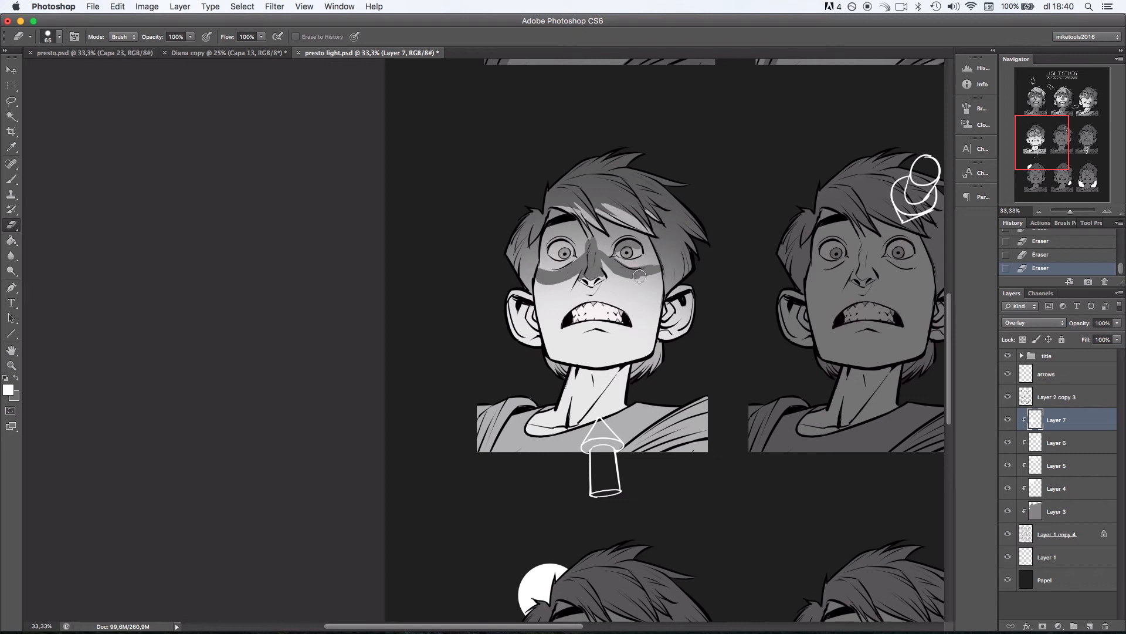
{"action": "left_click_drag", "start_coordinate": [639, 275], "coordinate": [647, 273]}
Soften the lower edges of both cheek shadows on the second row's first head with a soft 184 px eraser.
{"action": "right_click", "coordinate": [691, 238]}
{"action": "left_click", "coordinate": [720, 325]}
{"action": "left_click", "coordinate": [744, 269]}
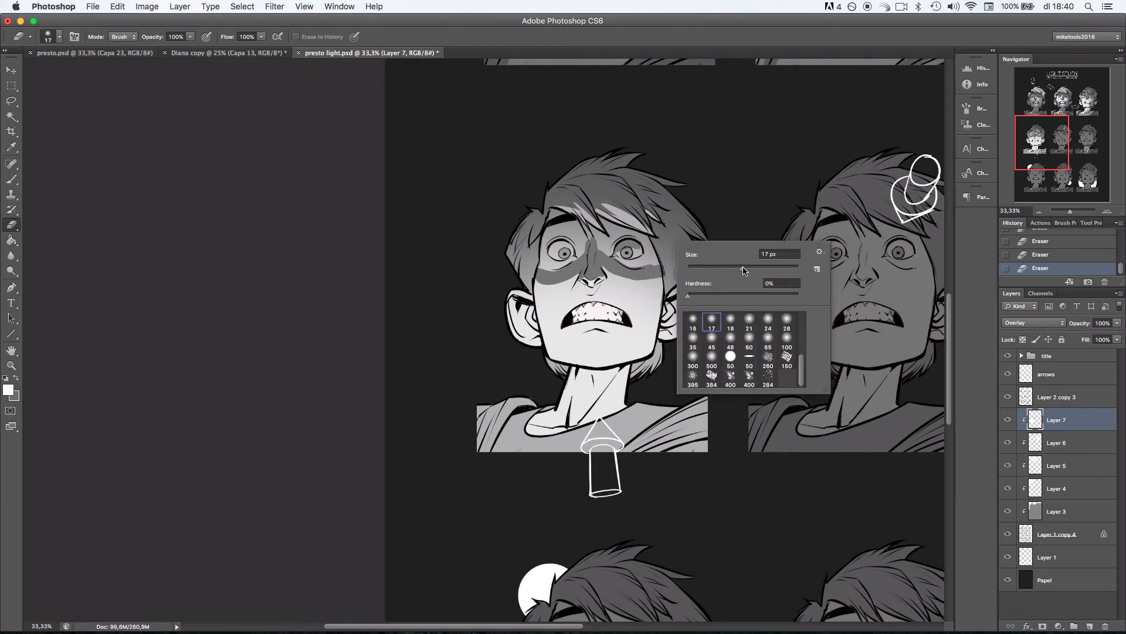
{"action": "key", "text": "super+z"}
{"action": "left_click_drag", "start_coordinate": [636, 273], "coordinate": [670, 299]}
{"action": "right_click", "coordinate": [675, 261]}
{"action": "left_click", "coordinate": [755, 281]}
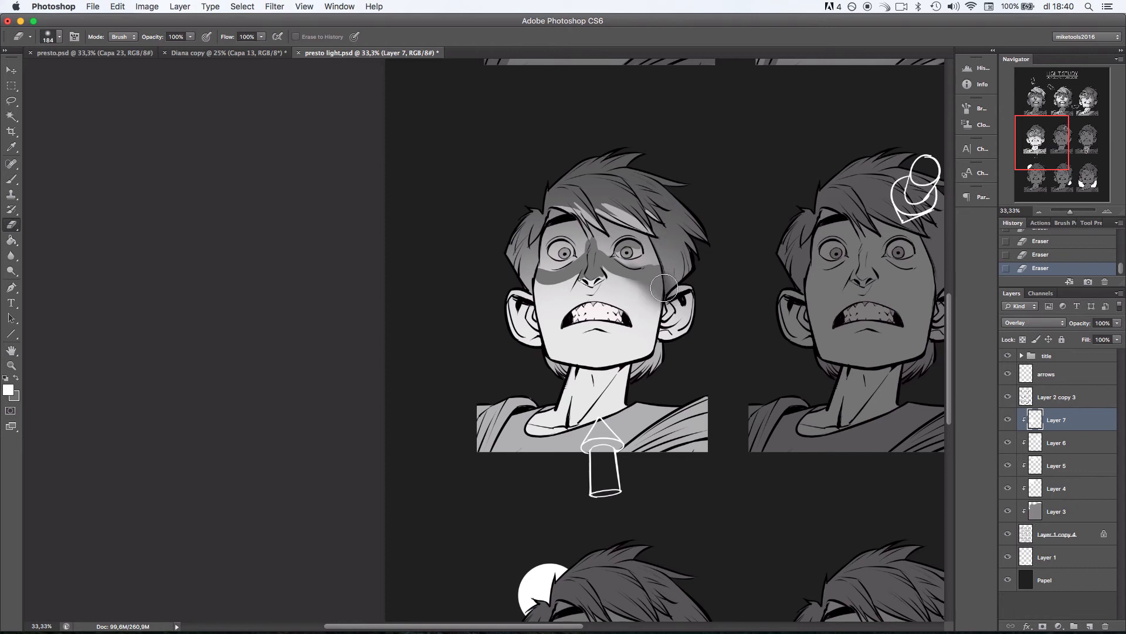
{"action": "mouse_move", "coordinate": [541, 279]}
{"action": "left_mouse_down"}
{"action": "mouse_move", "coordinate": [544, 303]}
{"action": "mouse_move", "coordinate": [532, 294]}
{"action": "mouse_move", "coordinate": [560, 270]}
{"action": "left_mouse_up"}
Blend the cheek shadow beside the nose of the second row's first head with a soft 74 px eraser.
{"action": "right_click", "coordinate": [609, 256]}
{"action": "left_click", "coordinate": [651, 281]}
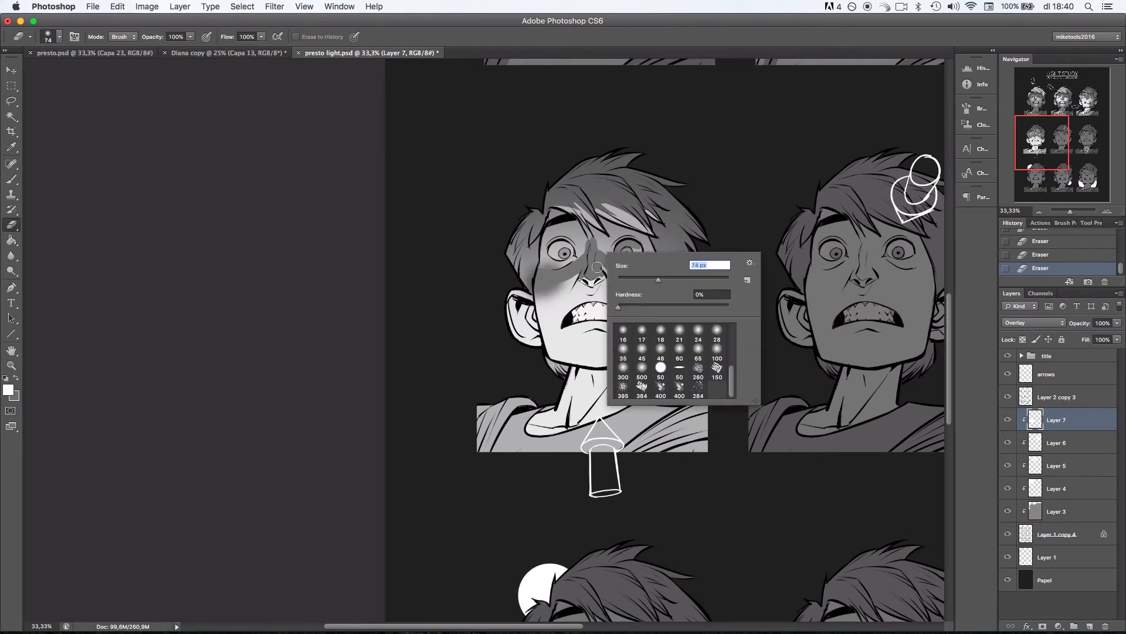
{"action": "left_click", "coordinate": [582, 269]}
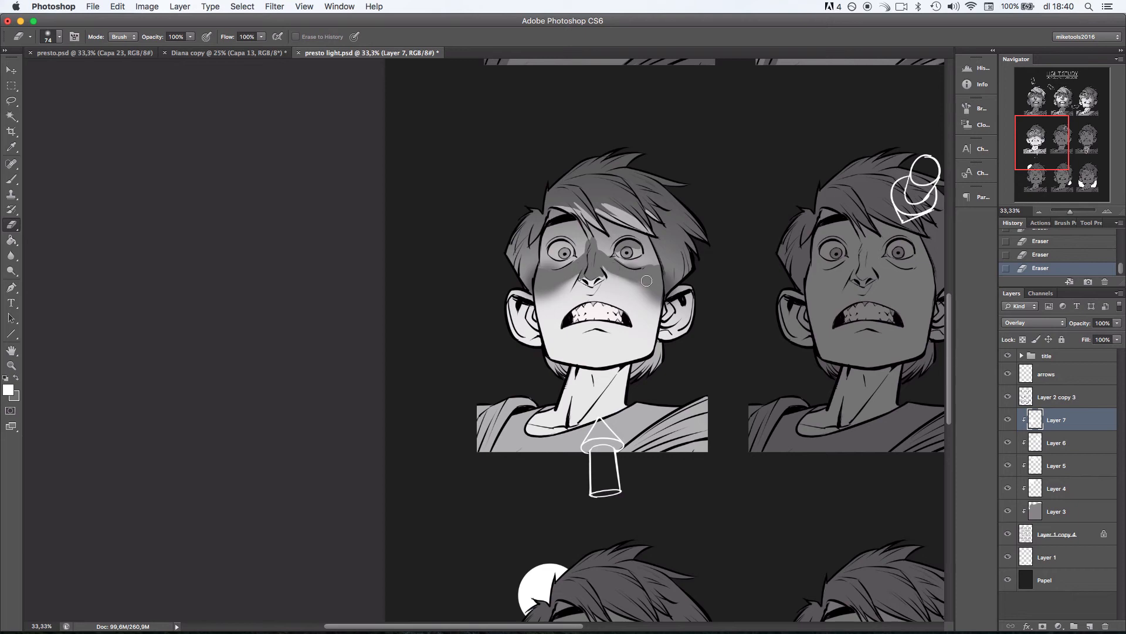
Erase angular shadows from the nose down to both mouth corners with a hard 66 px eraser, undoing unwanted strokes.
{"action": "right_click", "coordinate": [672, 254]}
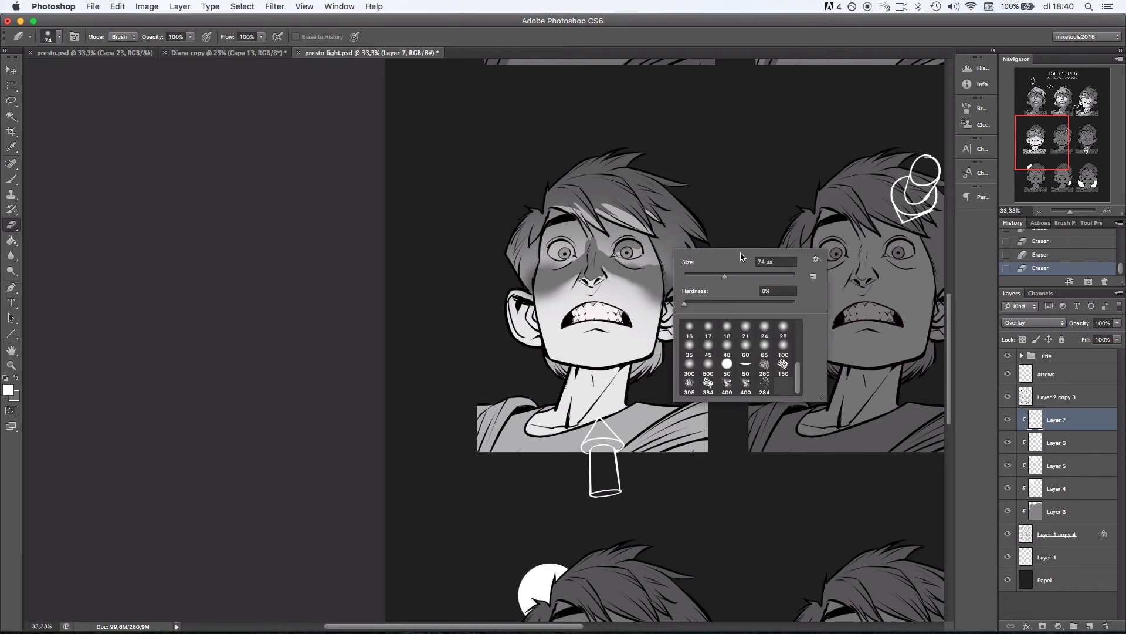
{"action": "left_click", "coordinate": [726, 368]}
{"action": "mouse_move", "coordinate": [560, 322]}
{"action": "left_mouse_down"}
{"action": "mouse_move", "coordinate": [579, 285]}
{"action": "mouse_move", "coordinate": [608, 282]}
{"action": "mouse_move", "coordinate": [596, 273]}
{"action": "mouse_move", "coordinate": [574, 301]}
{"action": "mouse_move", "coordinate": [598, 293]}
{"action": "mouse_move", "coordinate": [560, 321]}
{"action": "mouse_move", "coordinate": [580, 284]}
{"action": "mouse_move", "coordinate": [560, 324]}
{"action": "left_mouse_up"}
{"action": "key", "text": "super+z"}
{"action": "key", "text": "super+z"}
{"action": "key", "text": "super+z"}
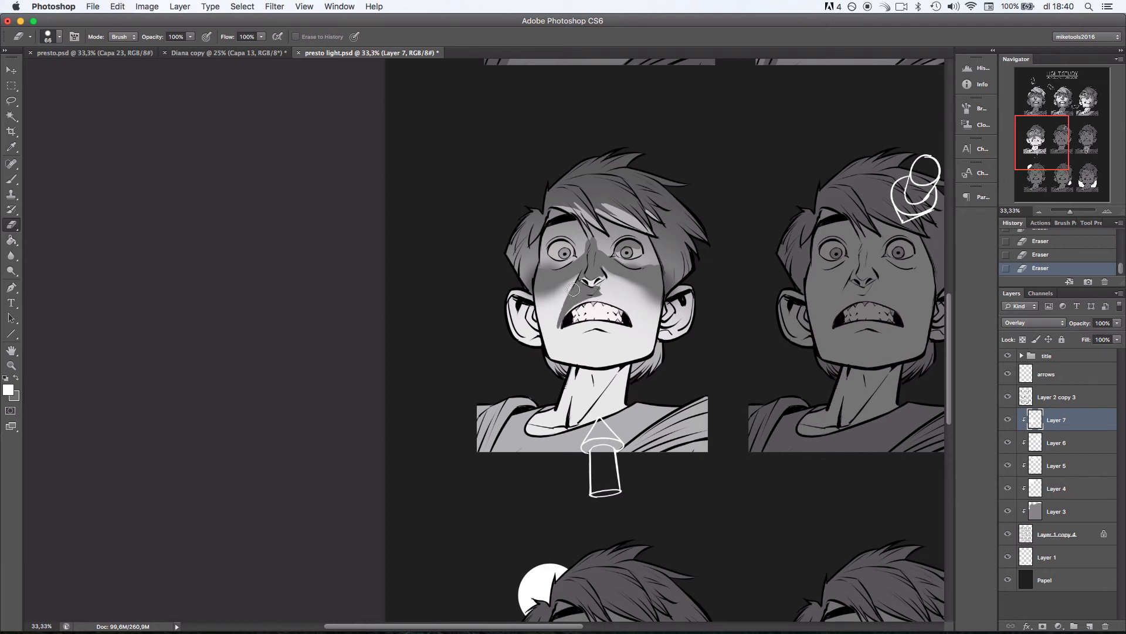
{"action": "left_click_drag", "start_coordinate": [575, 287], "coordinate": [562, 317]}
{"action": "key", "text": "super+z"}
{"action": "mouse_move", "coordinate": [601, 295]}
{"action": "left_mouse_down"}
{"action": "mouse_move", "coordinate": [615, 295]}
{"action": "mouse_move", "coordinate": [608, 280]}
{"action": "mouse_move", "coordinate": [631, 318]}
{"action": "left_mouse_up"}
{"action": "key", "text": "super+z"}
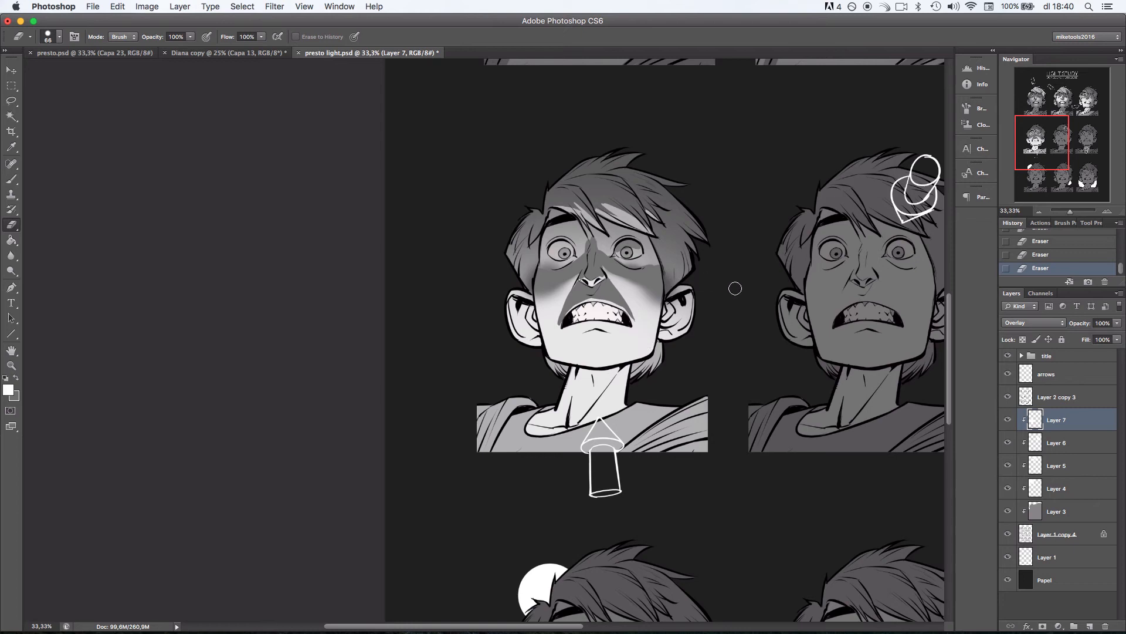
Fade the cheek shadows on the second row's first head further with a soft 201 px eraser, undoing the unwanted stroke.
{"action": "right_click", "coordinate": [662, 287]}
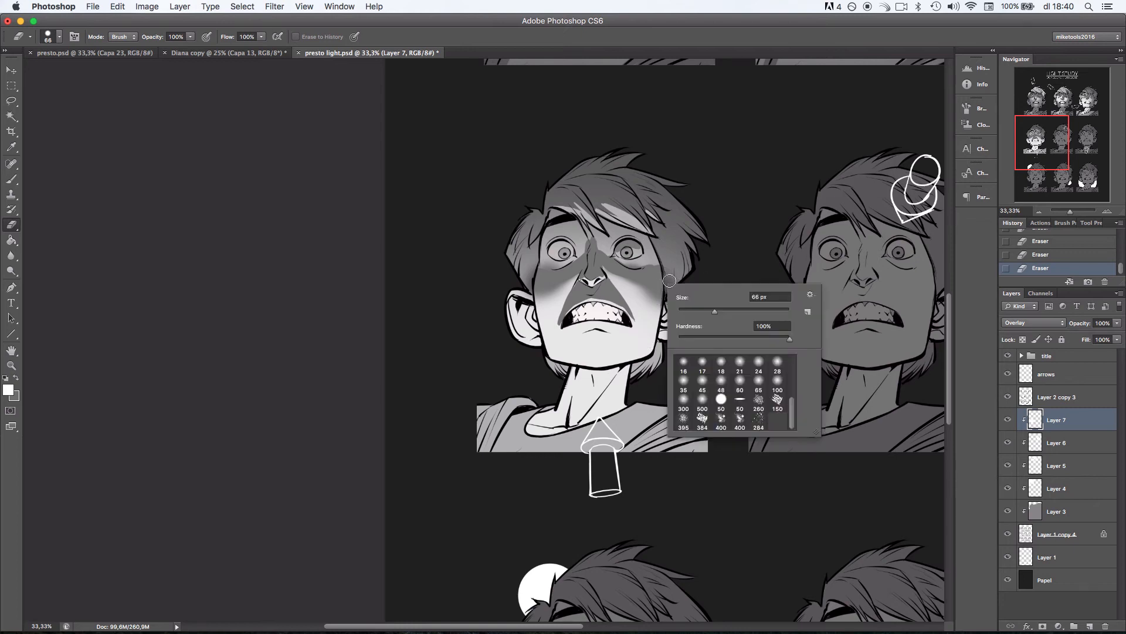
{"action": "left_click", "coordinate": [721, 382]}
{"action": "left_click", "coordinate": [762, 311]}
{"action": "left_click", "coordinate": [609, 270]}
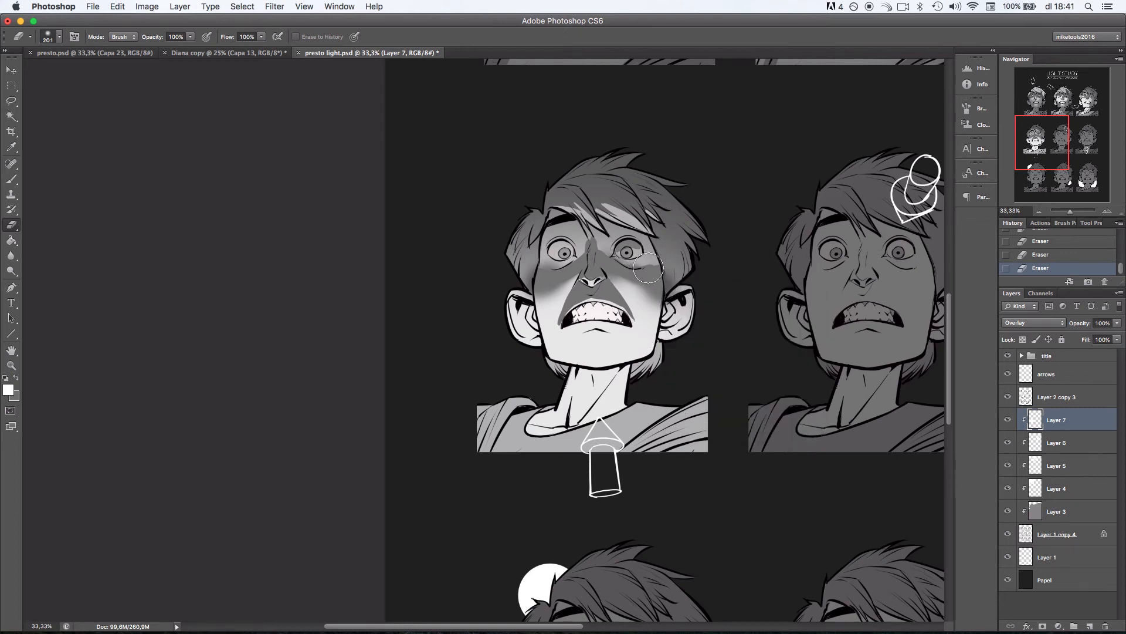
{"action": "key", "text": "super+z"}
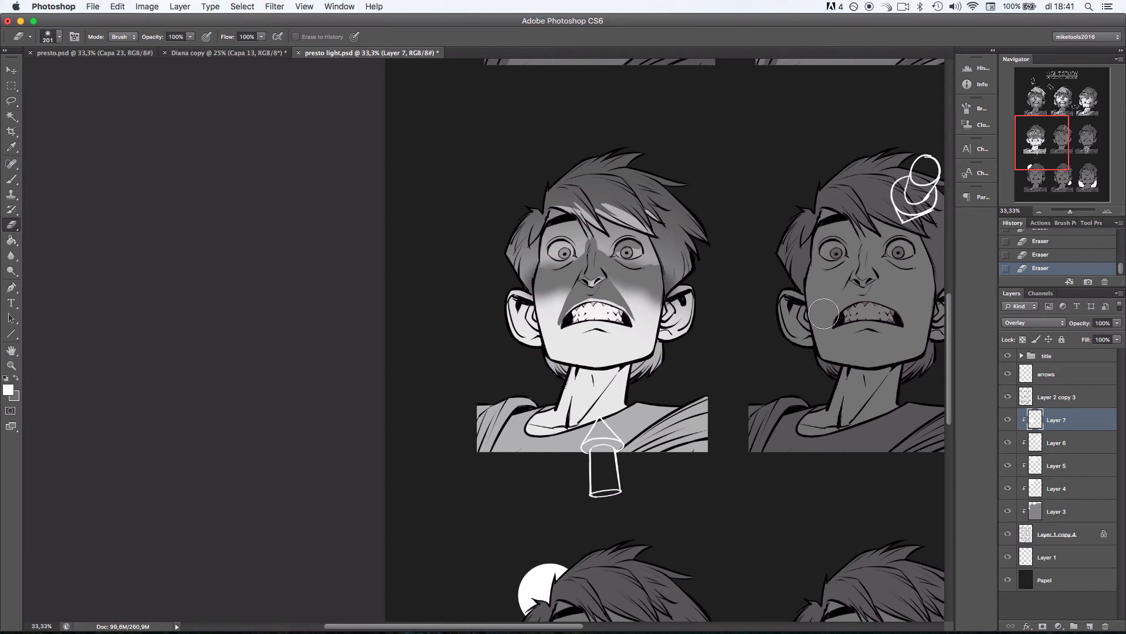
Erase a shadow along the lower teeth of the second row's first head with a hard 86 px eraser, undoing unwanted strokes.
{"action": "right_click", "coordinate": [661, 278]}
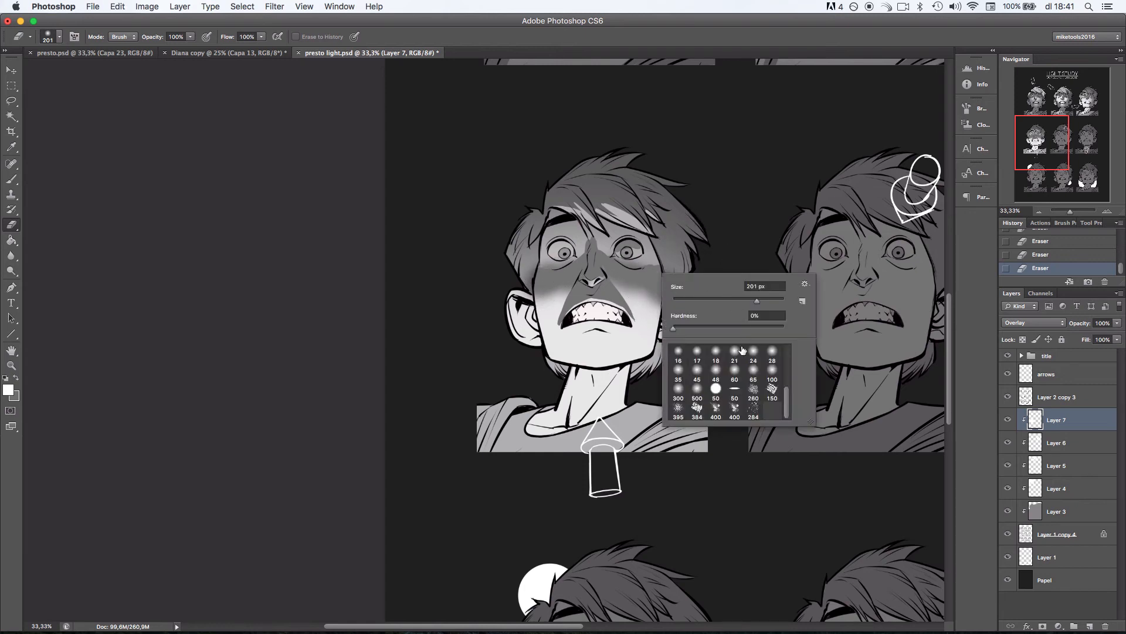
{"action": "left_click", "coordinate": [719, 390]}
{"action": "left_click", "coordinate": [725, 301]}
{"action": "left_click_drag", "start_coordinate": [578, 321], "coordinate": [618, 321]}
{"action": "key", "text": "super+z"}
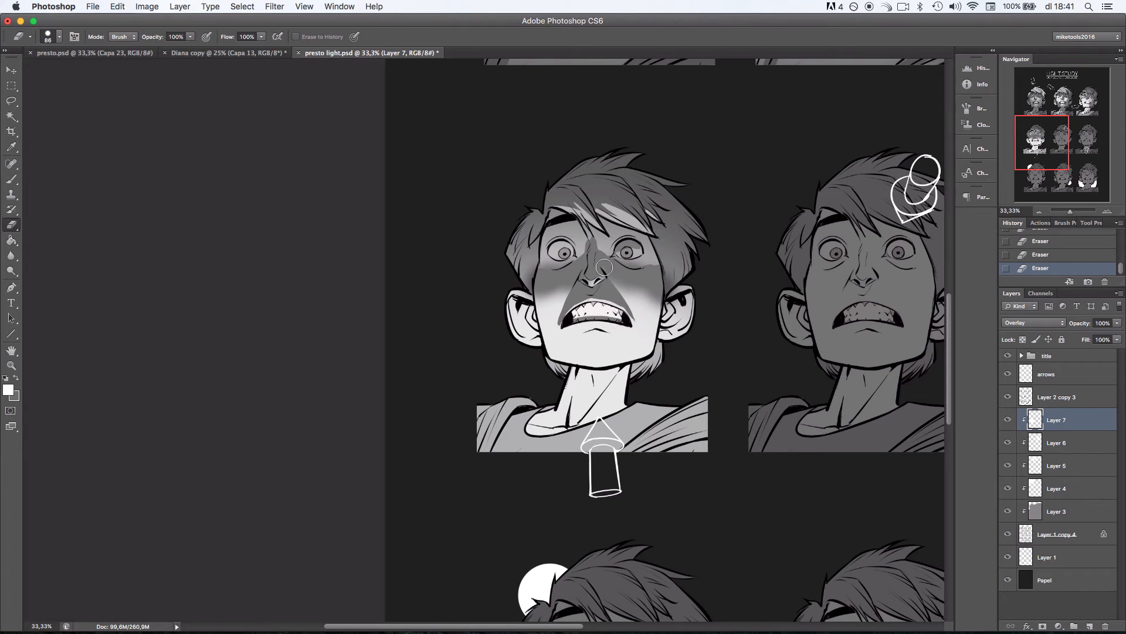
Outline the front plane of the chin on the second row's first head with a Polygonal Lasso selection.
{"action": "left_click", "coordinate": [11, 100]}
{"action": "left_click", "coordinate": [1108, 211]}
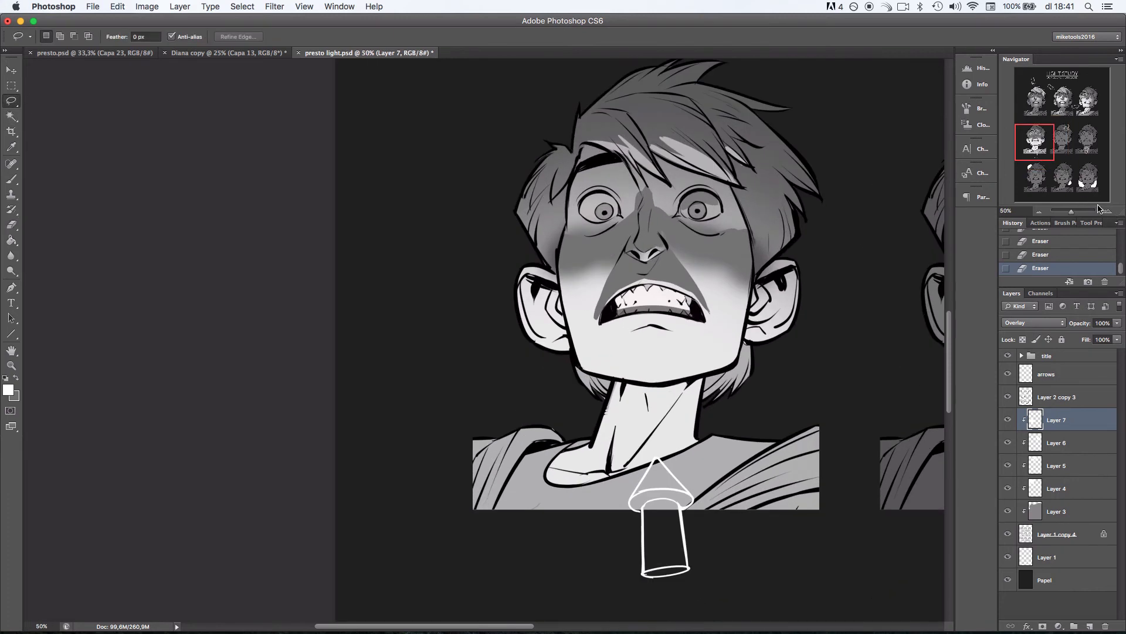
{"action": "left_click_drag", "start_coordinate": [11, 100], "coordinate": [97, 113]}
{"action": "left_click", "coordinate": [706, 372]}
{"action": "left_click", "coordinate": [613, 382]}
{"action": "left_click", "coordinate": [625, 341]}
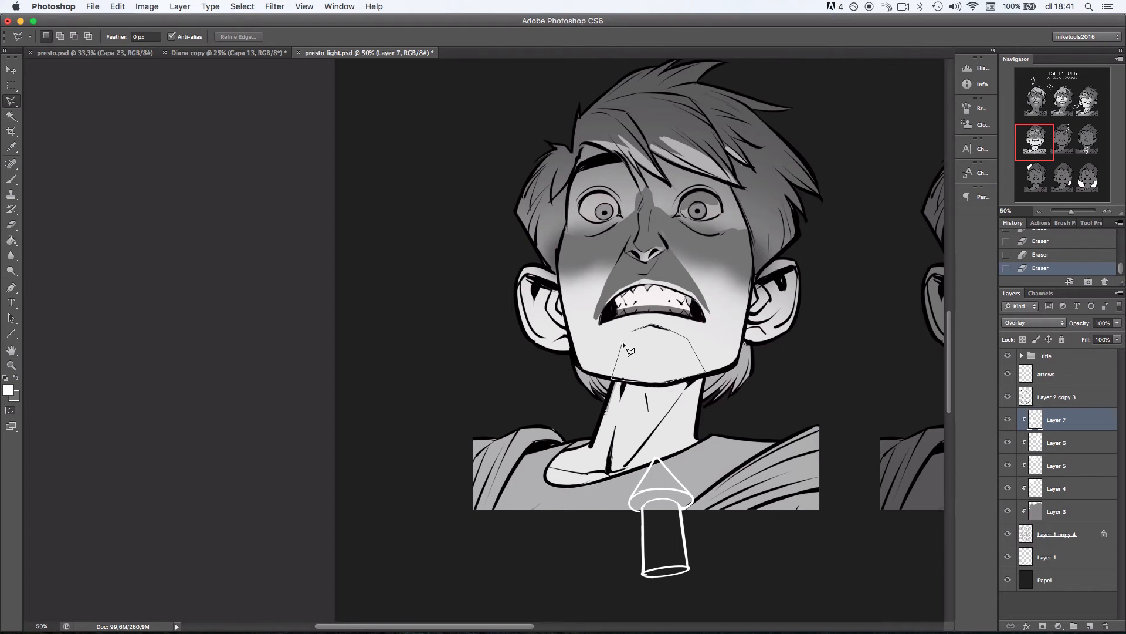
{"action": "left_click", "coordinate": [649, 326]}
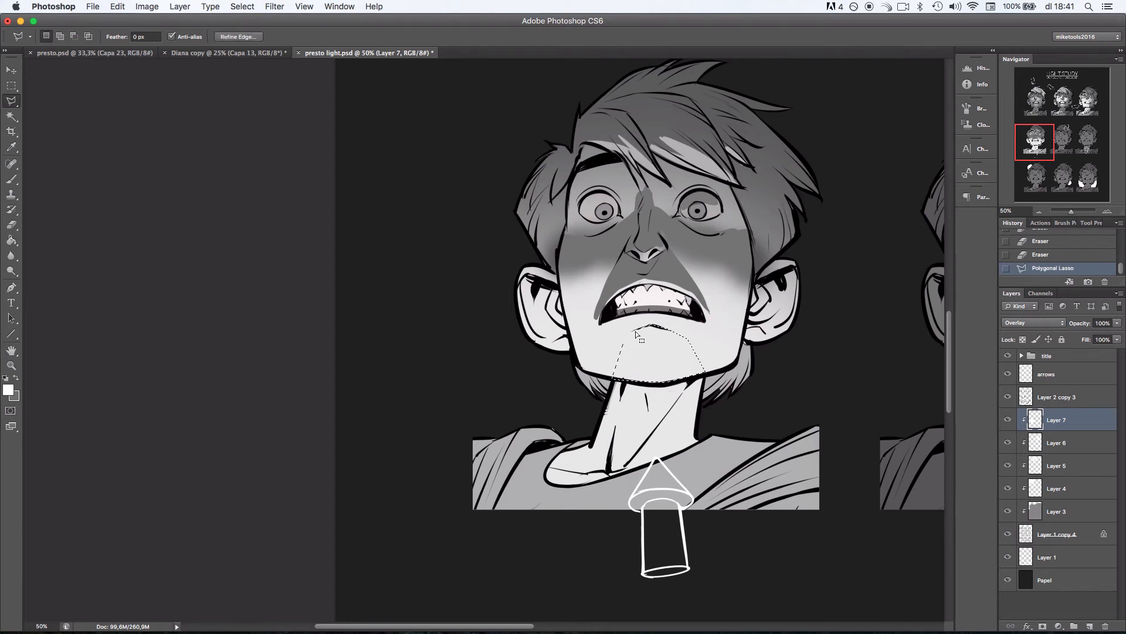
Erase a soft shadow from the upper part of the selected chin with a soft 405 px eraser and deselect.
{"action": "key", "text": "e"}
{"action": "right_click", "coordinate": [692, 304]}
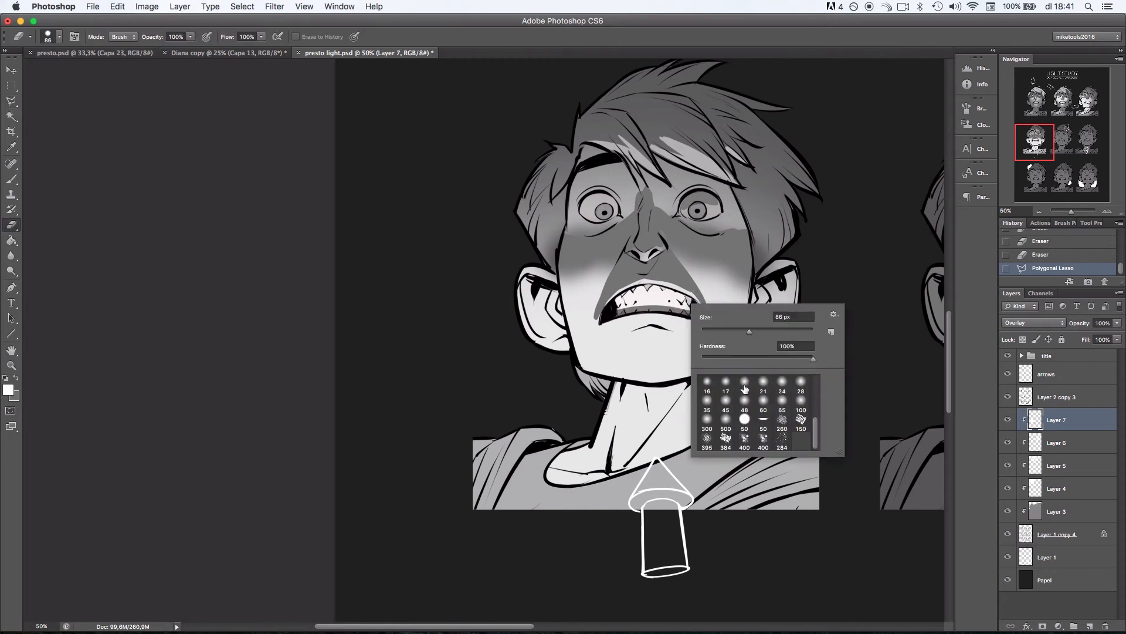
{"action": "left_click", "coordinate": [804, 316]}
{"action": "key", "text": "Return"}
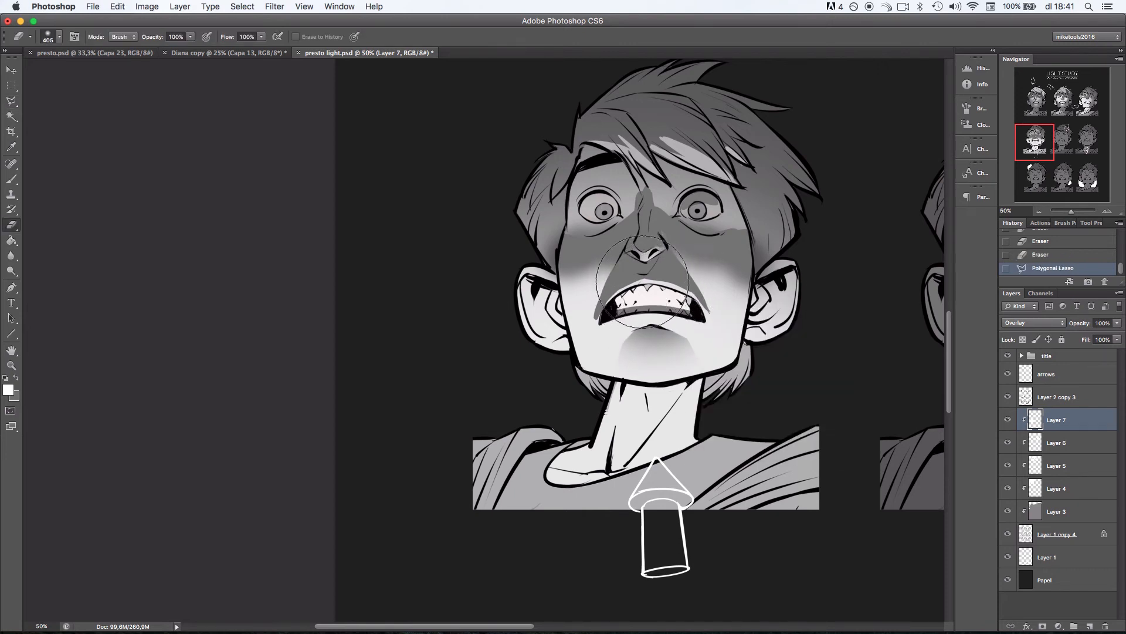
{"action": "left_click_drag", "start_coordinate": [652, 284], "coordinate": [727, 246]}
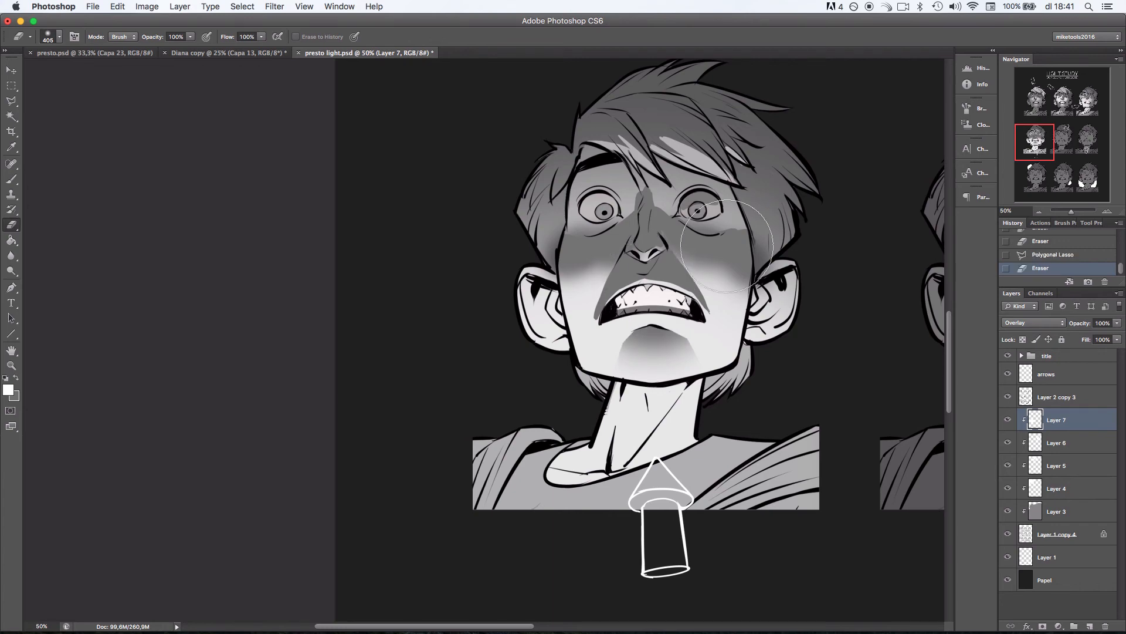
{"action": "key", "text": "super+d"}
Erase shadows into the side hair and inner ears of the second row's first head with a hard 79 px eraser.
{"action": "left_click_drag", "start_coordinate": [1071, 212], "coordinate": [1068, 213]}
{"action": "left_click_drag", "start_coordinate": [656, 377], "coordinate": [734, 459]}
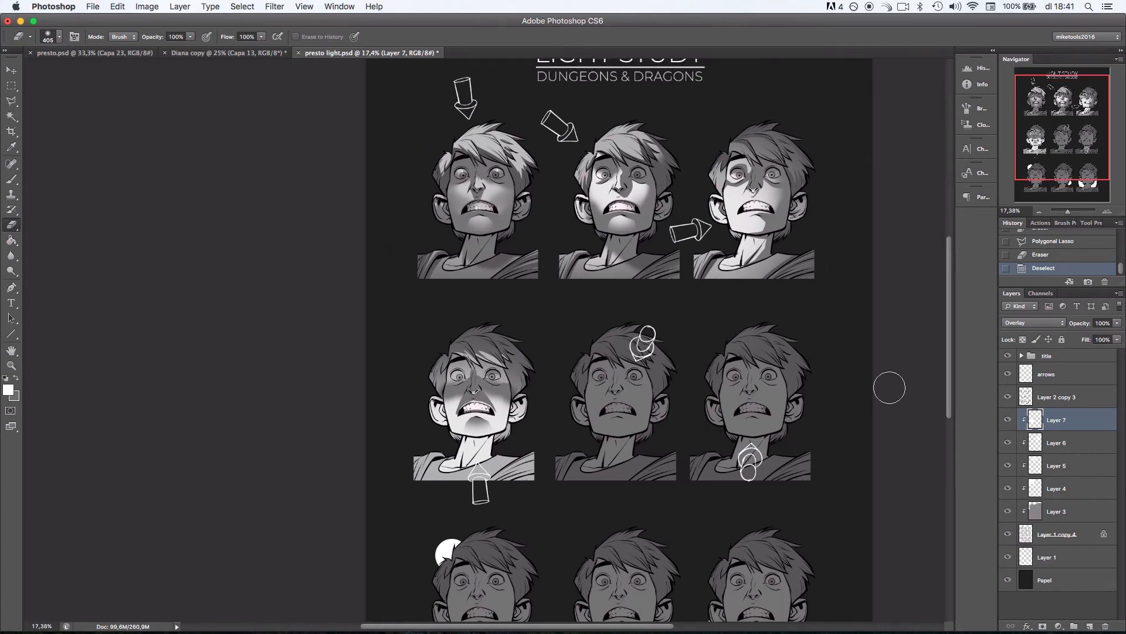
{"action": "left_click", "coordinate": [1107, 212]}
{"action": "left_click", "coordinate": [1107, 212]}
{"action": "left_click_drag", "start_coordinate": [651, 407], "coordinate": [733, 310]}
{"action": "right_click", "coordinate": [599, 364]}
{"action": "left_click", "coordinate": [661, 457]}
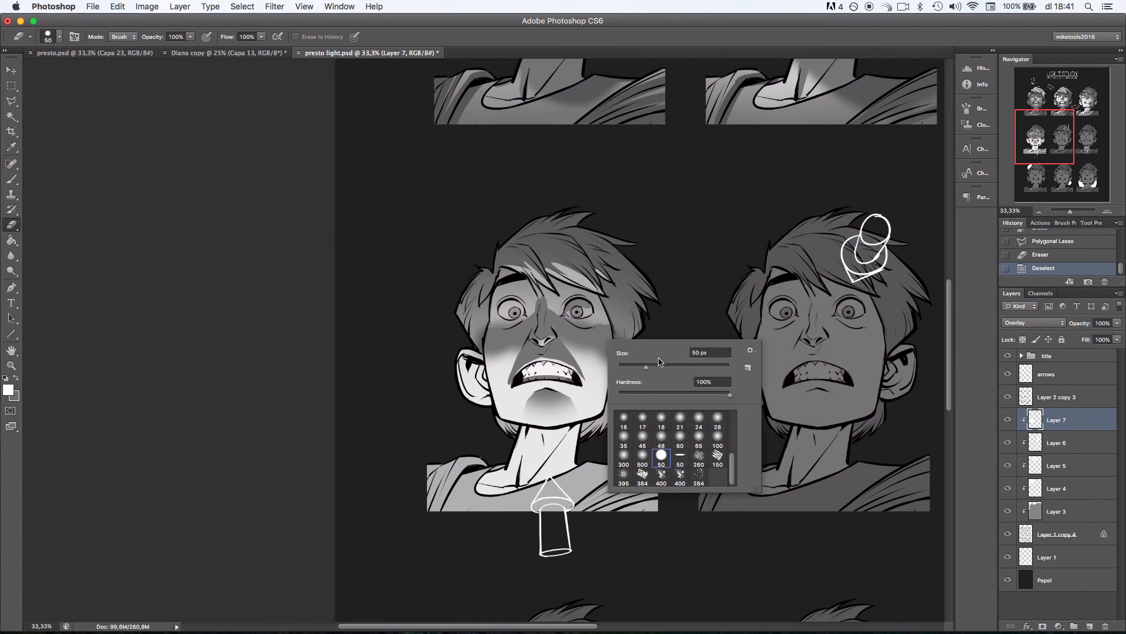
{"action": "left_click_drag", "start_coordinate": [651, 366], "coordinate": [662, 367]}
{"action": "left_click", "coordinate": [463, 282]}
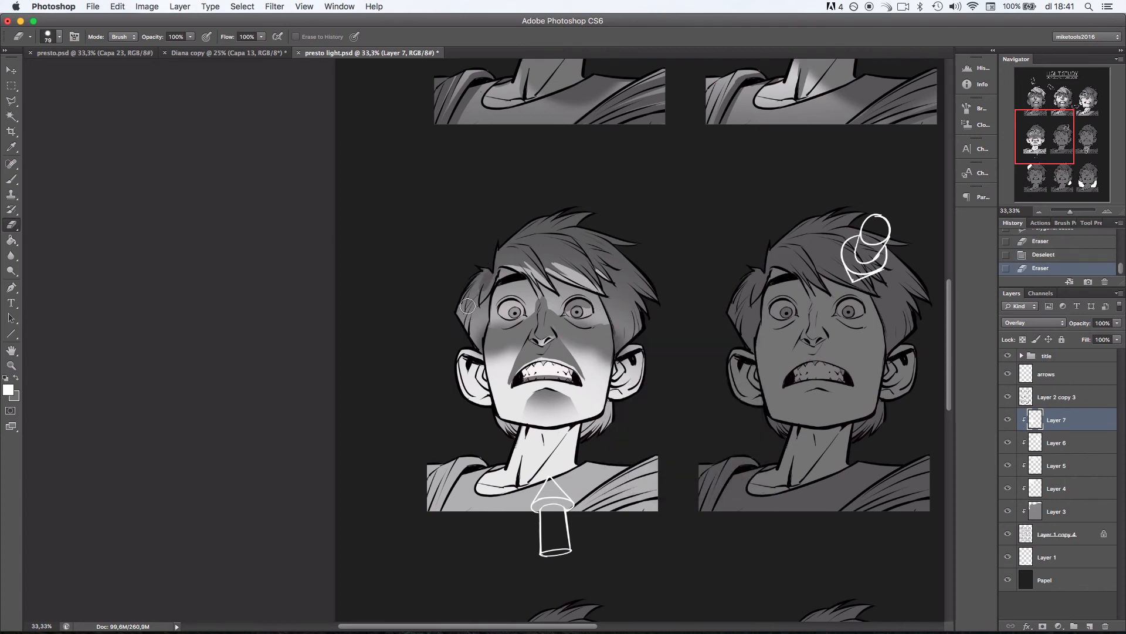
{"action": "key", "text": "ctrl+z"}
{"action": "mouse_move", "coordinate": [500, 238]}
{"action": "left_mouse_down"}
{"action": "mouse_move", "coordinate": [594, 214]}
{"action": "mouse_move", "coordinate": [556, 215]}
{"action": "mouse_move", "coordinate": [519, 241]}
{"action": "left_mouse_up"}
{"action": "left_click_drag", "start_coordinate": [518, 241], "coordinate": [525, 258]}
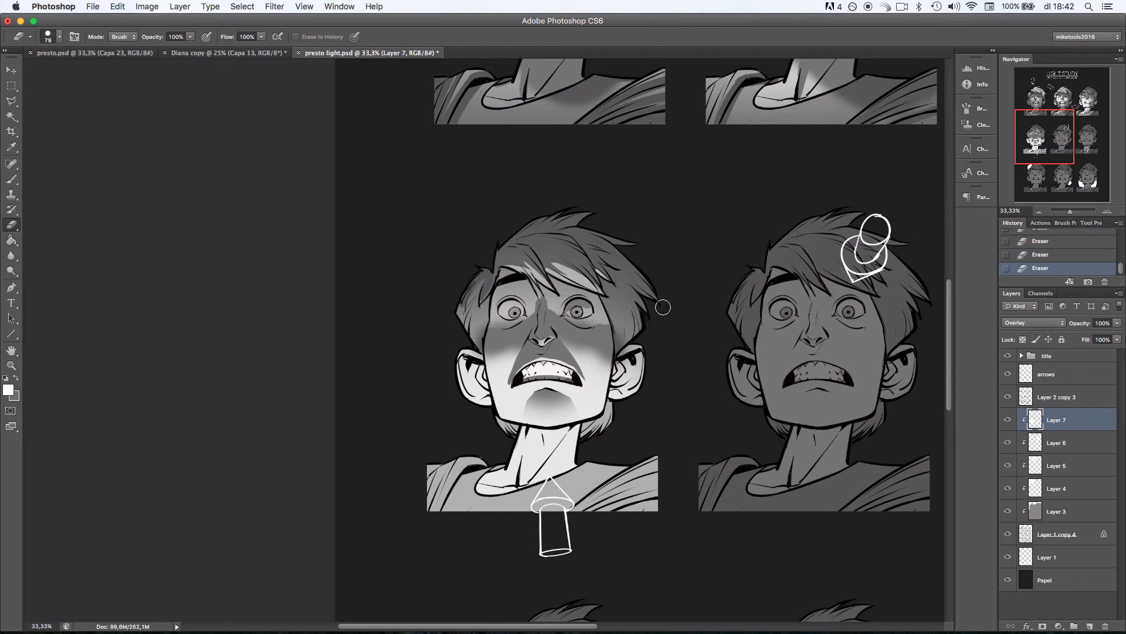
{"action": "left_click_drag", "start_coordinate": [622, 288], "coordinate": [637, 300]}
{"action": "left_click_drag", "start_coordinate": [697, 357], "coordinate": [749, 304]}
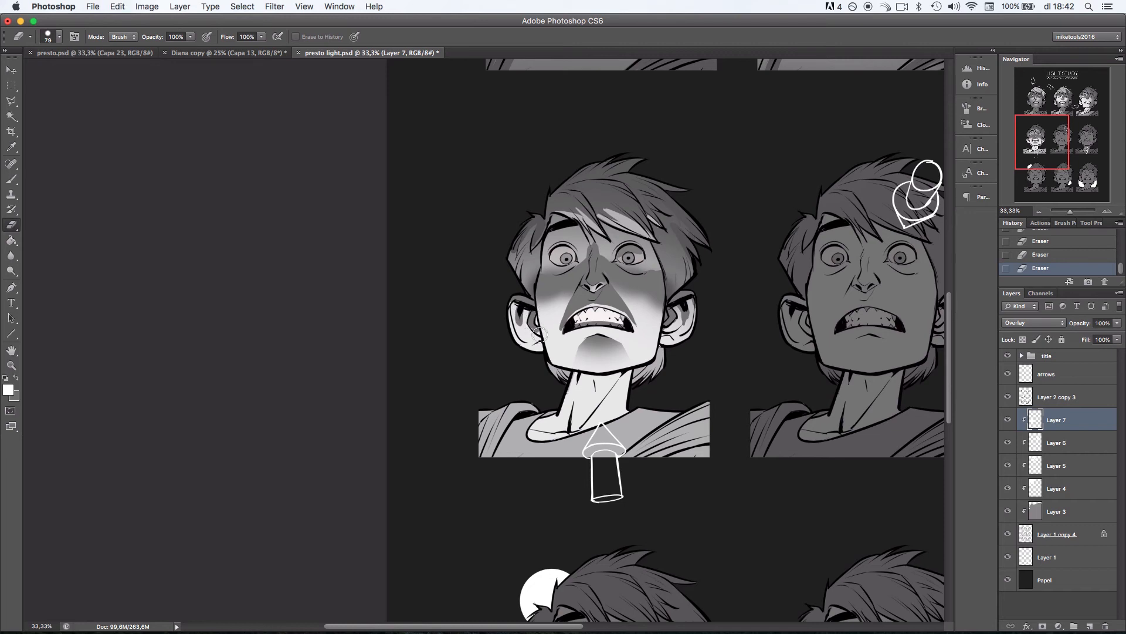
Erase shadows along the cloth folds on both shoulders of the second row's first head, undoing unwanted strokes.
{"action": "left_click_drag", "start_coordinate": [776, 322], "coordinate": [757, 272]}
{"action": "left_click_drag", "start_coordinate": [632, 374], "coordinate": [685, 334]}
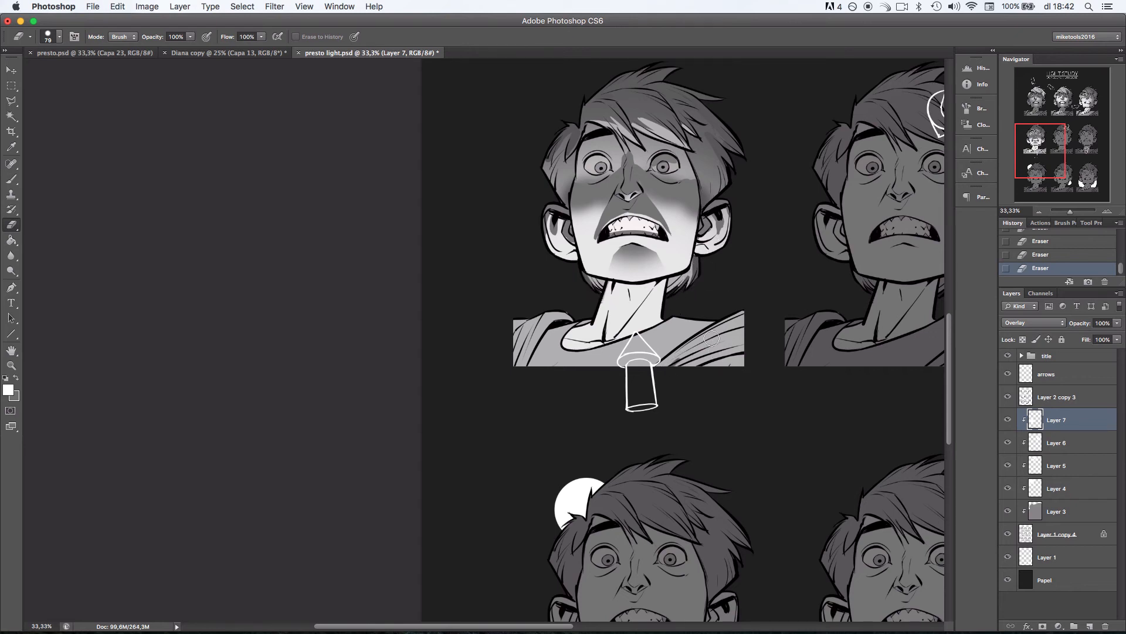
{"action": "key", "text": "super+z"}
{"action": "mouse_move", "coordinate": [741, 326]}
{"action": "left_mouse_down"}
{"action": "mouse_move", "coordinate": [675, 359]}
{"action": "mouse_move", "coordinate": [764, 322]}
{"action": "mouse_move", "coordinate": [667, 365]}
{"action": "mouse_move", "coordinate": [760, 335]}
{"action": "left_mouse_up"}
{"action": "key", "text": "super+z"}
{"action": "mouse_move", "coordinate": [672, 375]}
{"action": "left_mouse_down"}
{"action": "mouse_move", "coordinate": [780, 348]}
{"action": "mouse_move", "coordinate": [766, 354]}
{"action": "left_mouse_up"}
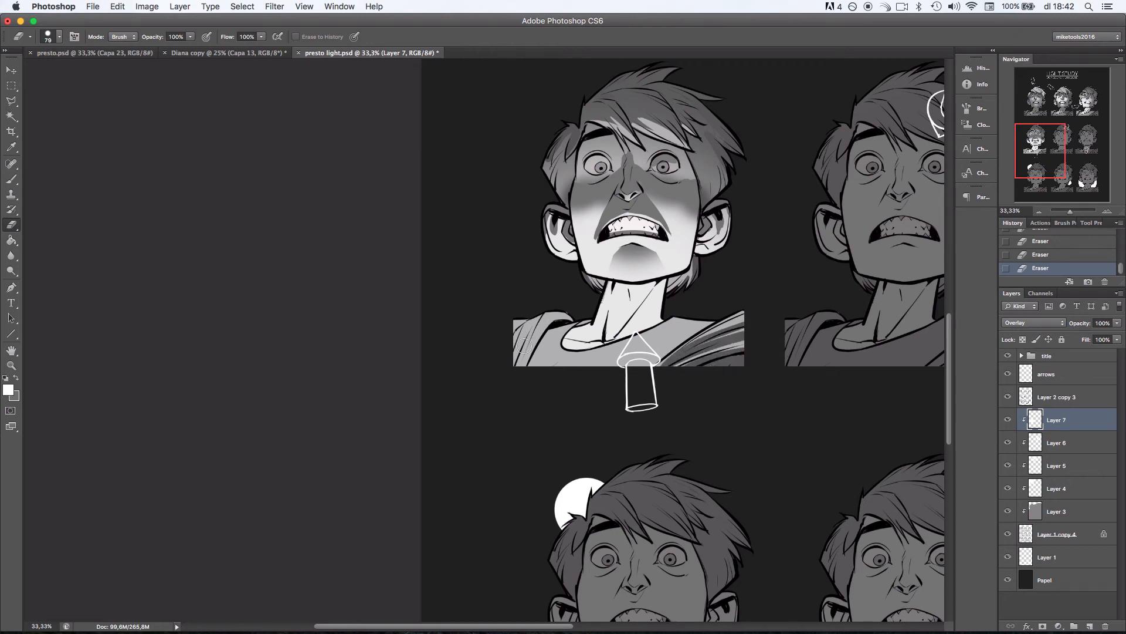
{"action": "key", "text": "super+z"}
{"action": "mouse_move", "coordinate": [516, 373]}
{"action": "left_mouse_down"}
{"action": "mouse_move", "coordinate": [553, 301]}
{"action": "mouse_move", "coordinate": [514, 375]}
{"action": "mouse_move", "coordinate": [535, 279]}
{"action": "left_mouse_up"}
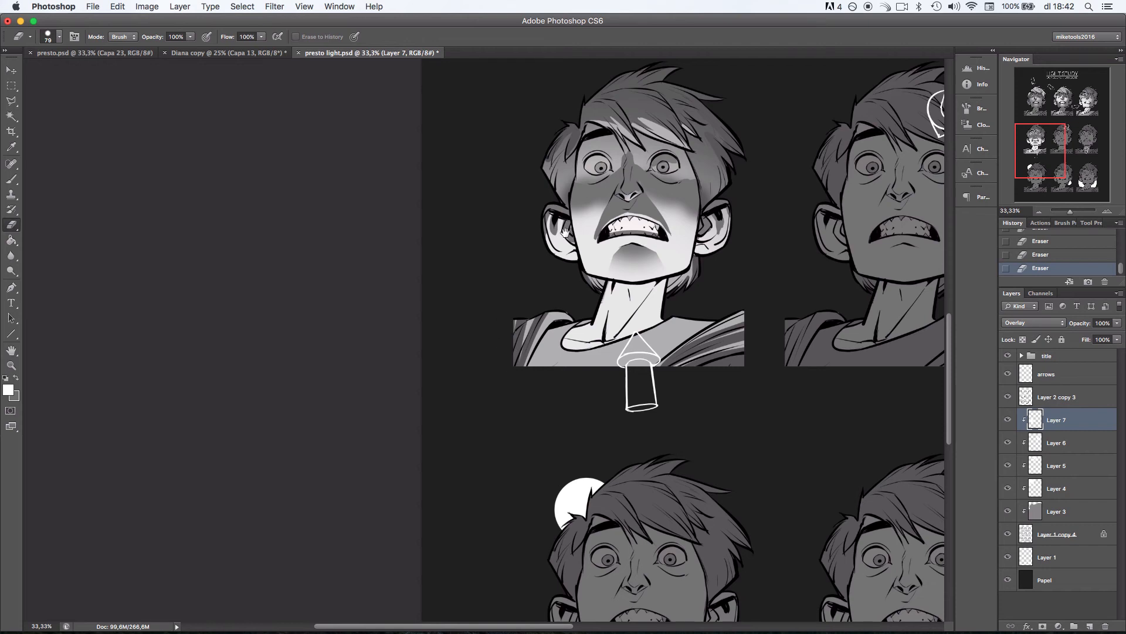
Brighten both eyes of the second row's first head with a soft 80 px white brush.
{"action": "scroll", "coordinate": [565, 232], "scroll_direction": "right", "scroll_amount": 5}
{"action": "scroll", "coordinate": [565, 232], "scroll_direction": "up", "scroll_amount": 2}
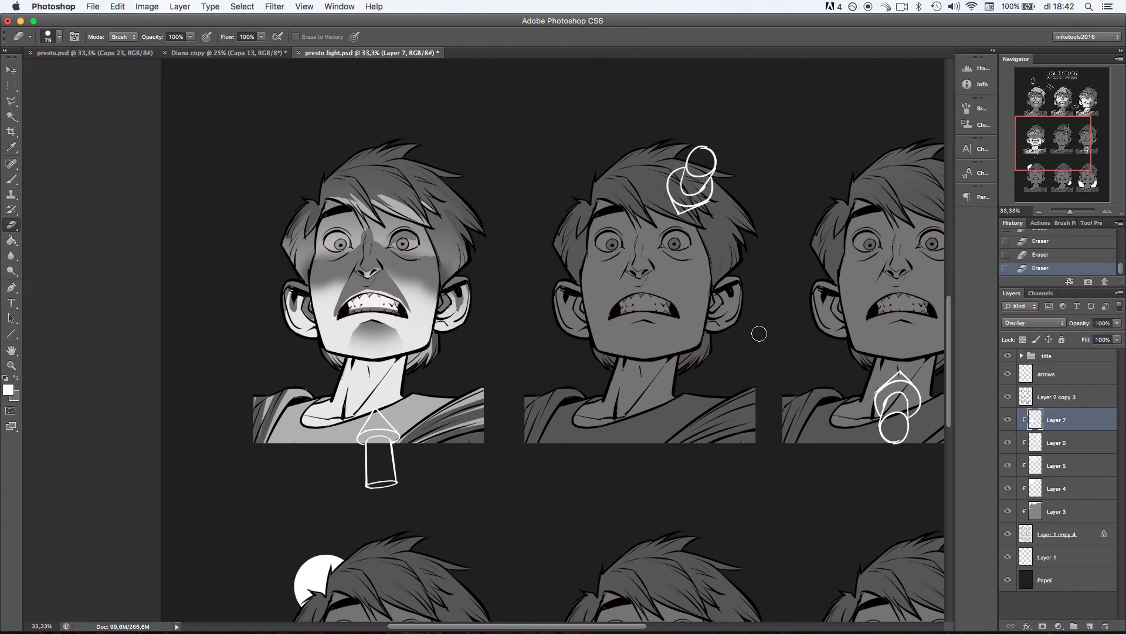
{"action": "left_click", "coordinate": [20, 181]}
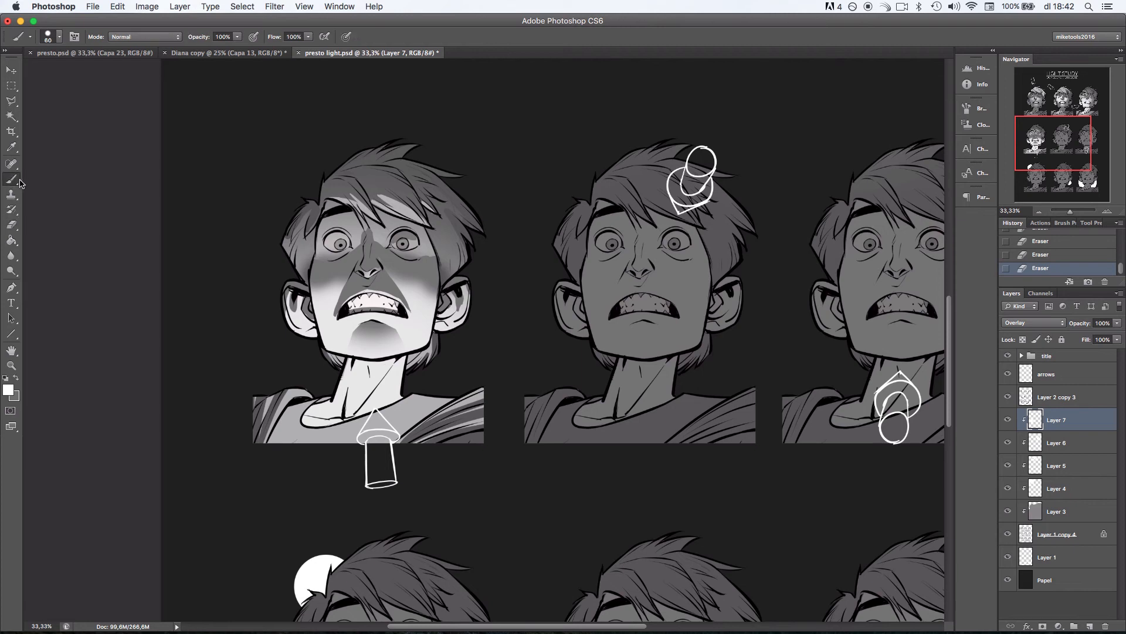
{"action": "right_click", "coordinate": [448, 251]}
{"action": "left_click", "coordinate": [511, 366]}
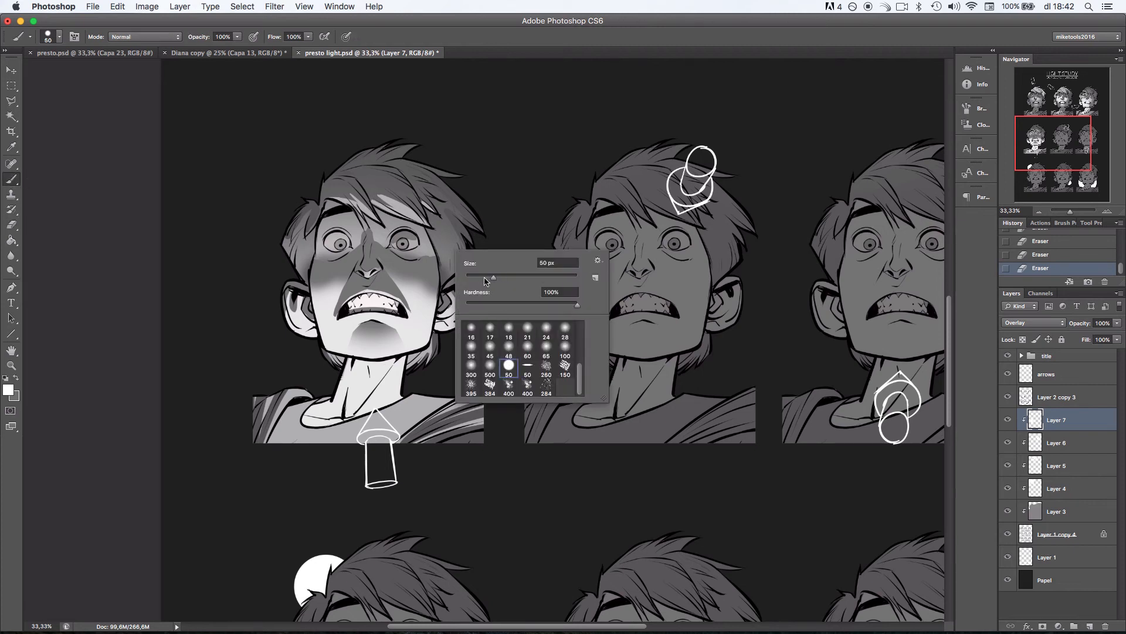
{"action": "left_click", "coordinate": [530, 352]}
{"action": "left_click", "coordinate": [512, 277]}
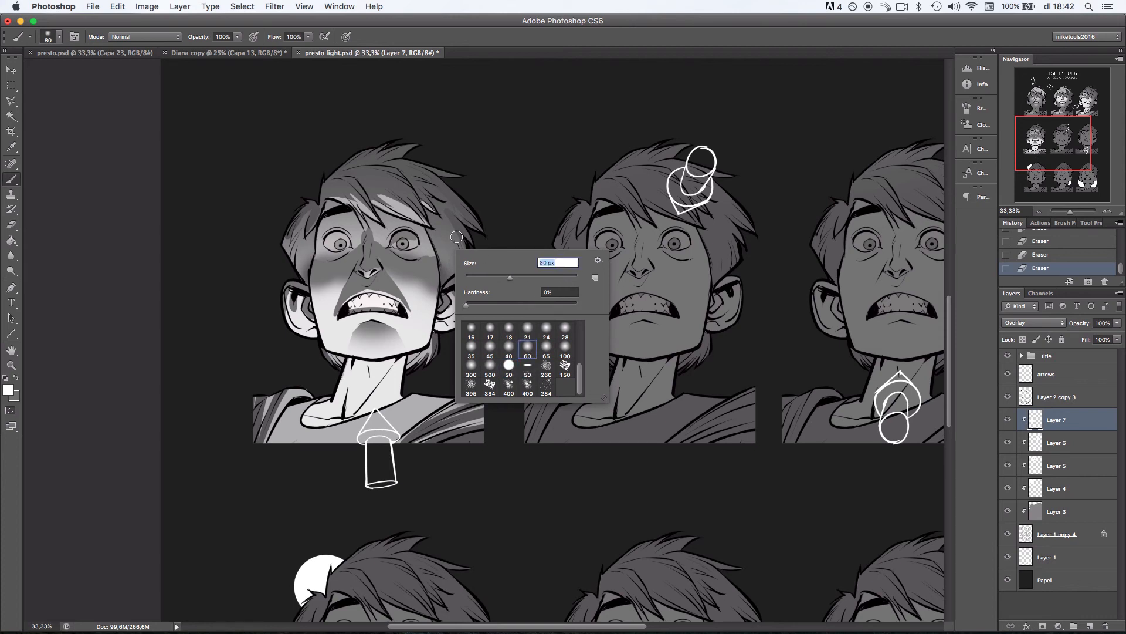
{"action": "left_click_drag", "start_coordinate": [406, 239], "coordinate": [403, 245]}
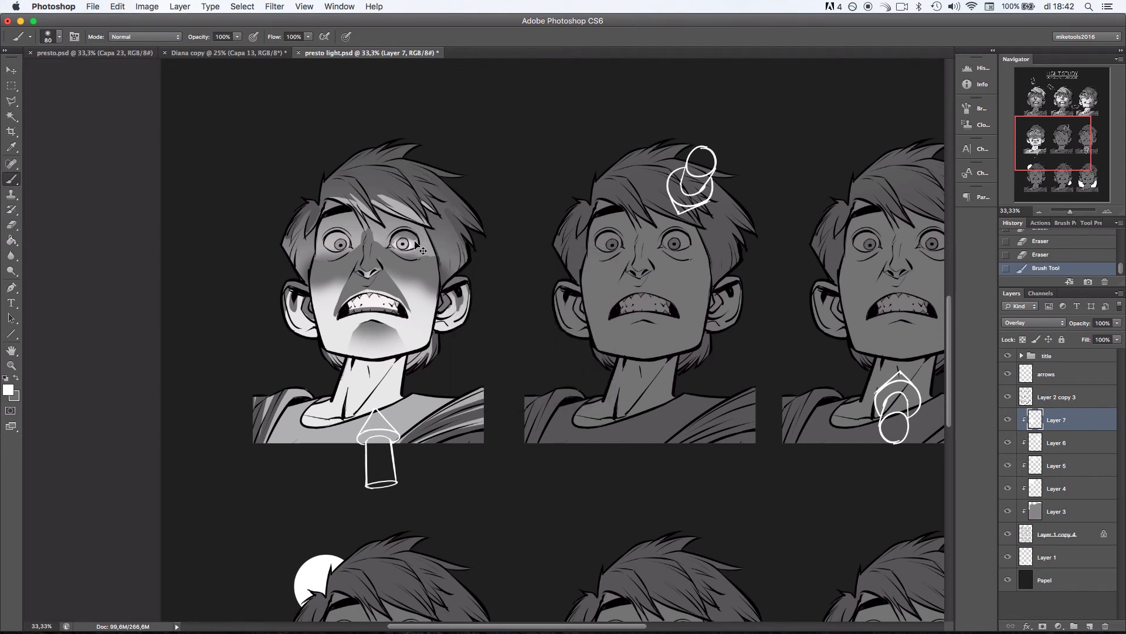
{"action": "left_click_drag", "start_coordinate": [335, 245], "coordinate": [350, 239]}
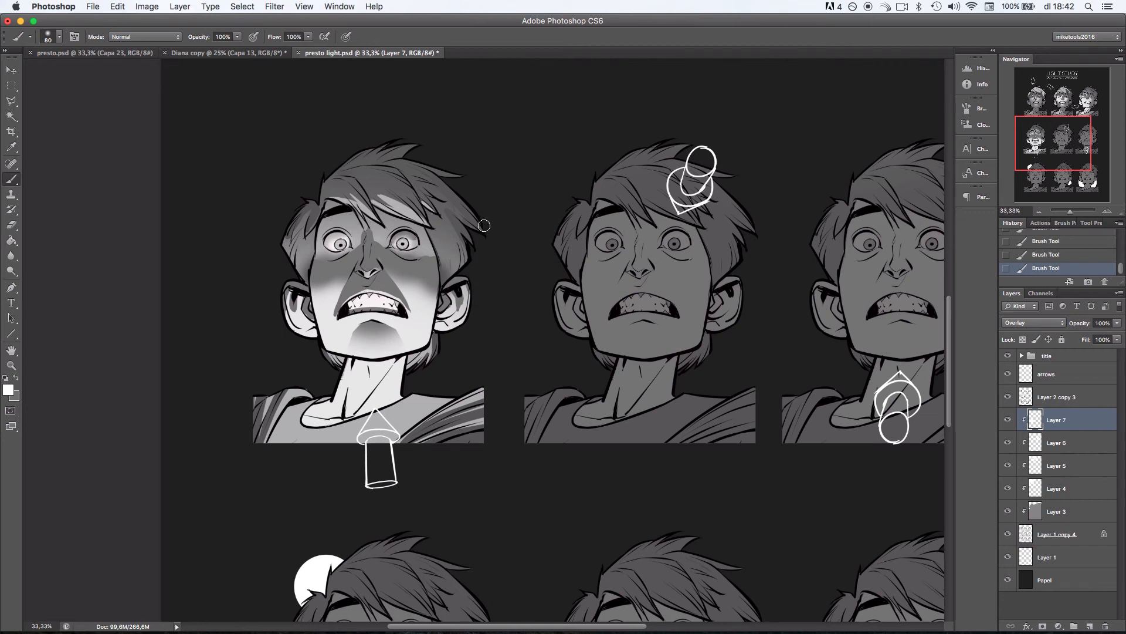
Dab a highlight under the nose of the second row's first head with a hard 45 px brush, undoing the unwanted stroke.
{"action": "right_click", "coordinate": [452, 242]}
{"action": "left_click", "coordinate": [495, 372]}
{"action": "left_click", "coordinate": [479, 282]}
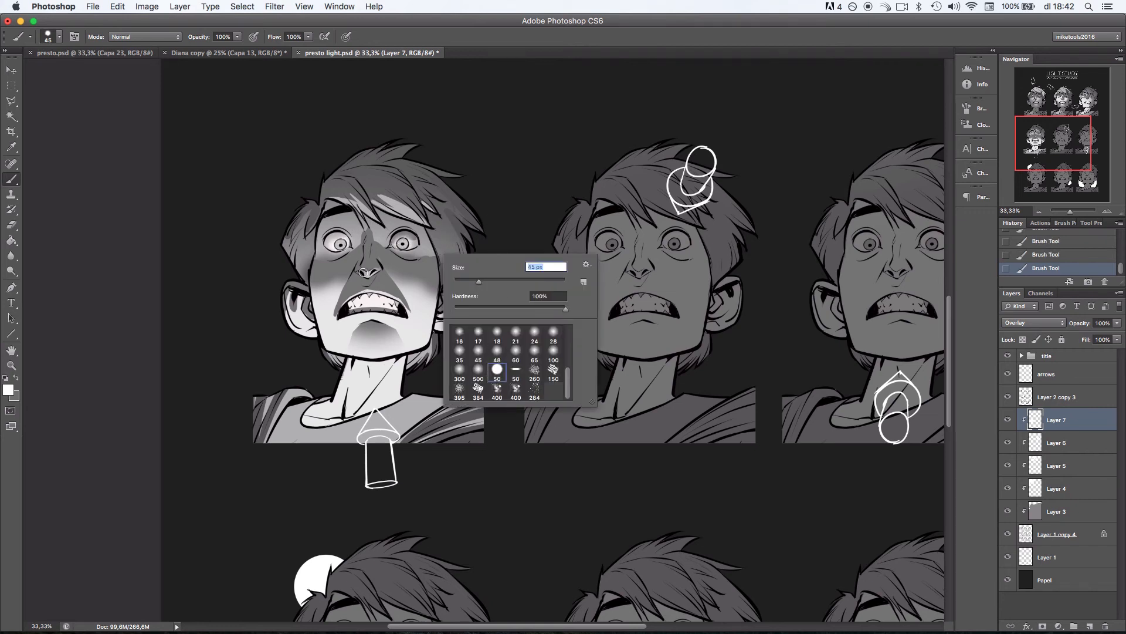
{"action": "left_click", "coordinate": [364, 273]}
{"action": "key", "text": "super+z"}
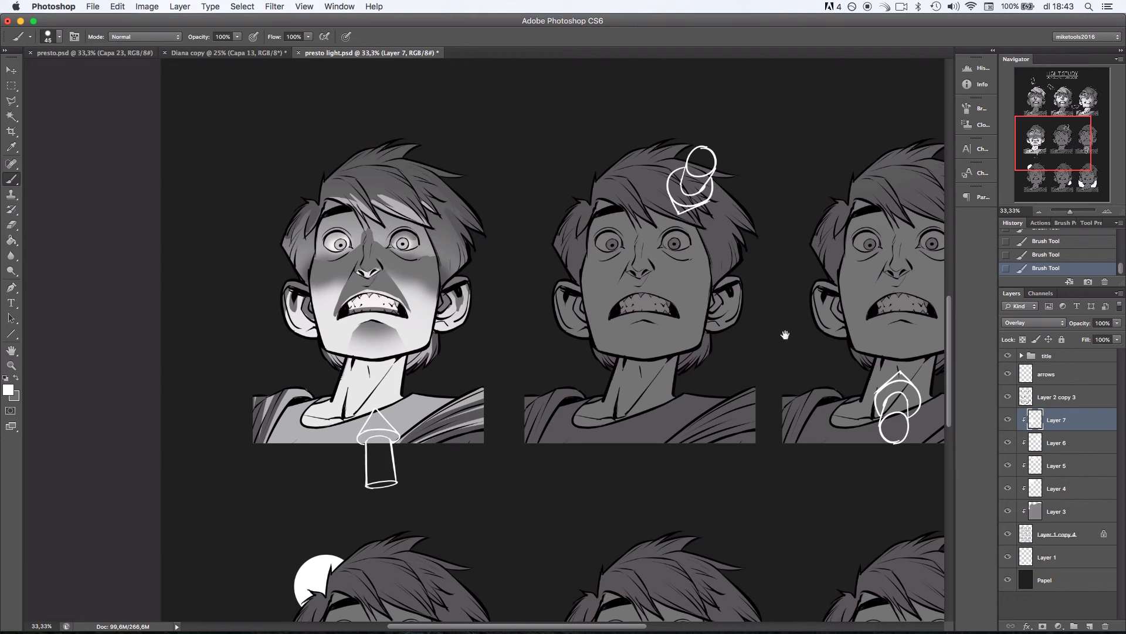
Erase a shadow along the collar of the second row's first head with a hard 79 px eraser.
{"action": "key", "text": "e"}
{"action": "mouse_move", "coordinate": [399, 394]}
{"action": "left_mouse_down"}
{"action": "mouse_move", "coordinate": [407, 356]}
{"action": "mouse_move", "coordinate": [402, 391]}
{"action": "mouse_move", "coordinate": [345, 404]}
{"action": "mouse_move", "coordinate": [350, 359]}
{"action": "mouse_move", "coordinate": [332, 405]}
{"action": "left_mouse_up"}
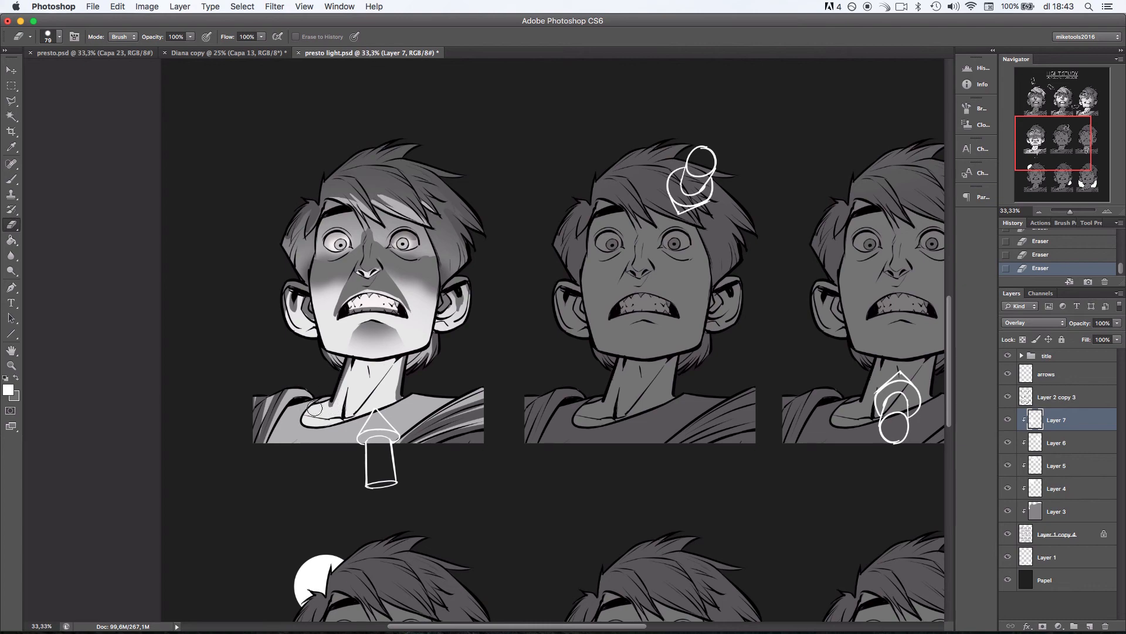
{"action": "left_click_drag", "start_coordinate": [781, 340], "coordinate": [676, 371]}
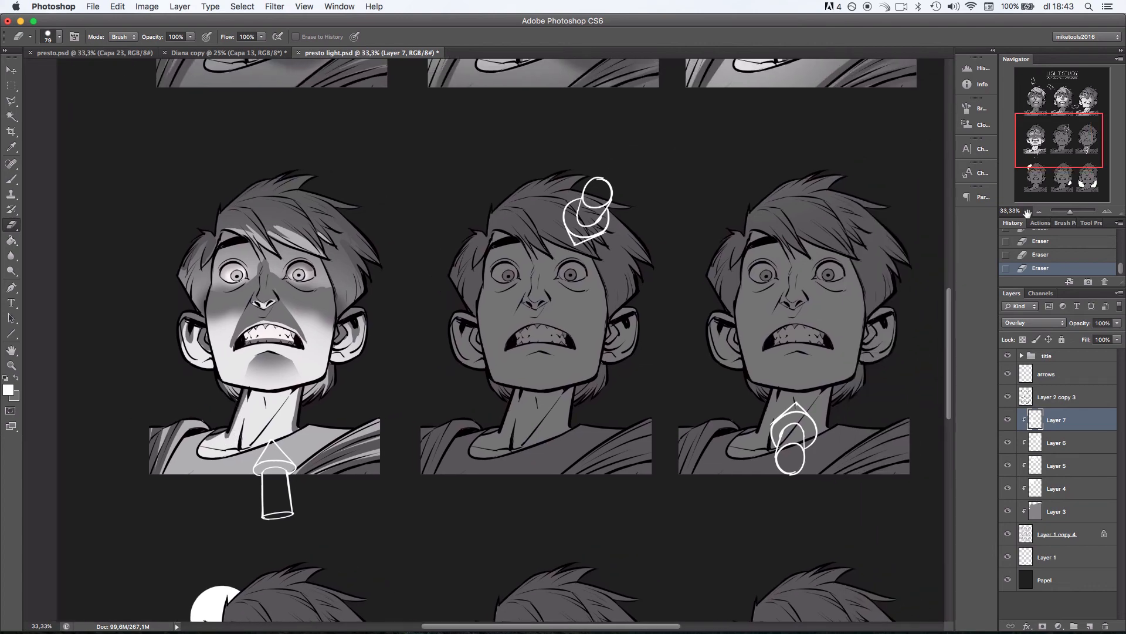
Add a new layer above Layer 7 and lasso a freehand selection around the second row's middle head.
{"action": "left_click", "coordinate": [1039, 210]}
{"action": "left_click", "coordinate": [1039, 211]}
{"action": "left_click_drag", "start_coordinate": [744, 289], "coordinate": [723, 346]}
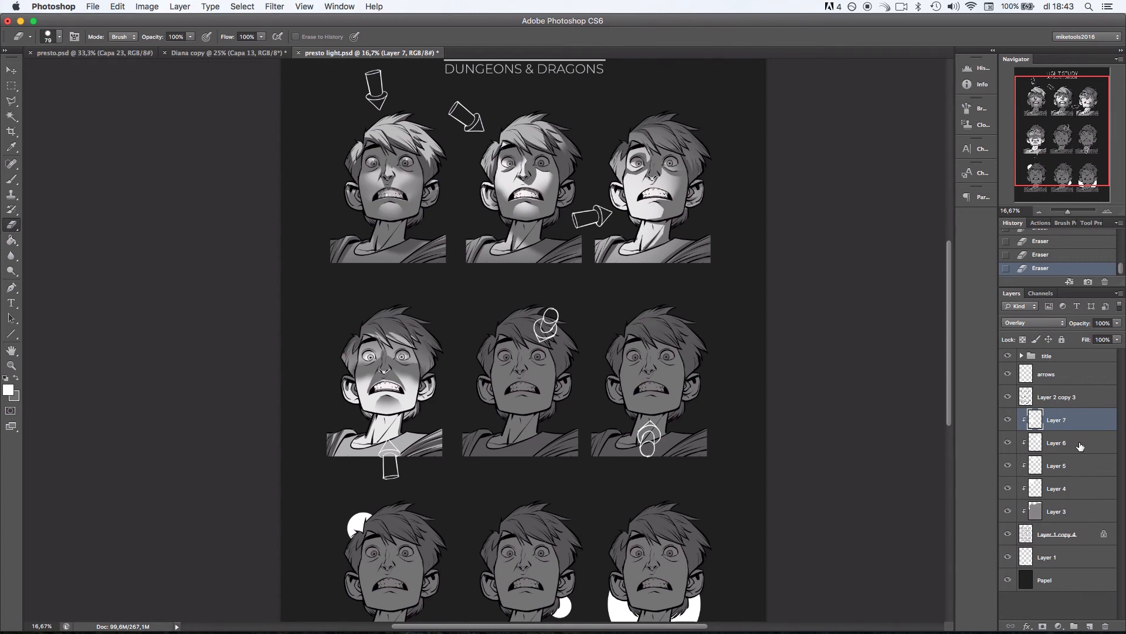
{"action": "left_click", "coordinate": [1090, 625]}
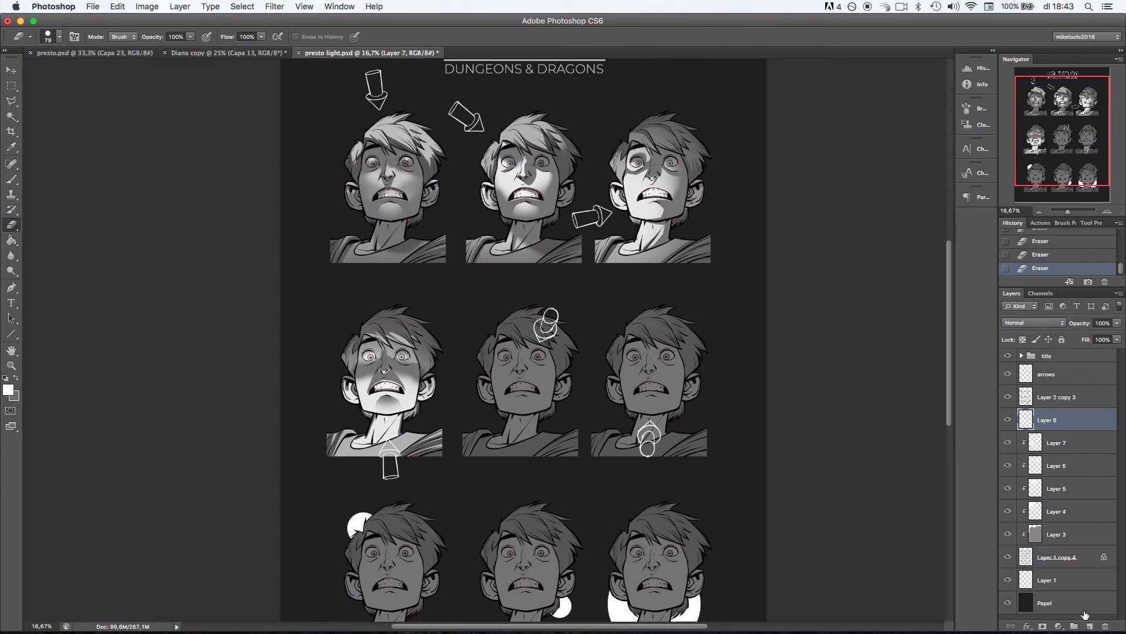
{"action": "left_click", "coordinate": [1107, 210]}
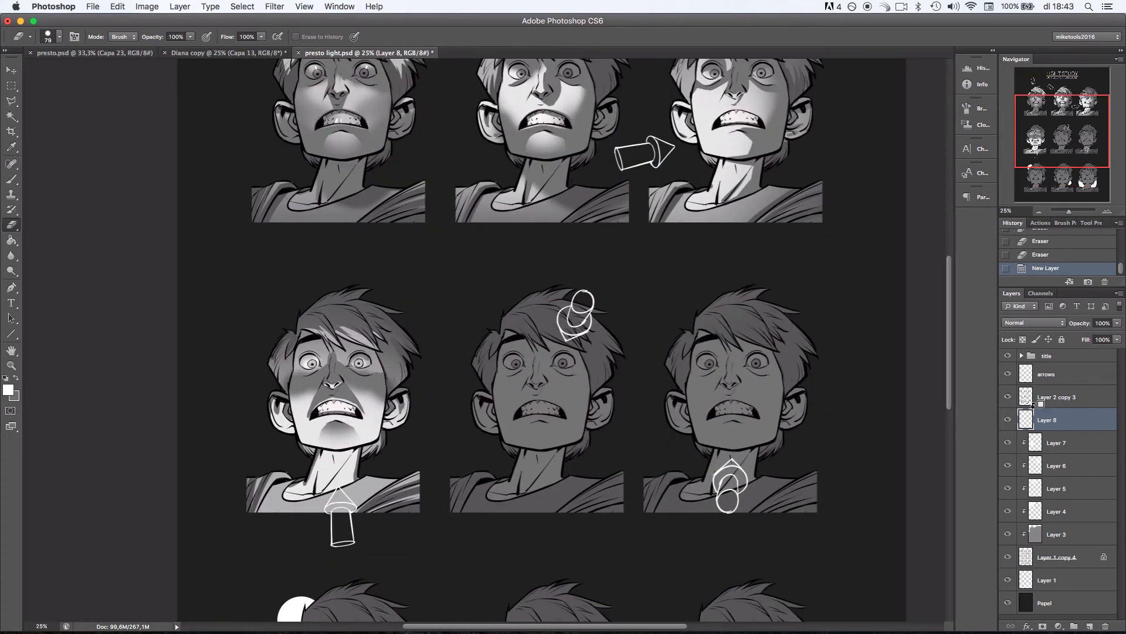
{"action": "key", "text": "l"}
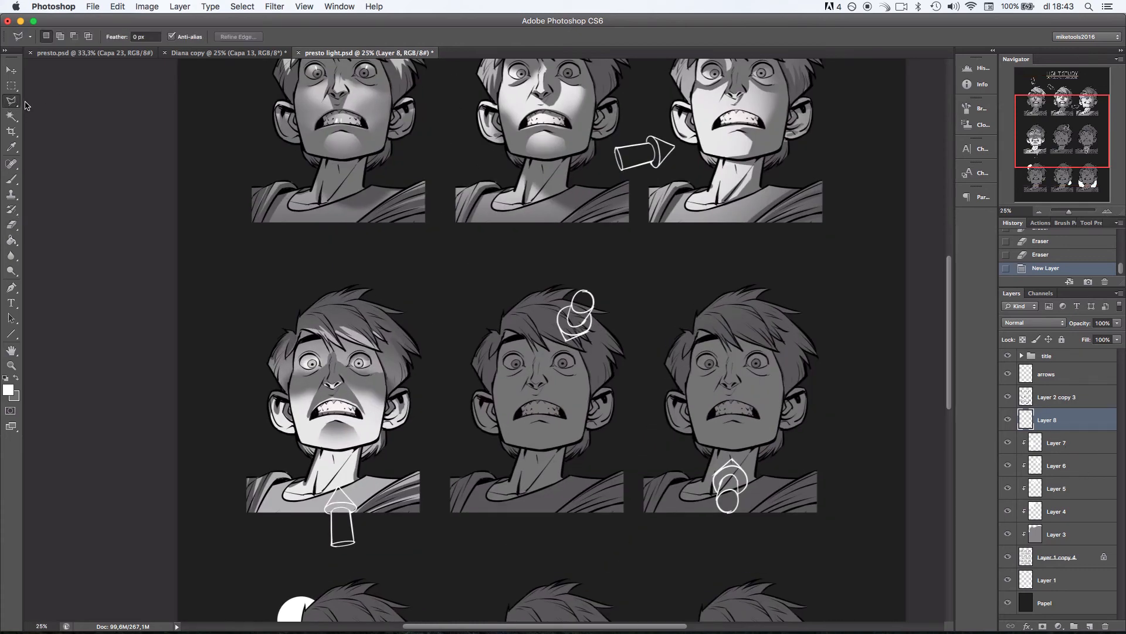
{"action": "left_click", "coordinate": [42, 101]}
{"action": "mouse_move", "coordinate": [449, 373]}
{"action": "left_mouse_down"}
{"action": "mouse_move", "coordinate": [575, 569]}
{"action": "mouse_move", "coordinate": [646, 375]}
{"action": "mouse_move", "coordinate": [504, 275]}
{"action": "left_mouse_up"}
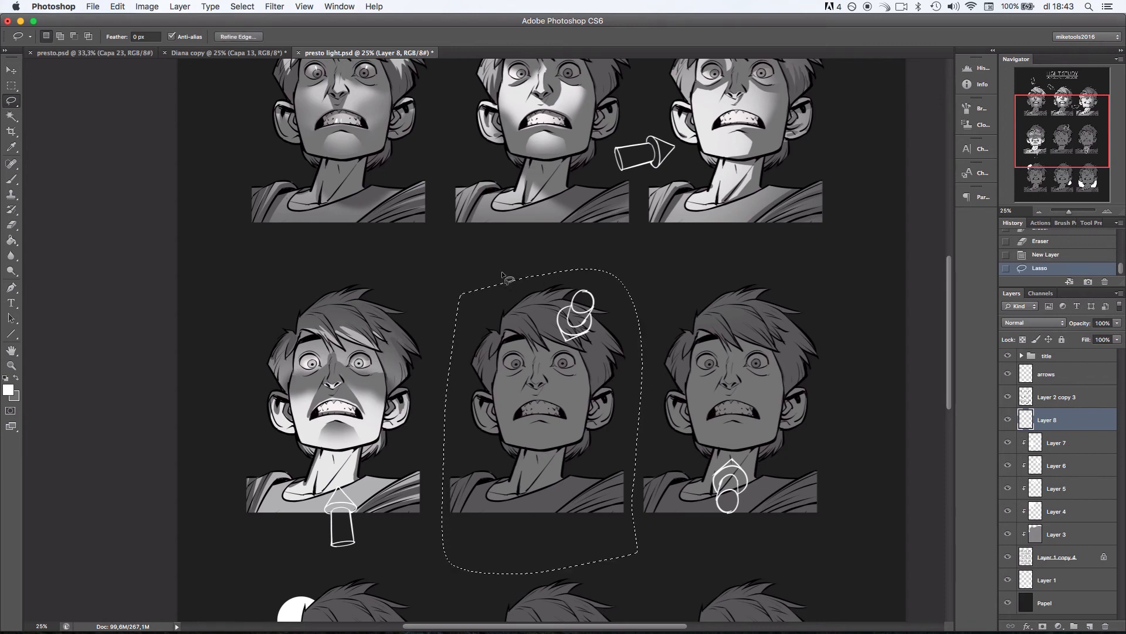
Set Layer 8 to Soft Light and clip it to the layers below, undoing the trial stroke made with a soft 2632 px brush.
{"action": "key", "text": "b"}
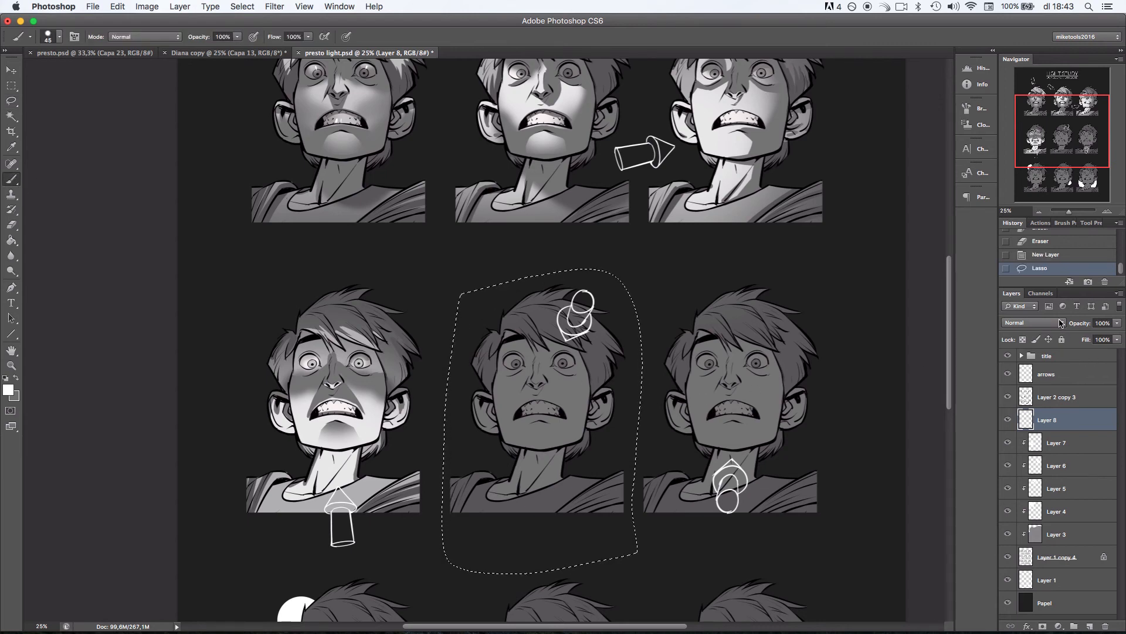
{"action": "left_click", "coordinate": [1061, 324]}
{"action": "left_click", "coordinate": [1034, 423]}
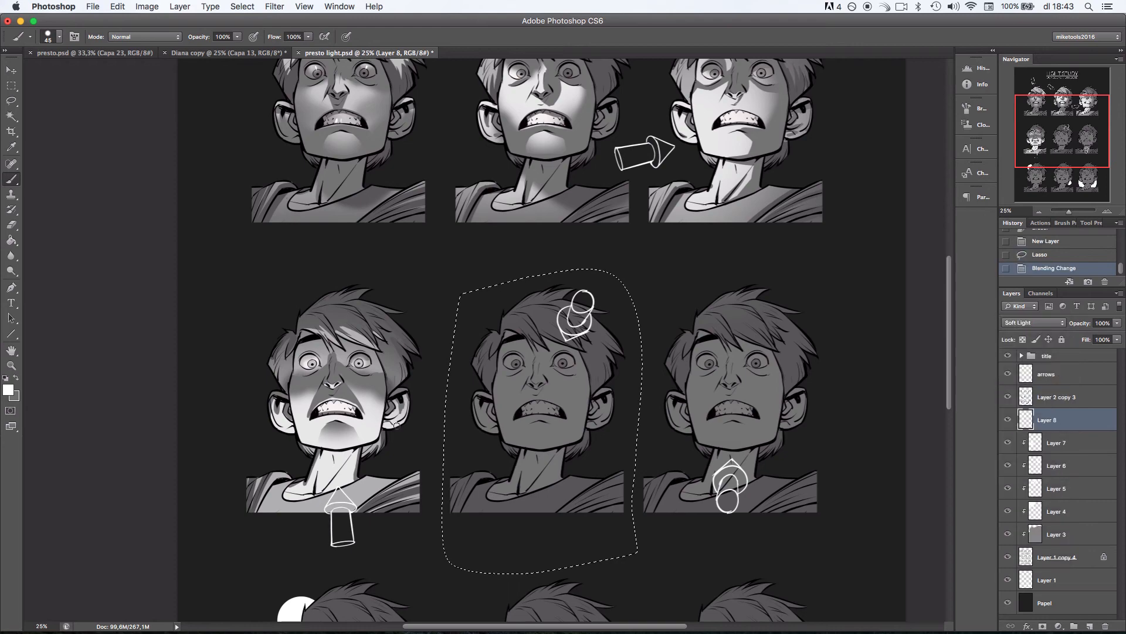
{"action": "right_click", "coordinate": [480, 400]}
{"action": "left_click", "coordinate": [535, 498]}
{"action": "left_click", "coordinate": [598, 426]}
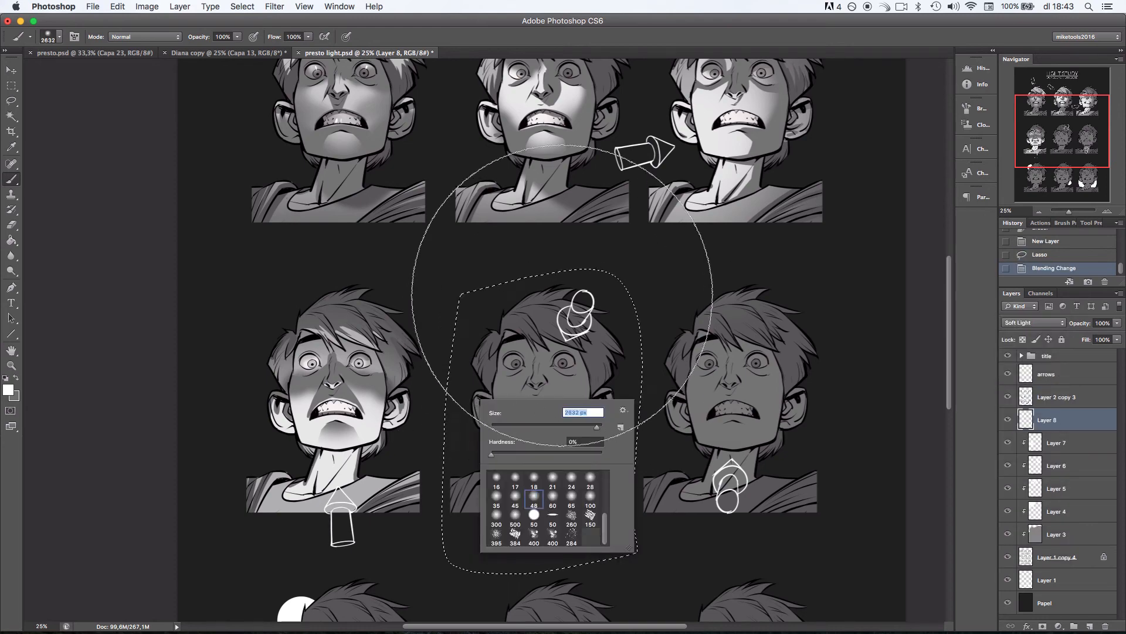
{"action": "left_click", "coordinate": [565, 296]}
{"action": "left_click", "coordinate": [602, 303]}
{"action": "key", "text": "super+z"}
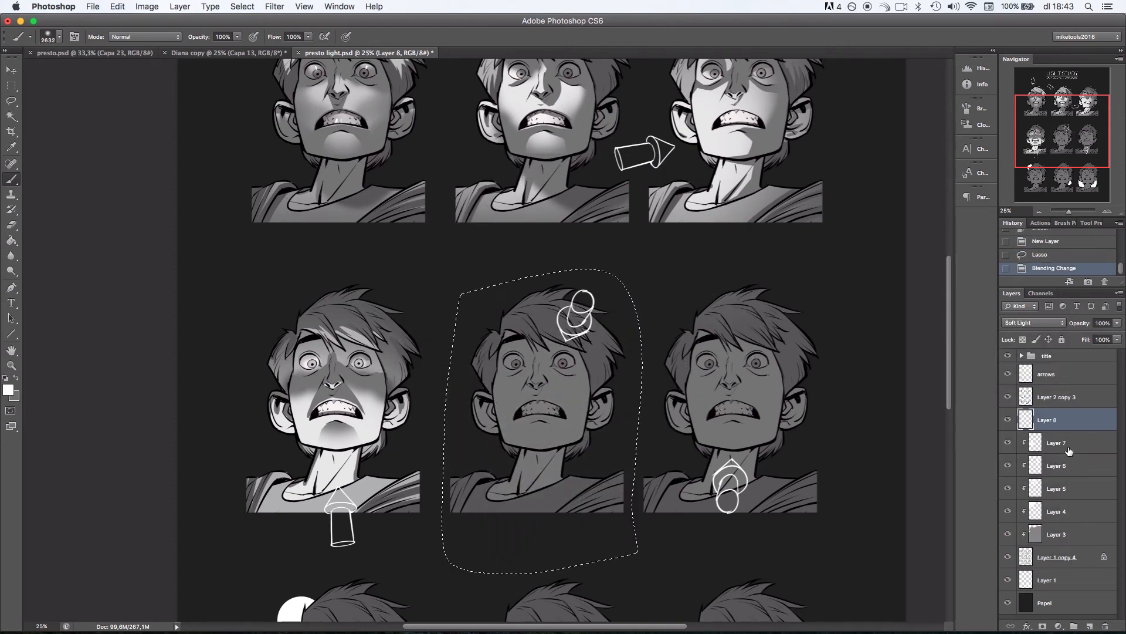
{"action": "left_click", "coordinate": [1065, 429], "text": "alt"}
Try lighting the second row's middle head with a soft 2158 px brush and undo the stroke.
{"action": "right_click", "coordinate": [622, 356]}
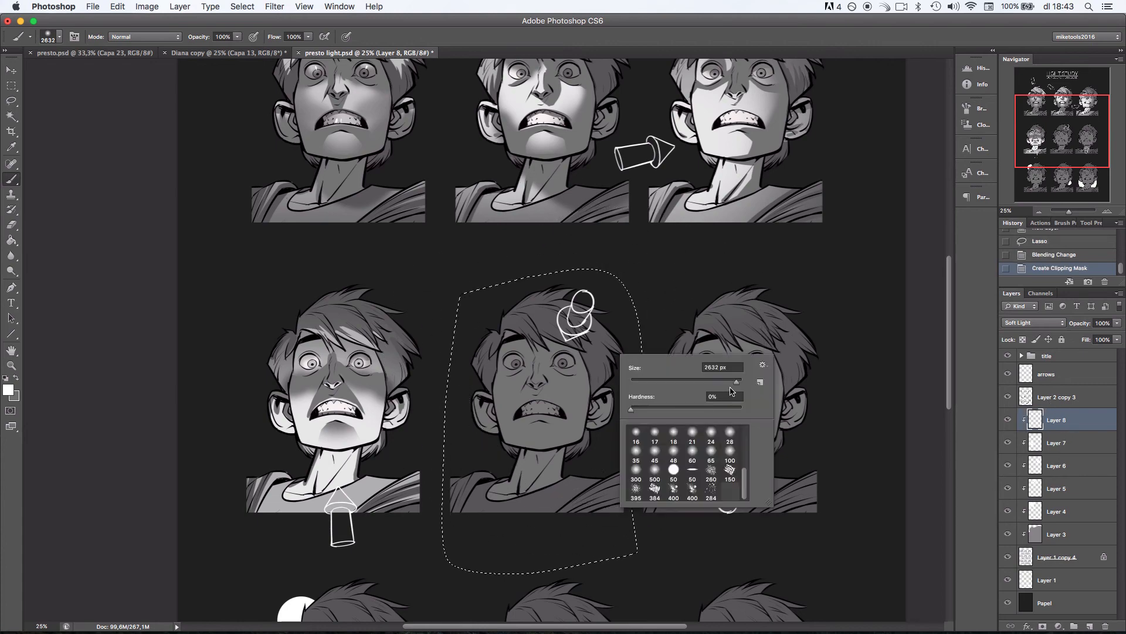
{"action": "left_click_drag", "start_coordinate": [737, 382], "coordinate": [729, 382]}
{"action": "left_click", "coordinate": [559, 336]}
{"action": "left_click", "coordinate": [613, 321]}
{"action": "key", "text": "super+z"}
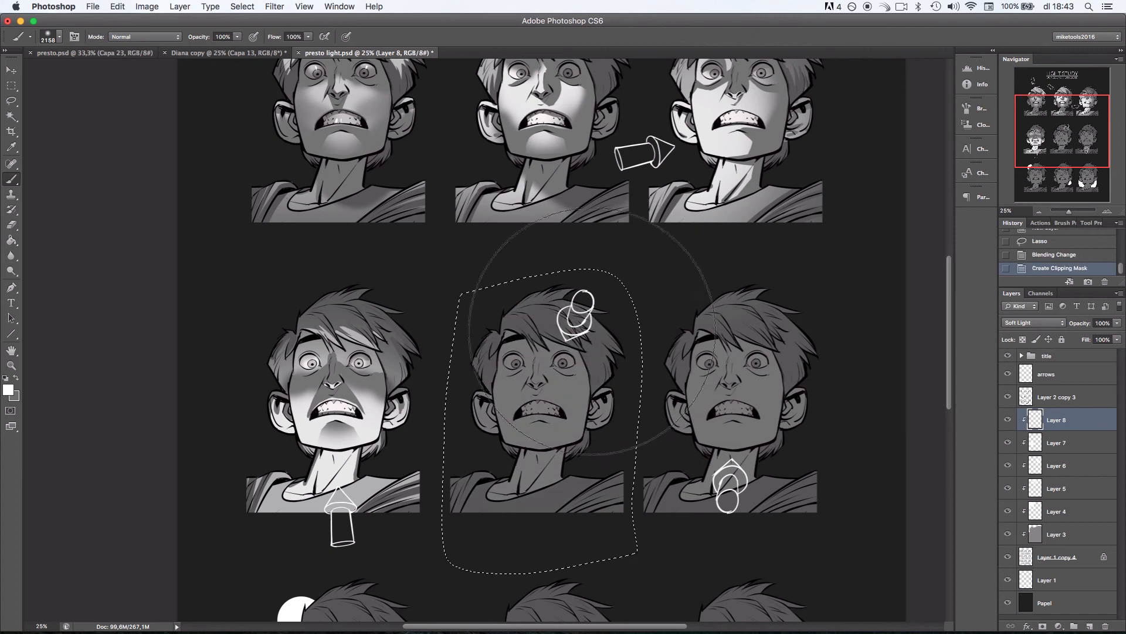
Brighten the face and hair of the second row's middle head with soft white strokes, enlarging the brush to 1211 px.
{"action": "right_click", "coordinate": [599, 331]}
{"action": "left_click", "coordinate": [705, 358]}
{"action": "left_click", "coordinate": [534, 327]}
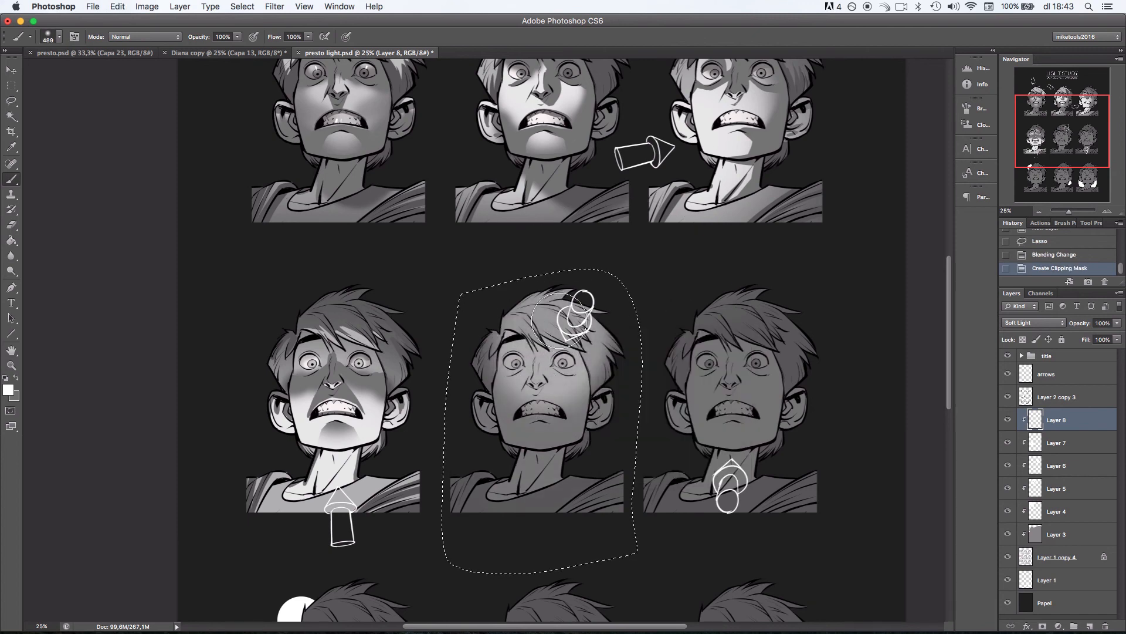
{"action": "left_click", "coordinate": [561, 319]}
{"action": "right_click", "coordinate": [621, 311]}
{"action": "left_click_drag", "start_coordinate": [734, 345], "coordinate": [738, 344]}
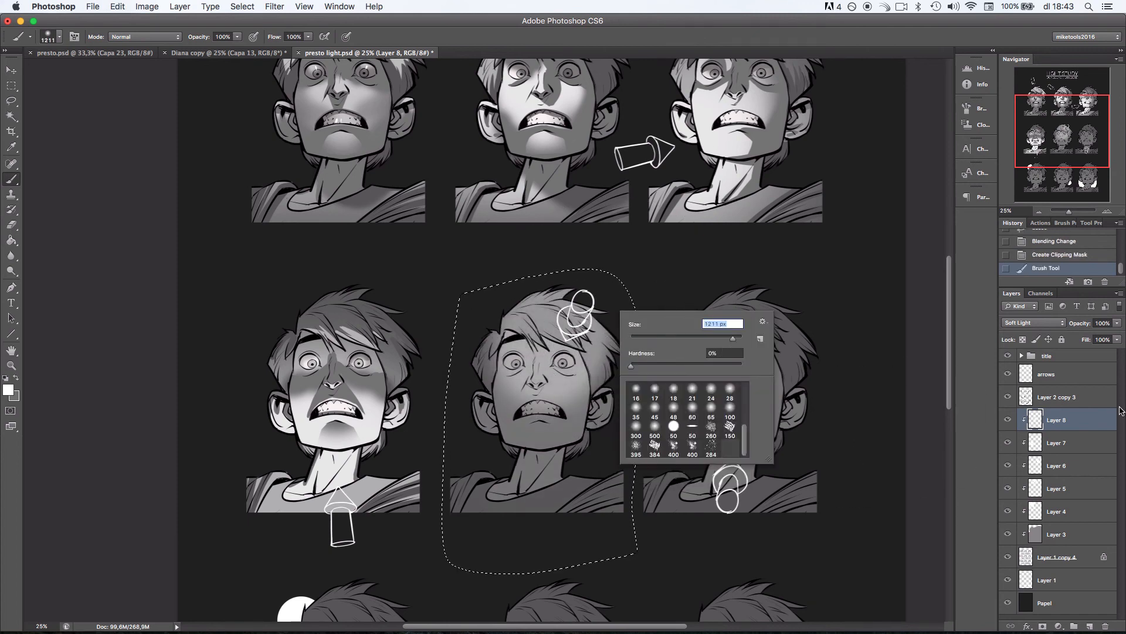
{"action": "left_click", "coordinate": [8, 389]}
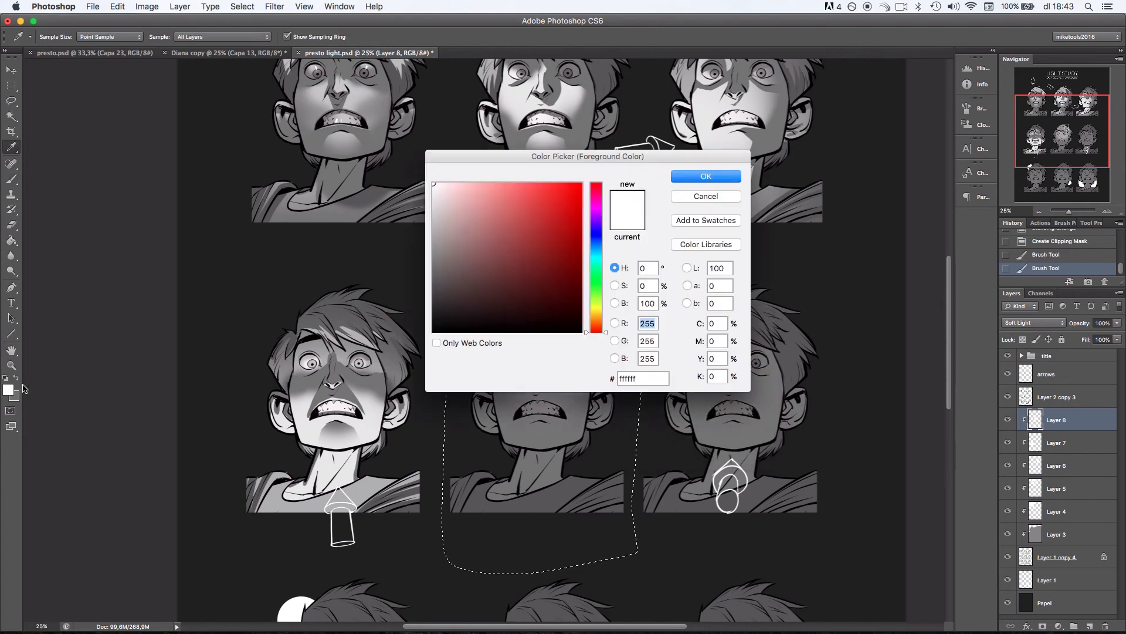
{"action": "left_click_drag", "start_coordinate": [413, 146], "coordinate": [412, 145]}
{"action": "left_click", "coordinate": [709, 178]}
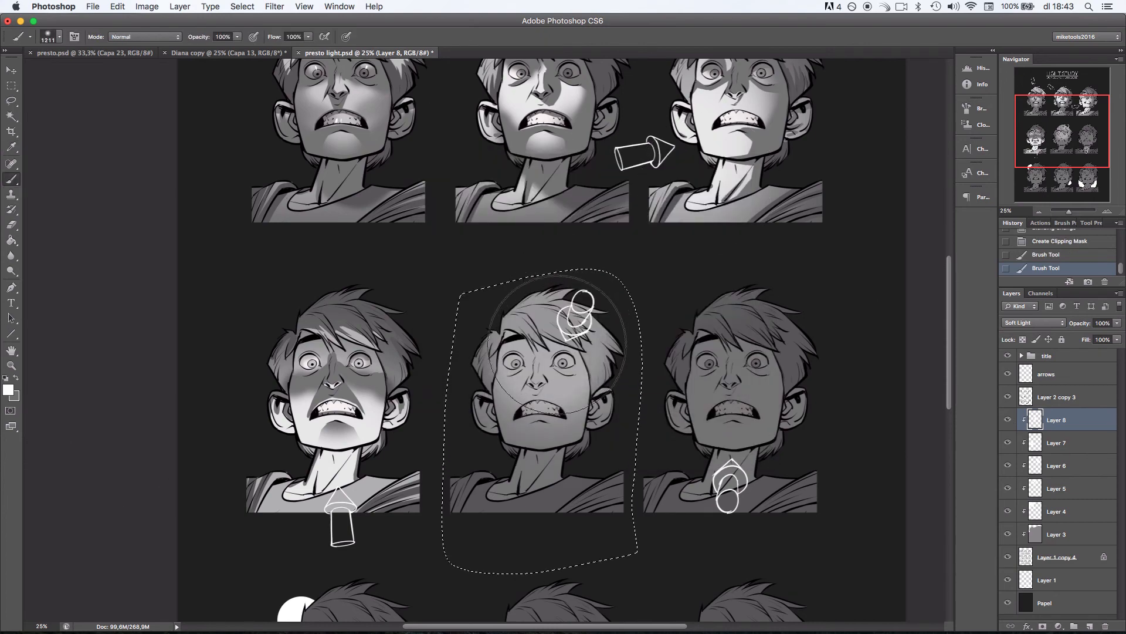
{"action": "left_click_drag", "start_coordinate": [558, 344], "coordinate": [549, 374]}
Toggle the line art layer to judge the shading and change Layer 8's blend mode to Overlay.
{"action": "left_click", "coordinate": [1009, 397]}
{"action": "left_click", "coordinate": [1009, 398]}
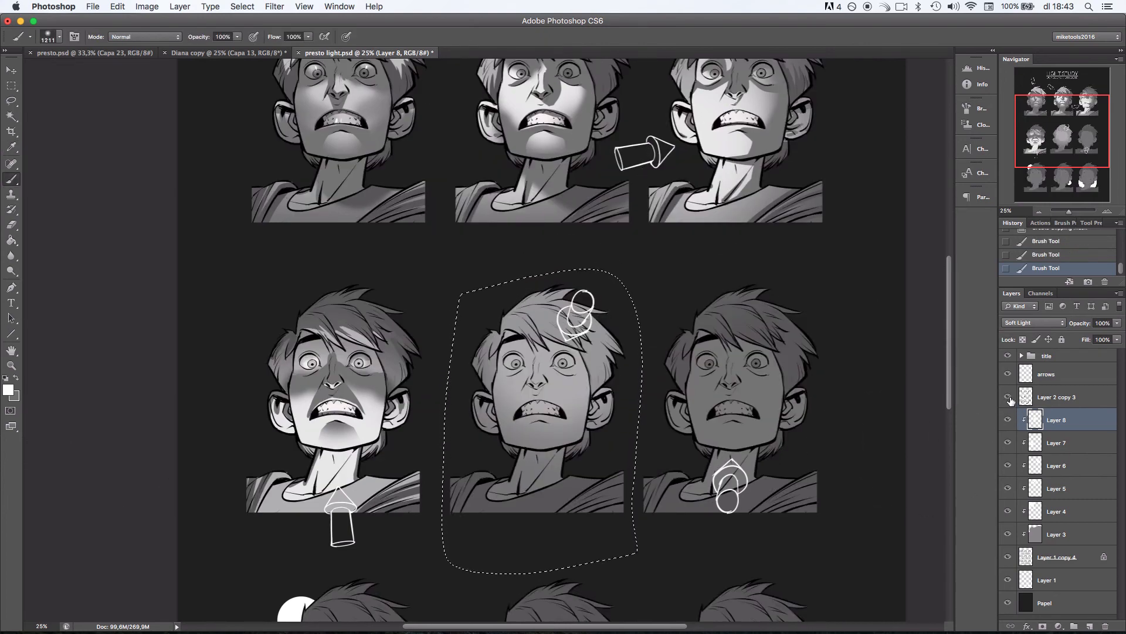
{"action": "left_click", "coordinate": [1009, 398]}
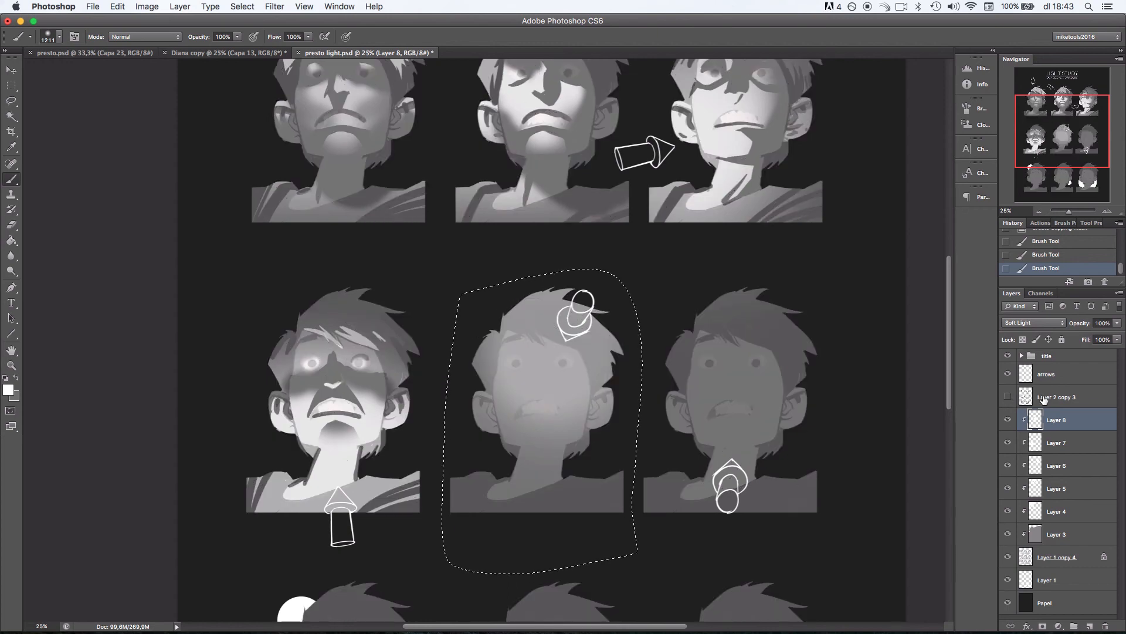
{"action": "left_click", "coordinate": [1033, 323]}
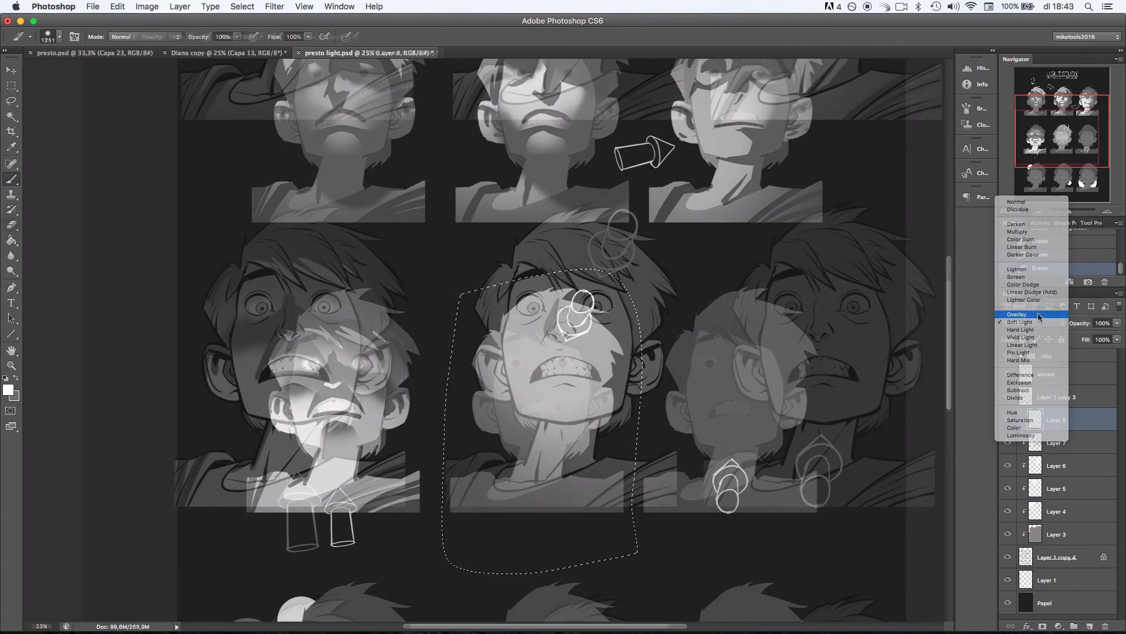
{"action": "left_click", "coordinate": [1040, 315]}
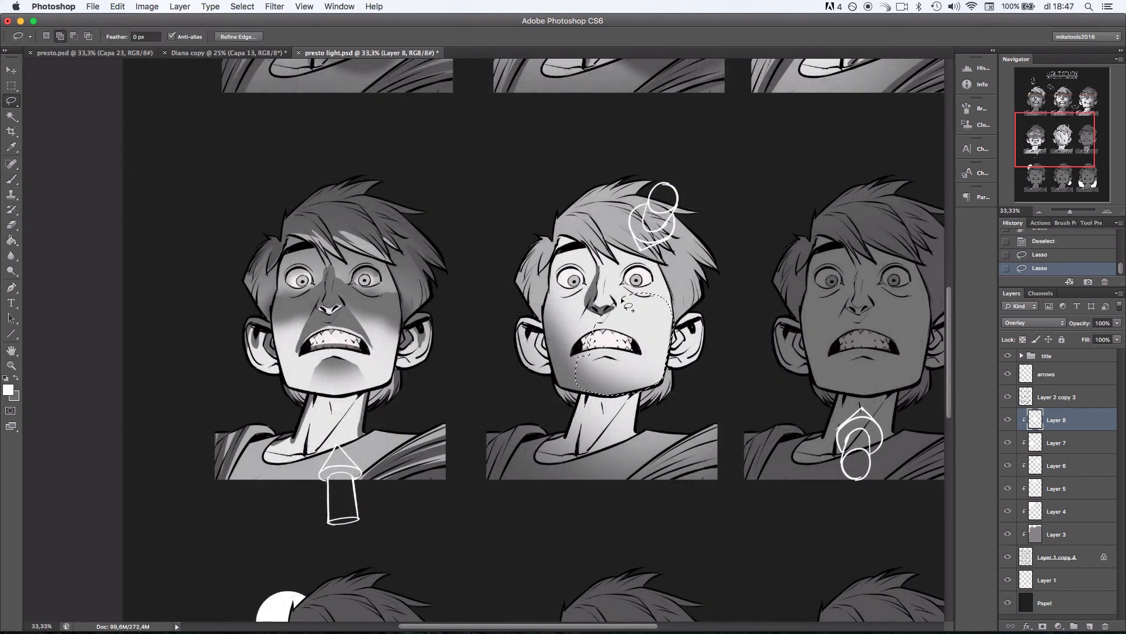
Deselect and erase shadows over the jaw, side hair and ear of the second row's middle head with an 81 px eraser.
{"action": "key", "text": "e"}
{"action": "key", "text": "super+d"}
{"action": "right_click", "coordinate": [666, 327]}
{"action": "mouse_move", "coordinate": [670, 319]}
{"action": "left_mouse_down"}
{"action": "mouse_move", "coordinate": [642, 387]}
{"action": "mouse_move", "coordinate": [566, 367]}
{"action": "mouse_move", "coordinate": [645, 367]}
{"action": "mouse_move", "coordinate": [649, 378]}
{"action": "left_mouse_up"}
{"action": "left_click", "coordinate": [739, 428]}
{"action": "scroll", "coordinate": [669, 274], "scroll_direction": "up", "scroll_amount": 2}
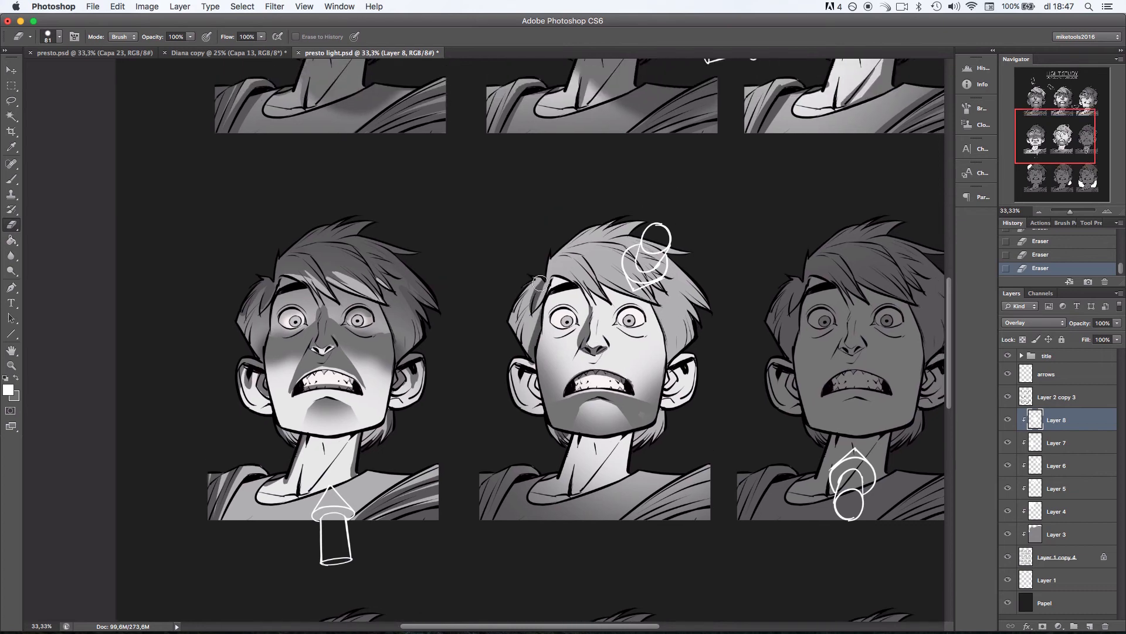
{"action": "left_click_drag", "start_coordinate": [533, 379], "coordinate": [541, 383]}
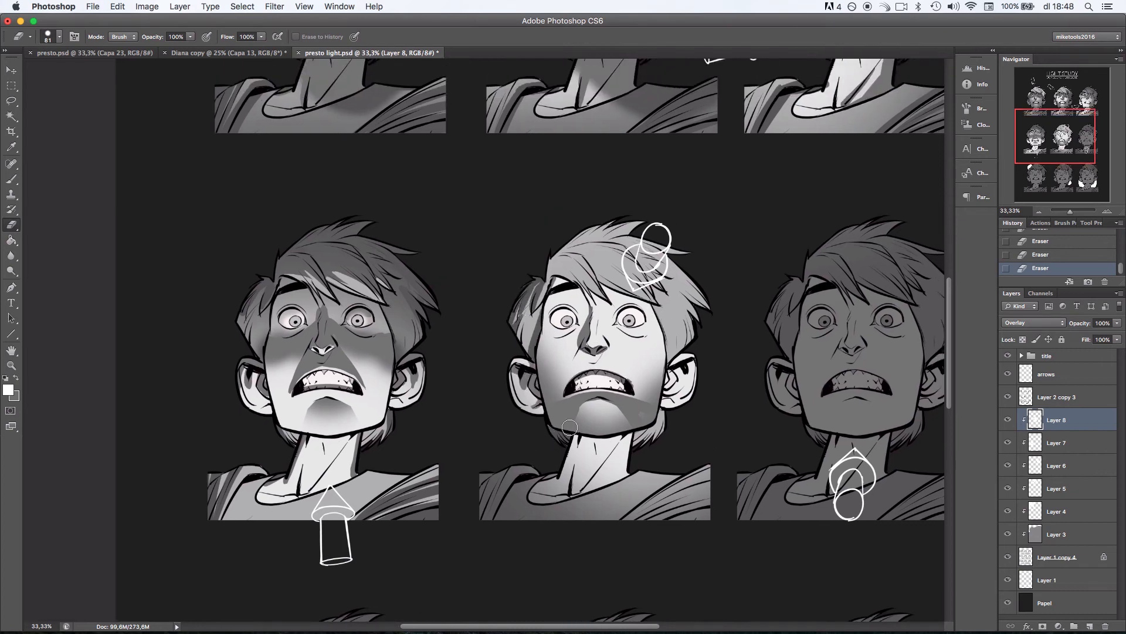
Erase a cast shadow across the neck below the chin of the second row's middle head.
{"action": "right_click", "coordinate": [672, 373]}
{"action": "left_click", "coordinate": [781, 469]}
{"action": "right_click", "coordinate": [671, 360]}
{"action": "left_click", "coordinate": [724, 474]}
{"action": "right_click", "coordinate": [709, 340]}
{"action": "right_click", "coordinate": [633, 398]}
{"action": "mouse_move", "coordinate": [572, 448]}
{"action": "left_mouse_down"}
{"action": "mouse_move", "coordinate": [628, 451]}
{"action": "mouse_move", "coordinate": [625, 464]}
{"action": "left_mouse_up"}
{"action": "left_click", "coordinate": [743, 497]}
{"action": "scroll", "coordinate": [634, 375], "scroll_direction": "down", "scroll_amount": 3}
Set up the eraser at full opacity and erase shadows beside the nose and through the upper hair of the middle head.
{"action": "right_click", "coordinate": [687, 360]}
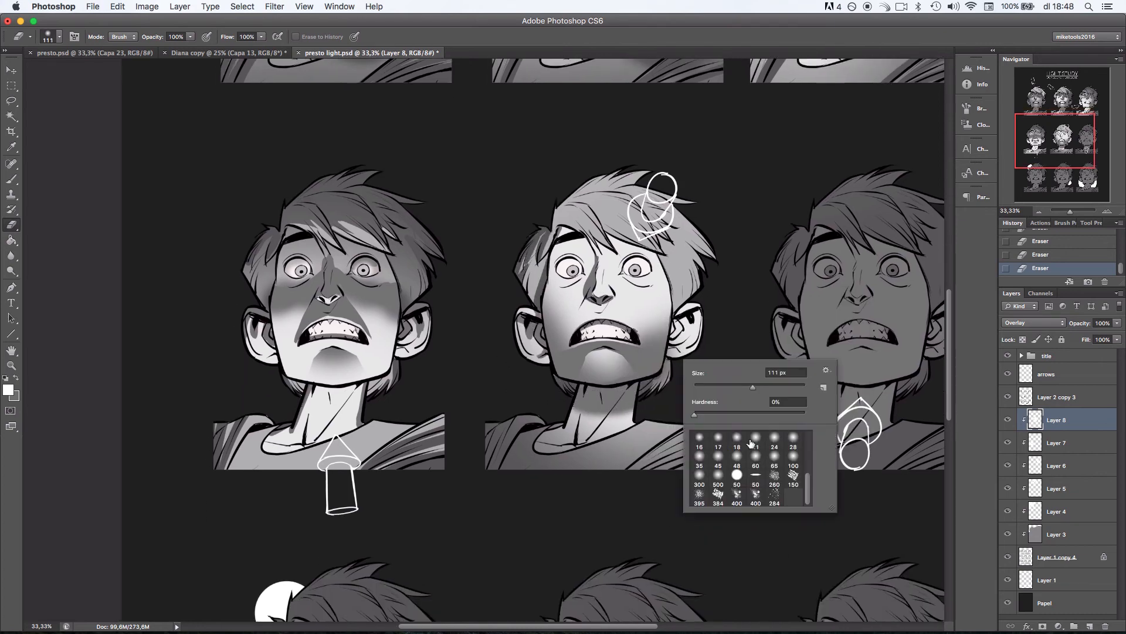
{"action": "left_click_drag", "start_coordinate": [190, 36], "coordinate": [169, 47]}
{"action": "right_click", "coordinate": [682, 241]}
{"action": "left_click", "coordinate": [736, 356]}
{"action": "right_click", "coordinate": [634, 259]}
{"action": "key", "text": "0"}
{"action": "left_click_drag", "start_coordinate": [598, 242], "coordinate": [592, 262]}
{"action": "mouse_move", "coordinate": [553, 238]}
{"action": "left_mouse_down"}
{"action": "mouse_move", "coordinate": [570, 199]}
{"action": "mouse_move", "coordinate": [619, 195]}
{"action": "mouse_move", "coordinate": [646, 162]}
{"action": "left_mouse_up"}
Erase shadows around the eyes, under the fringe and along the hair locks of the middle head with a 59 px eraser.
{"action": "left_click_drag", "start_coordinate": [663, 272], "coordinate": [621, 296]}
{"action": "left_click_drag", "start_coordinate": [518, 308], "coordinate": [553, 295]}
{"action": "mouse_move", "coordinate": [582, 300]}
{"action": "left_mouse_down"}
{"action": "mouse_move", "coordinate": [636, 328]}
{"action": "mouse_move", "coordinate": [654, 302]}
{"action": "left_mouse_up"}
{"action": "mouse_move", "coordinate": [650, 269]}
{"action": "left_mouse_down"}
{"action": "mouse_move", "coordinate": [670, 287]}
{"action": "mouse_move", "coordinate": [546, 254]}
{"action": "left_mouse_up"}
{"action": "left_click_drag", "start_coordinate": [519, 246], "coordinate": [541, 251]}
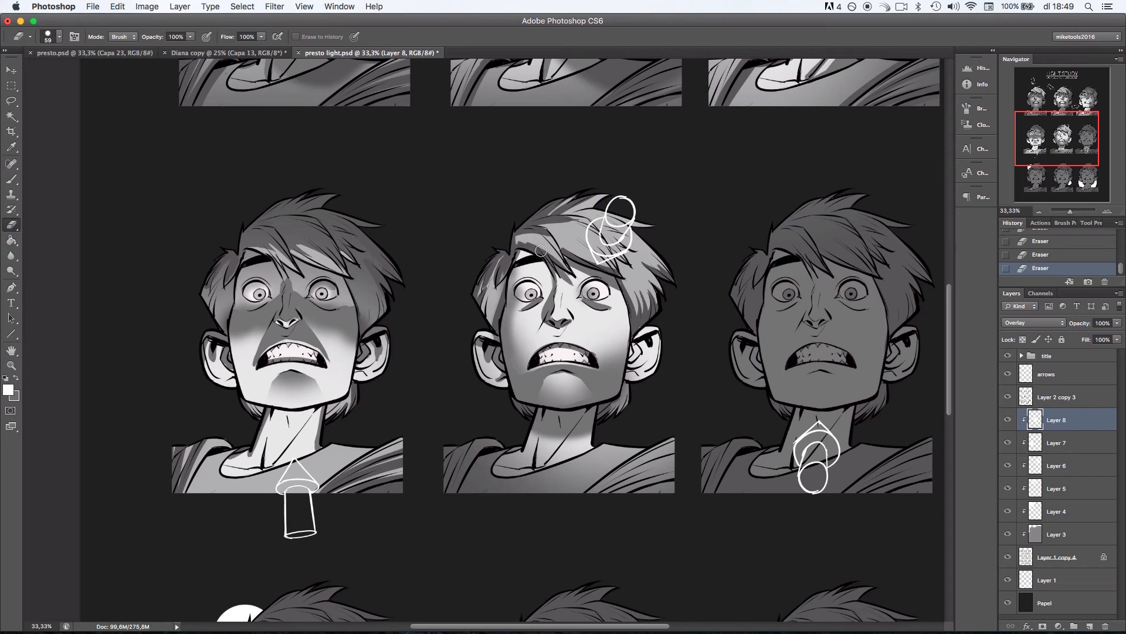
{"action": "left_click_drag", "start_coordinate": [579, 210], "coordinate": [648, 222]}
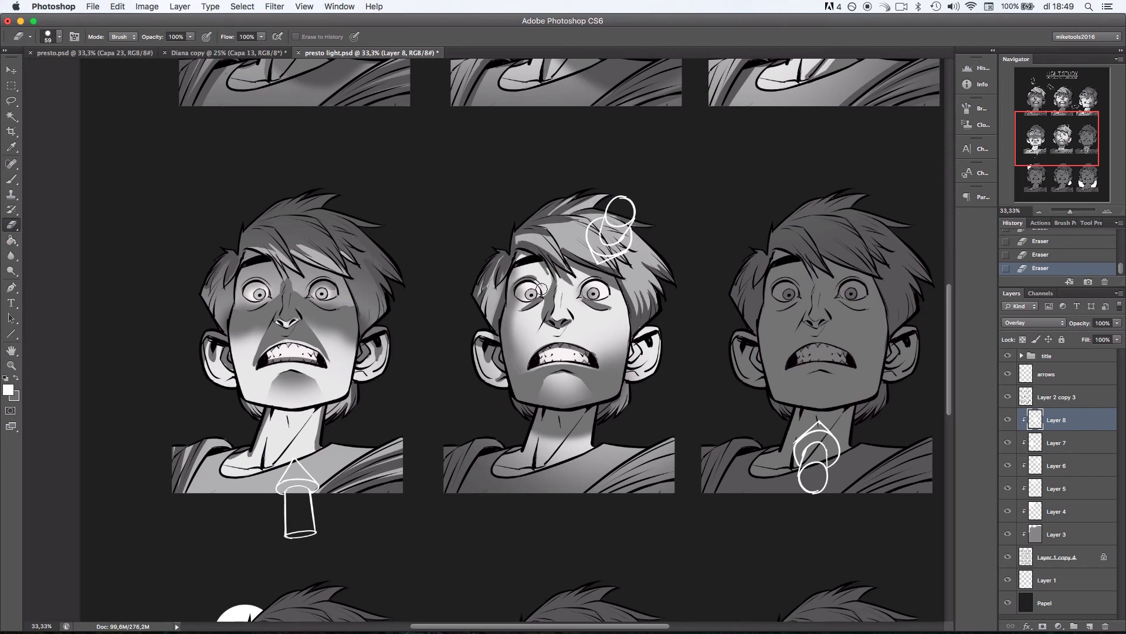
Add a new layer above the line art and dab white highlights on the heads with a hard 38 px brush.
{"action": "left_click", "coordinate": [1039, 211]}
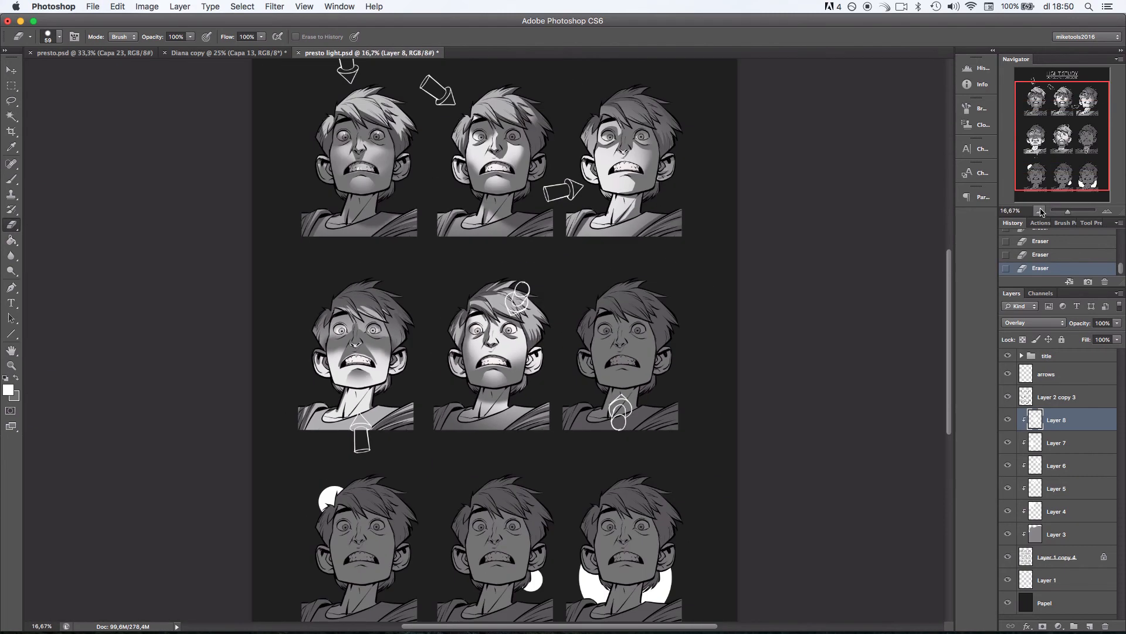
{"action": "key", "text": "super+equal"}
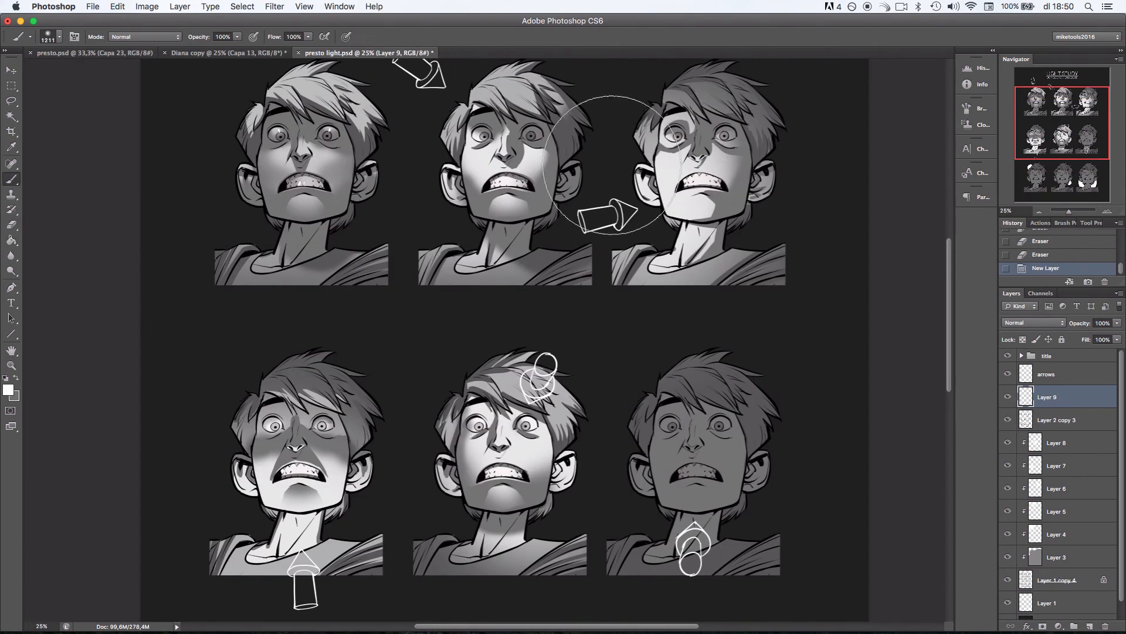
{"action": "right_click", "coordinate": [567, 271]}
{"action": "key", "text": "Escape"}
{"action": "scroll", "coordinate": [659, 291], "scroll_direction": "up", "scroll_amount": 3}
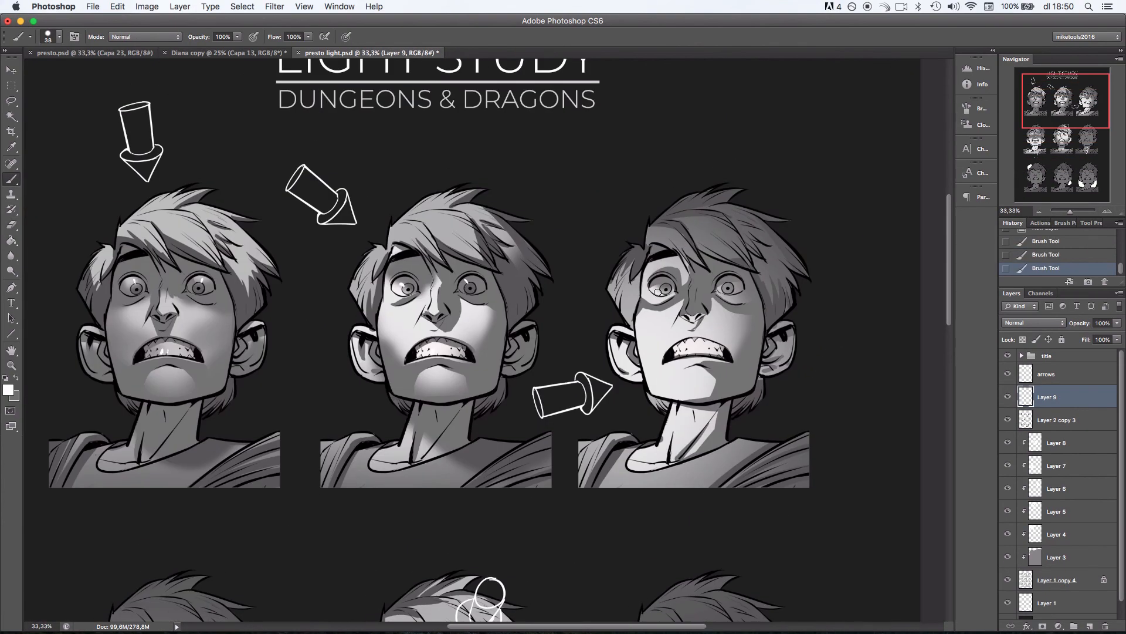
Add a new layer above Layer 8, clip it to the layers below and set it to Overlay for the second row's third head.
{"action": "scroll", "coordinate": [658, 292], "scroll_direction": "down", "scroll_amount": 7}
{"action": "scroll", "coordinate": [659, 292], "scroll_direction": "left", "scroll_amount": 4}
{"action": "left_click_drag", "start_coordinate": [703, 277], "coordinate": [428, 298]}
{"action": "left_click", "coordinate": [1022, 442]}
{"action": "left_click_drag", "start_coordinate": [827, 319], "coordinate": [799, 319]}
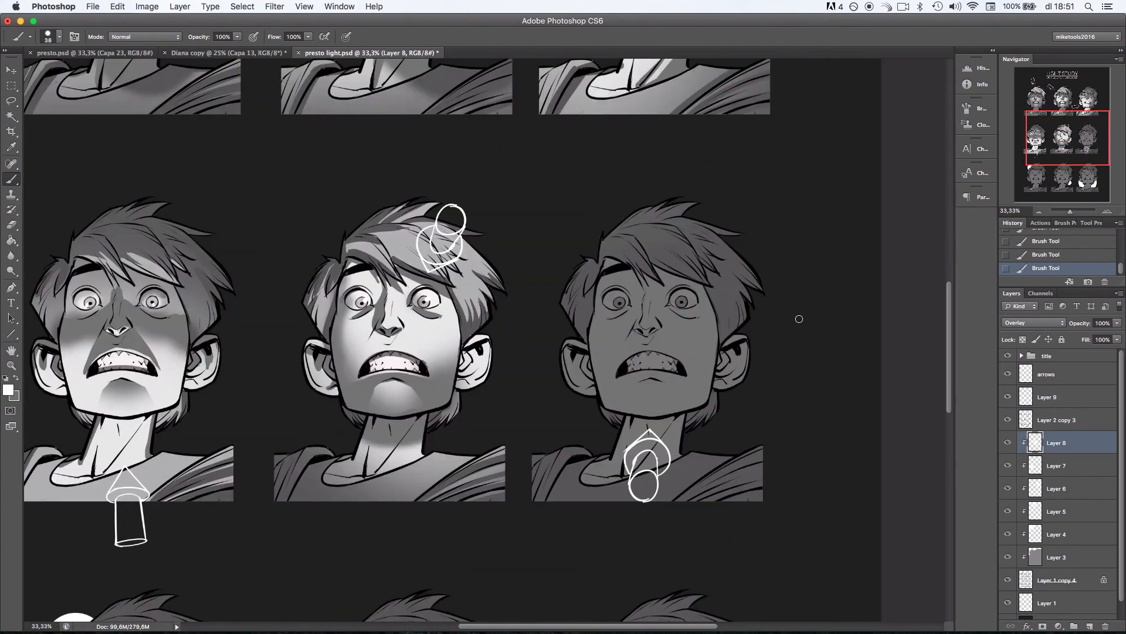
{"action": "right_click", "coordinate": [705, 321]}
{"action": "double_click", "coordinate": [762, 427]}
{"action": "left_click", "coordinate": [1008, 442]}
{"action": "left_click", "coordinate": [1008, 443]}
{"action": "left_click", "coordinate": [1090, 626]}
{"action": "left_click", "coordinate": [1061, 452], "text": "alt"}
Lasso around the second row's third head, brighten it with a soft white brush and deselect.
{"action": "key", "text": "l"}
{"action": "left_click_drag", "start_coordinate": [765, 169], "coordinate": [761, 171]}
{"action": "key", "text": "b"}
{"action": "right_click", "coordinate": [702, 330]}
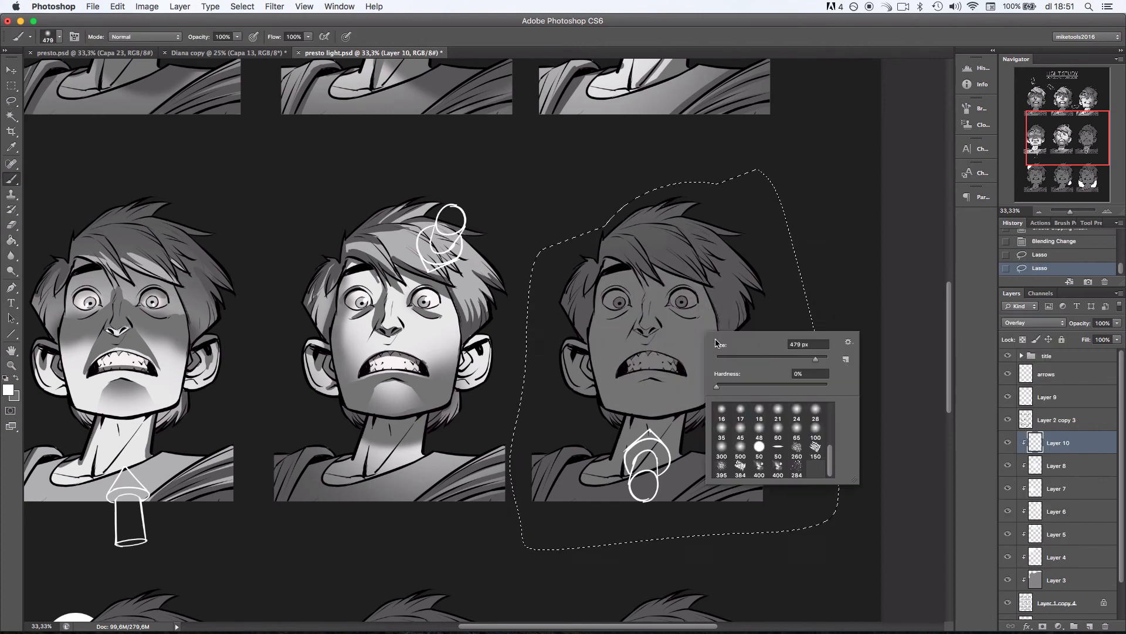
{"action": "left_click_drag", "start_coordinate": [712, 402], "coordinate": [664, 372]}
{"action": "key", "text": "super+d"}
Erase shadows around the nose and jaw of the second row's third head, undoing the unwanted stroke.
{"action": "key", "text": "e"}
{"action": "left_click_drag", "start_coordinate": [638, 331], "coordinate": [660, 333]}
{"action": "mouse_move", "coordinate": [604, 404]}
{"action": "left_mouse_down"}
{"action": "mouse_move", "coordinate": [658, 415]}
{"action": "mouse_move", "coordinate": [711, 404]}
{"action": "mouse_move", "coordinate": [636, 394]}
{"action": "left_mouse_up"}
{"action": "scroll", "coordinate": [684, 411], "scroll_direction": "down", "scroll_amount": 1}
{"action": "right_click", "coordinate": [671, 374]}
{"action": "double_click", "coordinate": [730, 474]}
{"action": "key", "text": "super+z"}
Erase shadows through the hair and below the jaw of the third head with a hard 70 px eraser, undoing one unwanted stroke.
{"action": "right_click", "coordinate": [693, 317]}
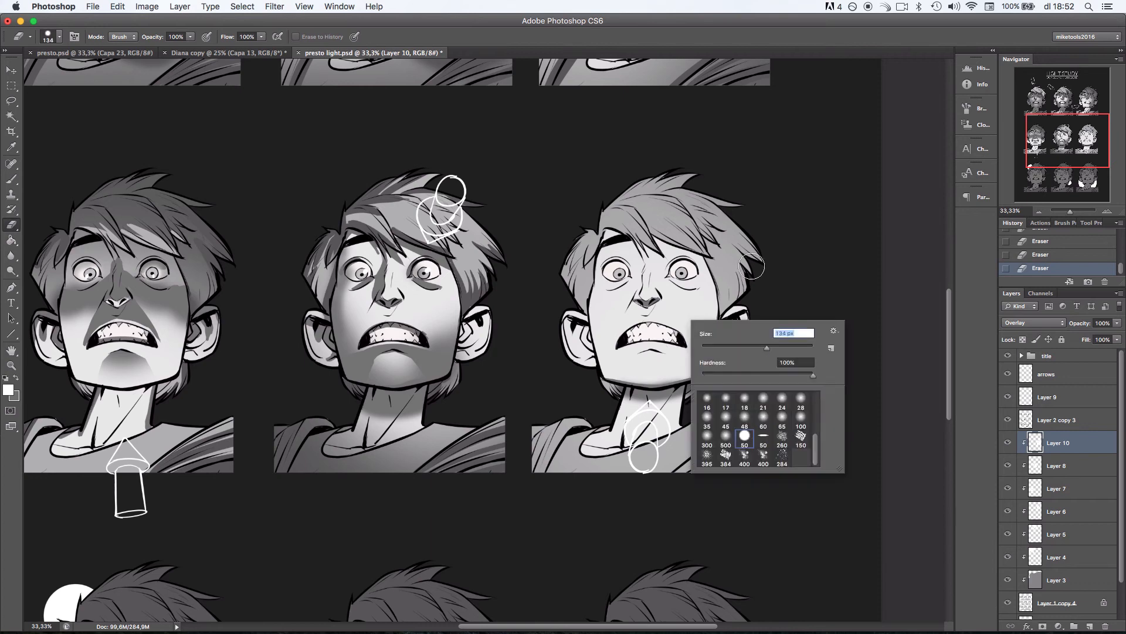
{"action": "double_click", "coordinate": [744, 435]}
{"action": "mouse_move", "coordinate": [589, 237]}
{"action": "left_mouse_down"}
{"action": "mouse_move", "coordinate": [567, 298]}
{"action": "mouse_move", "coordinate": [575, 264]}
{"action": "mouse_move", "coordinate": [588, 260]}
{"action": "left_mouse_up"}
{"action": "mouse_move", "coordinate": [604, 215]}
{"action": "left_mouse_down"}
{"action": "mouse_move", "coordinate": [637, 207]}
{"action": "mouse_move", "coordinate": [649, 240]}
{"action": "mouse_move", "coordinate": [668, 178]}
{"action": "left_mouse_up"}
{"action": "key", "text": "super+z"}
{"action": "mouse_move", "coordinate": [620, 203]}
{"action": "left_mouse_down"}
{"action": "mouse_move", "coordinate": [685, 210]}
{"action": "mouse_move", "coordinate": [686, 174]}
{"action": "mouse_move", "coordinate": [707, 250]}
{"action": "mouse_move", "coordinate": [694, 212]}
{"action": "mouse_move", "coordinate": [740, 205]}
{"action": "left_mouse_up"}
{"action": "mouse_move", "coordinate": [695, 203]}
{"action": "left_mouse_down"}
{"action": "mouse_move", "coordinate": [760, 259]}
{"action": "mouse_move", "coordinate": [734, 234]}
{"action": "left_mouse_up"}
{"action": "mouse_move", "coordinate": [707, 215]}
{"action": "left_mouse_down"}
{"action": "mouse_move", "coordinate": [757, 279]}
{"action": "mouse_move", "coordinate": [748, 170]}
{"action": "left_mouse_up"}
{"action": "left_click_drag", "start_coordinate": [714, 147], "coordinate": [758, 208]}
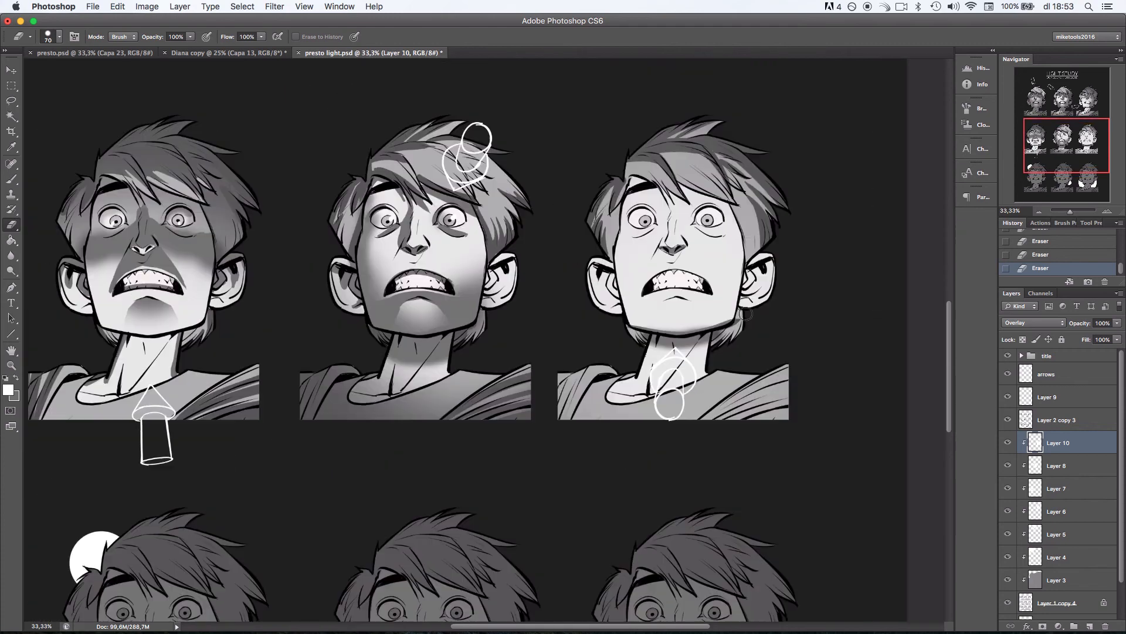
{"action": "left_click_drag", "start_coordinate": [746, 313], "coordinate": [723, 319]}
Erase shadows around the eyes of the second row's third head, undoing the last stroke.
{"action": "left_click", "coordinate": [1039, 211]}
{"action": "left_click", "coordinate": [1039, 211]}
{"action": "left_click", "coordinate": [1039, 211]}
{"action": "key", "text": "super+plus"}
{"action": "key", "text": "super+plus"}
{"action": "key", "text": "super+plus"}
{"action": "left_click_drag", "start_coordinate": [645, 358], "coordinate": [628, 315]}
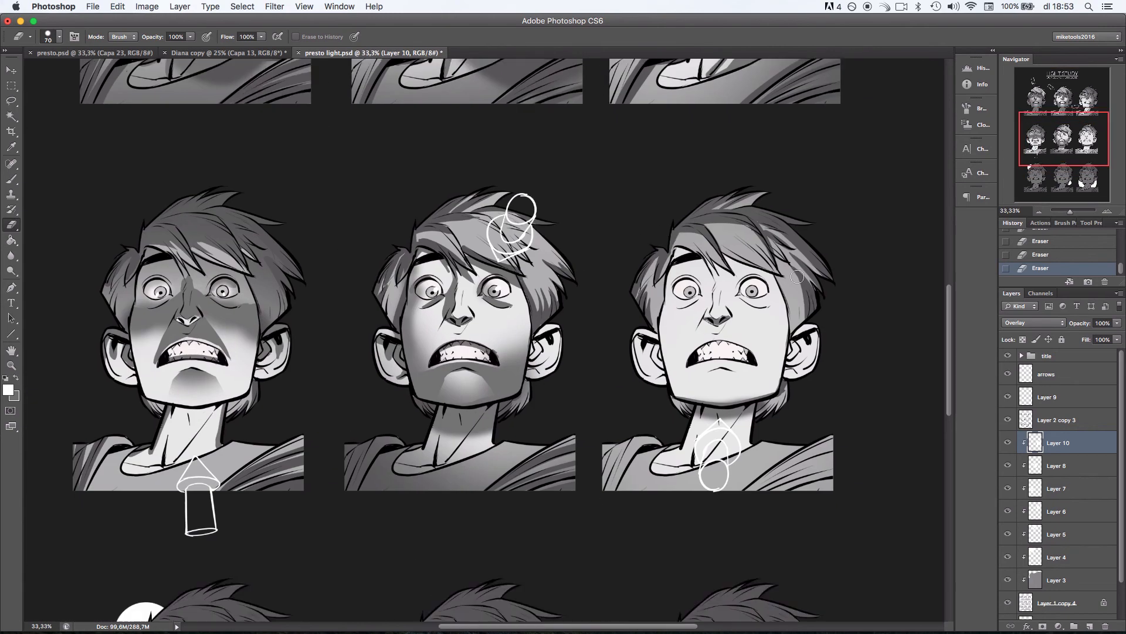
{"action": "left_click_drag", "start_coordinate": [677, 280], "coordinate": [697, 283]}
{"action": "left_click_drag", "start_coordinate": [744, 279], "coordinate": [763, 282]}
{"action": "key", "text": "super+z"}
Erase shadows in the ear and along the side of the third head's face with a 57 px eraser, undoing the last stroke.
{"action": "left_click_drag", "start_coordinate": [802, 338], "coordinate": [796, 347]}
{"action": "left_click_drag", "start_coordinate": [790, 291], "coordinate": [783, 354]}
{"action": "key", "text": "super+z"}
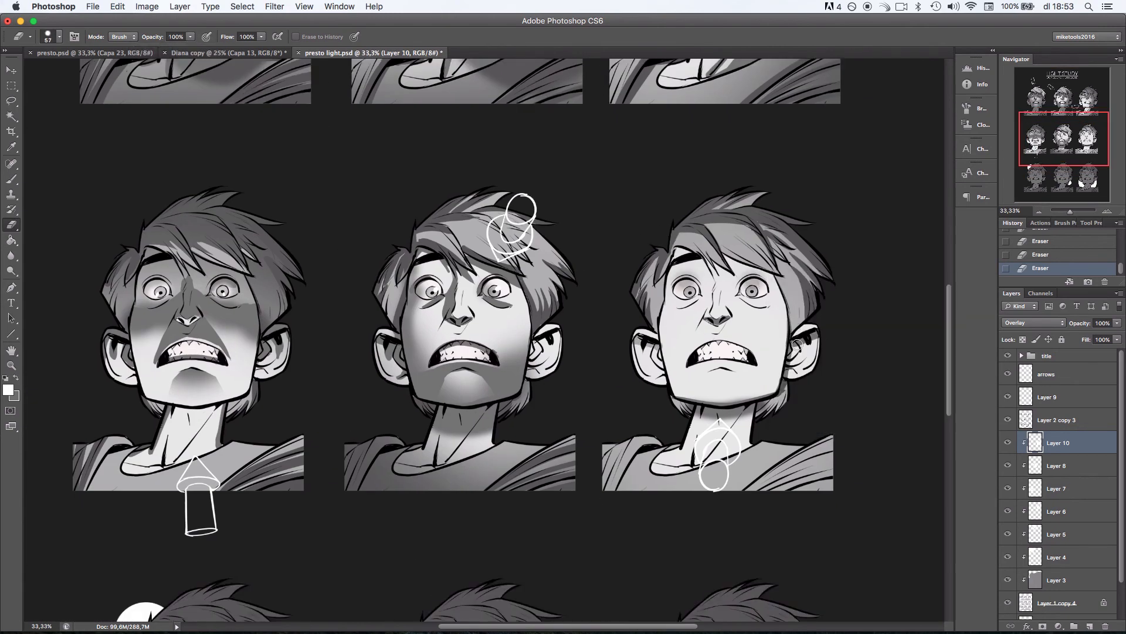
Lasso the lower face of the second row's third head and erase soft shadows along the jaw at 66% opacity.
{"action": "left_click_drag", "start_coordinate": [190, 37], "coordinate": [197, 37]}
{"action": "left_click_drag", "start_coordinate": [788, 305], "coordinate": [773, 388]}
{"action": "key", "text": "super+z"}
{"action": "right_click", "coordinate": [800, 321]}
{"action": "left_click", "coordinate": [11, 101]}
{"action": "mouse_move", "coordinate": [658, 328]}
{"action": "left_mouse_down"}
{"action": "mouse_move", "coordinate": [770, 346]}
{"action": "mouse_move", "coordinate": [657, 402]}
{"action": "left_mouse_up"}
{"action": "key", "text": "e"}
{"action": "key", "text": "super+d"}
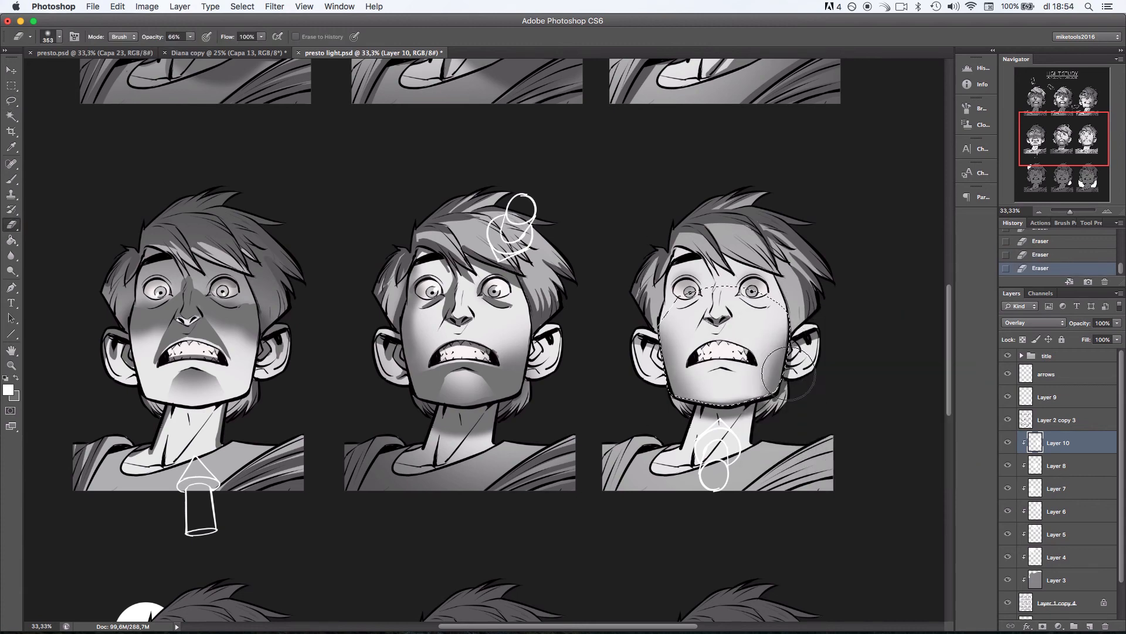
Lasso the upper face of the third head, erase soft shadows along its sides with a 165 px eraser, and deselect.
{"action": "key", "text": "l"}
{"action": "mouse_move", "coordinate": [658, 333]}
{"action": "left_mouse_down"}
{"action": "mouse_move", "coordinate": [785, 288]}
{"action": "mouse_move", "coordinate": [674, 264]}
{"action": "left_mouse_up"}
{"action": "key", "text": "e"}
{"action": "right_click", "coordinate": [686, 287]}
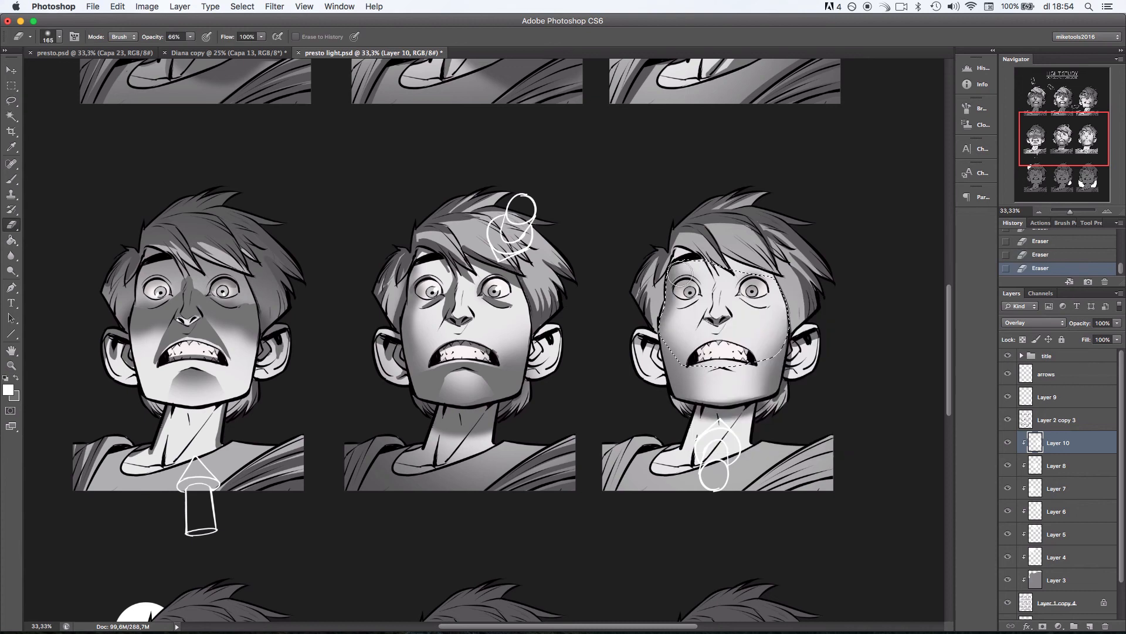
{"action": "left_click_drag", "start_coordinate": [789, 340], "coordinate": [779, 284]}
{"action": "key", "text": "super+d"}
Try erasing shadows around the eyes and across the forehead of the third head with a 42 px eraser.
{"action": "right_click", "coordinate": [785, 267]}
{"action": "right_click", "coordinate": [787, 280]}
{"action": "left_click_drag", "start_coordinate": [698, 298], "coordinate": [666, 306]}
{"action": "left_click_drag", "start_coordinate": [742, 301], "coordinate": [772, 304]}
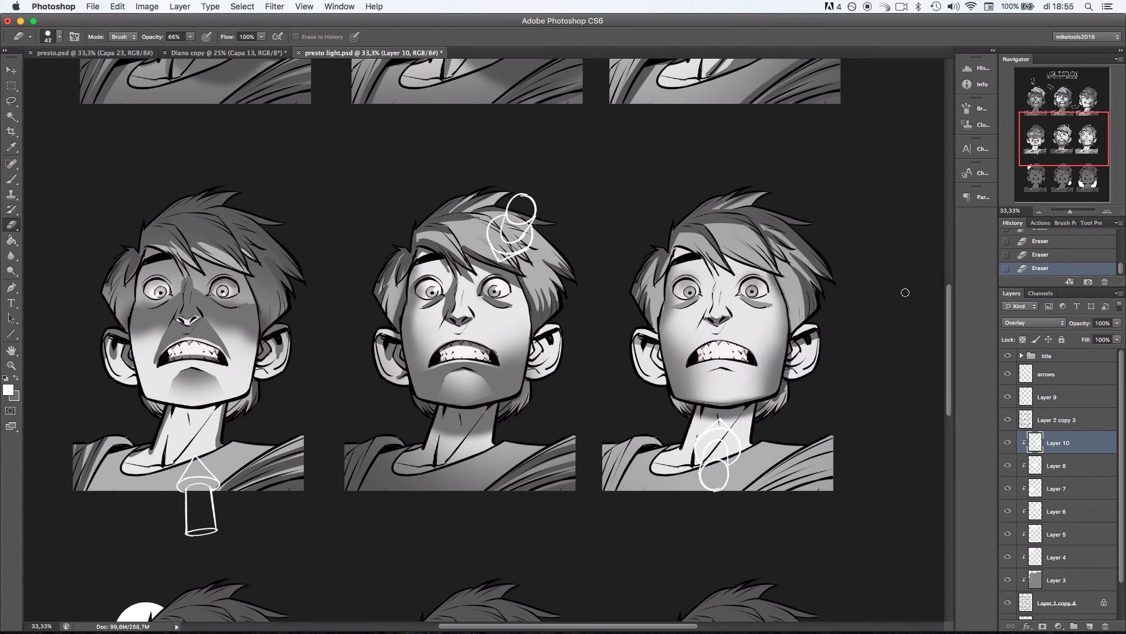
{"action": "left_click", "coordinate": [1041, 231]}
{"action": "left_click_drag", "start_coordinate": [190, 37], "coordinate": [215, 48]}
{"action": "mouse_move", "coordinate": [675, 258]}
{"action": "left_mouse_down"}
{"action": "mouse_move", "coordinate": [698, 280]}
{"action": "mouse_move", "coordinate": [774, 271]}
{"action": "left_mouse_up"}
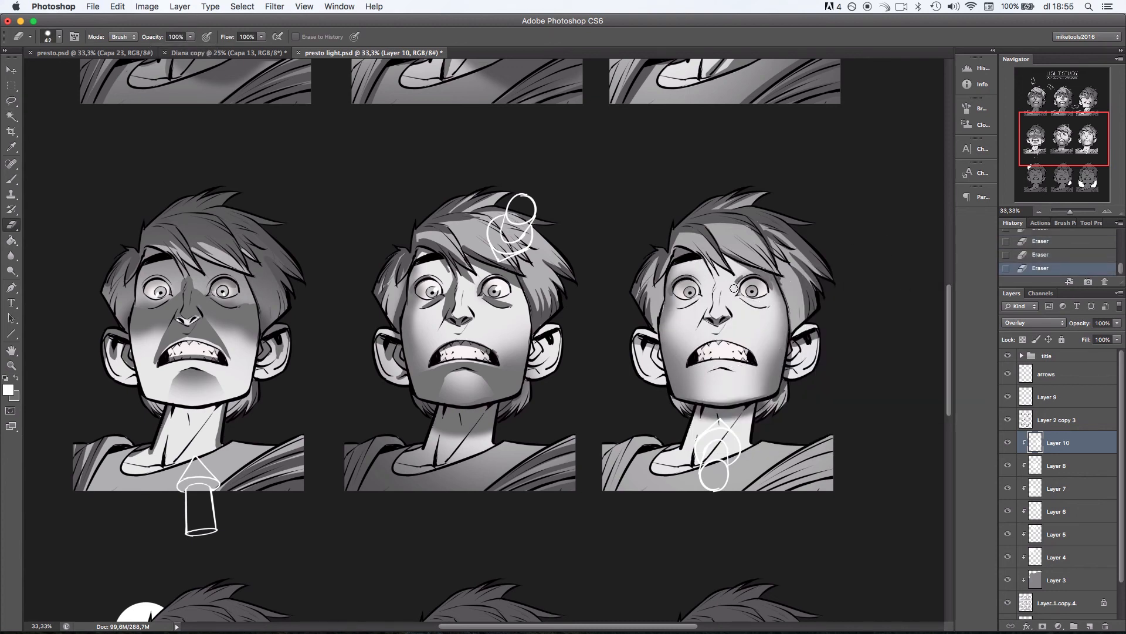
Try erasing shadows beside the nose bridge at 63% opacity, check them zoomed out, and step back through the recent strokes.
{"action": "key", "text": "6"}
{"action": "key", "text": "3"}
{"action": "mouse_move", "coordinate": [716, 296]}
{"action": "left_mouse_down"}
{"action": "mouse_move", "coordinate": [695, 279]}
{"action": "mouse_move", "coordinate": [714, 298]}
{"action": "mouse_move", "coordinate": [749, 275]}
{"action": "left_mouse_up"}
{"action": "key", "text": "super+z"}
{"action": "key", "text": "super+z"}
{"action": "left_click", "coordinate": [1041, 211]}
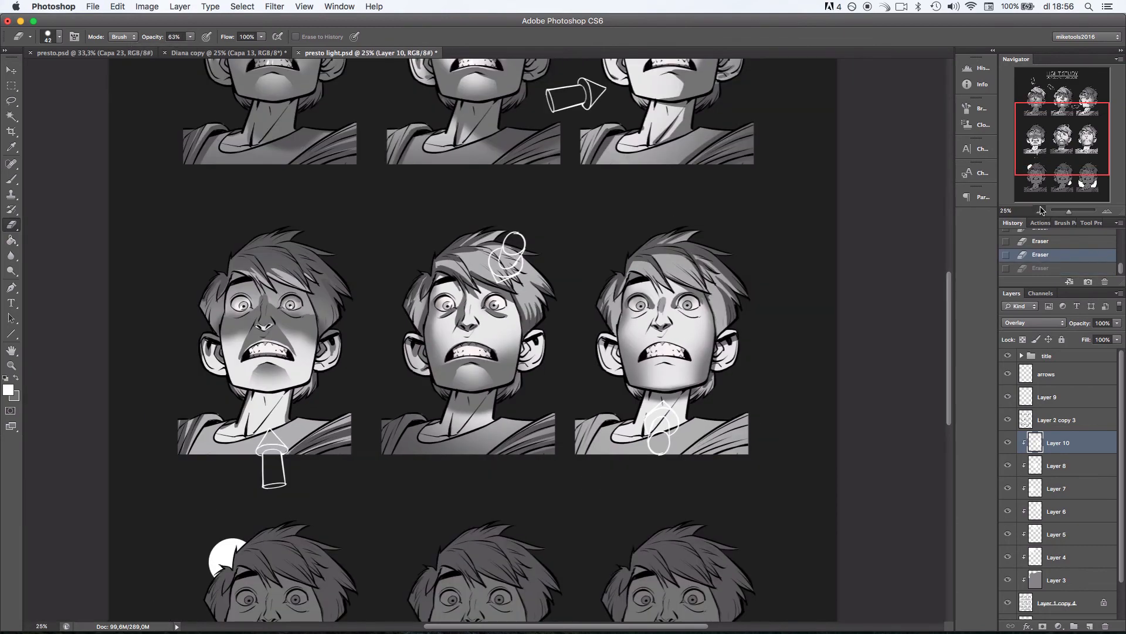
{"action": "left_click", "coordinate": [1041, 210]}
{"action": "left_click", "coordinate": [1107, 211]}
{"action": "left_click", "coordinate": [1107, 211]}
{"action": "key", "text": "alt+super+z"}
{"action": "key", "text": "alt+super+z"}
{"action": "key", "text": "alt+super+z"}
{"action": "key", "text": "alt+super+z"}
{"action": "key", "text": "alt+super+z"}
Erase shadows along the sides of the third head's nose with a hard 42 px eraser at 63% opacity.
{"action": "left_click", "coordinate": [12, 179]}
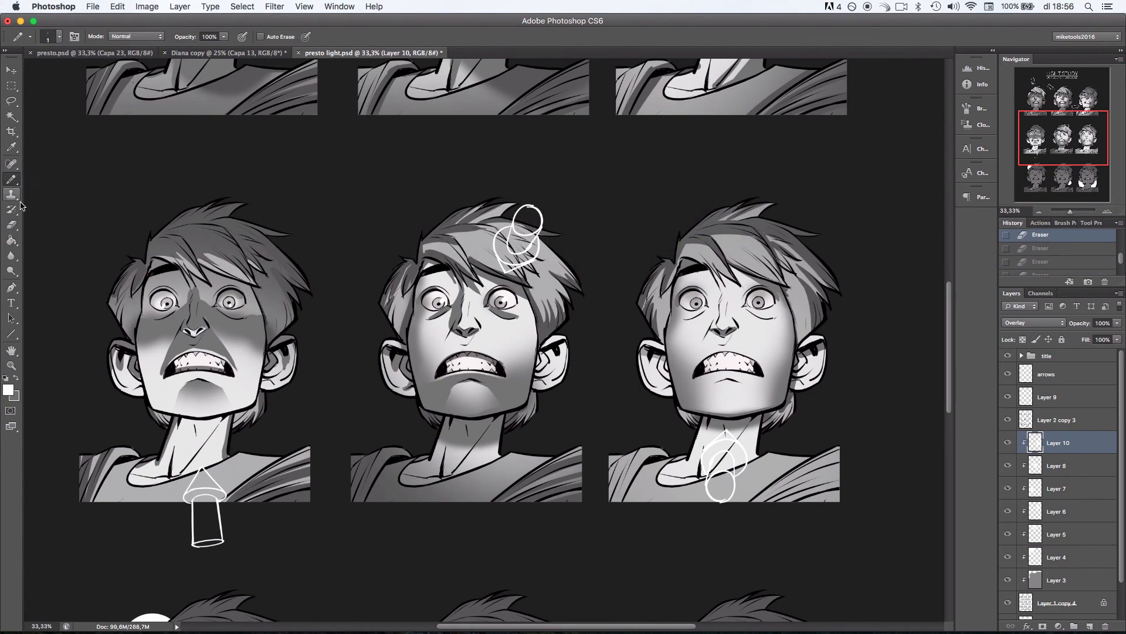
{"action": "left_click", "coordinate": [12, 225]}
{"action": "left_click_drag", "start_coordinate": [722, 311], "coordinate": [708, 315]}
{"action": "mouse_move", "coordinate": [705, 302]}
{"action": "left_mouse_down"}
{"action": "mouse_move", "coordinate": [697, 332]}
{"action": "mouse_move", "coordinate": [715, 332]}
{"action": "mouse_move", "coordinate": [721, 293]}
{"action": "left_mouse_up"}
{"action": "key", "text": "super+z"}
{"action": "key", "text": "super+z"}
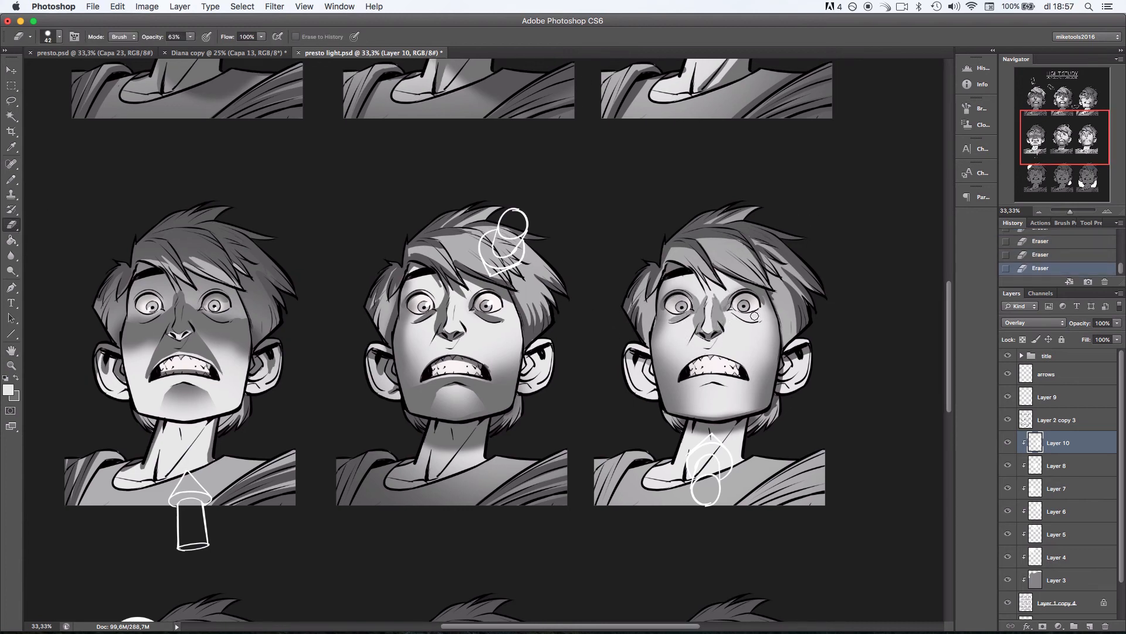
Lasso the area between the third head's brows, erase a soft shadow over the nose bridge at 100% opacity, and deselect.
{"action": "key", "text": "0"}
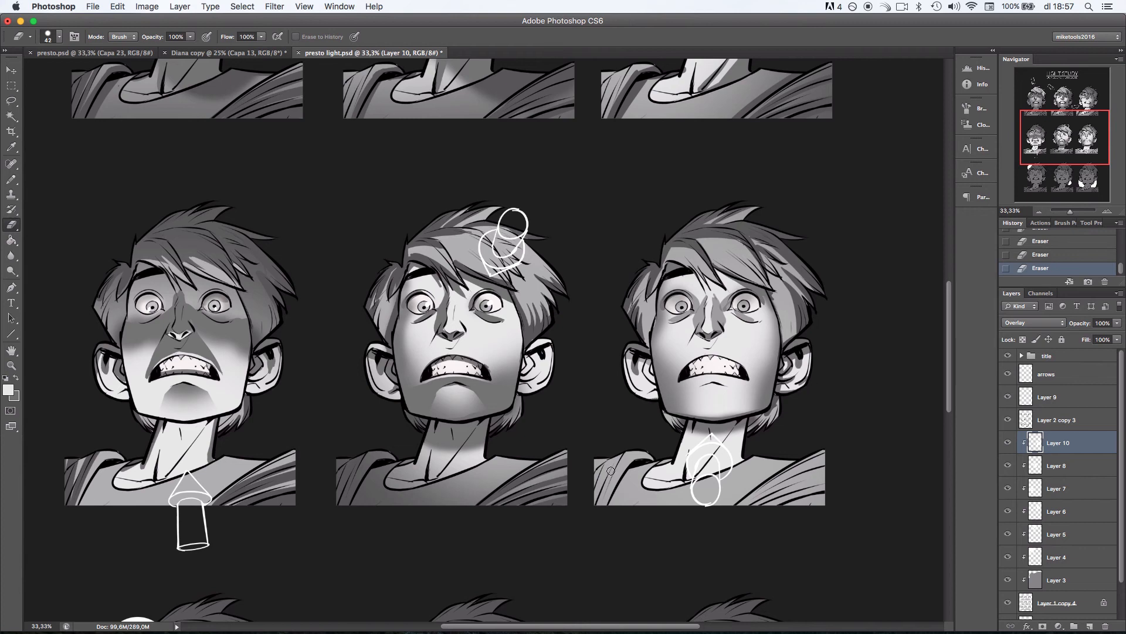
{"action": "right_click", "coordinate": [827, 337]}
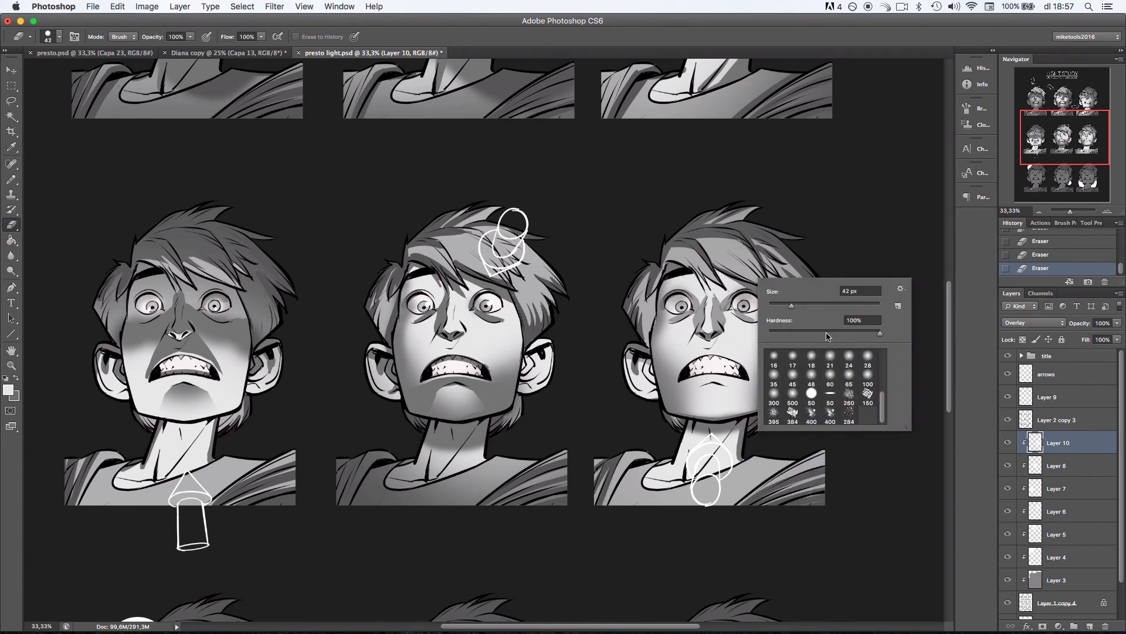
{"action": "left_click", "coordinate": [11, 101]}
{"action": "mouse_move", "coordinate": [757, 277]}
{"action": "left_mouse_down"}
{"action": "mouse_move", "coordinate": [714, 294]}
{"action": "mouse_move", "coordinate": [699, 282]}
{"action": "mouse_move", "coordinate": [728, 293]}
{"action": "left_mouse_up"}
{"action": "left_click", "coordinate": [11, 225]}
{"action": "right_click", "coordinate": [770, 315]}
{"action": "double_click", "coordinate": [784, 429]}
{"action": "left_click", "coordinate": [11, 101]}
{"action": "key", "text": "e"}
{"action": "mouse_move", "coordinate": [692, 282]}
{"action": "left_mouse_down"}
{"action": "mouse_move", "coordinate": [734, 314]}
{"action": "mouse_move", "coordinate": [720, 320]}
{"action": "left_mouse_up"}
{"action": "key", "text": "super+d"}
Try erasing a shadow from the third head's nose across the cheek under the eye, and undo the stroke.
{"action": "mouse_move", "coordinate": [719, 326]}
{"action": "left_mouse_down"}
{"action": "mouse_move", "coordinate": [715, 305]}
{"action": "mouse_move", "coordinate": [770, 314]}
{"action": "left_mouse_up"}
{"action": "right_click", "coordinate": [795, 309]}
{"action": "key", "text": "super+z"}
Erase a small shadow below the third head's mouth at 69% opacity, and undo the trial stroke under the jaw.
{"action": "right_click", "coordinate": [783, 298]}
{"action": "double_click", "coordinate": [860, 398]}
{"action": "right_click", "coordinate": [766, 356]}
{"action": "left_click_drag", "start_coordinate": [190, 36], "coordinate": [180, 51]}
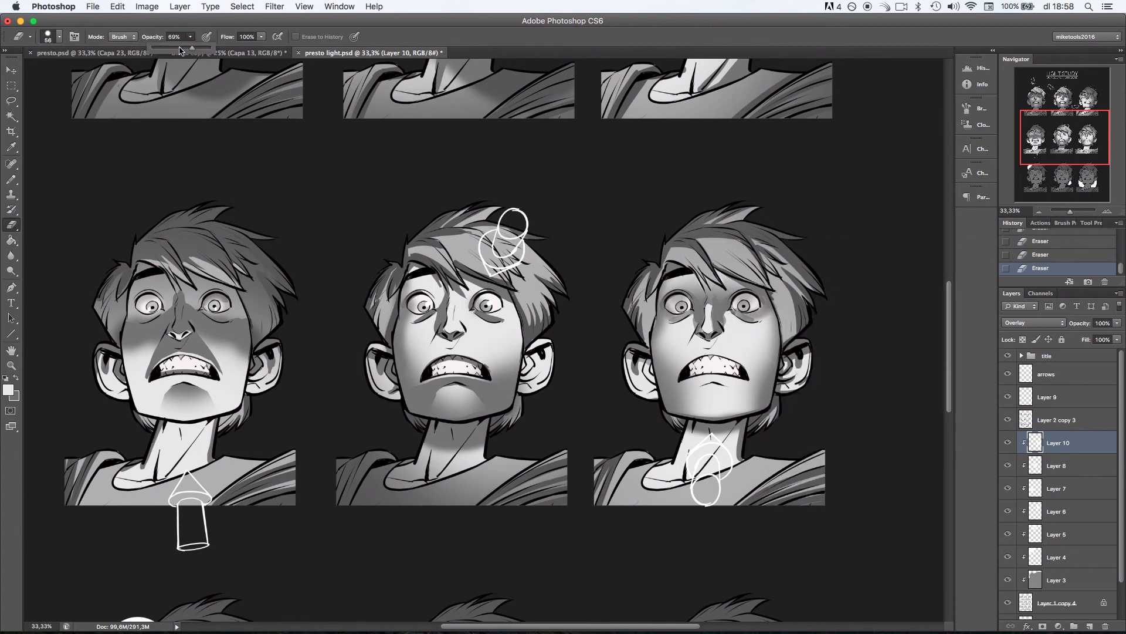
{"action": "left_click_drag", "start_coordinate": [701, 391], "coordinate": [724, 392]}
{"action": "left_click_drag", "start_coordinate": [190, 36], "coordinate": [211, 51]}
{"action": "mouse_move", "coordinate": [676, 411]}
{"action": "left_mouse_down"}
{"action": "mouse_move", "coordinate": [711, 423]}
{"action": "mouse_move", "coordinate": [744, 467]}
{"action": "mouse_move", "coordinate": [733, 468]}
{"action": "left_mouse_up"}
{"action": "key", "text": "super+z"}
{"action": "key", "text": "bracketleft"}
{"action": "right_click", "coordinate": [781, 422]}
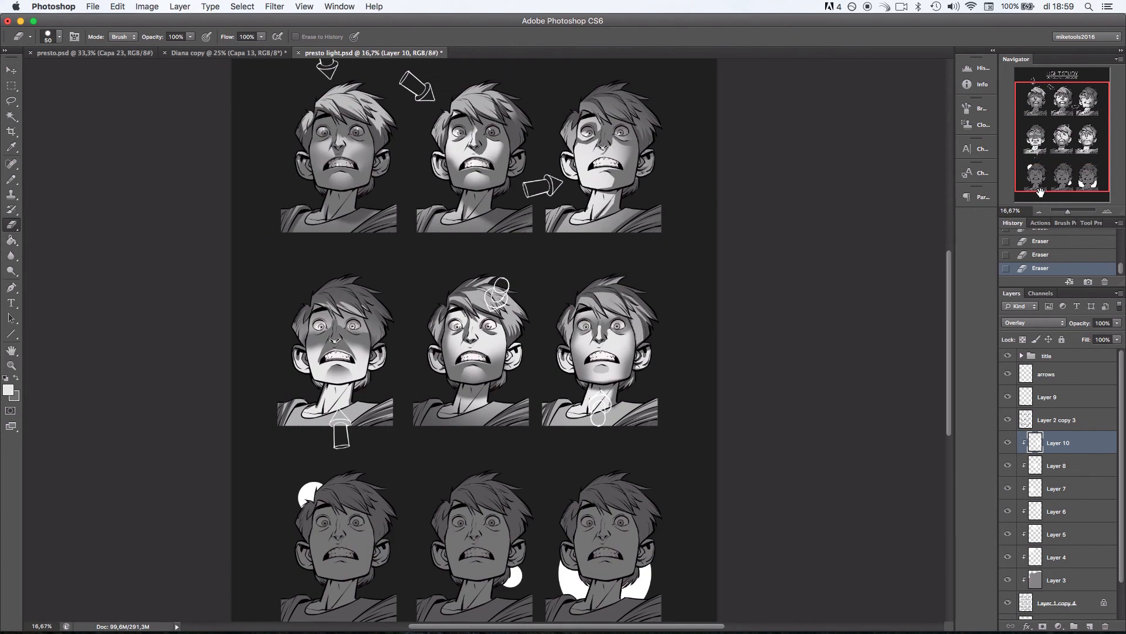
Add a new layer above Layer 10, clip it to the layers below, and set its blending mode to Overlay.
{"action": "scroll", "coordinate": [689, 342], "scroll_direction": "down", "scroll_amount": 5}
{"action": "scroll", "coordinate": [689, 342], "scroll_direction": "right", "scroll_amount": 3}
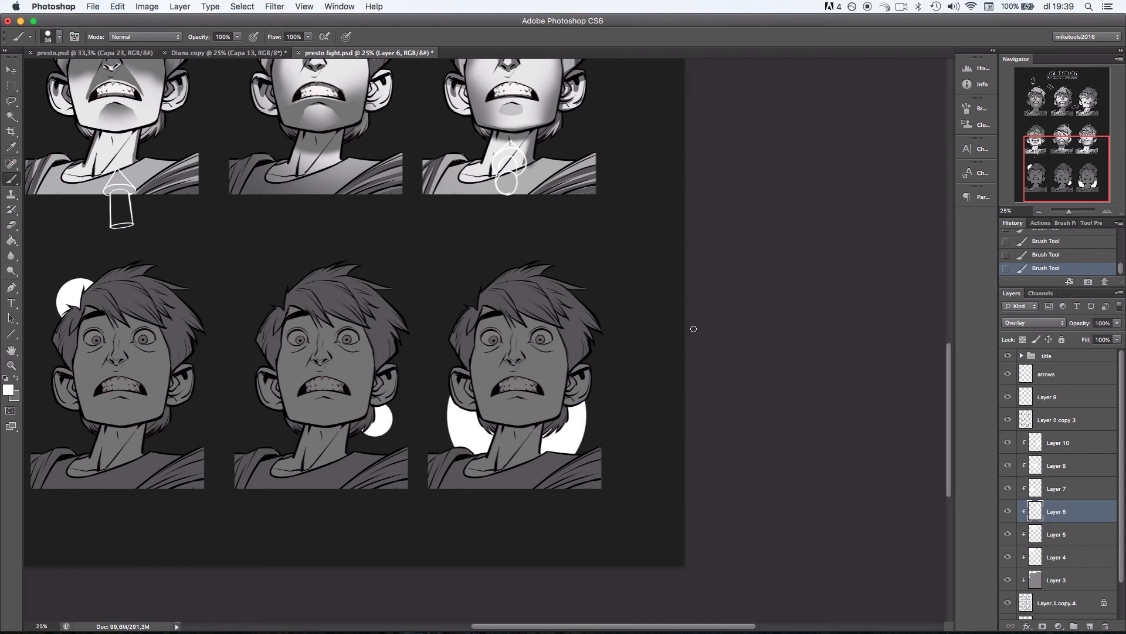
{"action": "left_click", "coordinate": [1080, 449]}
{"action": "left_click", "coordinate": [1090, 624]}
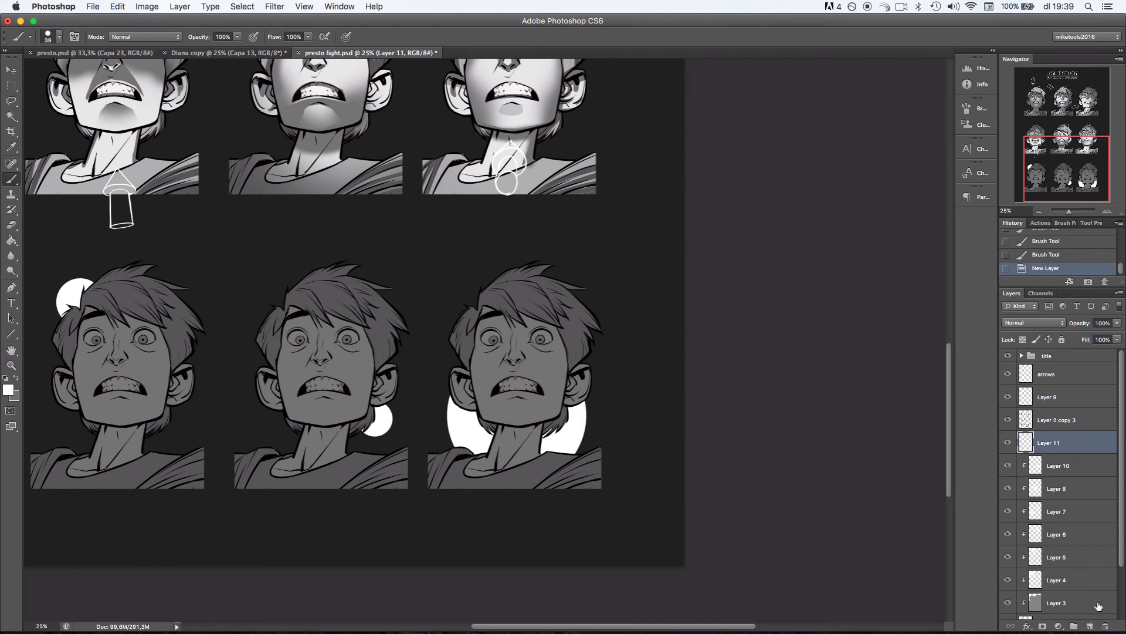
{"action": "left_click", "coordinate": [1052, 450], "text": "alt"}
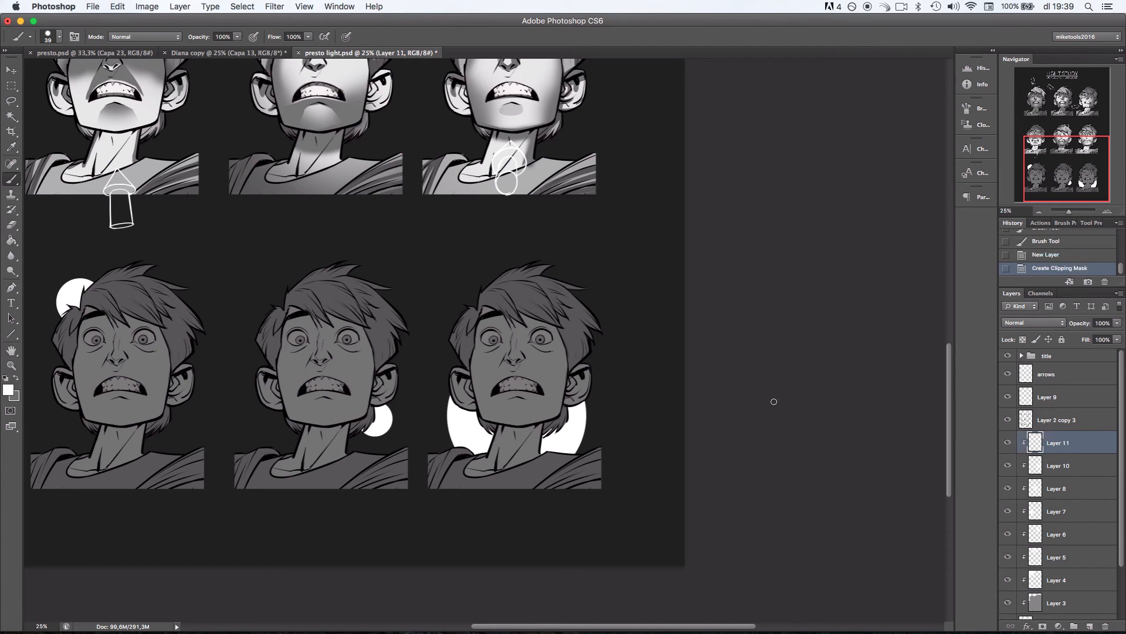
{"action": "left_click", "coordinate": [1032, 323]}
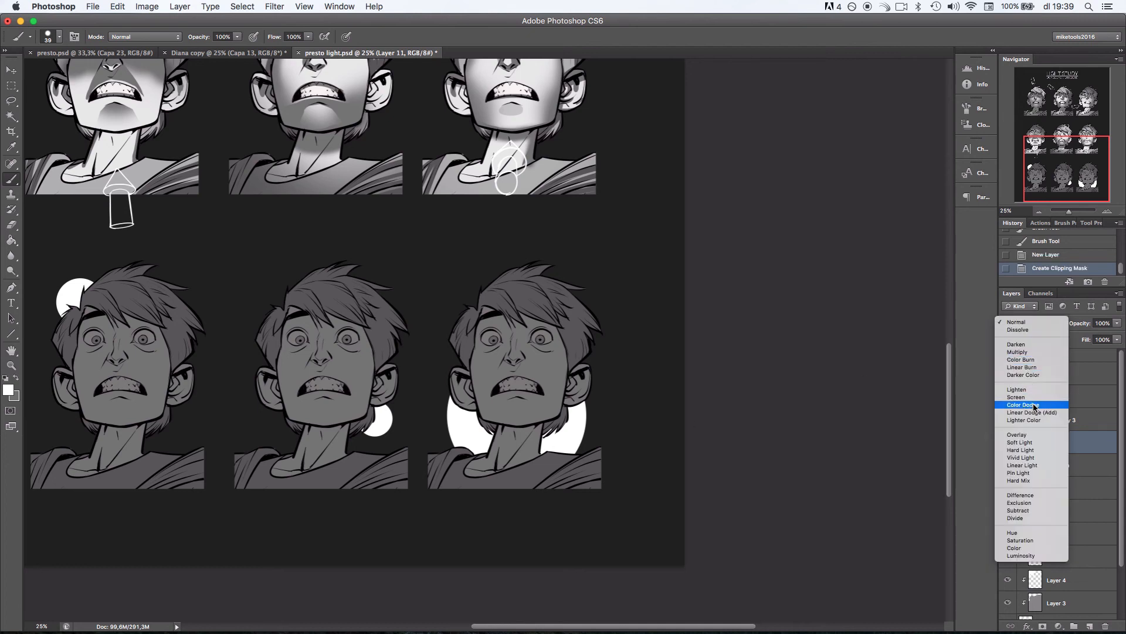
{"action": "left_click", "coordinate": [1020, 435]}
Set the brush to 73 px and try rim-light strokes on the bottom row's third head, undoing them.
{"action": "right_click", "coordinate": [594, 321]}
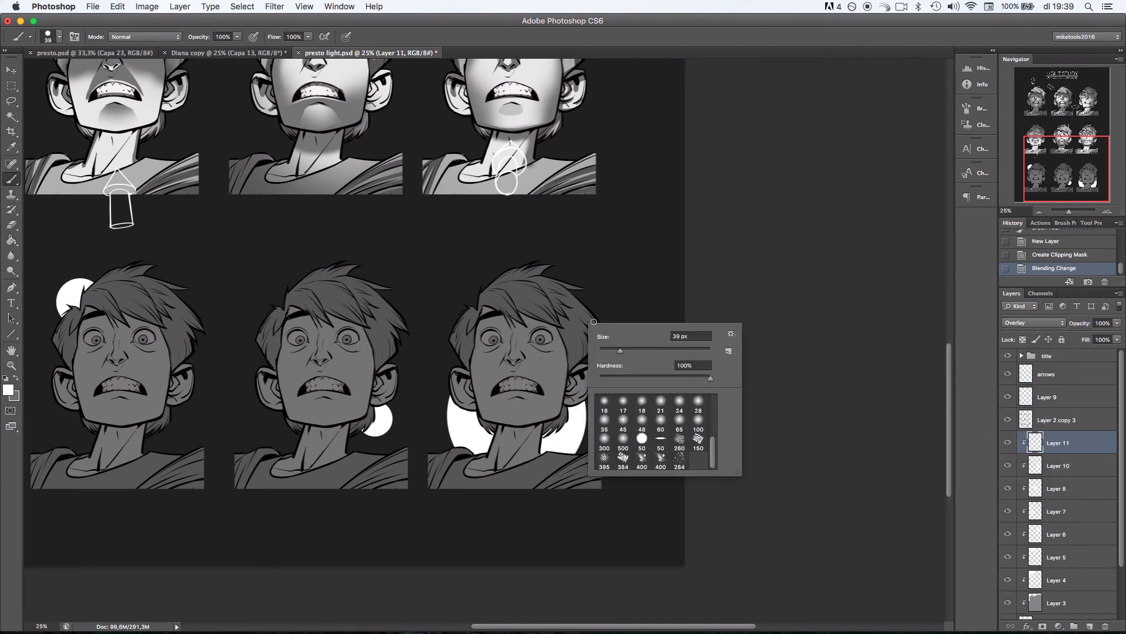
{"action": "left_click_drag", "start_coordinate": [622, 351], "coordinate": [637, 351]}
{"action": "mouse_move", "coordinate": [565, 281]}
{"action": "left_mouse_down"}
{"action": "mouse_move", "coordinate": [597, 326]}
{"action": "mouse_move", "coordinate": [595, 316]}
{"action": "mouse_move", "coordinate": [574, 358]}
{"action": "mouse_move", "coordinate": [591, 357]}
{"action": "mouse_move", "coordinate": [582, 393]}
{"action": "mouse_move", "coordinate": [532, 458]}
{"action": "mouse_move", "coordinate": [559, 426]}
{"action": "mouse_move", "coordinate": [495, 435]}
{"action": "mouse_move", "coordinate": [453, 387]}
{"action": "mouse_move", "coordinate": [466, 407]}
{"action": "mouse_move", "coordinate": [455, 316]}
{"action": "left_mouse_up"}
{"action": "key", "text": "super+alt+z"}
{"action": "key", "text": "super+alt+z"}
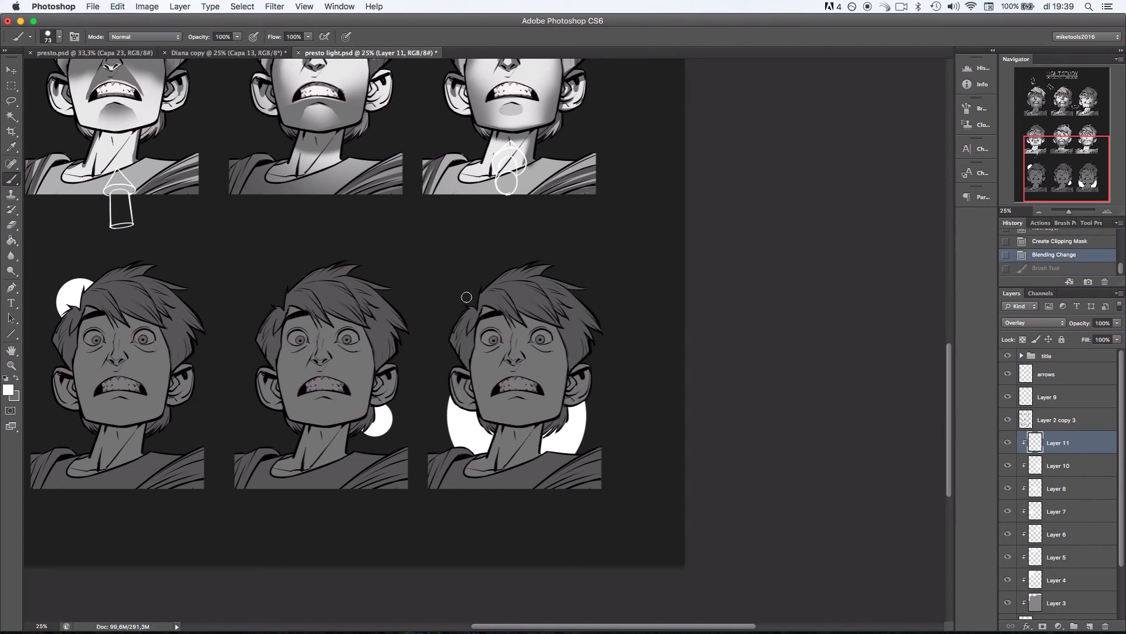
{"action": "left_click", "coordinate": [1107, 211]}
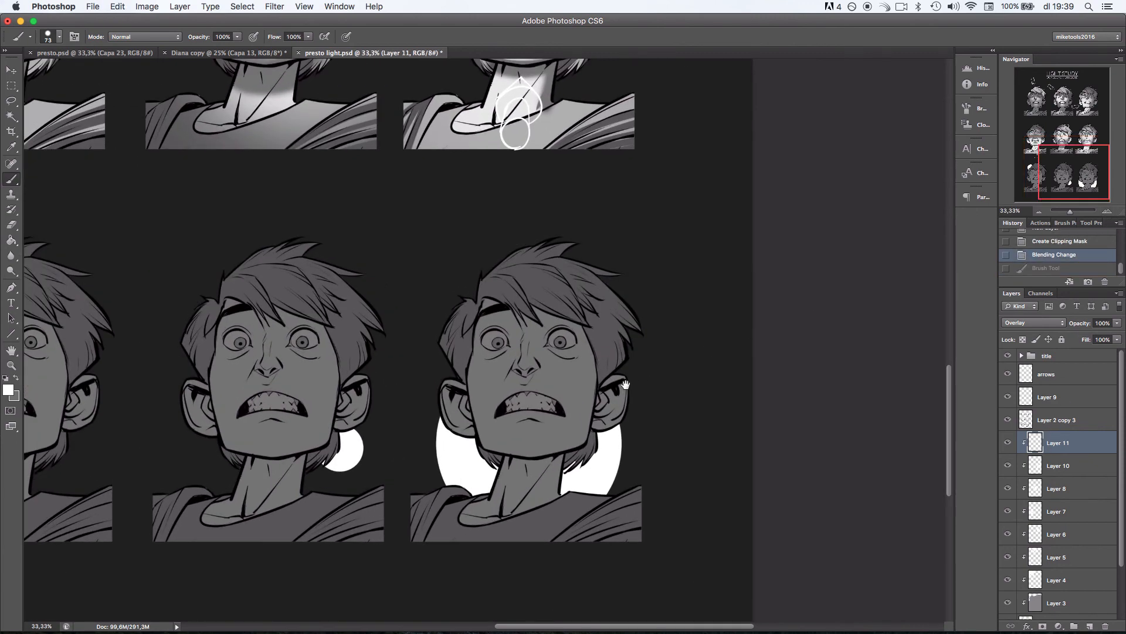
{"action": "mouse_move", "coordinate": [616, 441]}
{"action": "left_mouse_down"}
{"action": "mouse_move", "coordinate": [624, 347]}
{"action": "mouse_move", "coordinate": [590, 379]}
{"action": "left_mouse_up"}
{"action": "right_click", "coordinate": [629, 318]}
{"action": "key", "text": "super+z"}
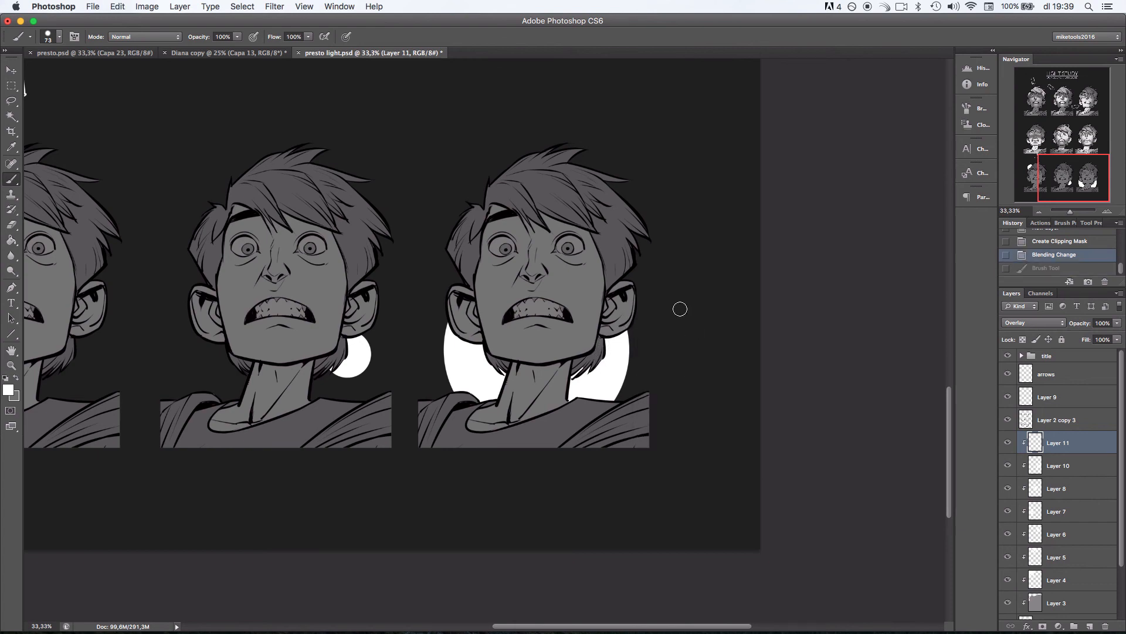
Paint white rim light on the hair below the ear and the right edge of the third head's neck, undoing unwanted strokes.
{"action": "left_click_drag", "start_coordinate": [602, 348], "coordinate": [592, 375]}
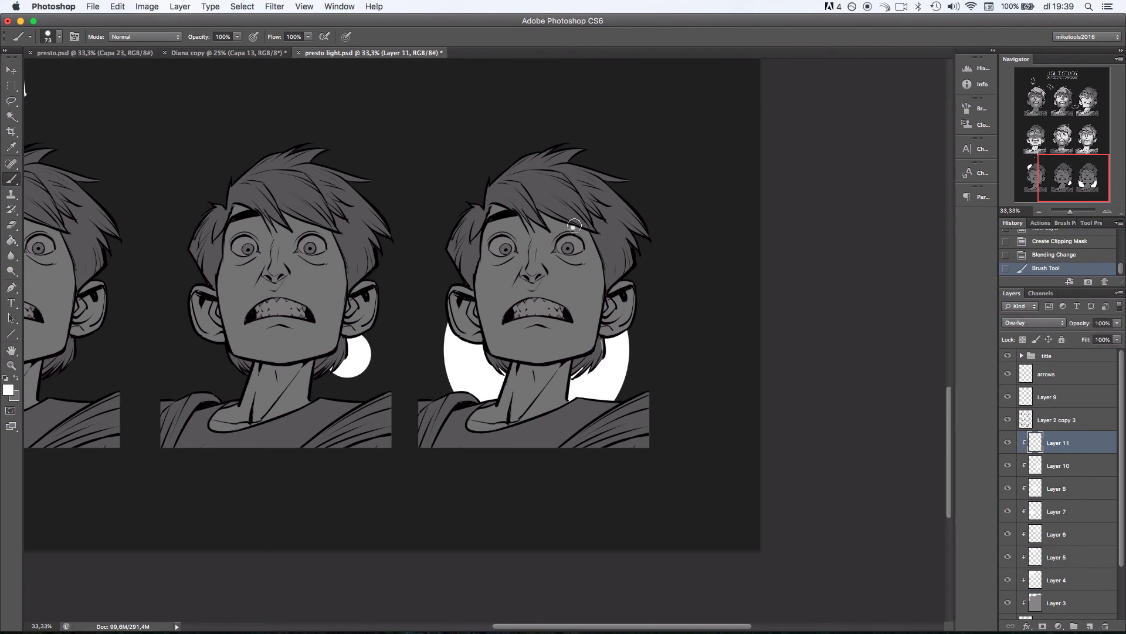
{"action": "mouse_move", "coordinate": [575, 226]}
{"action": "left_mouse_down"}
{"action": "mouse_move", "coordinate": [624, 251]}
{"action": "mouse_move", "coordinate": [633, 282]}
{"action": "left_mouse_up"}
{"action": "key", "text": "super+z"}
{"action": "mouse_move", "coordinate": [604, 335]}
{"action": "left_mouse_down"}
{"action": "mouse_move", "coordinate": [591, 381]}
{"action": "mouse_move", "coordinate": [599, 343]}
{"action": "mouse_move", "coordinate": [567, 386]}
{"action": "mouse_move", "coordinate": [592, 350]}
{"action": "mouse_move", "coordinate": [567, 386]}
{"action": "mouse_move", "coordinate": [569, 369]}
{"action": "mouse_move", "coordinate": [564, 404]}
{"action": "left_mouse_up"}
{"action": "key", "text": "super+z"}
{"action": "key", "text": "super+z"}
{"action": "left_click_drag", "start_coordinate": [567, 362], "coordinate": [564, 401]}
Paint a thin white rim light down the right edge of the third head's face, redoing the first stroke.
{"action": "left_click_drag", "start_coordinate": [607, 278], "coordinate": [595, 343]}
{"action": "key", "text": "super+z"}
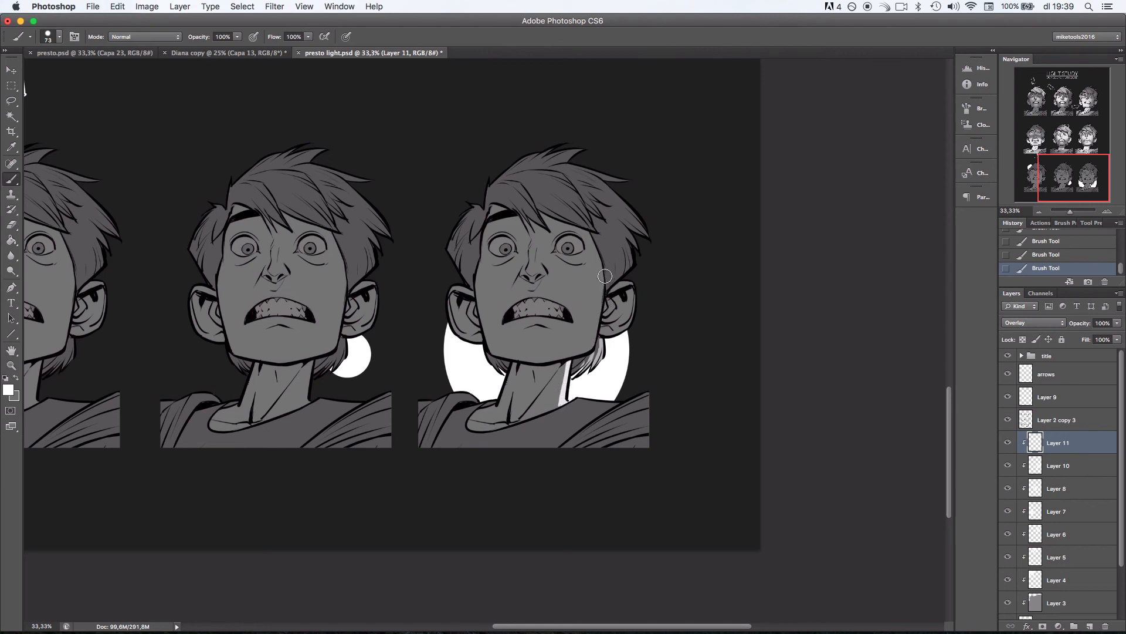
{"action": "left_click_drag", "start_coordinate": [606, 276], "coordinate": [595, 340]}
Lasso the right side of the third head's lower face and set the eraser to a 363 px tip.
{"action": "left_click", "coordinate": [16, 105]}
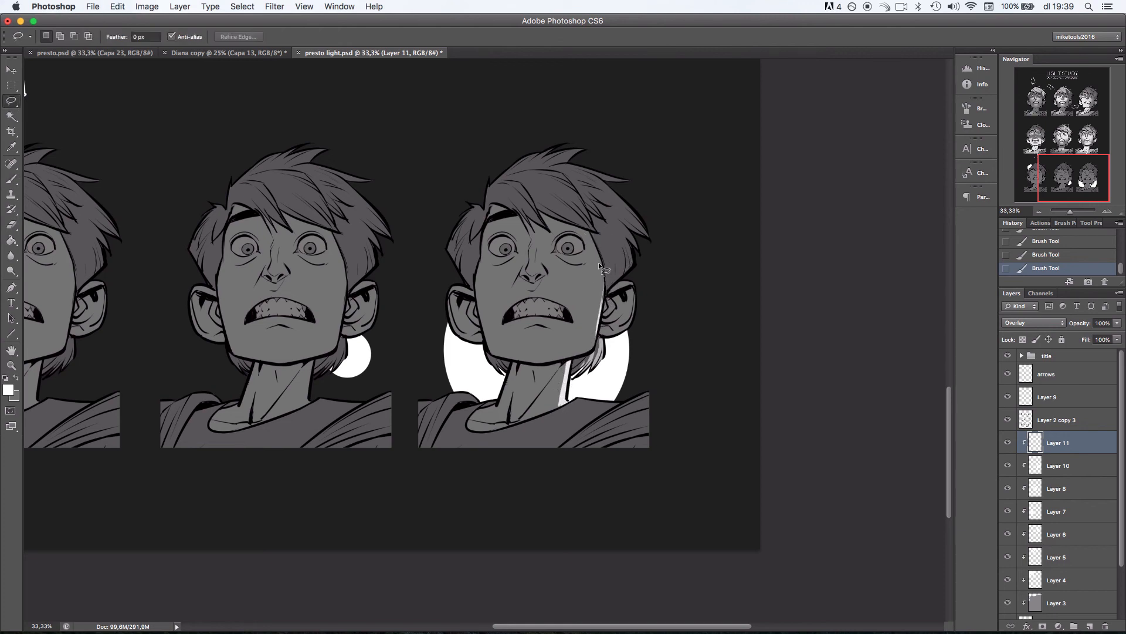
{"action": "left_click_drag", "start_coordinate": [598, 263], "coordinate": [590, 351]}
{"action": "left_click_drag", "start_coordinate": [603, 235], "coordinate": [602, 238]}
{"action": "key", "text": "e"}
{"action": "right_click", "coordinate": [624, 271]}
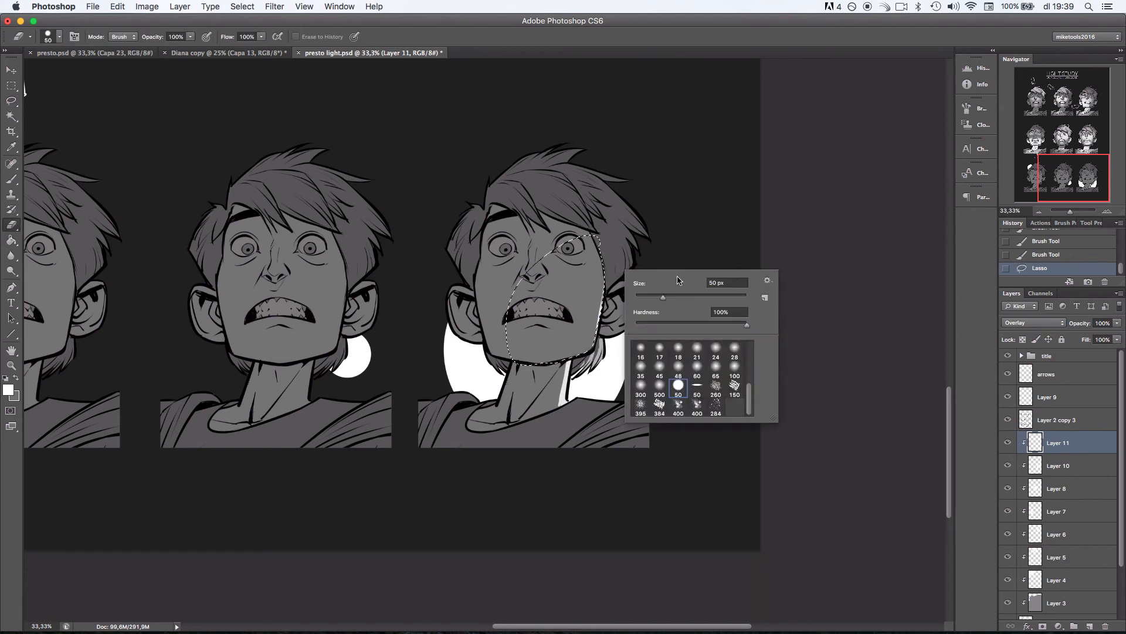
{"action": "left_click", "coordinate": [718, 298]}
{"action": "key", "text": "Return"}
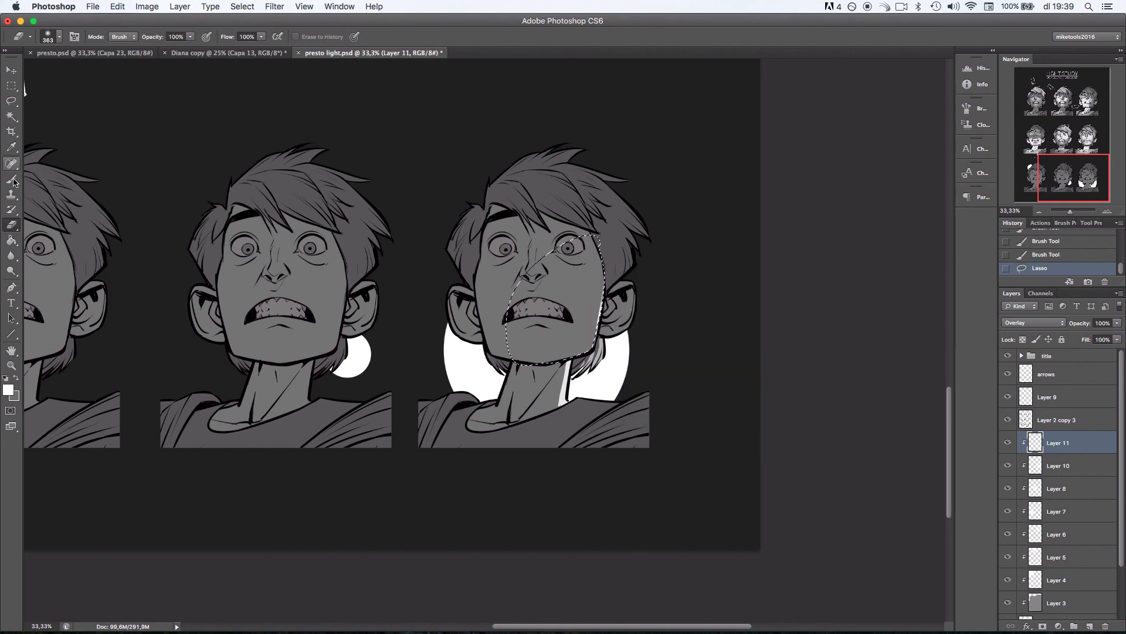
Paint soft white light on the selected right cheek and jaw with a 268 px brush at 0% hardness, and deselect.
{"action": "key", "text": "b"}
{"action": "right_click", "coordinate": [616, 287]}
{"action": "left_click", "coordinate": [677, 369]}
{"action": "left_click", "coordinate": [716, 309]}
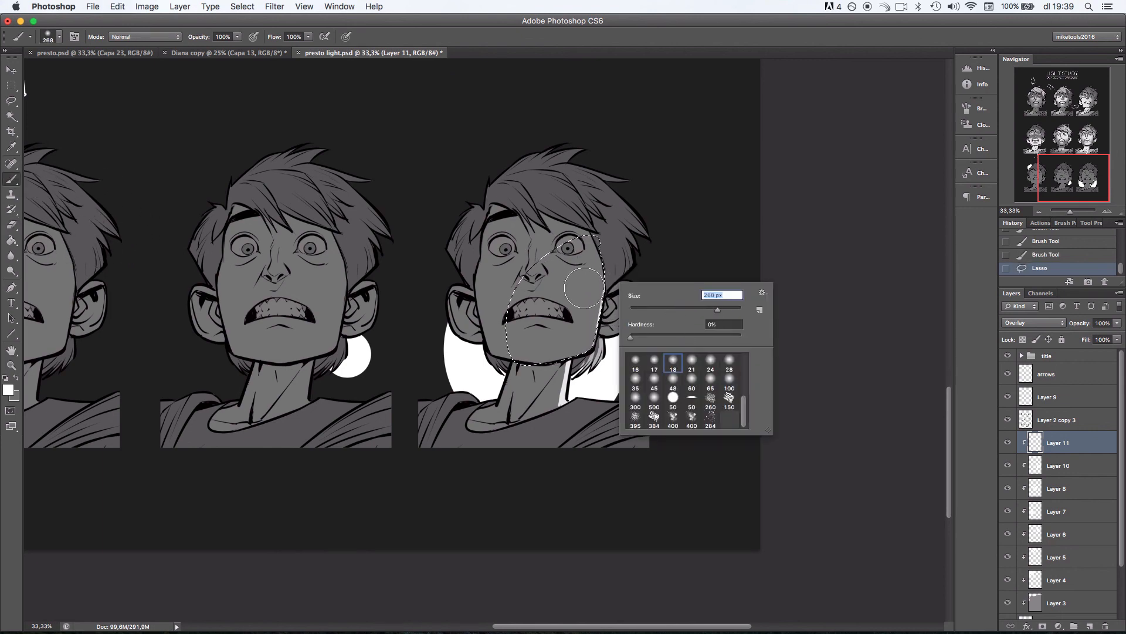
{"action": "mouse_move", "coordinate": [613, 283]}
{"action": "left_mouse_down"}
{"action": "mouse_move", "coordinate": [607, 350]}
{"action": "mouse_move", "coordinate": [596, 333]}
{"action": "mouse_move", "coordinate": [631, 295]}
{"action": "mouse_move", "coordinate": [602, 346]}
{"action": "mouse_move", "coordinate": [609, 320]}
{"action": "left_mouse_up"}
{"action": "key", "text": "super+z"}
{"action": "key", "text": "super+z"}
{"action": "mouse_move", "coordinate": [609, 314]}
{"action": "left_mouse_down"}
{"action": "mouse_move", "coordinate": [606, 352]}
{"action": "mouse_move", "coordinate": [586, 345]}
{"action": "mouse_move", "coordinate": [596, 357]}
{"action": "left_mouse_up"}
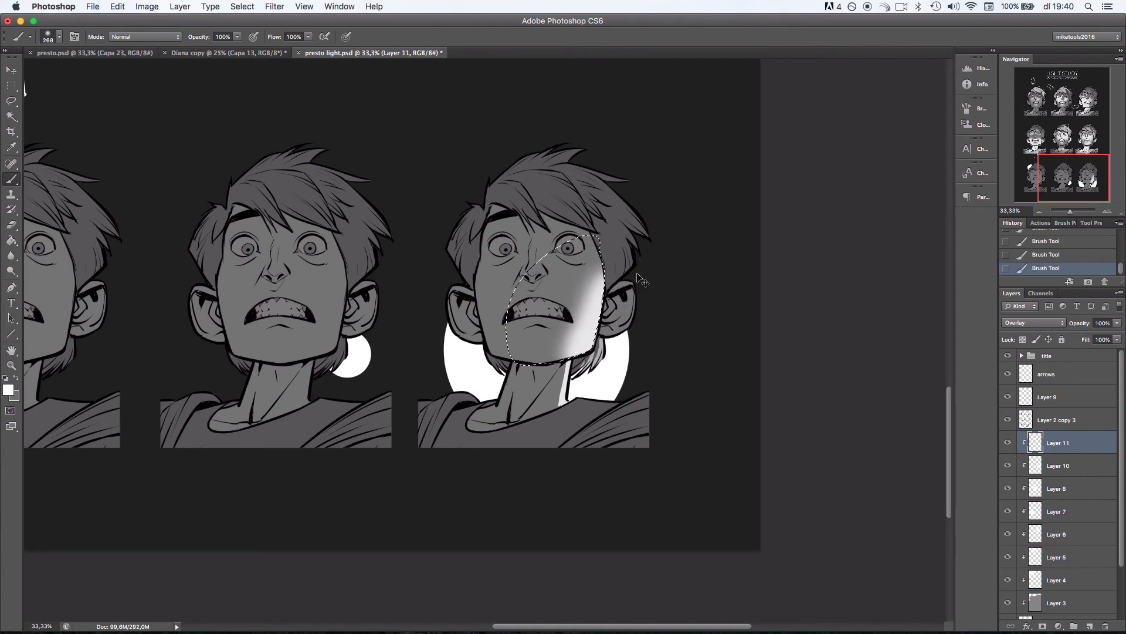
{"action": "key", "text": "super+d"}
Lasso the left cheek and jaw of the third head and paint soft white light there with a 405 px brush.
{"action": "left_click", "coordinate": [19, 104]}
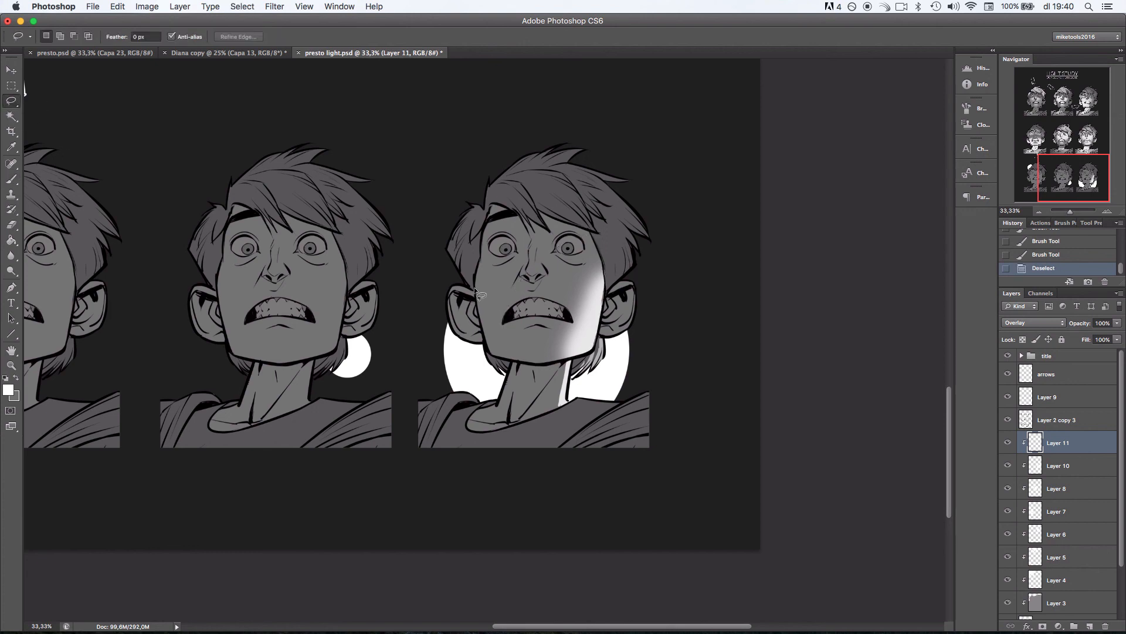
{"action": "mouse_move", "coordinate": [487, 343]}
{"action": "left_mouse_down"}
{"action": "mouse_move", "coordinate": [529, 360]}
{"action": "mouse_move", "coordinate": [477, 296]}
{"action": "mouse_move", "coordinate": [487, 343]}
{"action": "left_mouse_up"}
{"action": "key", "text": "b"}
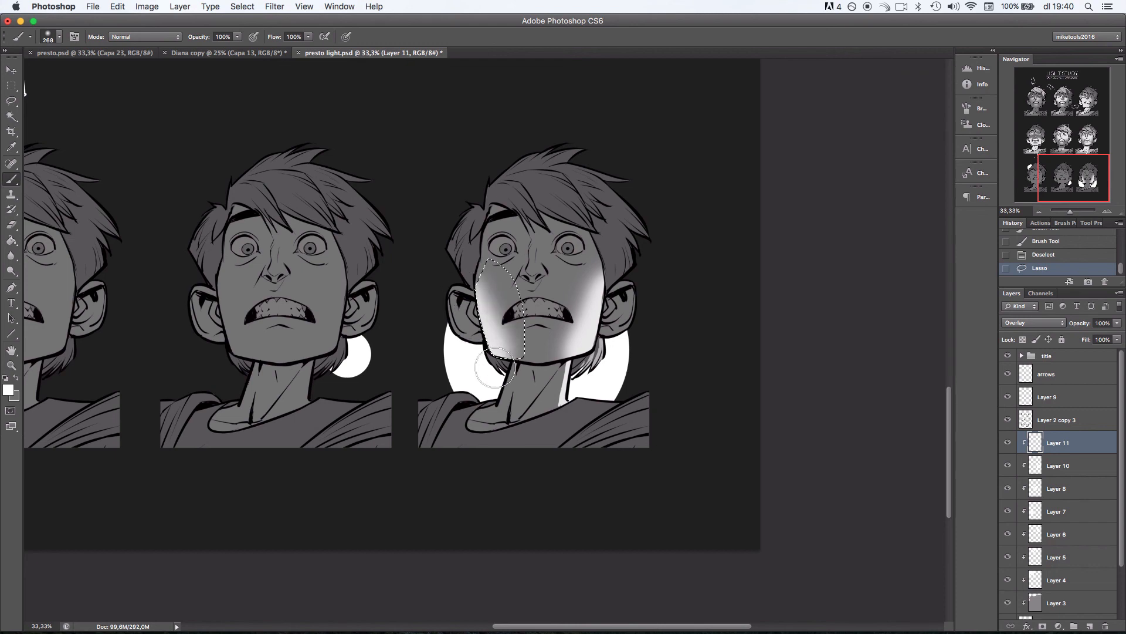
{"action": "right_click", "coordinate": [535, 293]}
{"action": "left_click_drag", "start_coordinate": [631, 320], "coordinate": [639, 320]}
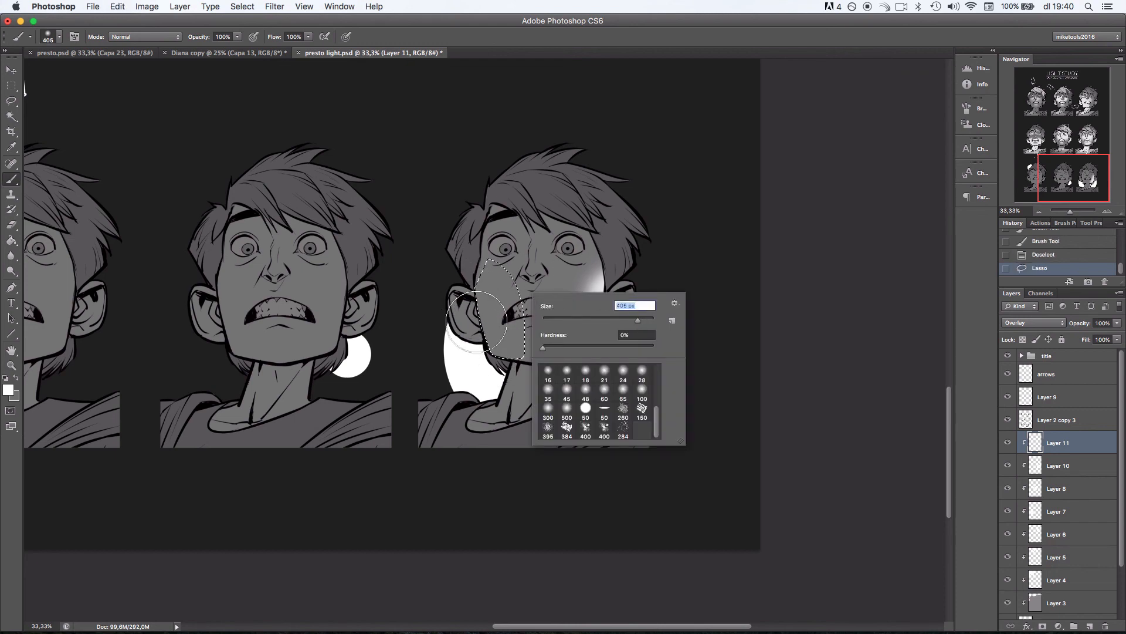
{"action": "left_click_drag", "start_coordinate": [477, 320], "coordinate": [488, 365]}
{"action": "key", "text": "super+z"}
{"action": "left_click_drag", "start_coordinate": [458, 296], "coordinate": [475, 355]}
{"action": "left_click_drag", "start_coordinate": [468, 338], "coordinate": [477, 362]}
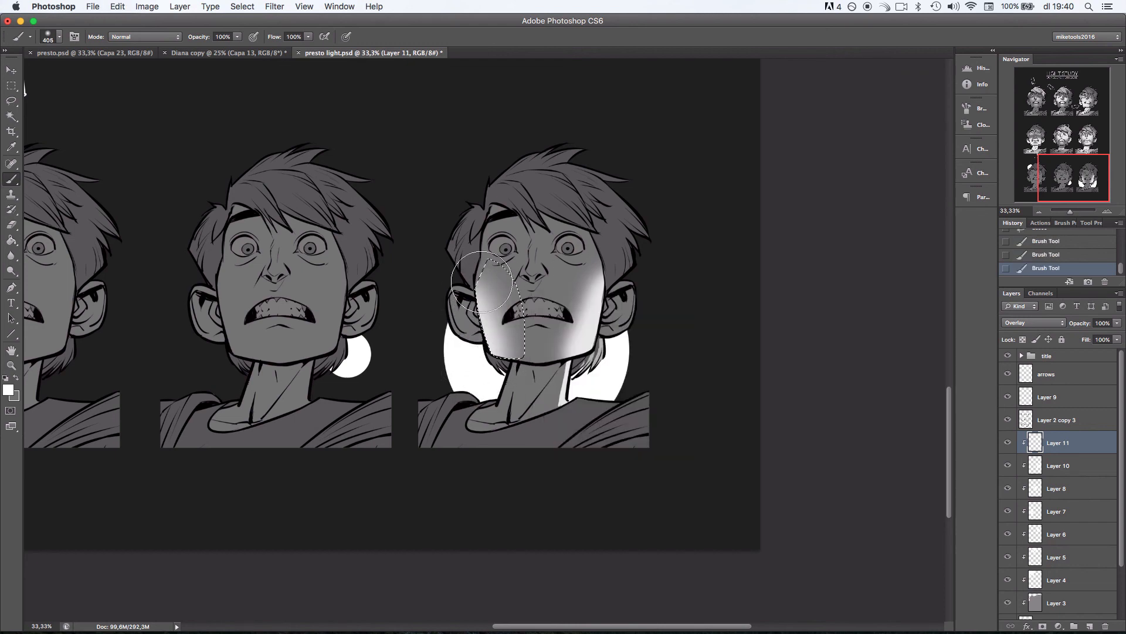
Step back through the left cheek strokes, repaint a subtler light along the jaw, and deselect.
{"action": "key", "text": "super+alt+z"}
{"action": "key", "text": "super+alt+z"}
{"action": "key", "text": "super+alt+z"}
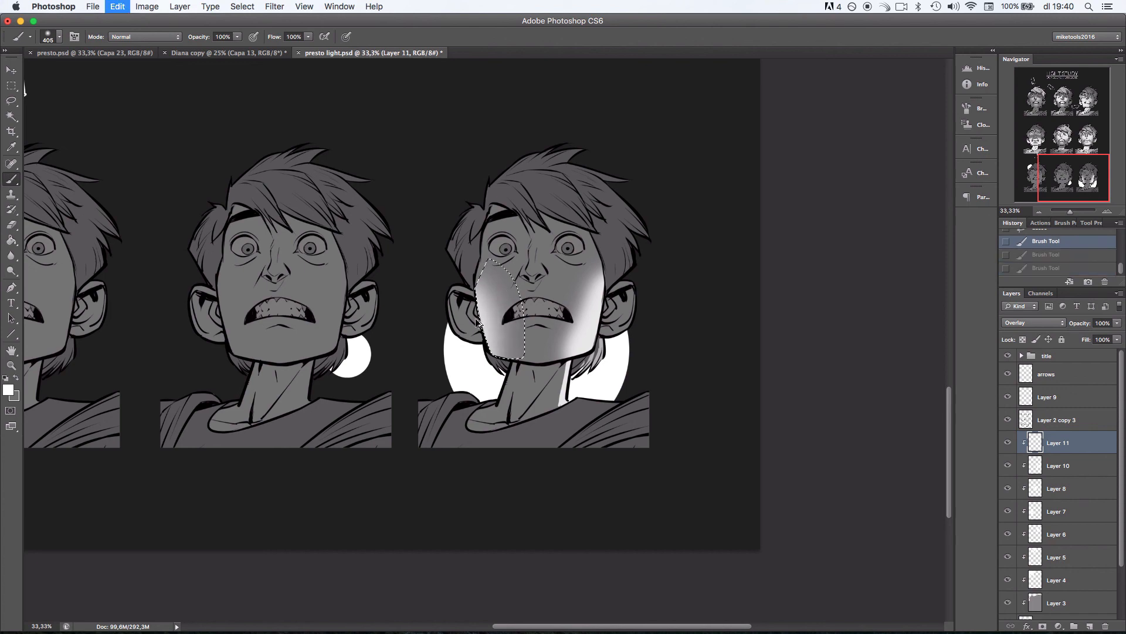
{"action": "left_click_drag", "start_coordinate": [462, 317], "coordinate": [479, 374]}
{"action": "left_click_drag", "start_coordinate": [469, 352], "coordinate": [467, 369]}
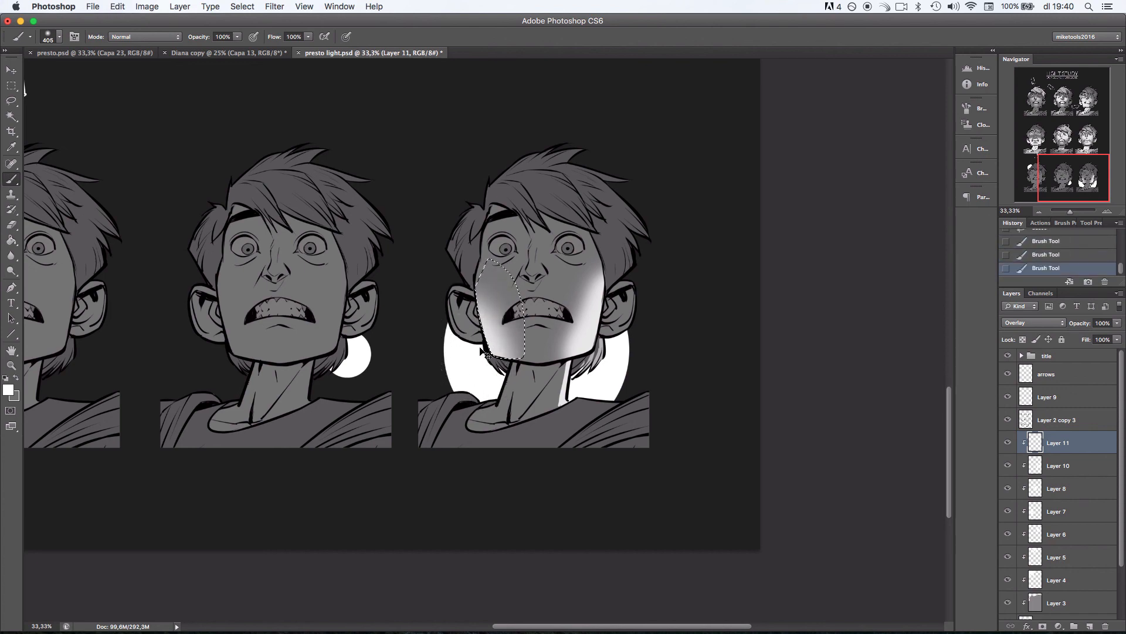
{"action": "key", "text": "super+d"}
Erase excess light around the third head's mouth and chin with a smaller soft eraser.
{"action": "key", "text": "e"}
{"action": "right_click", "coordinate": [621, 336]}
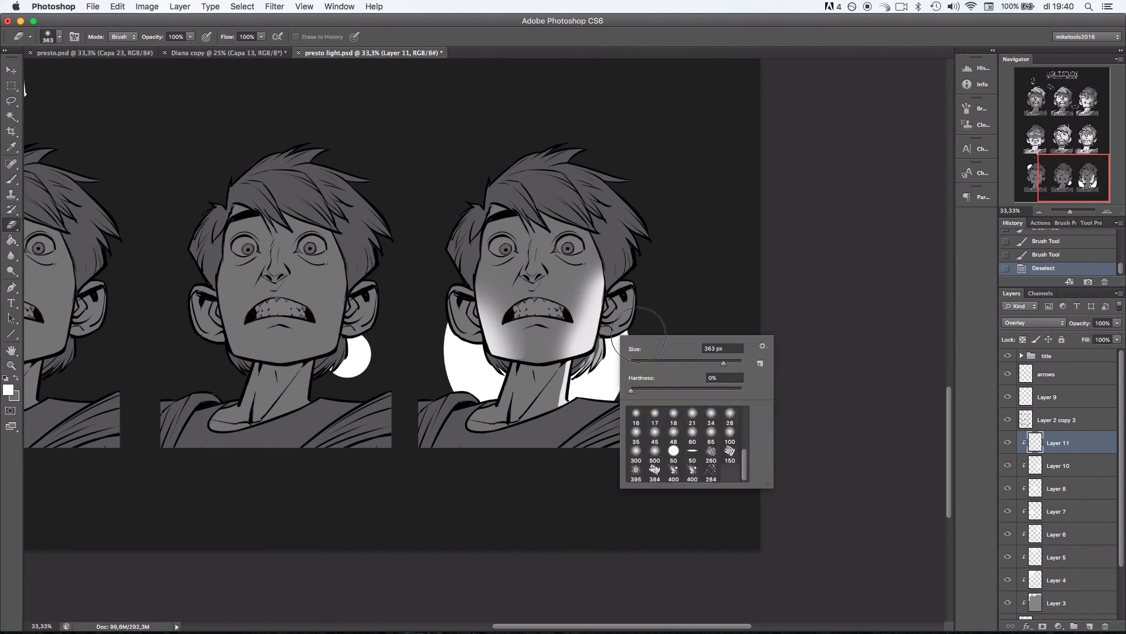
{"action": "left_click_drag", "start_coordinate": [723, 363], "coordinate": [706, 365]}
{"action": "left_click_drag", "start_coordinate": [538, 301], "coordinate": [534, 372]}
Paint soft white light on the right ear of the bottom row's third head with the 405 px brush.
{"action": "key", "text": "b"}
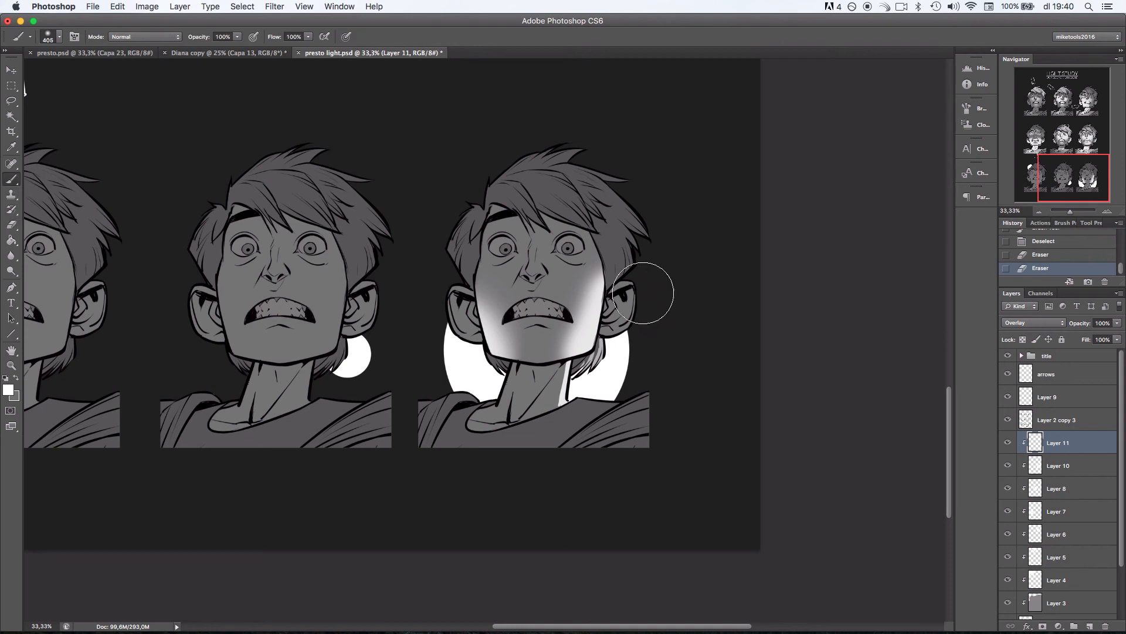
{"action": "mouse_move", "coordinate": [642, 343]}
{"action": "left_mouse_down"}
{"action": "mouse_move", "coordinate": [630, 335]}
{"action": "mouse_move", "coordinate": [640, 342]}
{"action": "left_mouse_up"}
{"action": "left_click_drag", "start_coordinate": [640, 341], "coordinate": [634, 345]}
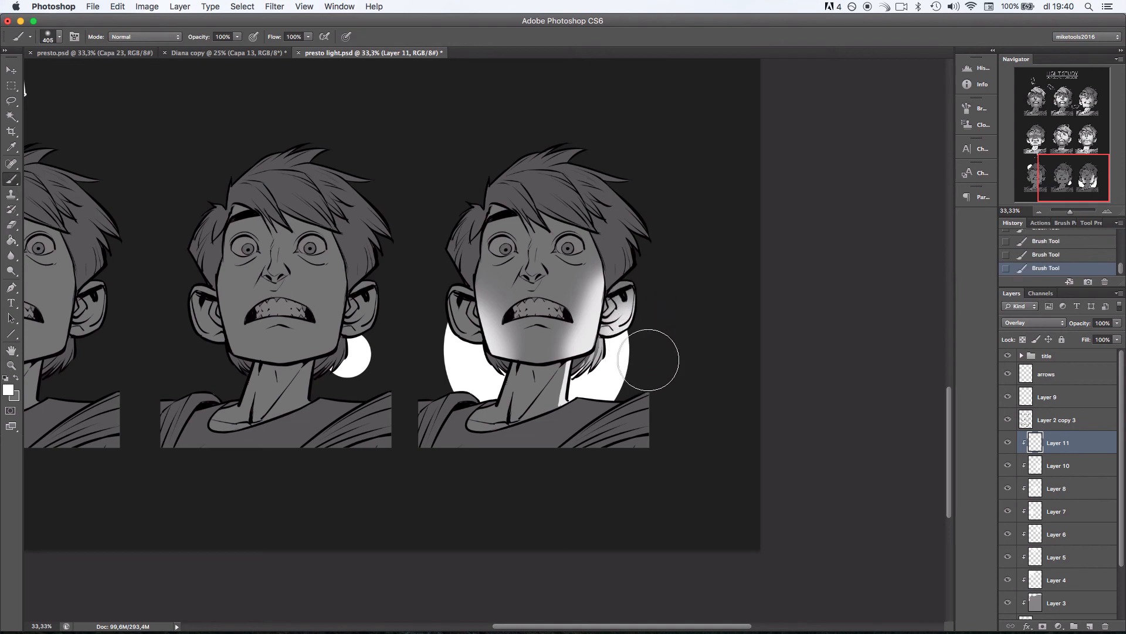
Finish the soft light on the third head's left ear and paint hard white highlights on its teeth with a 35 px brush.
{"action": "mouse_move", "coordinate": [455, 342]}
{"action": "left_mouse_down"}
{"action": "mouse_move", "coordinate": [461, 328]}
{"action": "mouse_move", "coordinate": [455, 346]}
{"action": "left_mouse_up"}
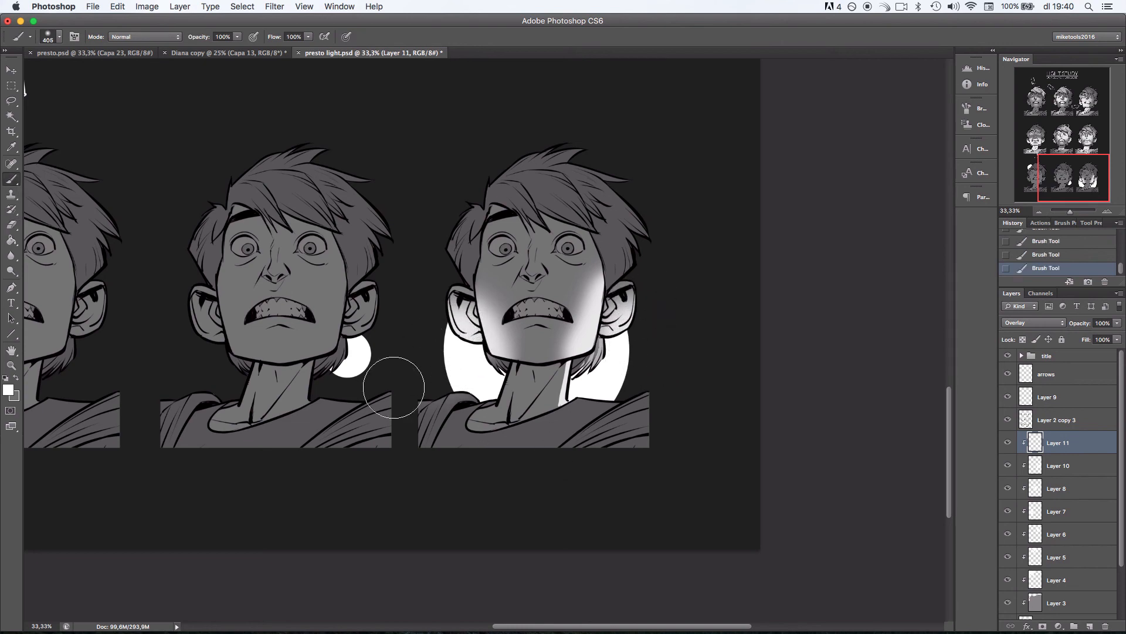
{"action": "scroll", "coordinate": [649, 335], "scroll_direction": "right", "scroll_amount": 2}
{"action": "right_click", "coordinate": [636, 284]}
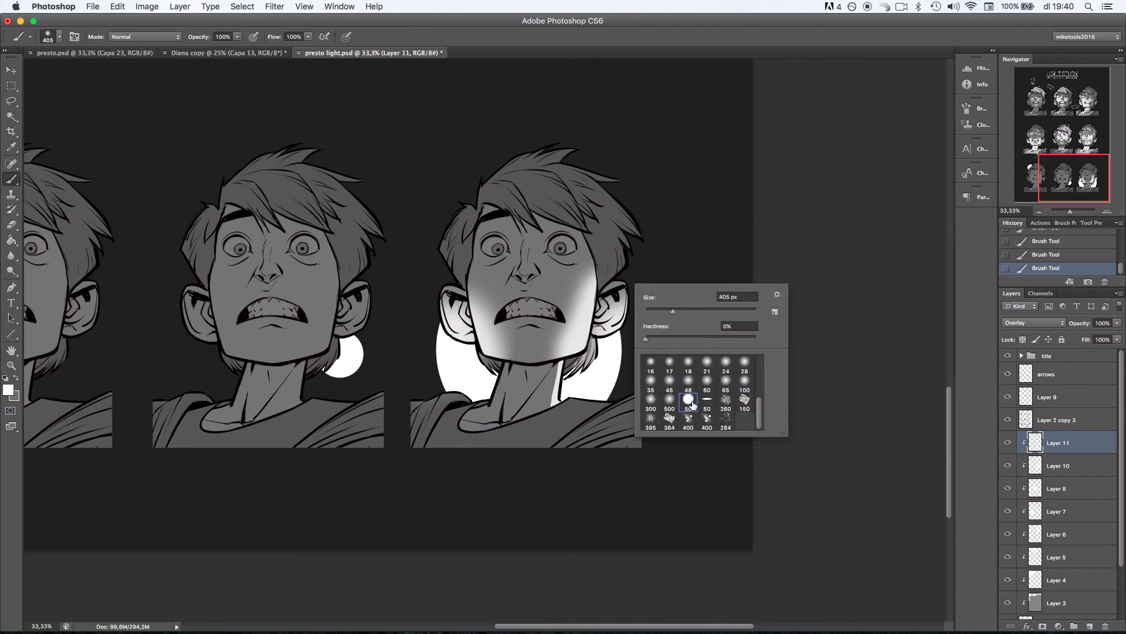
{"action": "left_click", "coordinate": [690, 402]}
{"action": "left_click", "coordinate": [664, 309]}
{"action": "left_click", "coordinate": [578, 351]}
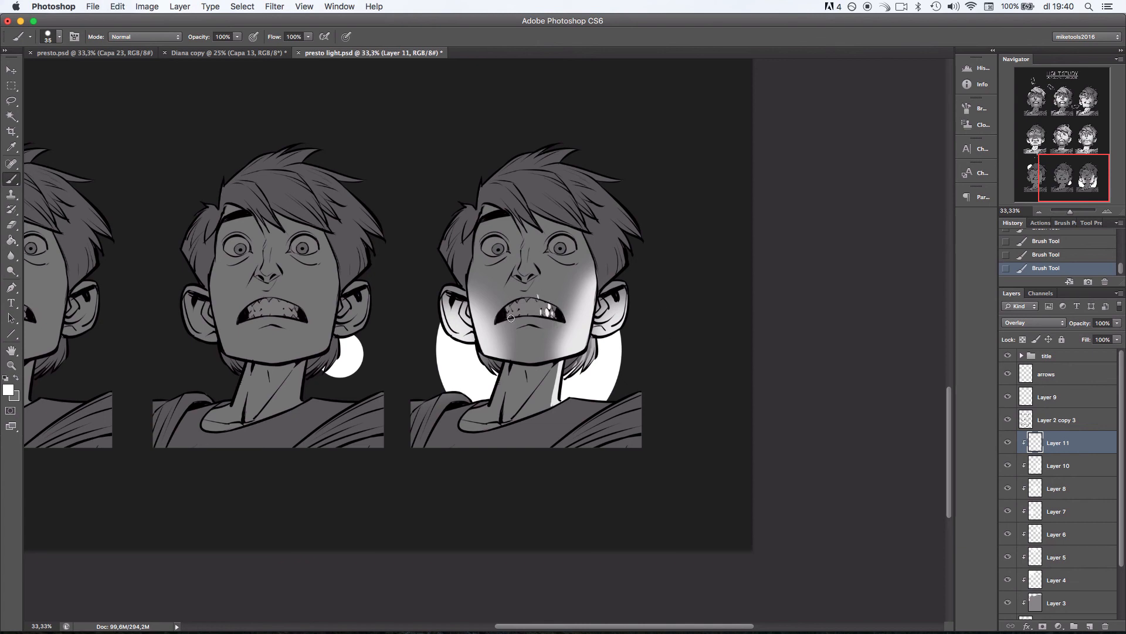
{"action": "key", "text": "super+z"}
Switch to a soft round brush and lasso the third head's neck from the jaw down to the collar.
{"action": "right_click", "coordinate": [595, 339]}
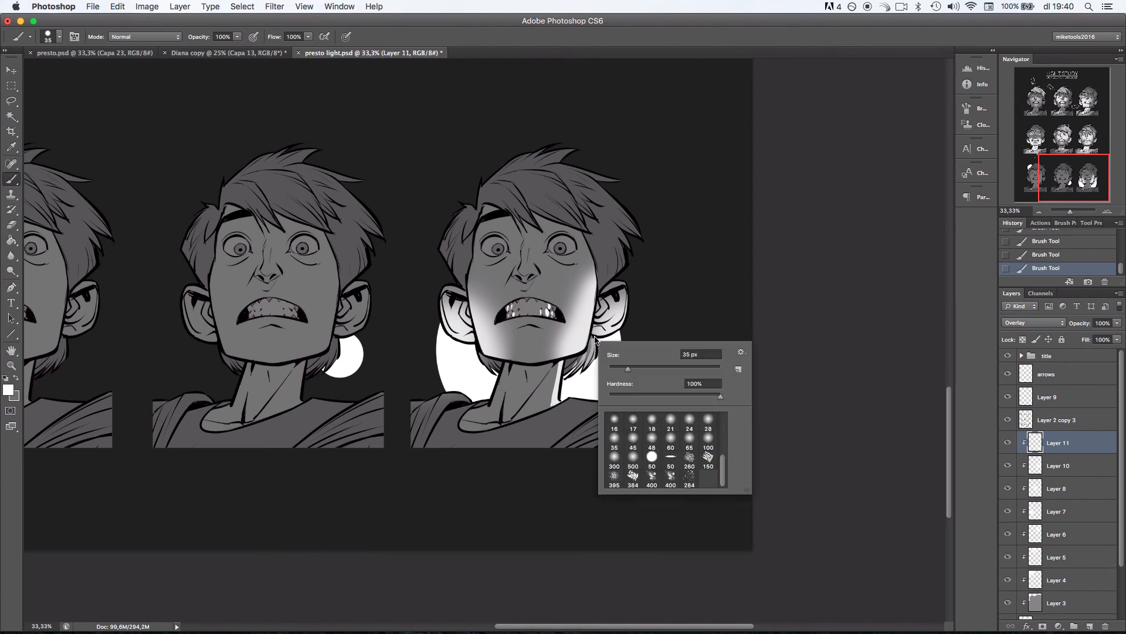
{"action": "left_click", "coordinate": [656, 427]}
{"action": "left_click_drag", "start_coordinate": [678, 368], "coordinate": [669, 368]}
{"action": "key", "text": "super+z"}
{"action": "left_click_drag", "start_coordinate": [562, 365], "coordinate": [556, 397]}
{"action": "key", "text": "super+z"}
{"action": "left_click", "coordinate": [12, 100]}
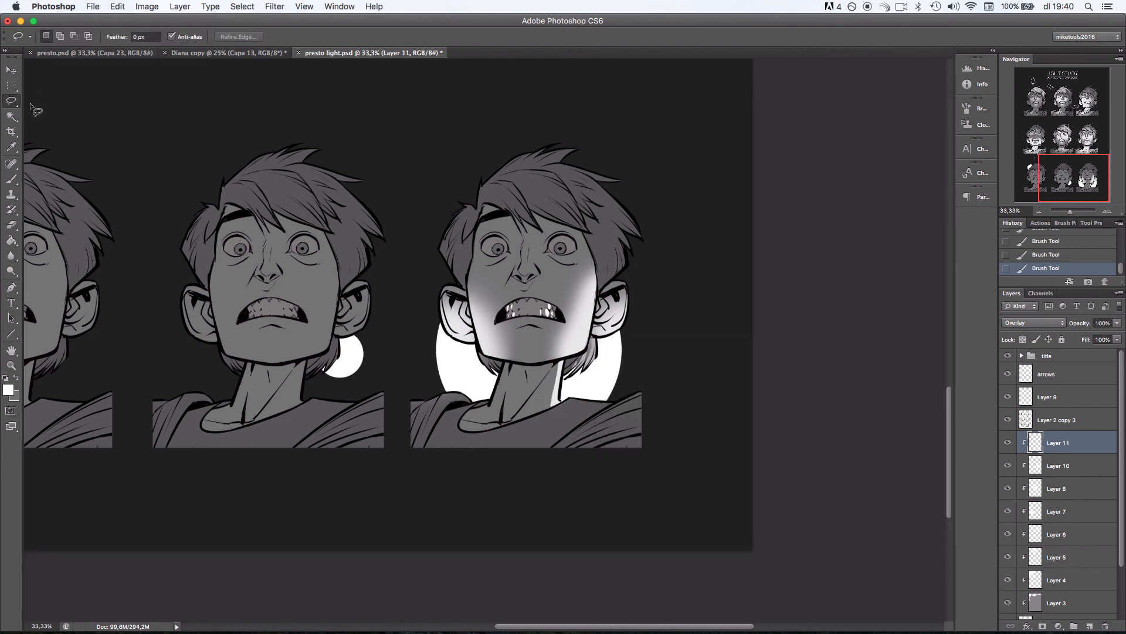
{"action": "mouse_move", "coordinate": [566, 367]}
{"action": "left_mouse_down"}
{"action": "mouse_move", "coordinate": [564, 405]}
{"action": "mouse_move", "coordinate": [537, 415]}
{"action": "mouse_move", "coordinate": [492, 404]}
{"action": "mouse_move", "coordinate": [503, 365]}
{"action": "mouse_move", "coordinate": [567, 366]}
{"action": "left_mouse_up"}
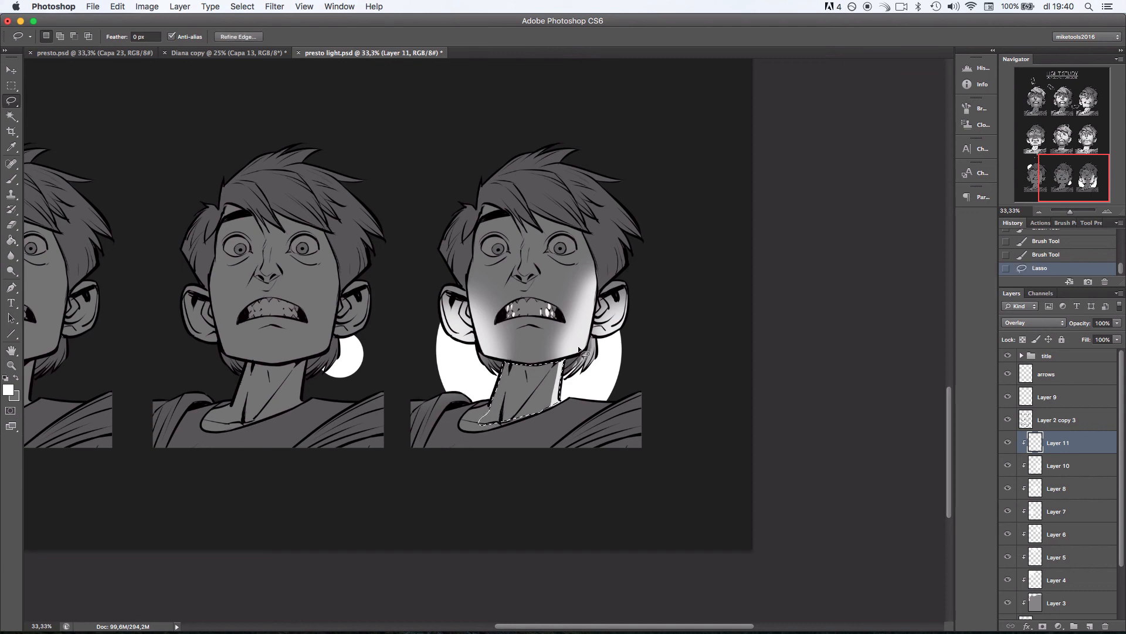
Paint soft white light down both sides of the selected neck with a 176 px brush and deselect.
{"action": "key", "text": "b"}
{"action": "left_click_drag", "start_coordinate": [555, 413], "coordinate": [556, 405]}
{"action": "key", "text": "super+z"}
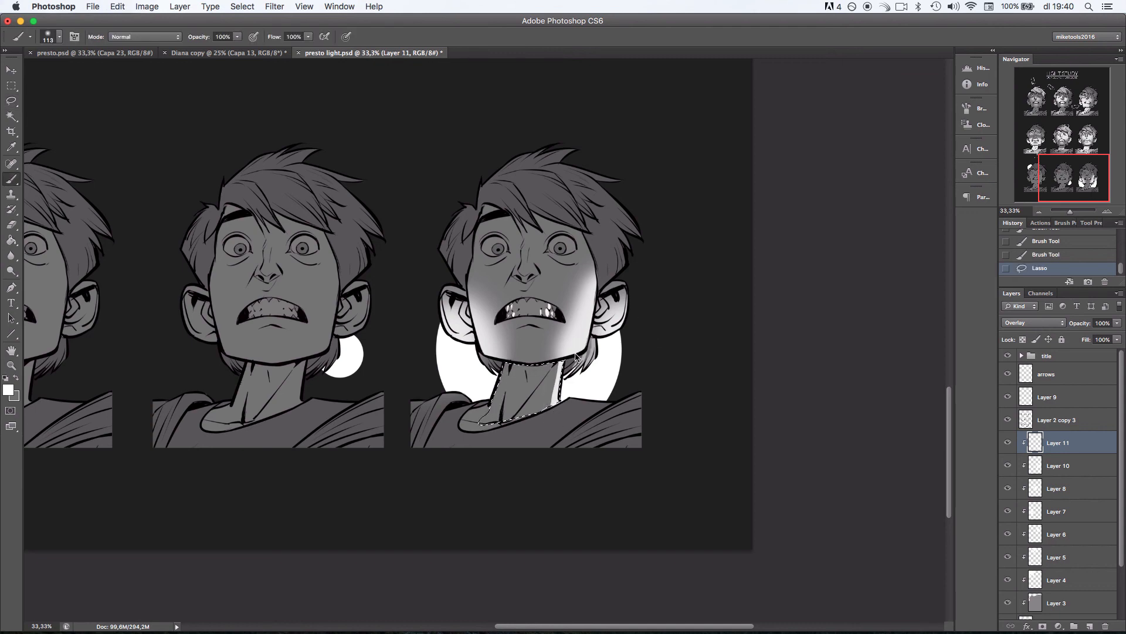
{"action": "right_click", "coordinate": [582, 350]}
{"action": "left_click", "coordinate": [668, 379]}
{"action": "left_click_drag", "start_coordinate": [572, 359], "coordinate": [562, 411]}
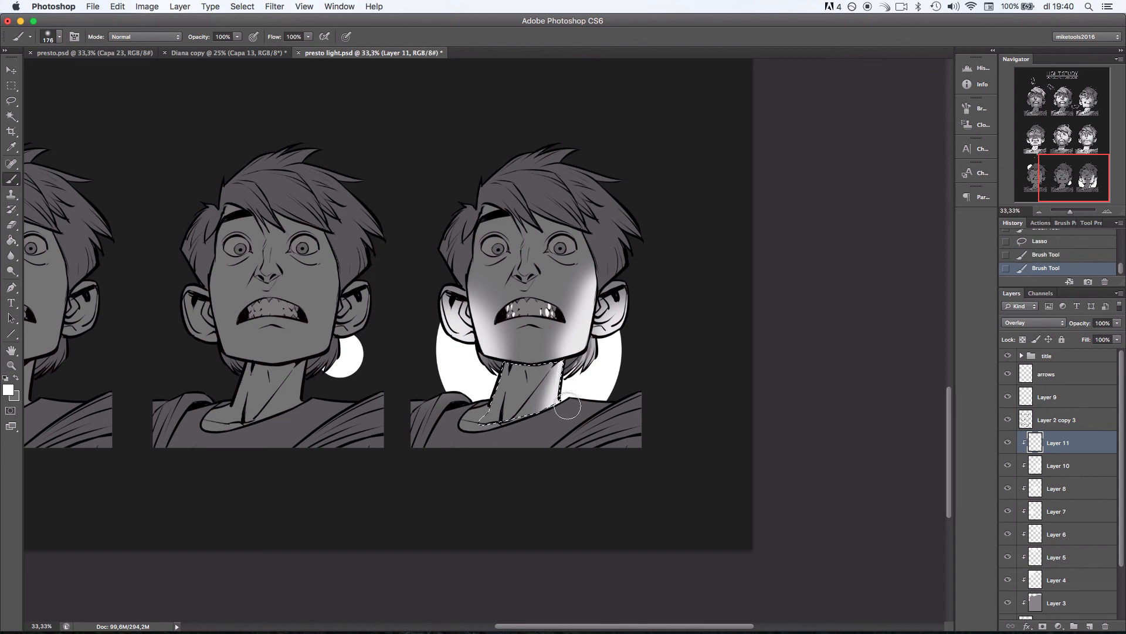
{"action": "left_click_drag", "start_coordinate": [484, 399], "coordinate": [493, 379]}
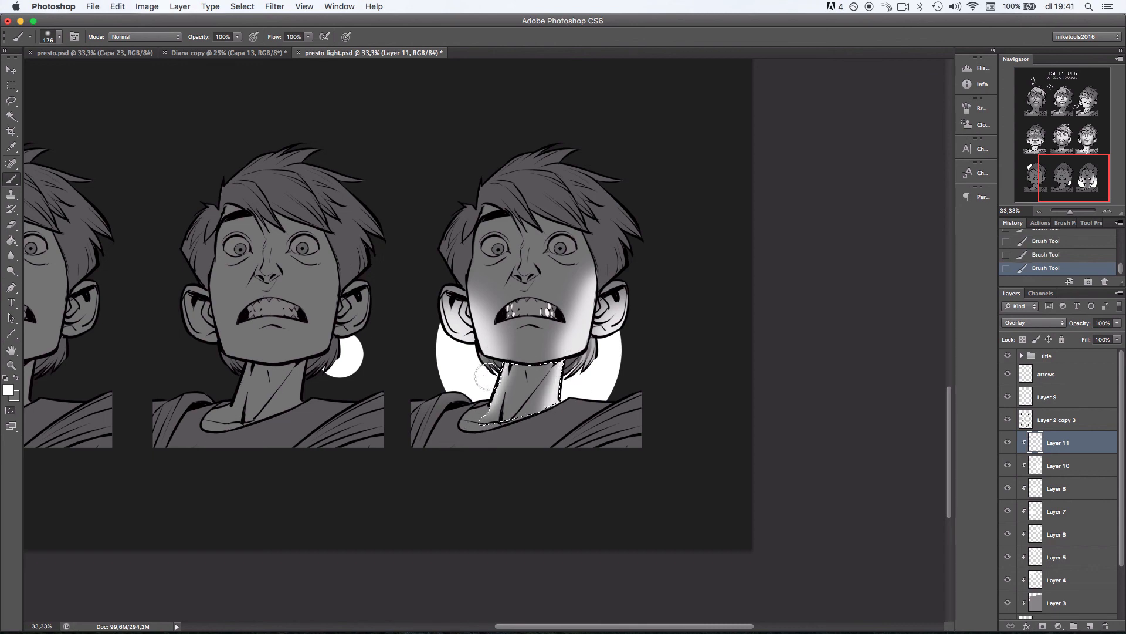
{"action": "key", "text": "super+d"}
Paint a hard-edged highlight on the left side of the third head's neck with a 41 px hard round brush.
{"action": "right_click", "coordinate": [589, 352]}
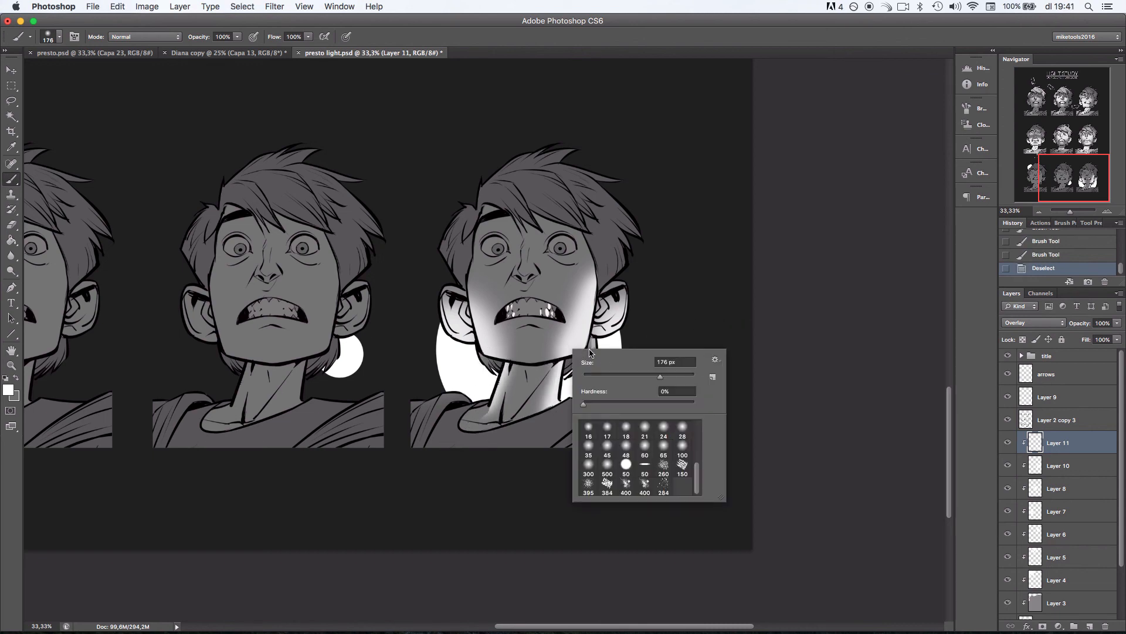
{"action": "left_click", "coordinate": [629, 465]}
{"action": "left_click", "coordinate": [608, 377]}
{"action": "left_click_drag", "start_coordinate": [513, 366], "coordinate": [505, 422]}
{"action": "key", "text": "super+z"}
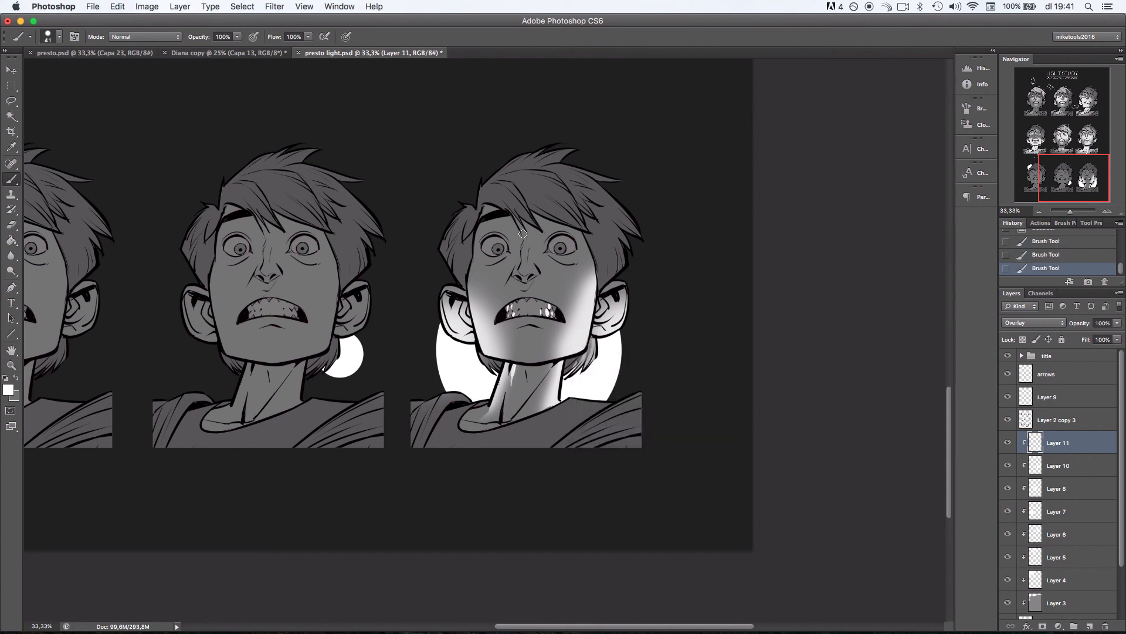
Lower the brush opacity to 38% and paint faint highlights on the third head's teeth, eye whites and nose.
{"action": "left_click", "coordinate": [239, 36]}
{"action": "left_click_drag", "start_coordinate": [203, 53], "coordinate": [204, 54]}
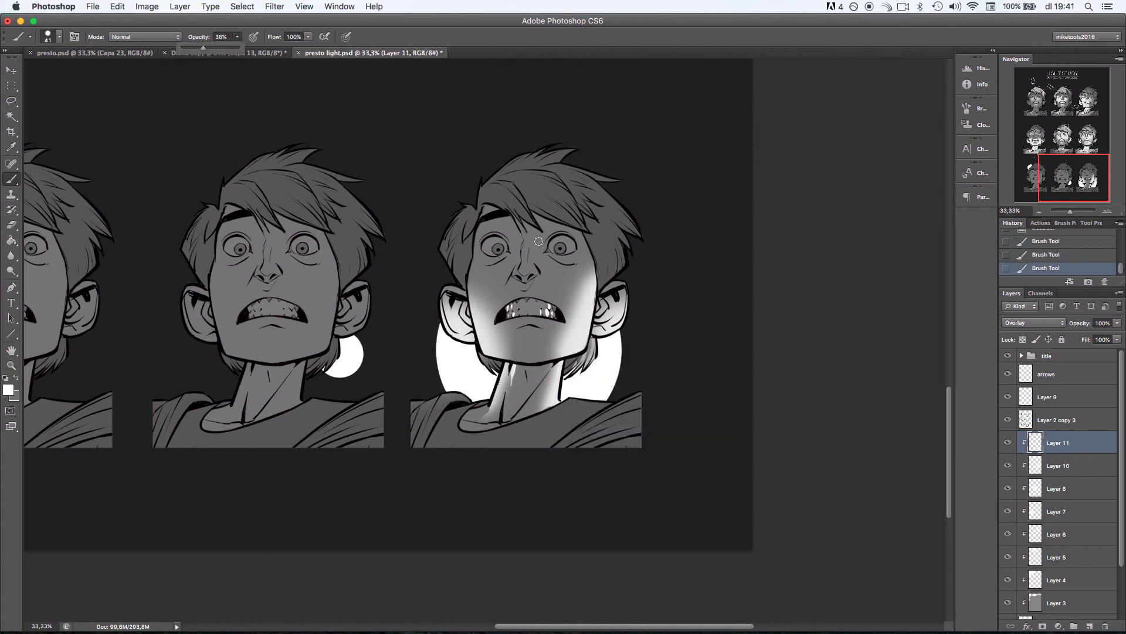
{"action": "left_click_drag", "start_coordinate": [535, 250], "coordinate": [533, 273]}
{"action": "key", "text": "super+z"}
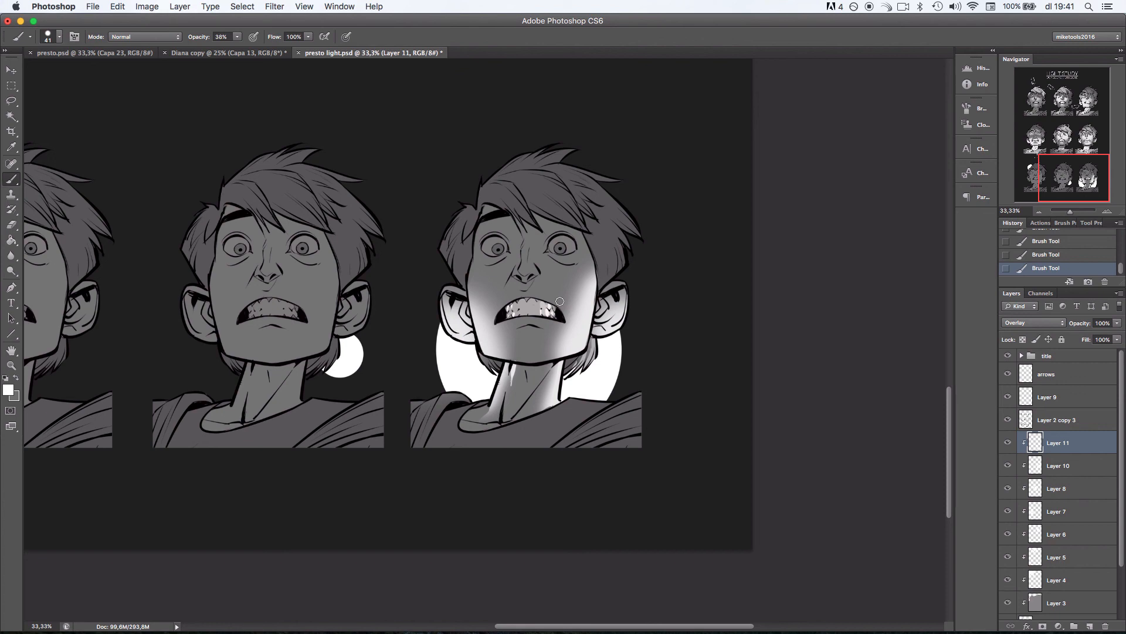
{"action": "key", "text": "super+z"}
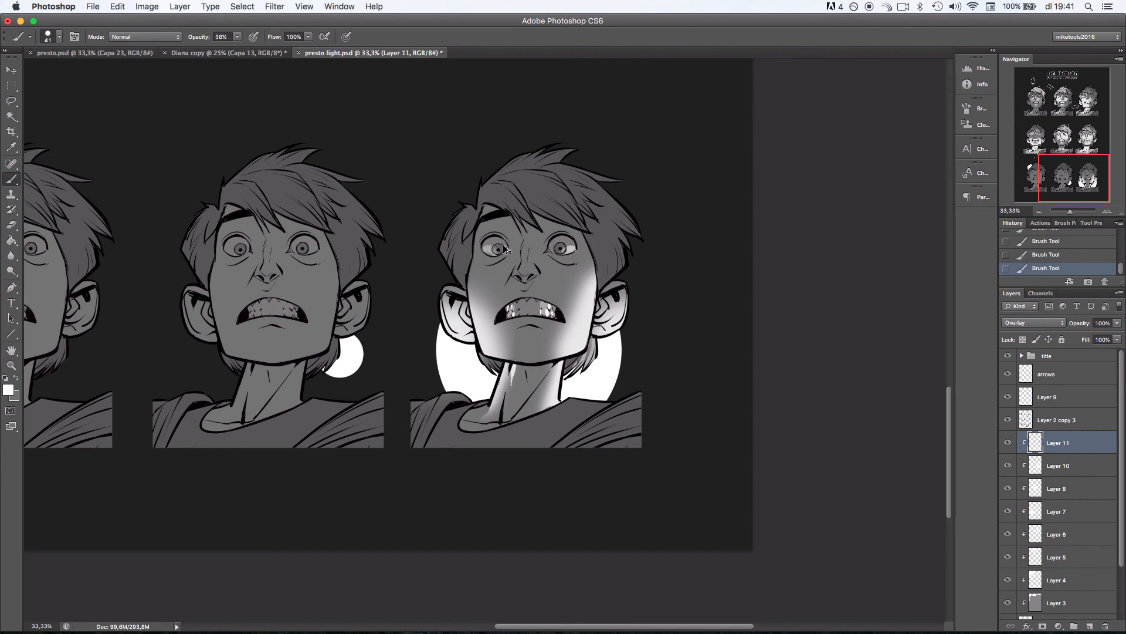
{"action": "key", "text": "super+z"}
{"action": "left_click_drag", "start_coordinate": [486, 250], "coordinate": [498, 249]}
{"action": "key", "text": "super+z"}
{"action": "key", "text": "super+z"}
{"action": "key", "text": "super+z"}
Fade the upper part of the nose highlight with a soft 142 px eraser.
{"action": "key", "text": "e"}
{"action": "right_click", "coordinate": [549, 249]}
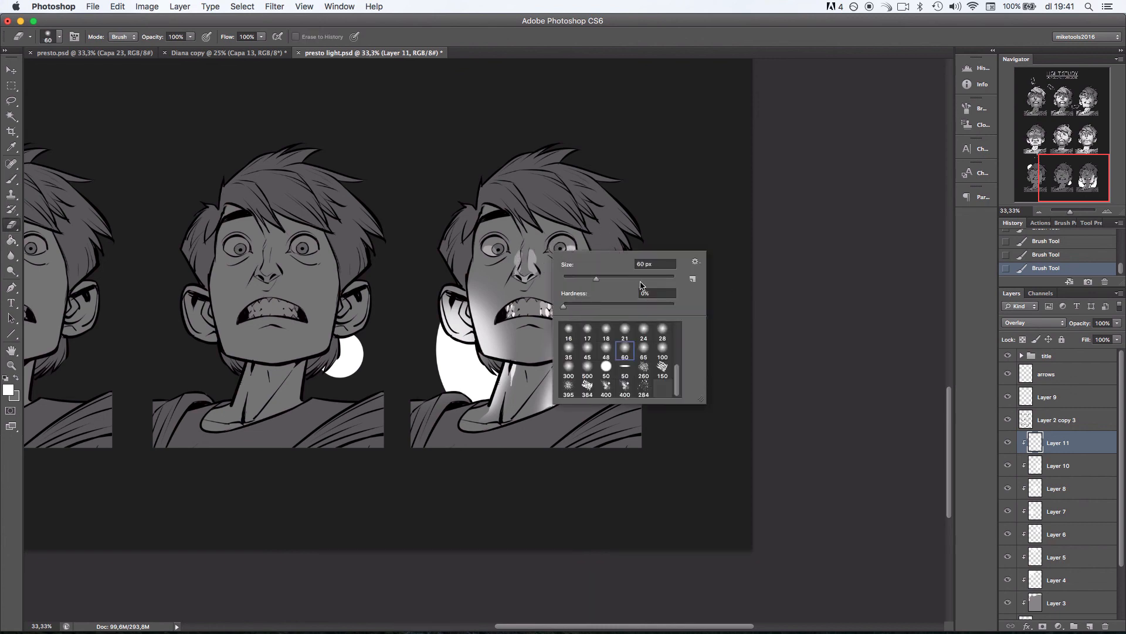
{"action": "mouse_move", "coordinate": [532, 245]}
{"action": "left_mouse_down"}
{"action": "mouse_move", "coordinate": [535, 255]}
{"action": "mouse_move", "coordinate": [526, 242]}
{"action": "left_mouse_up"}
{"action": "left_click_drag", "start_coordinate": [525, 242], "coordinate": [528, 236]}
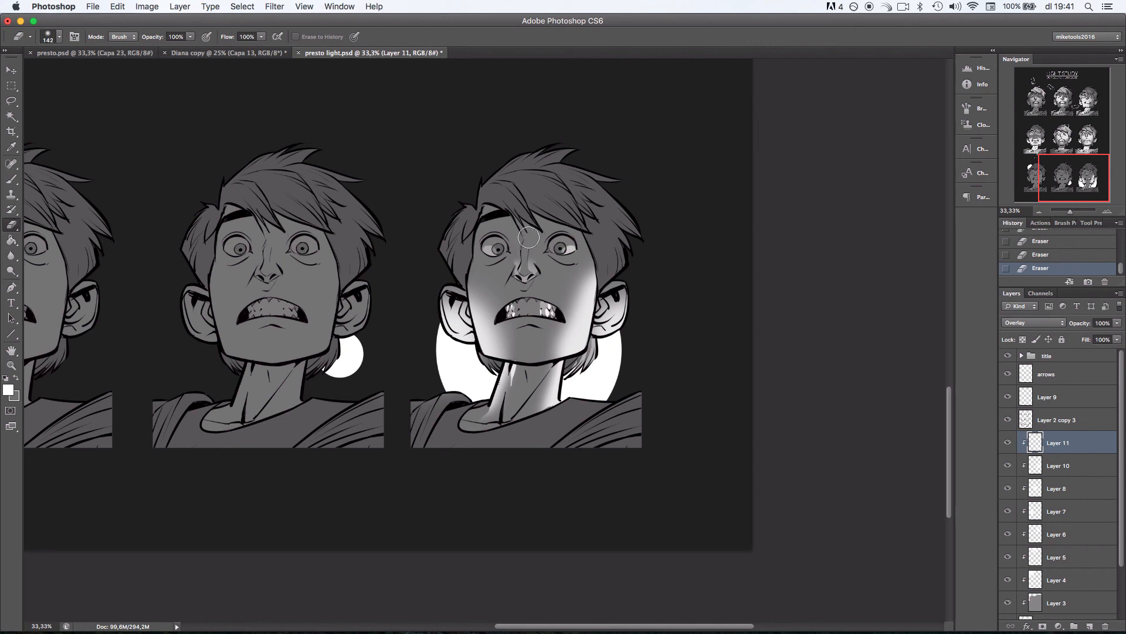
Return the brush opacity to 100% and paint a highlight along the top edge of the third figure's right shoulder.
{"action": "left_click", "coordinate": [12, 179]}
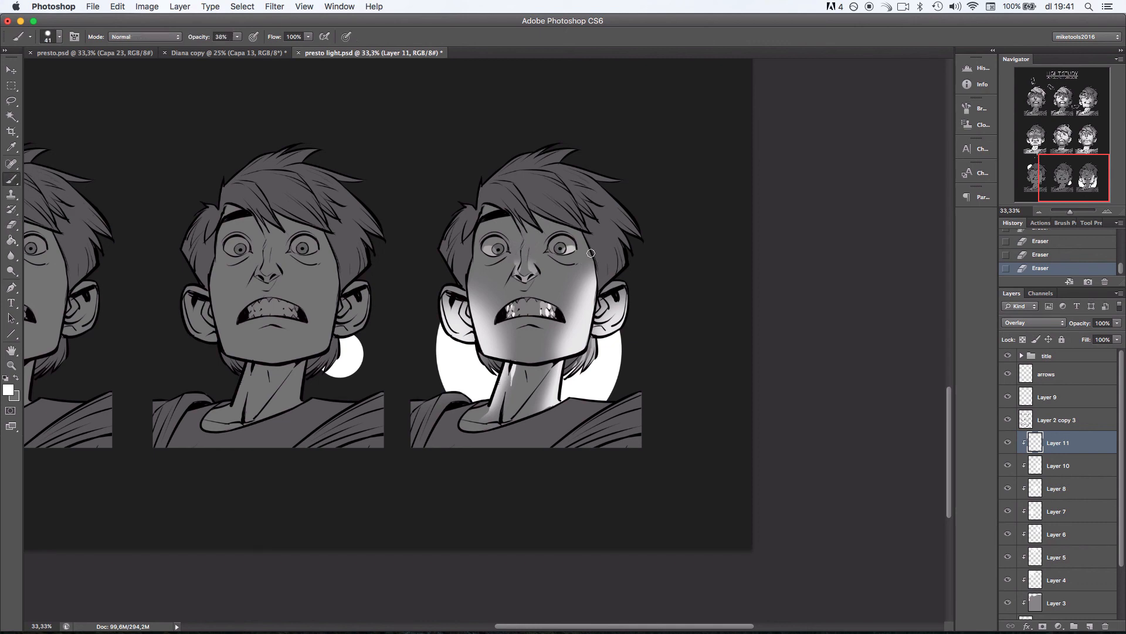
{"action": "left_click_drag", "start_coordinate": [591, 252], "coordinate": [605, 271]}
{"action": "left_click_drag", "start_coordinate": [629, 349], "coordinate": [625, 356]}
{"action": "left_click_drag", "start_coordinate": [542, 383], "coordinate": [544, 385]}
{"action": "scroll", "coordinate": [694, 352], "scroll_direction": "down", "scroll_amount": 5}
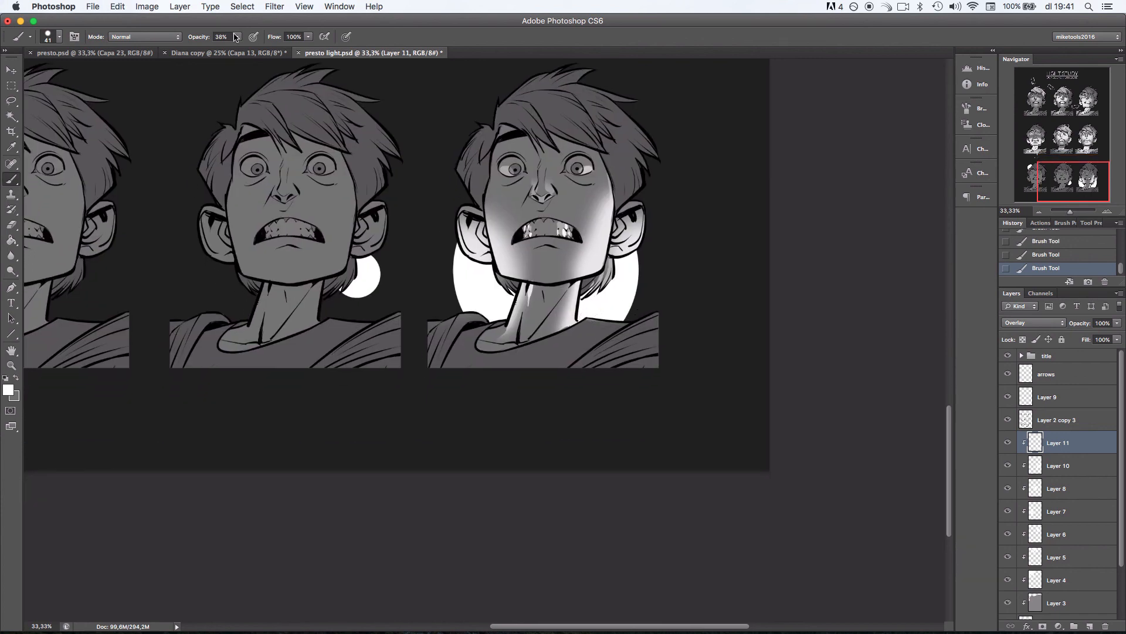
{"action": "left_click_drag", "start_coordinate": [237, 37], "coordinate": [405, 68]}
{"action": "right_click", "coordinate": [628, 292]}
{"action": "left_click", "coordinate": [682, 317]}
{"action": "mouse_move", "coordinate": [597, 321]}
{"action": "left_mouse_down"}
{"action": "mouse_move", "coordinate": [617, 323]}
{"action": "mouse_move", "coordinate": [586, 320]}
{"action": "mouse_move", "coordinate": [629, 320]}
{"action": "left_mouse_up"}
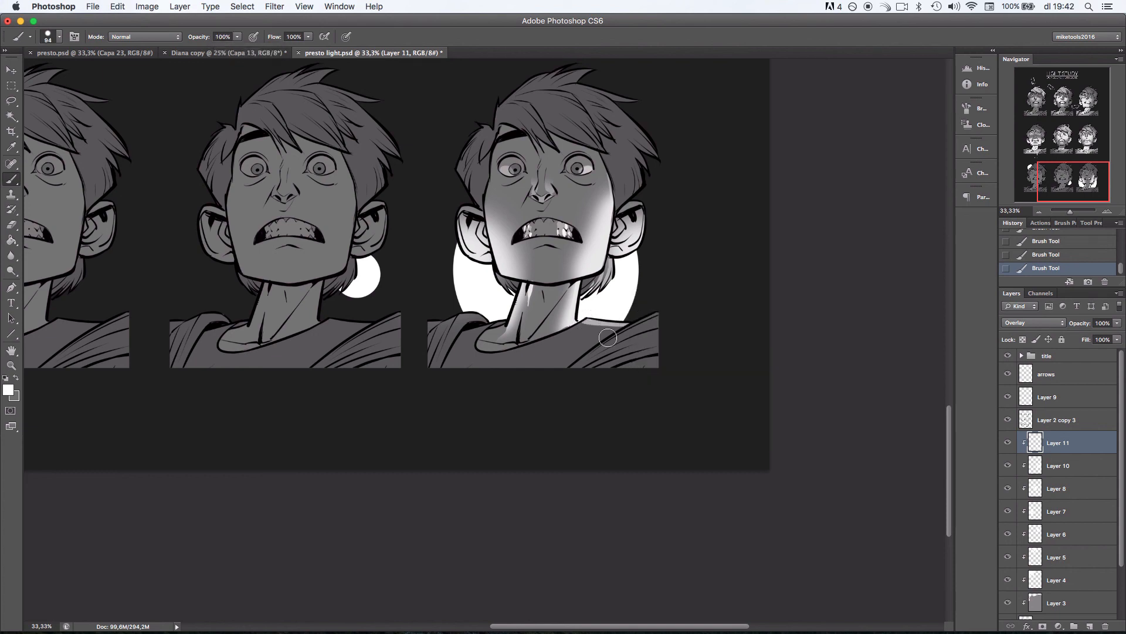
Try to paint a highlight across the folds of the right sleeve with a 69 px hard brush.
{"action": "right_click", "coordinate": [675, 310]}
{"action": "left_click", "coordinate": [715, 327]}
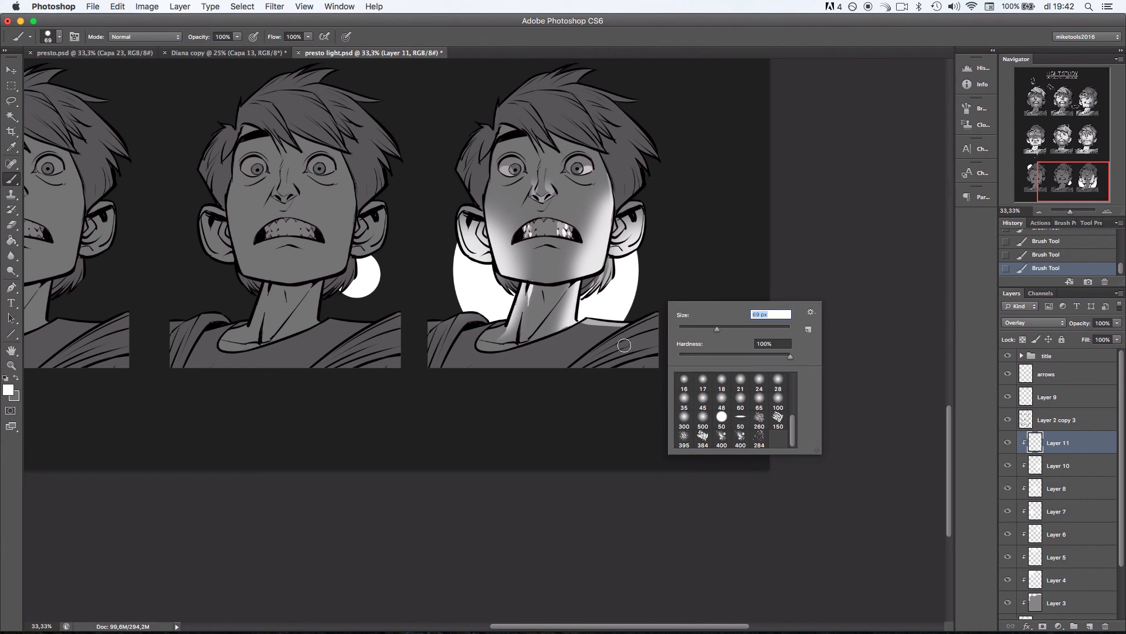
{"action": "key", "text": "Return"}
{"action": "left_click_drag", "start_coordinate": [599, 350], "coordinate": [655, 320]}
{"action": "key", "text": "ctrl+z"}
Paint hard highlight streaks along the folds of the right sleeve with a 53 px brush.
{"action": "right_click", "coordinate": [662, 303]}
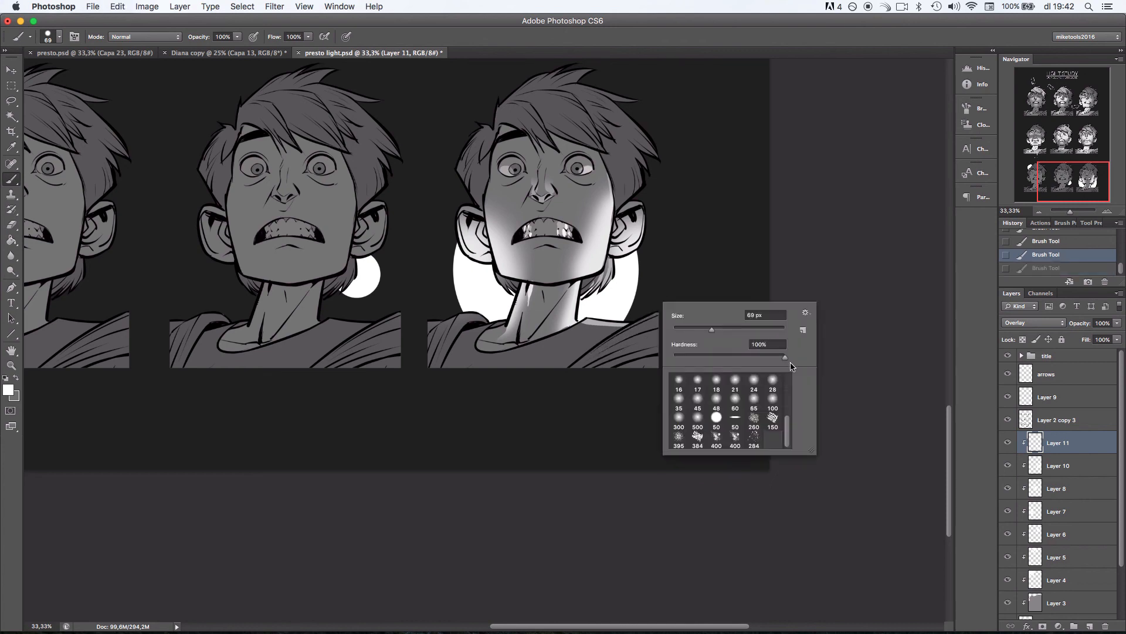
{"action": "left_click", "coordinate": [704, 329]}
{"action": "mouse_move", "coordinate": [601, 345]}
{"action": "left_mouse_down"}
{"action": "mouse_move", "coordinate": [658, 317]}
{"action": "mouse_move", "coordinate": [669, 318]}
{"action": "mouse_move", "coordinate": [659, 330]}
{"action": "mouse_move", "coordinate": [669, 326]}
{"action": "left_mouse_up"}
{"action": "key", "text": "super+z"}
{"action": "key", "text": "super+z"}
{"action": "key", "text": "super+z"}
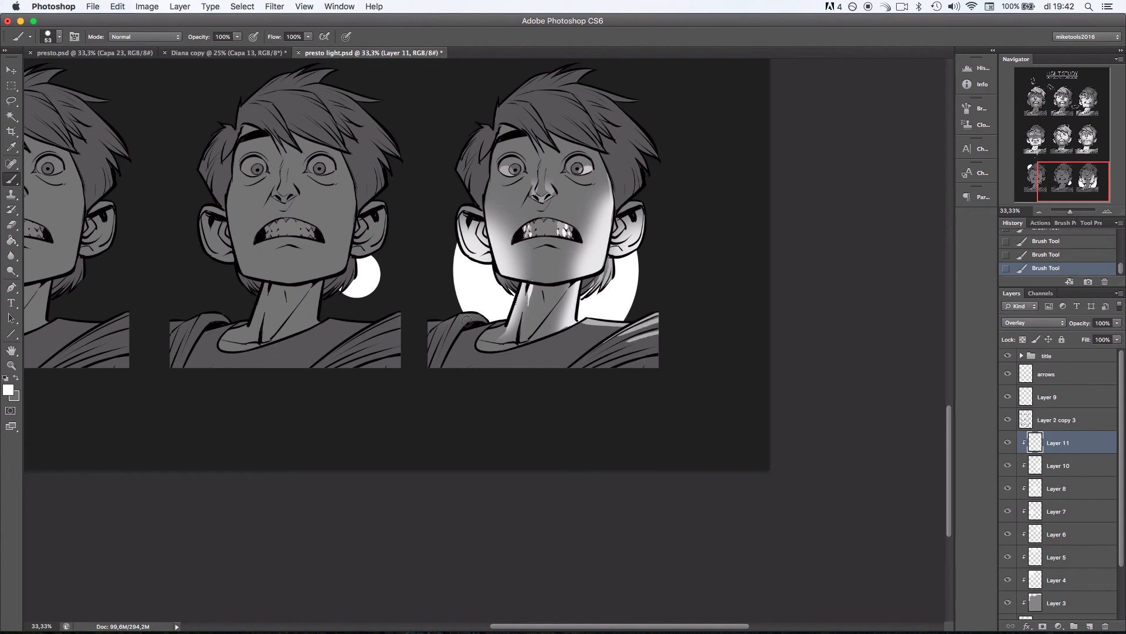
Paint matching hard highlights on the folds of the third figure's left shoulder.
{"action": "mouse_move", "coordinate": [467, 321]}
{"action": "left_mouse_down"}
{"action": "mouse_move", "coordinate": [487, 317]}
{"action": "mouse_move", "coordinate": [450, 333]}
{"action": "mouse_move", "coordinate": [459, 305]}
{"action": "mouse_move", "coordinate": [450, 309]}
{"action": "left_mouse_up"}
{"action": "key", "text": "super+z"}
{"action": "key", "text": "super+z"}
{"action": "key", "text": "super+z"}
Paint hard white highlights on the third head's hair locks at both sides, above the ears.
{"action": "scroll", "coordinate": [680, 293], "scroll_direction": "up", "scroll_amount": 3}
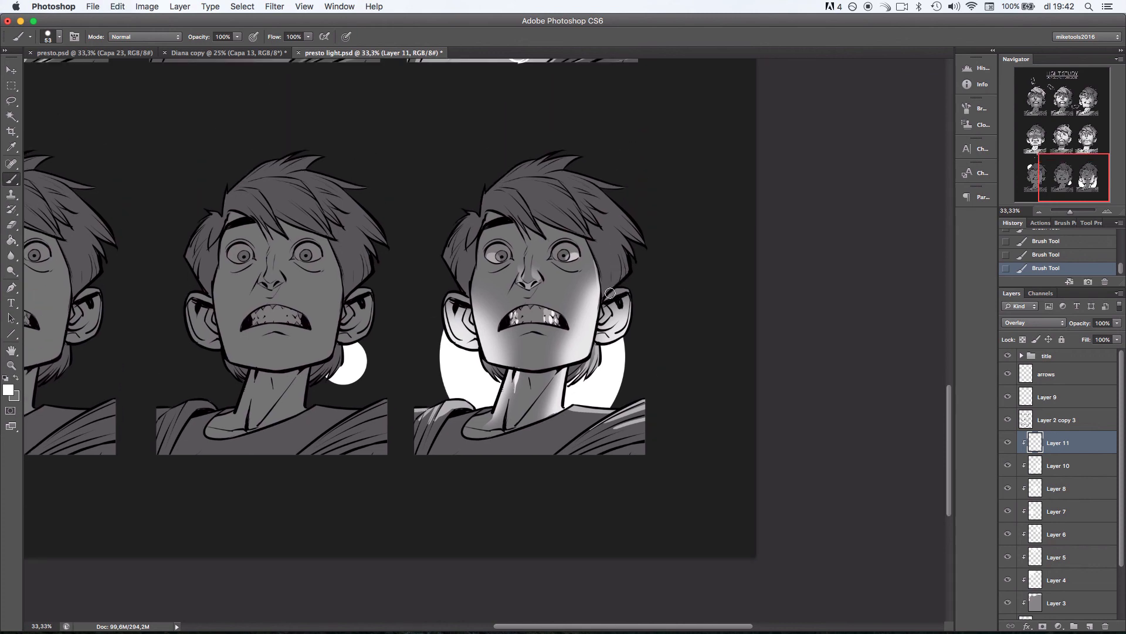
{"action": "mouse_move", "coordinate": [610, 293]}
{"action": "left_mouse_down"}
{"action": "mouse_move", "coordinate": [633, 265]}
{"action": "mouse_move", "coordinate": [617, 283]}
{"action": "left_mouse_up"}
{"action": "left_click_drag", "start_coordinate": [614, 234], "coordinate": [637, 251]}
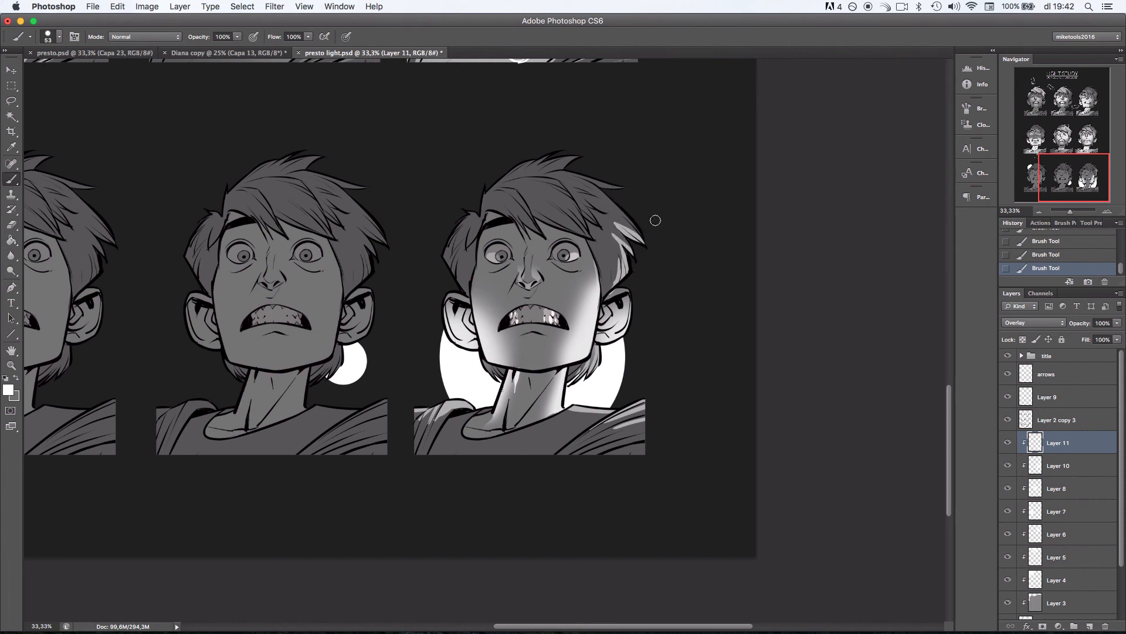
{"action": "left_click_drag", "start_coordinate": [448, 263], "coordinate": [464, 278]}
{"action": "key", "text": "super+z"}
Paint faint highlights on the skin beneath both eyes of the third head with the brush at 30% opacity.
{"action": "left_click_drag", "start_coordinate": [573, 268], "coordinate": [585, 265]}
{"action": "key", "text": "super+z"}
{"action": "left_click", "coordinate": [238, 37]}
{"action": "left_click_drag", "start_coordinate": [240, 48], "coordinate": [217, 49]}
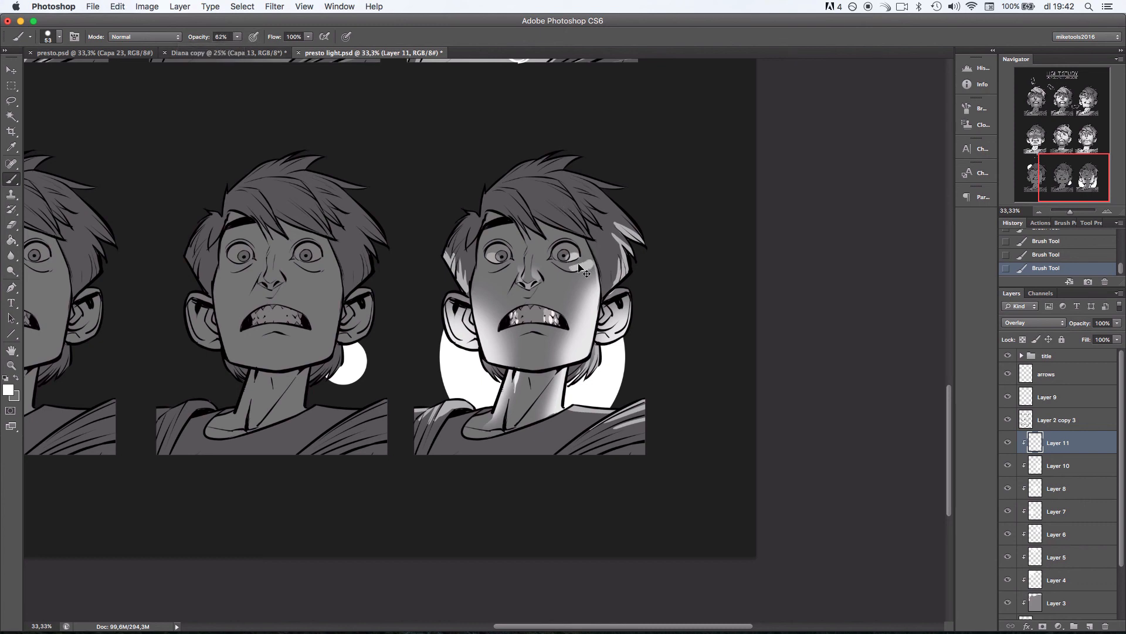
{"action": "key", "text": "3"}
{"action": "mouse_move", "coordinate": [572, 269]}
{"action": "left_mouse_down"}
{"action": "mouse_move", "coordinate": [599, 254]}
{"action": "mouse_move", "coordinate": [589, 264]}
{"action": "left_mouse_up"}
{"action": "key", "text": "super+z"}
{"action": "left_click_drag", "start_coordinate": [486, 268], "coordinate": [494, 269]}
{"action": "key", "text": "super+z"}
{"action": "key", "text": "super+z"}
Restore the brush opacity to 100% and add rim highlights along the left hair and the top outline of the hair.
{"action": "left_click", "coordinate": [237, 36]}
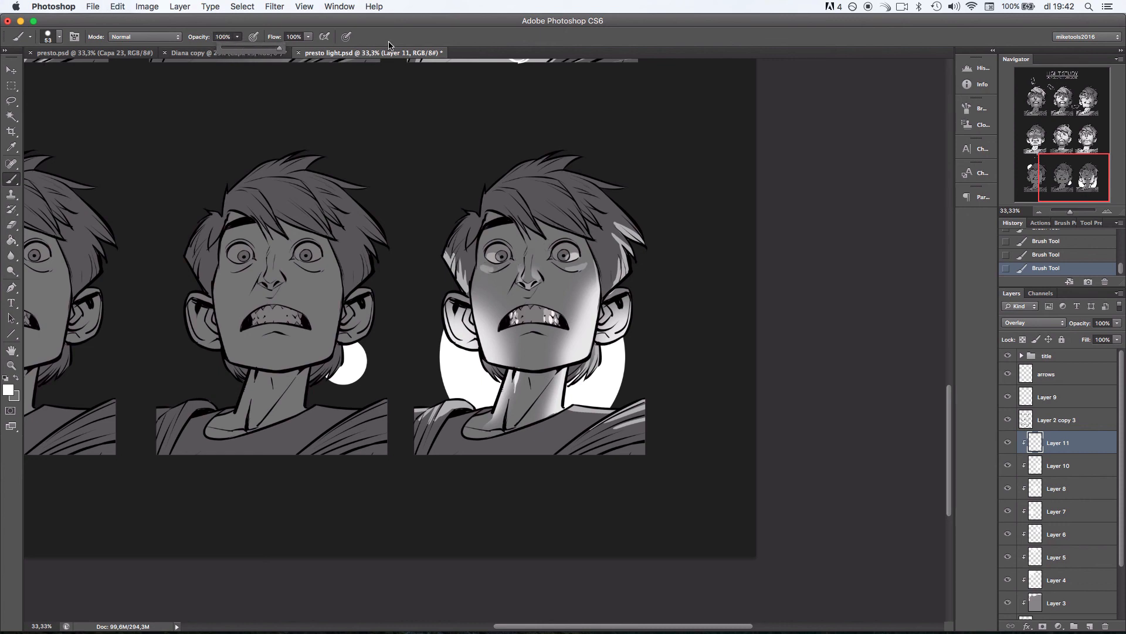
{"action": "left_click", "coordinate": [444, 247]}
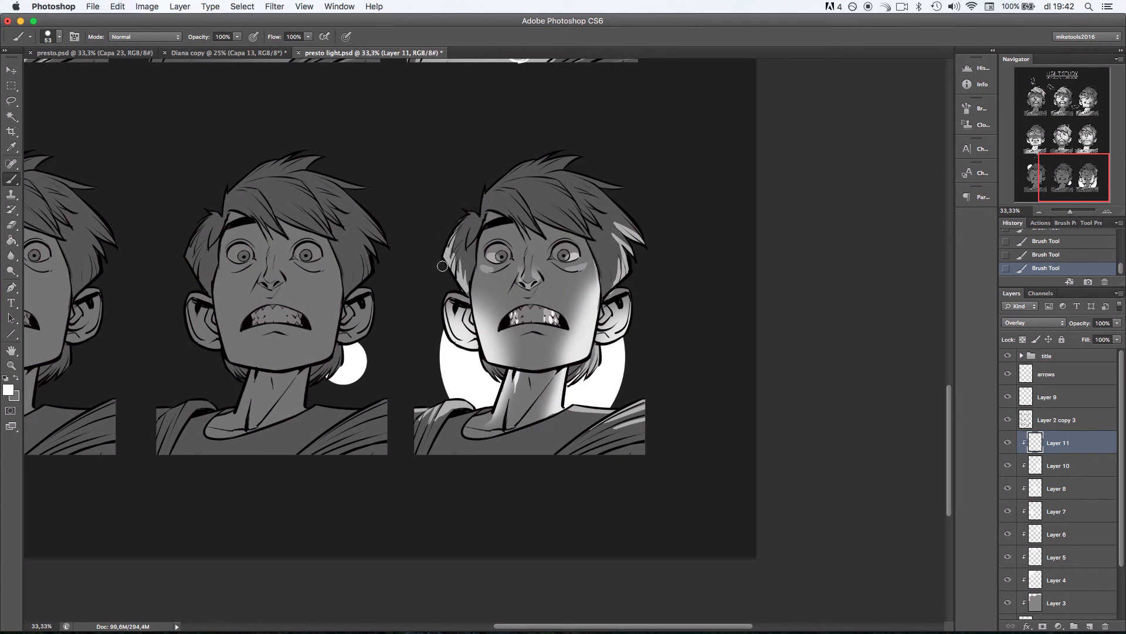
{"action": "left_click_drag", "start_coordinate": [482, 213], "coordinate": [503, 186]}
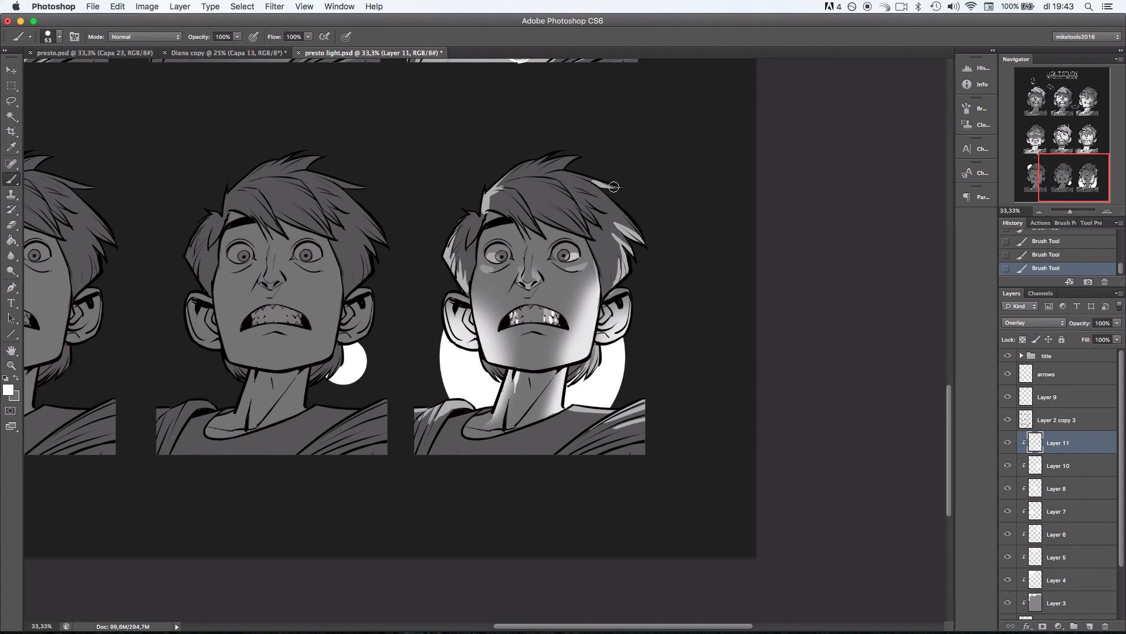
Trim the excess hair highlights on the third head with the eraser, using a 52 px hard round tip.
{"action": "scroll", "coordinate": [686, 273], "scroll_direction": "down", "scroll_amount": 3}
{"action": "key", "text": "e"}
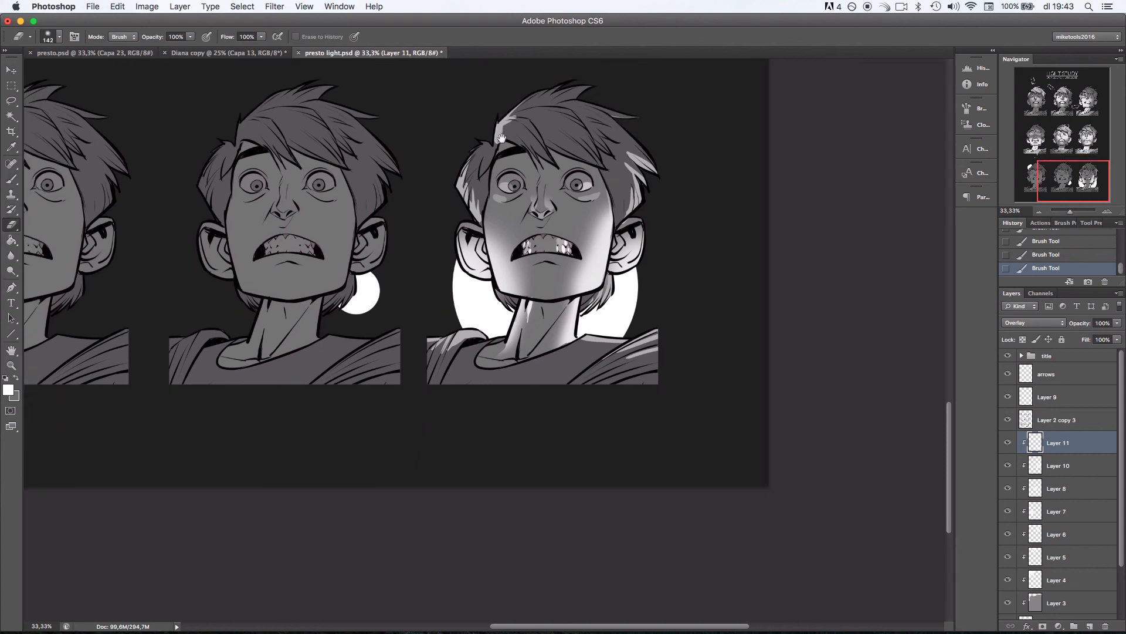
{"action": "left_click_drag", "start_coordinate": [515, 143], "coordinate": [488, 171]}
{"action": "mouse_move", "coordinate": [505, 148]}
{"action": "left_mouse_down"}
{"action": "mouse_move", "coordinate": [531, 175]}
{"action": "mouse_move", "coordinate": [487, 145]}
{"action": "left_mouse_up"}
{"action": "key", "text": "super+z"}
{"action": "right_click", "coordinate": [480, 160]}
{"action": "left_click", "coordinate": [547, 262]}
{"action": "left_click", "coordinate": [535, 174]}
{"action": "left_click", "coordinate": [474, 163]}
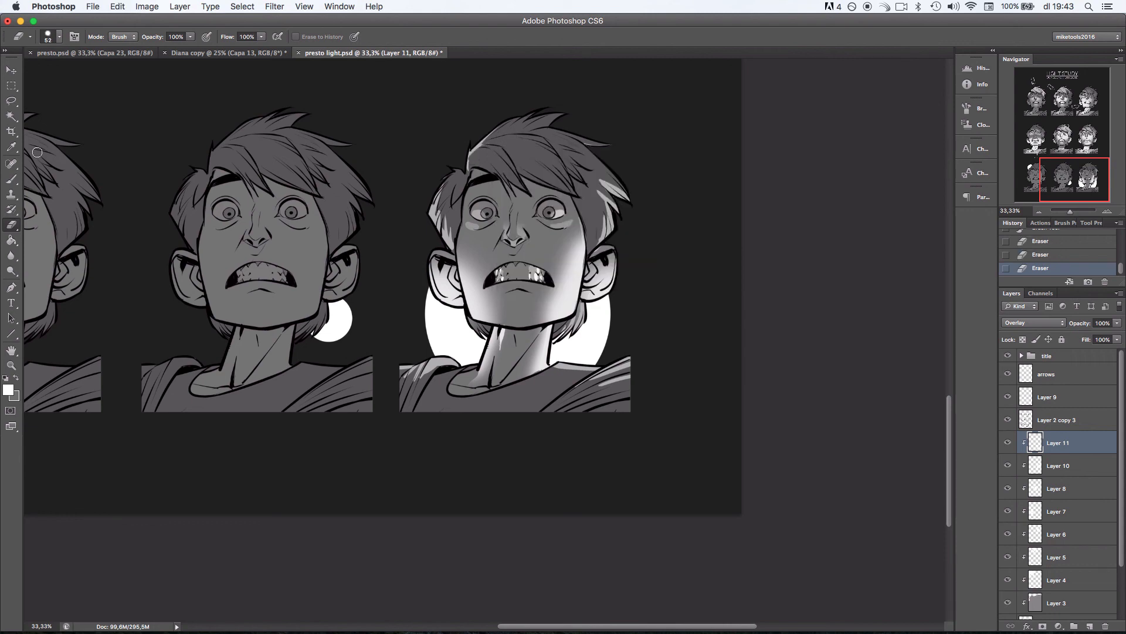
Paint a hard highlight on the third figure's left shoulder beside the neck.
{"action": "left_click", "coordinate": [11, 179]}
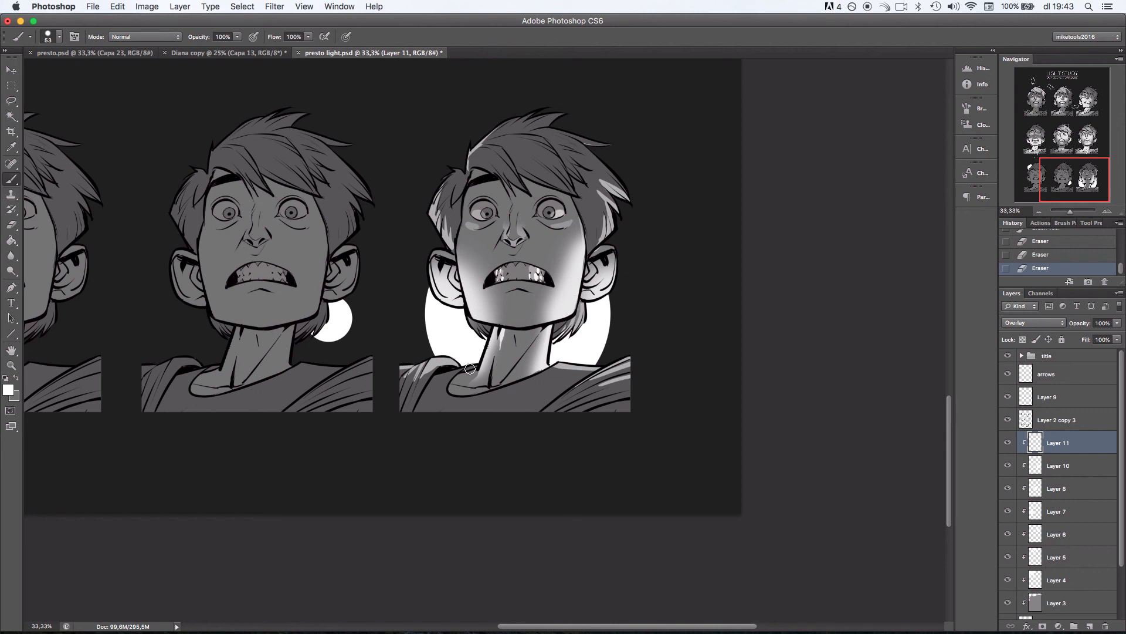
{"action": "left_click_drag", "start_coordinate": [470, 368], "coordinate": [443, 379]}
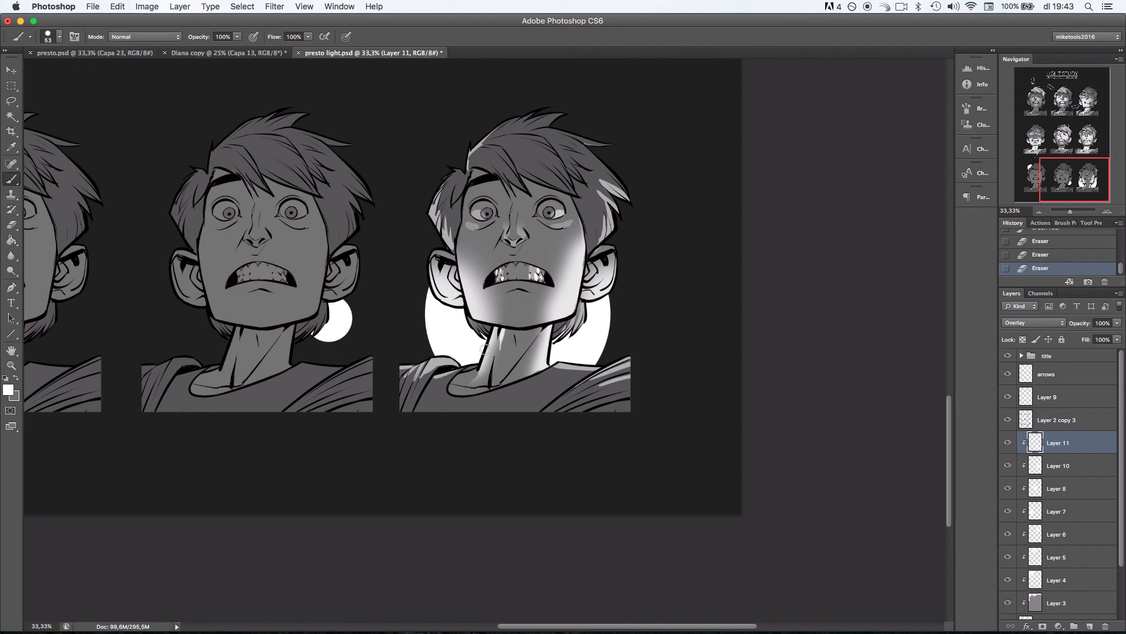
{"action": "left_click", "coordinate": [1041, 212]}
{"action": "left_click", "coordinate": [1040, 211]}
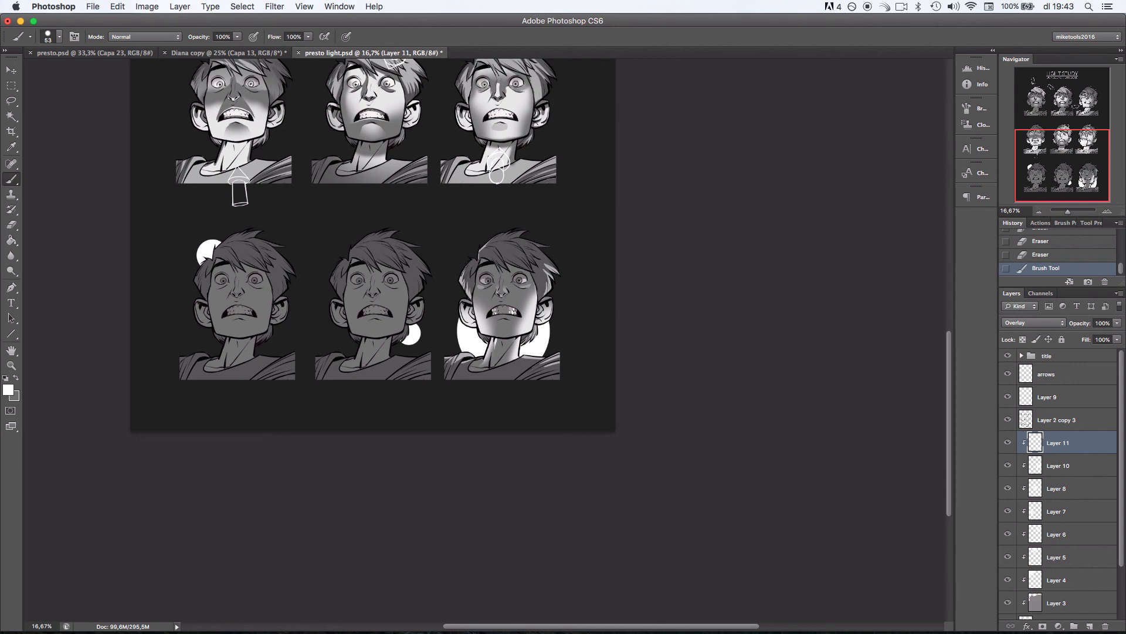
{"action": "left_click_drag", "start_coordinate": [1085, 183], "coordinate": [1058, 173]}
{"action": "left_click", "coordinate": [1107, 211]}
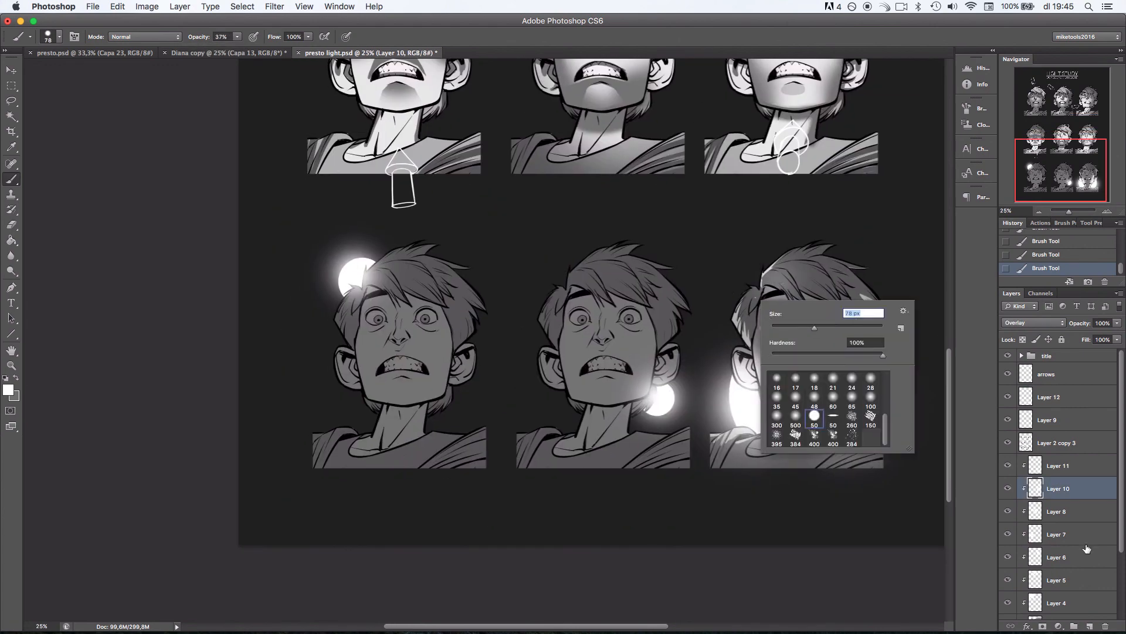
Lasso the right side of the bottom row's middle face, paint soft white light on the cheek and jaw, and deselect.
{"action": "key", "text": "super+z"}
{"action": "key", "text": "l"}
{"action": "key", "text": "b"}
{"action": "mouse_move", "coordinate": [660, 329]}
{"action": "left_mouse_down"}
{"action": "mouse_move", "coordinate": [631, 411]}
{"action": "mouse_move", "coordinate": [642, 364]}
{"action": "mouse_move", "coordinate": [675, 381]}
{"action": "mouse_move", "coordinate": [674, 372]}
{"action": "left_mouse_up"}
{"action": "key", "text": "super+d"}
Paint hard-edged highlights at 37% opacity around the nose and right eye of the bottom row's middle face.
{"action": "right_click", "coordinate": [699, 308]}
{"action": "double_click", "coordinate": [756, 423]}
{"action": "key", "text": "super+plus"}
{"action": "key", "text": "super+z"}
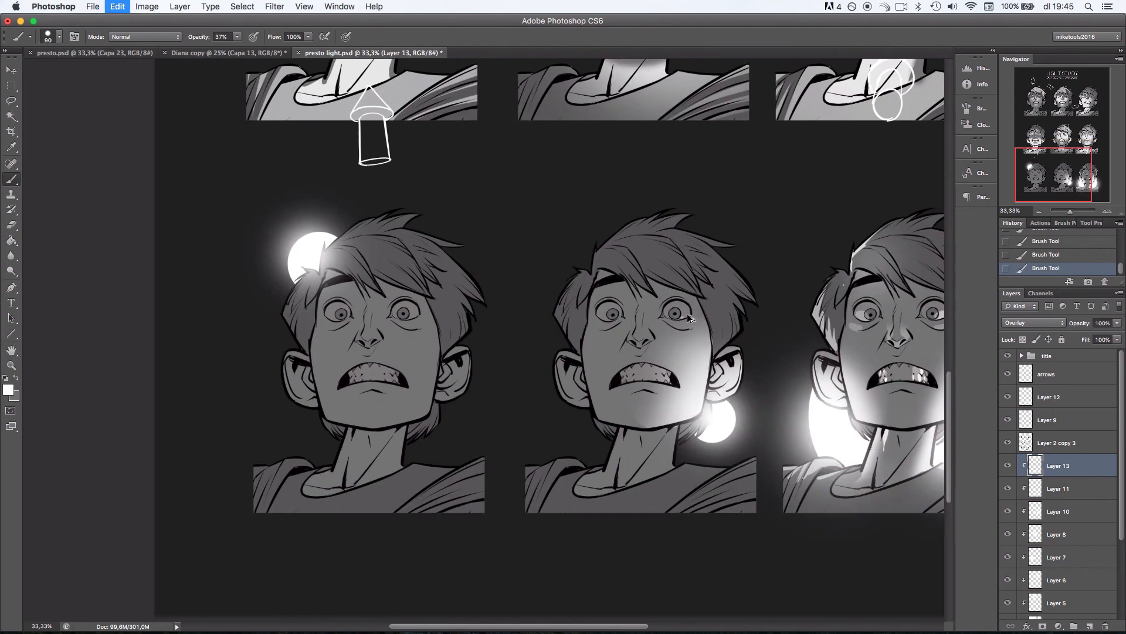
{"action": "left_click_drag", "start_coordinate": [683, 319], "coordinate": [689, 311]}
{"action": "left_click_drag", "start_coordinate": [646, 317], "coordinate": [673, 376]}
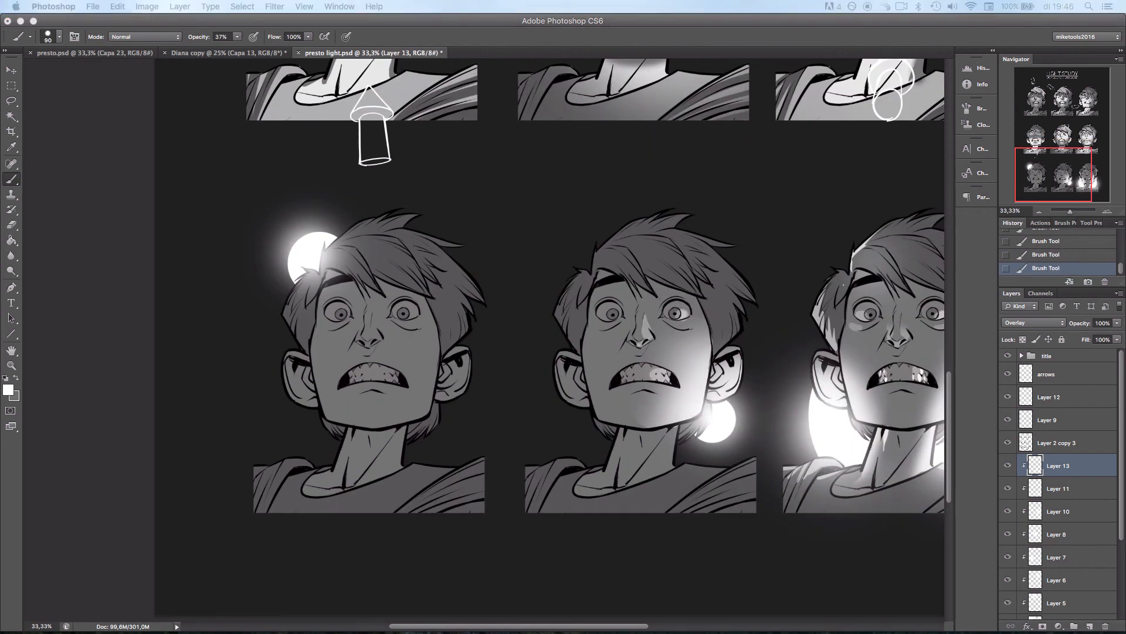
Paint hard-edged highlights on the chin and along the right cheek of the middle face.
{"action": "left_click", "coordinate": [650, 400]}
{"action": "left_click_drag", "start_coordinate": [649, 398], "coordinate": [657, 407]}
{"action": "left_click_drag", "start_coordinate": [696, 301], "coordinate": [701, 378]}
{"action": "mouse_move", "coordinate": [697, 320]}
{"action": "left_mouse_down"}
{"action": "mouse_move", "coordinate": [707, 354]}
{"action": "mouse_move", "coordinate": [759, 335]}
{"action": "left_mouse_up"}
Set the brush opacity to 100% and paint highlights on the middle head's right hair tips and neck.
{"action": "left_click_drag", "start_coordinate": [734, 306], "coordinate": [737, 335]}
{"action": "key", "text": "super+z"}
{"action": "left_click_drag", "start_coordinate": [237, 36], "coordinate": [281, 50]}
{"action": "left_click_drag", "start_coordinate": [733, 311], "coordinate": [731, 339]}
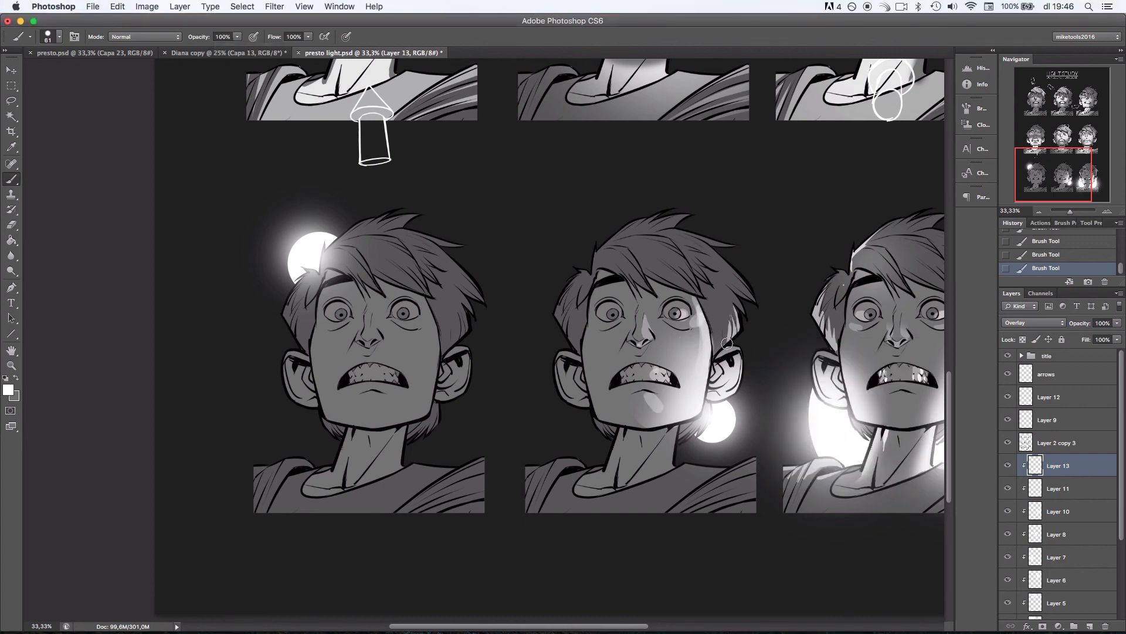
{"action": "left_click_drag", "start_coordinate": [751, 293], "coordinate": [738, 320]}
{"action": "left_click_drag", "start_coordinate": [667, 428], "coordinate": [672, 462]}
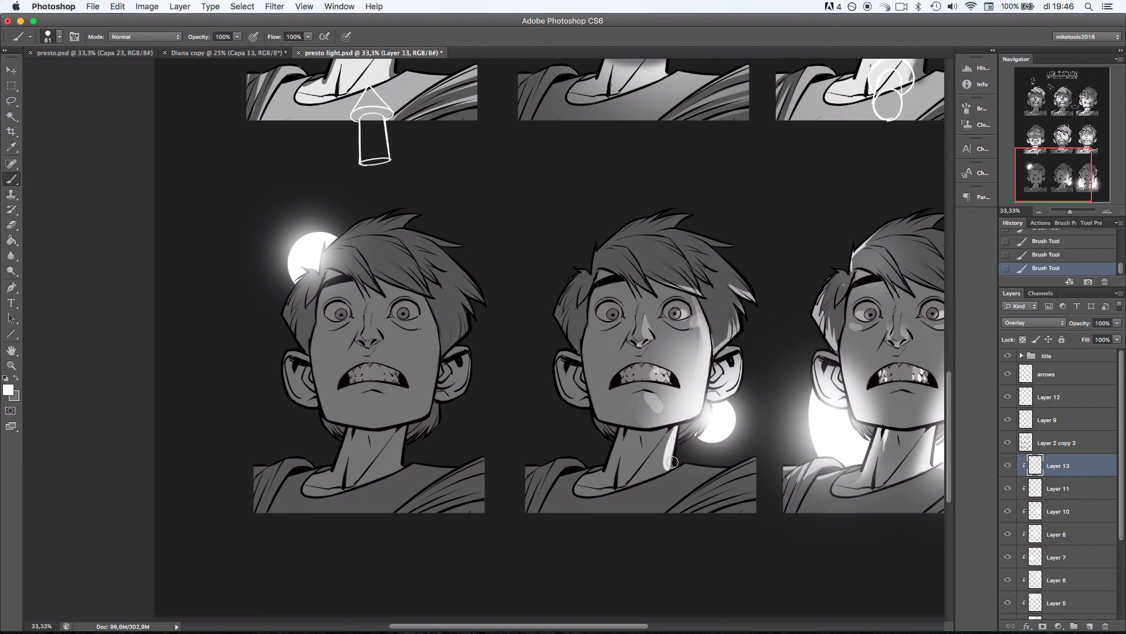
Lasso the middle figure's neck and paint soft light on its right side with a soft round brush.
{"action": "right_click", "coordinate": [730, 291]}
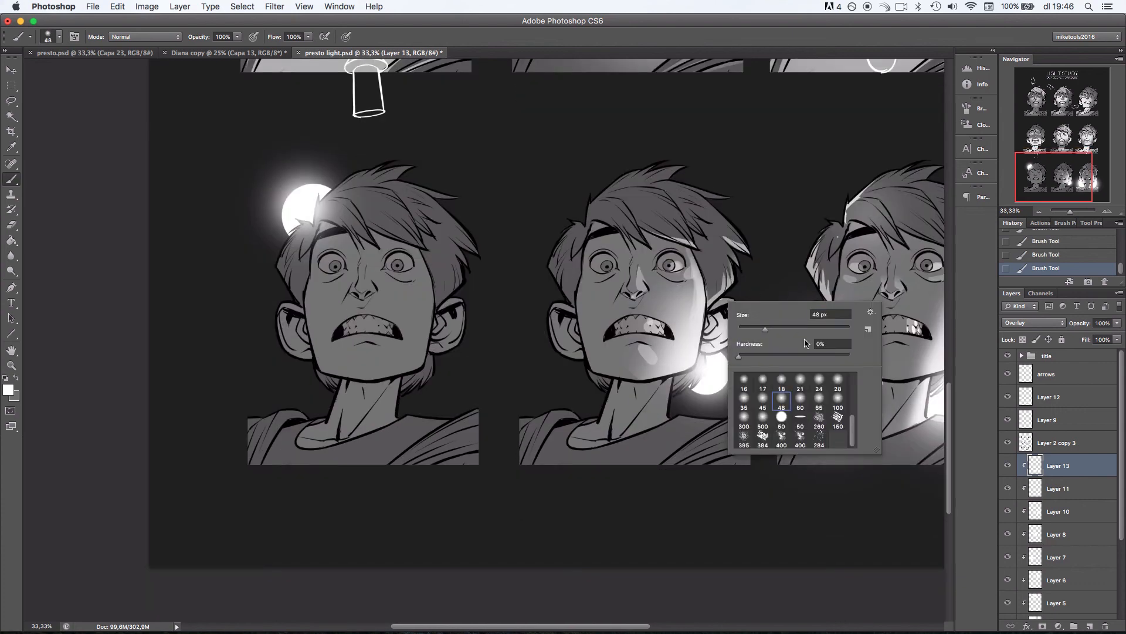
{"action": "key", "text": "Escape"}
{"action": "right_click", "coordinate": [699, 367]}
{"action": "key", "text": "Escape"}
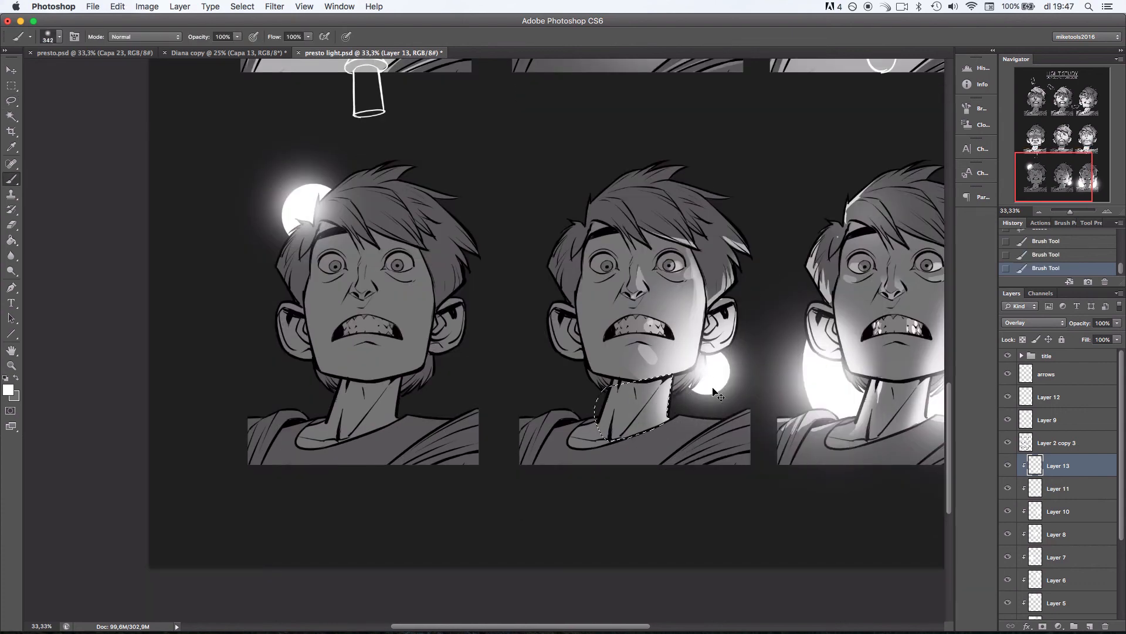
Paint hard highlights on the middle figure's shoulders with a 55 px hard round brush.
{"action": "right_click", "coordinate": [750, 349]}
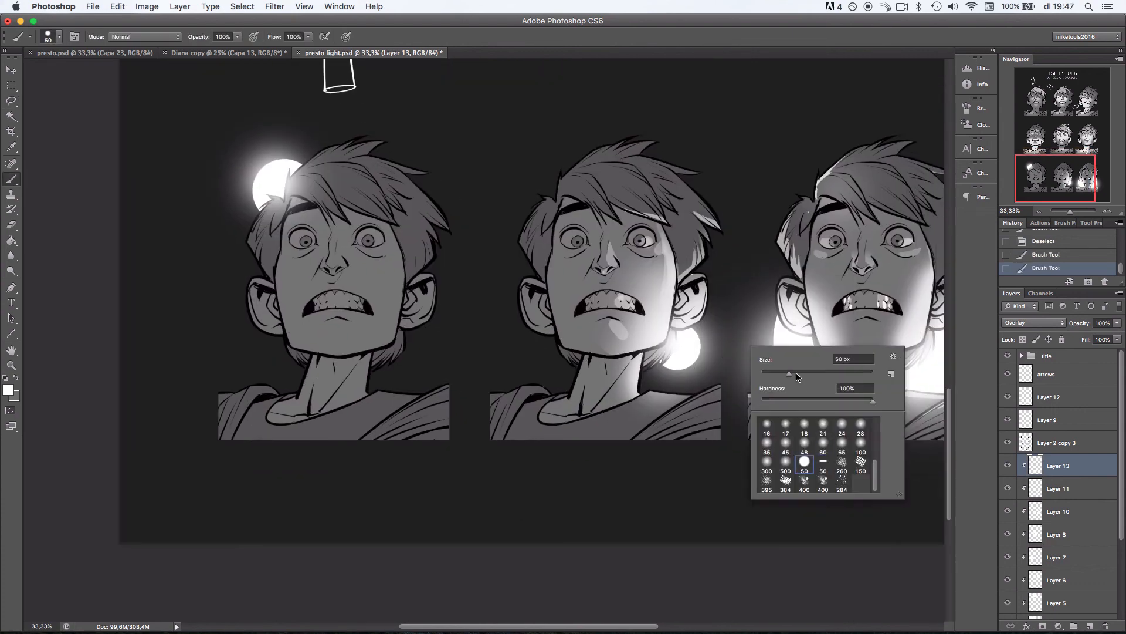
{"action": "key", "text": "Escape"}
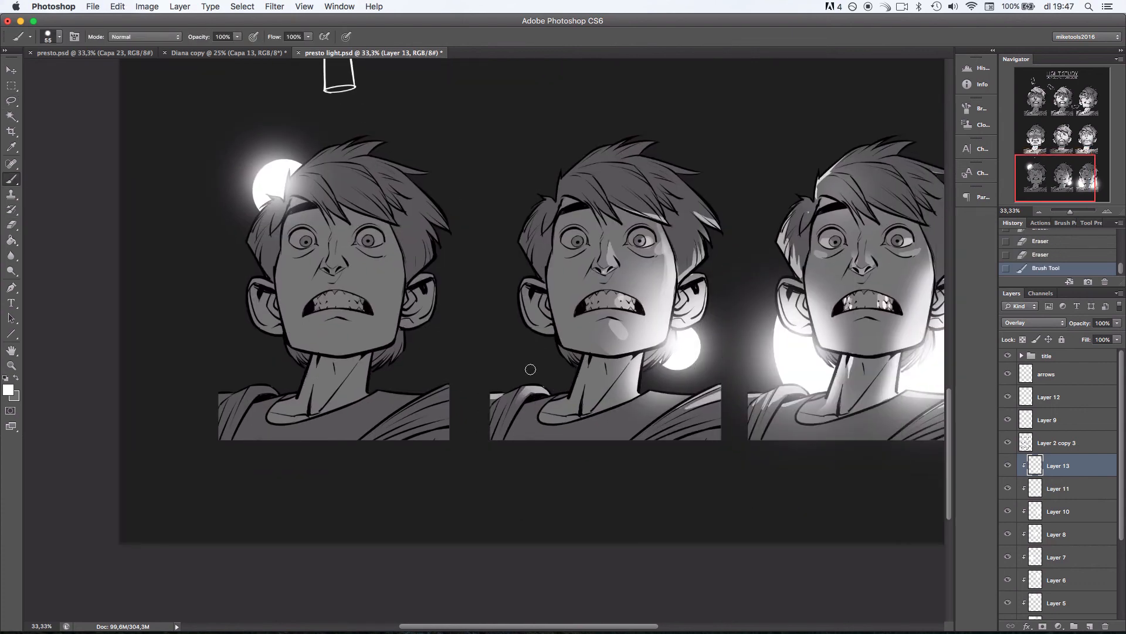
{"action": "left_click", "coordinate": [1039, 211]}
{"action": "left_click", "coordinate": [1039, 212]}
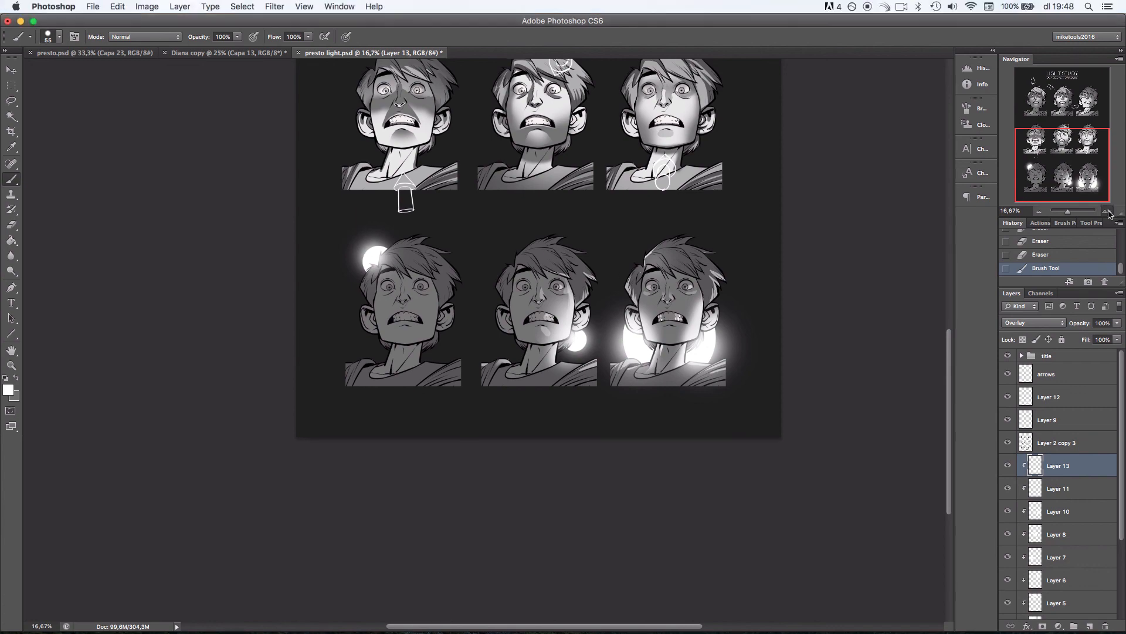
Paint bright highlights on the bottom-left head's hair beside the light source, undoing and redoing the first strokes.
{"action": "left_click", "coordinate": [384, 268], "text": "super"}
{"action": "left_click", "coordinate": [385, 267], "text": "super"}
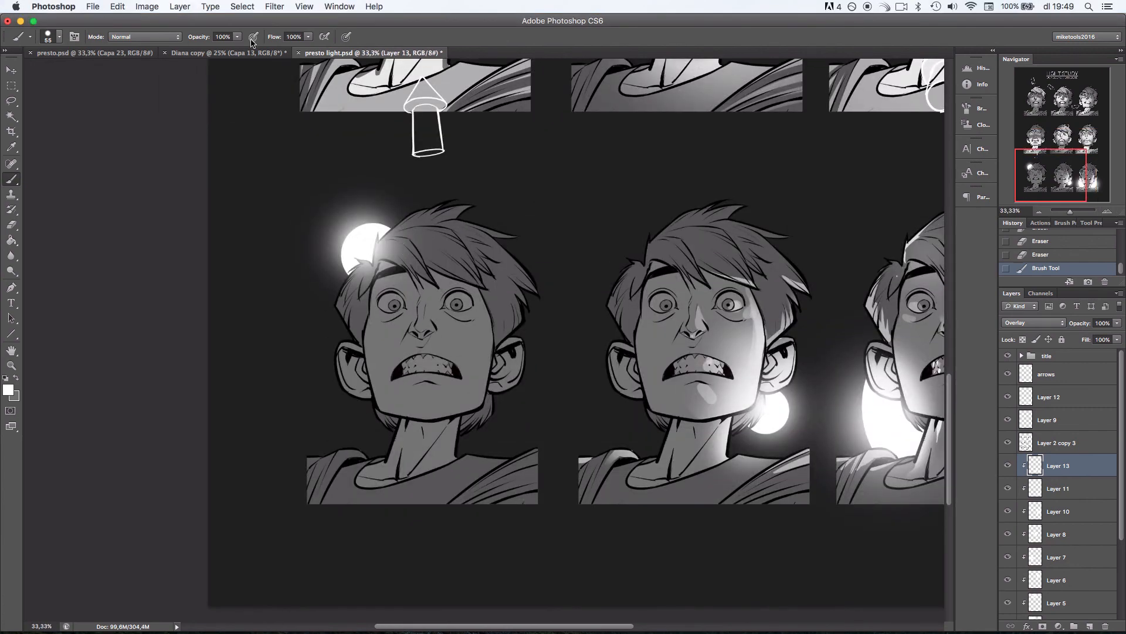
{"action": "mouse_move", "coordinate": [372, 265]}
{"action": "left_mouse_down"}
{"action": "mouse_move", "coordinate": [366, 285]}
{"action": "mouse_move", "coordinate": [374, 272]}
{"action": "mouse_move", "coordinate": [348, 288]}
{"action": "mouse_move", "coordinate": [425, 274]}
{"action": "mouse_move", "coordinate": [406, 241]}
{"action": "mouse_move", "coordinate": [430, 228]}
{"action": "left_mouse_up"}
{"action": "key", "text": "super+z"}
{"action": "key", "text": "super+z"}
{"action": "key", "text": "super+z"}
{"action": "left_click_drag", "start_coordinate": [393, 232], "coordinate": [469, 207]}
{"action": "left_click_drag", "start_coordinate": [418, 226], "coordinate": [466, 224]}
Lighten the eyes of the bottom-left head at reduced brush opacity, then restore the opacity to 100%.
{"action": "key", "text": "3"}
{"action": "key", "text": "7"}
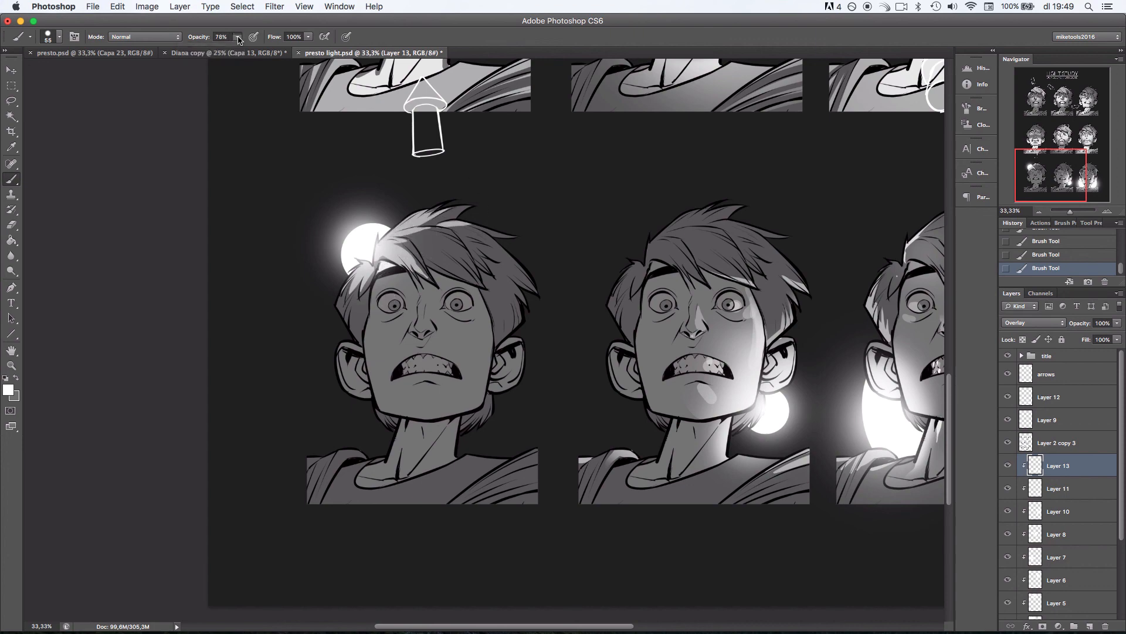
{"action": "left_click_drag", "start_coordinate": [446, 298], "coordinate": [464, 294]}
{"action": "left_click_drag", "start_coordinate": [238, 37], "coordinate": [279, 48]}
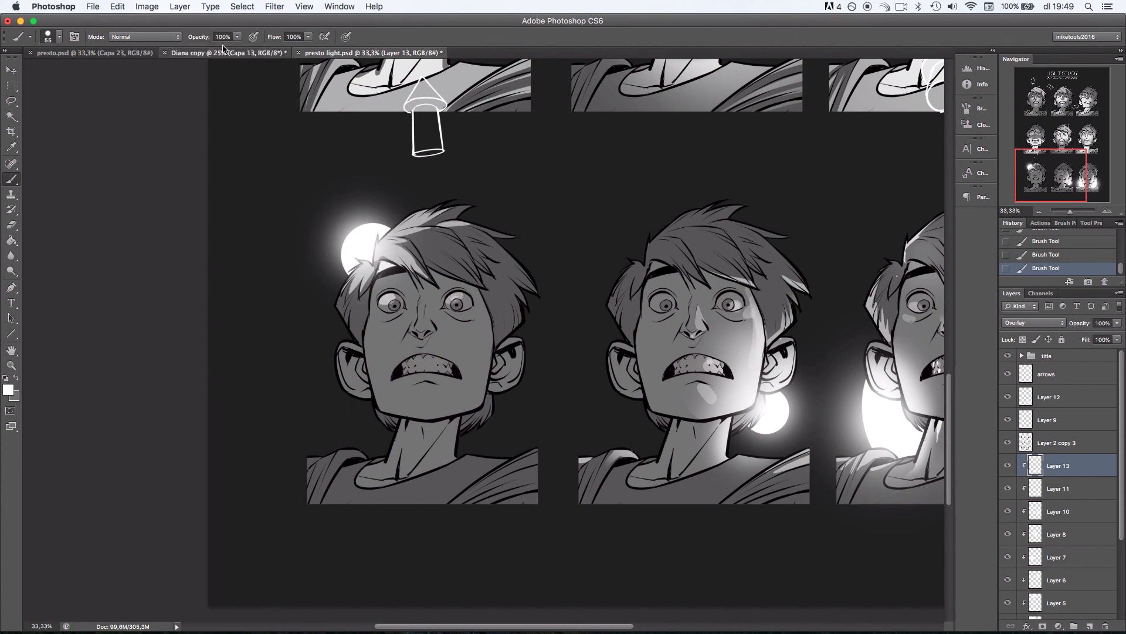
{"action": "left_click", "coordinate": [229, 53]}
{"action": "left_click", "coordinate": [370, 52]}
Set the brush opacity to 45% and paint a highlight on the bottom-left head's nose.
{"action": "left_click_drag", "start_coordinate": [528, 305], "coordinate": [344, 321]}
{"action": "left_click_drag", "start_coordinate": [238, 37], "coordinate": [208, 48]}
{"action": "mouse_move", "coordinate": [233, 323]}
{"action": "left_mouse_down"}
{"action": "mouse_move", "coordinate": [228, 347]}
{"action": "mouse_move", "coordinate": [395, 318]}
{"action": "left_mouse_up"}
{"action": "left_click_drag", "start_coordinate": [347, 302], "coordinate": [349, 336]}
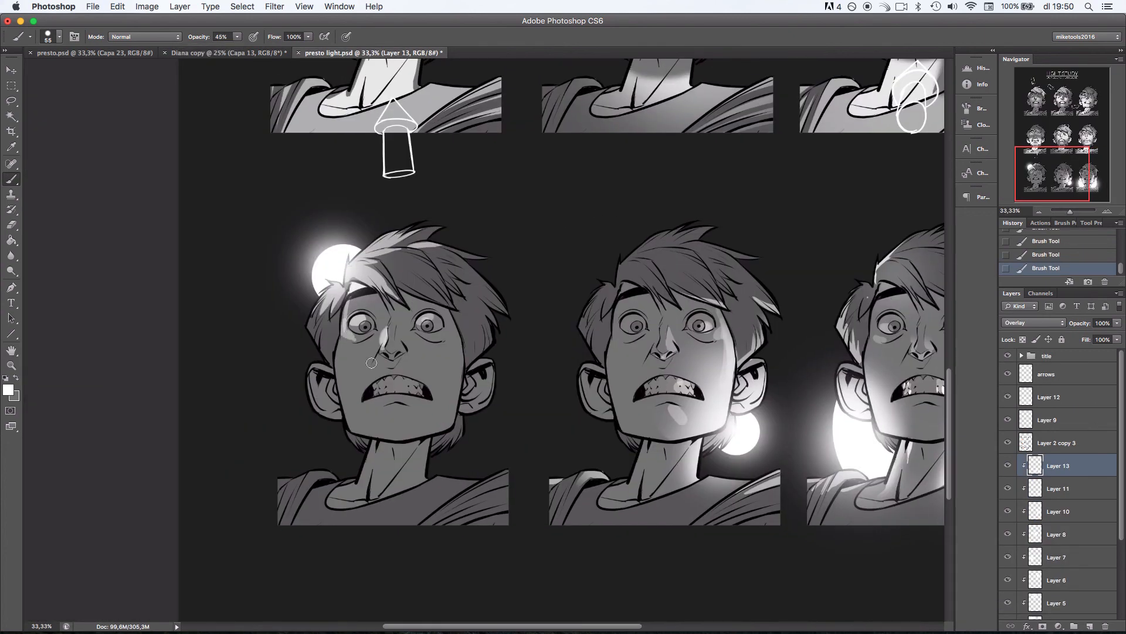
Restore 100% brush opacity, enable pen pressure for opacity, and paint light down the left side of the bottom-left face.
{"action": "left_click_drag", "start_coordinate": [238, 37], "coordinate": [275, 48]}
{"action": "mouse_move", "coordinate": [353, 345]}
{"action": "left_mouse_down"}
{"action": "mouse_move", "coordinate": [339, 355]}
{"action": "mouse_move", "coordinate": [346, 309]}
{"action": "mouse_move", "coordinate": [345, 330]}
{"action": "left_mouse_up"}
{"action": "left_click_drag", "start_coordinate": [340, 358], "coordinate": [344, 416]}
{"action": "key", "text": "super+z"}
{"action": "left_click", "coordinate": [253, 37]}
{"action": "mouse_move", "coordinate": [339, 376]}
{"action": "left_mouse_down"}
{"action": "mouse_move", "coordinate": [349, 336]}
{"action": "mouse_move", "coordinate": [350, 352]}
{"action": "left_mouse_up"}
Trim the light on the bottom-left face's cheek with a hard round eraser and return to the brush.
{"action": "left_click", "coordinate": [11, 225]}
{"action": "right_click", "coordinate": [376, 311]}
{"action": "double_click", "coordinate": [404, 423]}
{"action": "left_click_drag", "start_coordinate": [354, 338], "coordinate": [332, 368]}
{"action": "left_click", "coordinate": [11, 179]}
{"action": "key", "text": "super+z"}
Paint hard highlights on the bottom-left figure's left shoulder and along the left side of the neck.
{"action": "left_click_drag", "start_coordinate": [503, 277], "coordinate": [582, 184]}
{"action": "left_click_drag", "start_coordinate": [360, 390], "coordinate": [370, 388]}
{"action": "mouse_move", "coordinate": [377, 386]}
{"action": "left_mouse_down"}
{"action": "mouse_move", "coordinate": [368, 400]}
{"action": "mouse_move", "coordinate": [410, 382]}
{"action": "left_mouse_up"}
{"action": "left_click_drag", "start_coordinate": [453, 352], "coordinate": [440, 396]}
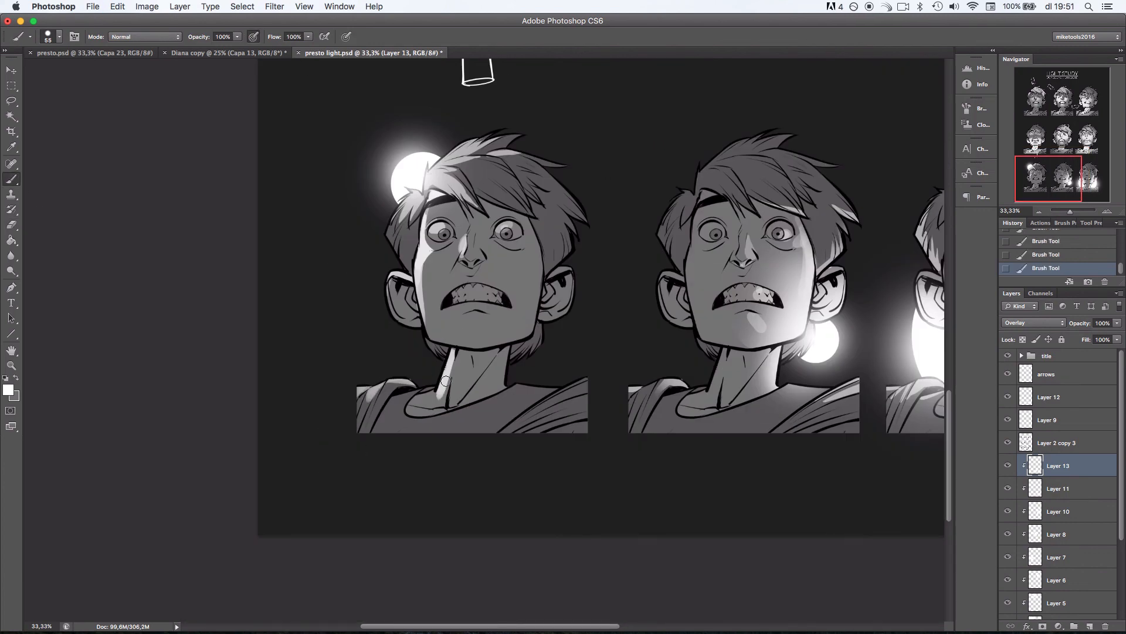
Undo the last two strokes and paint soft light on the bottom-left head's left ear with a 104 px soft brush.
{"action": "key", "text": "bracketright"}
{"action": "key", "text": "bracketright"}
{"action": "key", "text": "bracketright"}
{"action": "key", "text": "bracketright"}
{"action": "key", "text": "super+alt+z"}
{"action": "key", "text": "super+alt+z"}
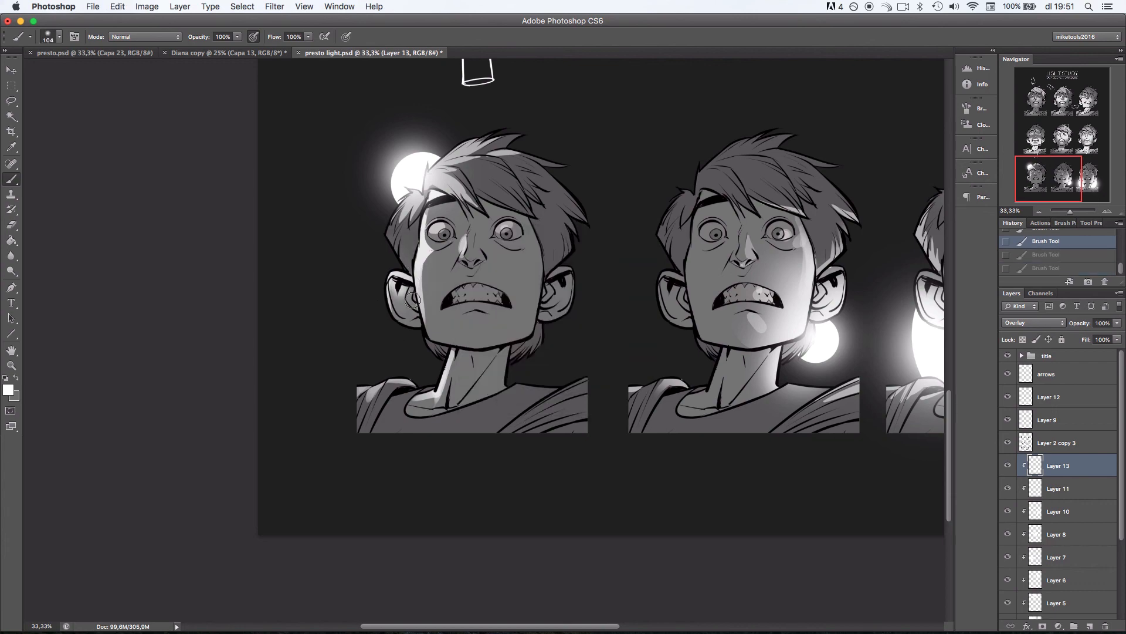
{"action": "left_click_drag", "start_coordinate": [413, 300], "coordinate": [401, 292]}
Highlight the bottom-left figure's right shoulder with a hard round brush and check the whole sheet.
{"action": "right_click", "coordinate": [582, 359]}
{"action": "double_click", "coordinate": [612, 471]}
{"action": "mouse_move", "coordinate": [526, 381]}
{"action": "left_mouse_down"}
{"action": "mouse_move", "coordinate": [593, 376]}
{"action": "mouse_move", "coordinate": [593, 395]}
{"action": "left_mouse_up"}
{"action": "left_click", "coordinate": [1039, 212]}
{"action": "left_click", "coordinate": [1039, 211]}
{"action": "left_click", "coordinate": [1039, 212]}
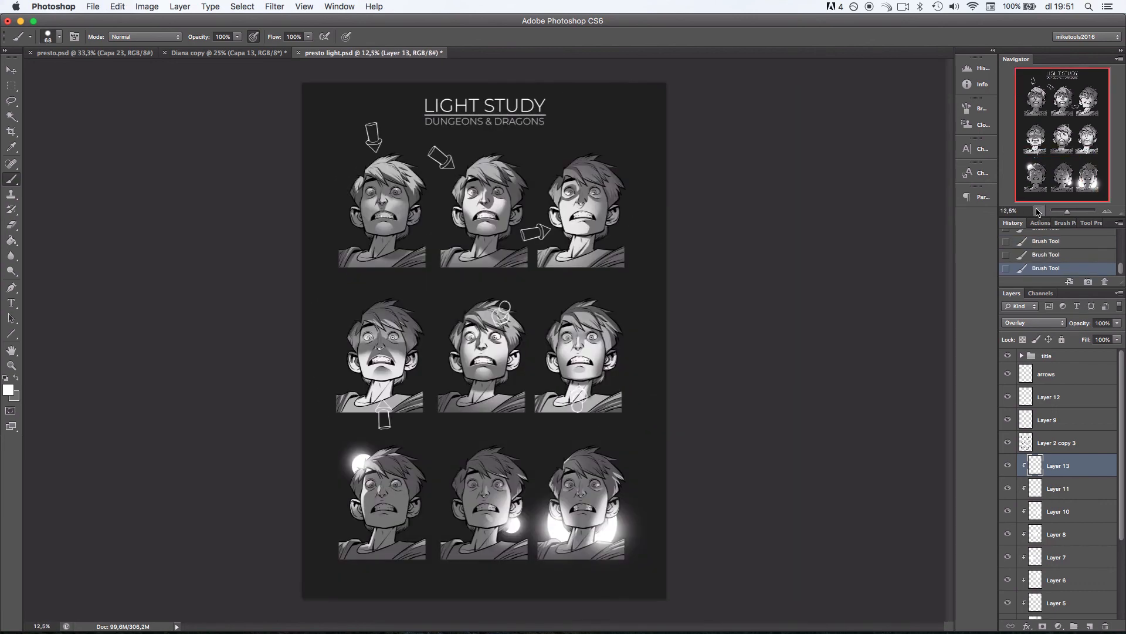
On Layer 12, add small white highlights to the bottom row's faces with a 34 px hard round brush, pressure opacity off.
{"action": "left_click", "coordinate": [1028, 396]}
{"action": "left_click", "coordinate": [1107, 211]}
{"action": "left_click", "coordinate": [1107, 211]}
{"action": "left_click", "coordinate": [1107, 211]}
{"action": "left_click_drag", "start_coordinate": [390, 486], "coordinate": [489, 230]}
{"action": "right_click", "coordinate": [489, 230]}
{"action": "double_click", "coordinate": [546, 345]}
{"action": "left_click", "coordinate": [254, 37]}
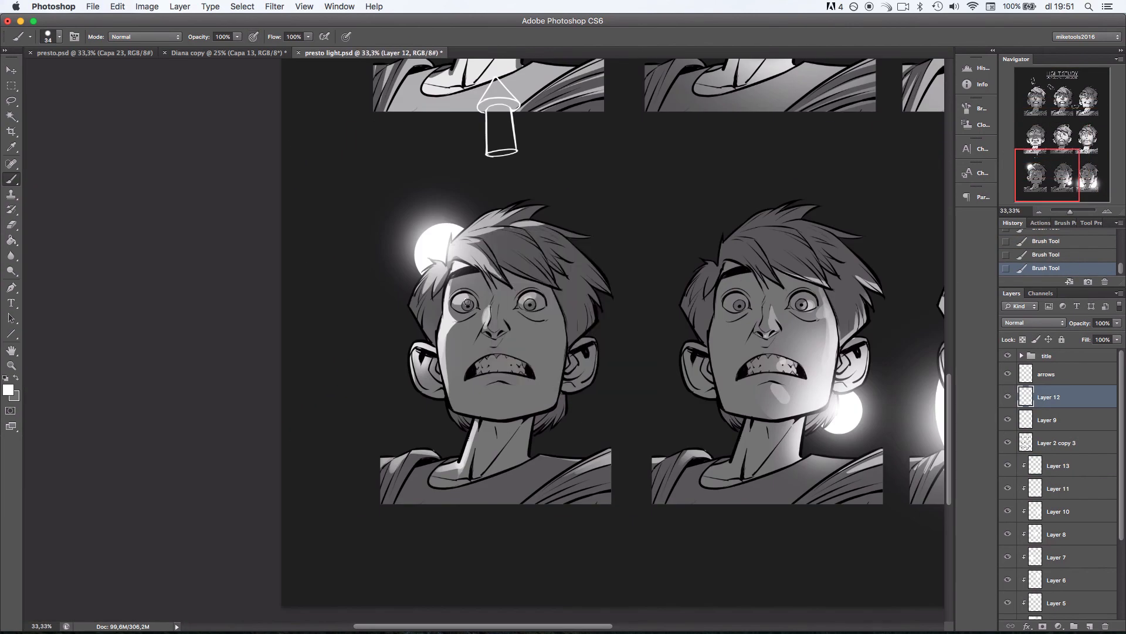
{"action": "left_click_drag", "start_coordinate": [537, 327], "coordinate": [388, 327]}
{"action": "left_click_drag", "start_coordinate": [846, 309], "coordinate": [677, 328]}
{"action": "key", "text": "super+minus"}
{"action": "key", "text": "super+minus"}
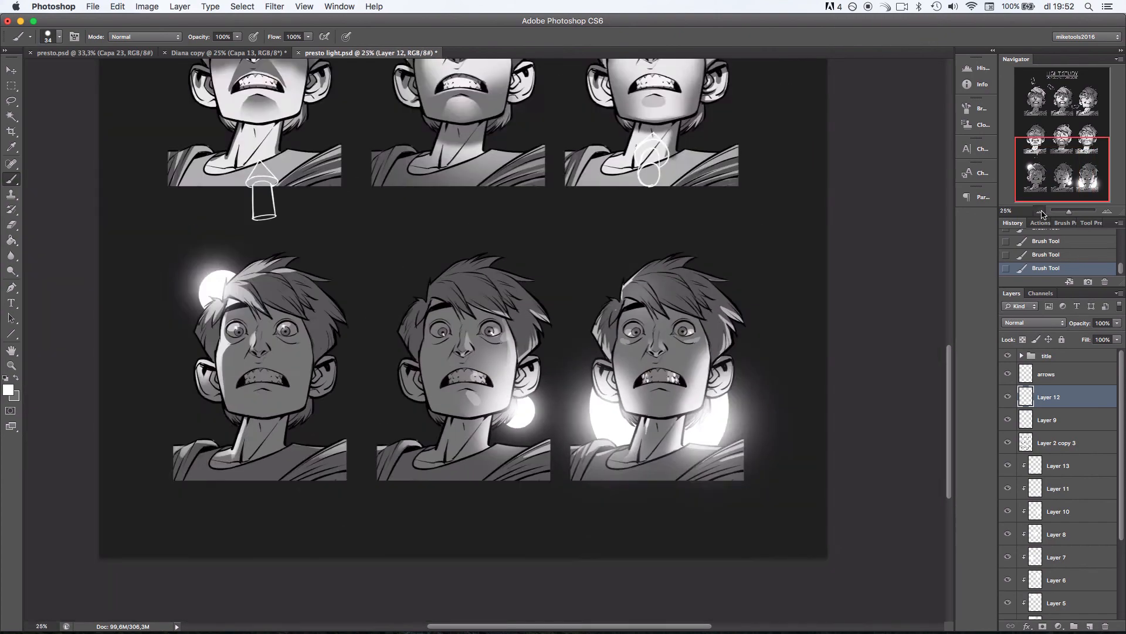